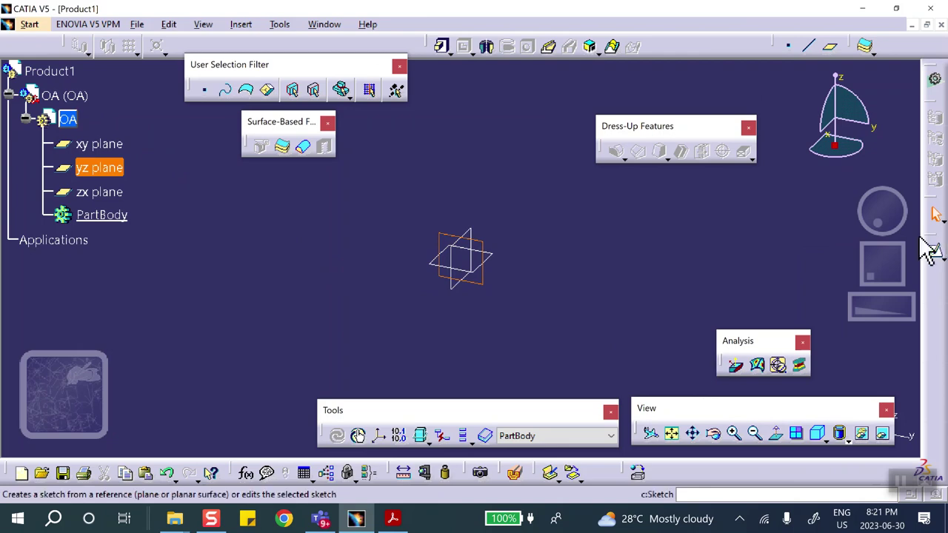
Open a sketch on part OA's yz plane and shift the view so the axes sit lower
{"action": "left_click", "coordinate": [935, 250]}
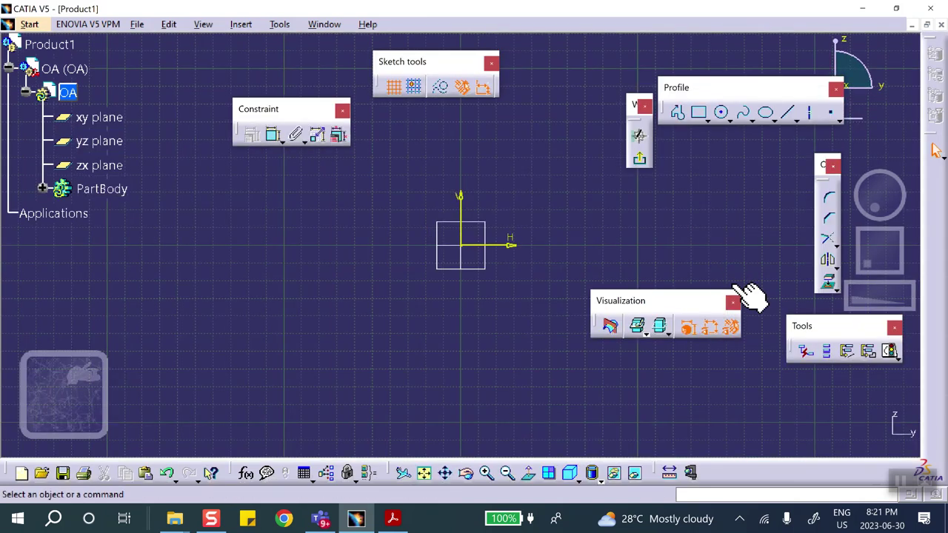
{"action": "mouse_move", "coordinate": [620, 233]}
{"action": "middle_mouse_down"}
{"action": "mouse_move", "coordinate": [559, 265]}
{"action": "mouse_move", "coordinate": [514, 338]}
{"action": "middle_mouse_up"}
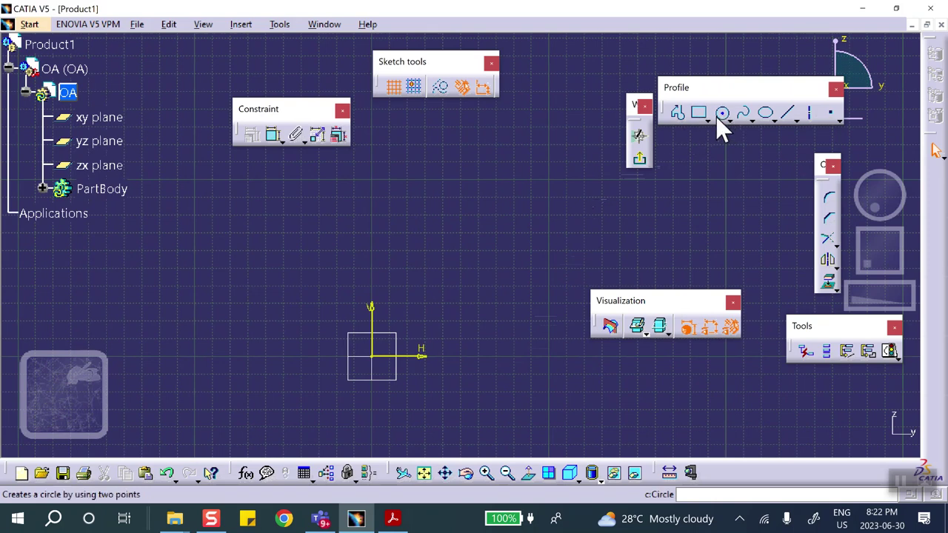
Draw a closed slot profile of two horizontal lines joined by tangent end arcs
{"action": "left_click", "coordinate": [678, 113]}
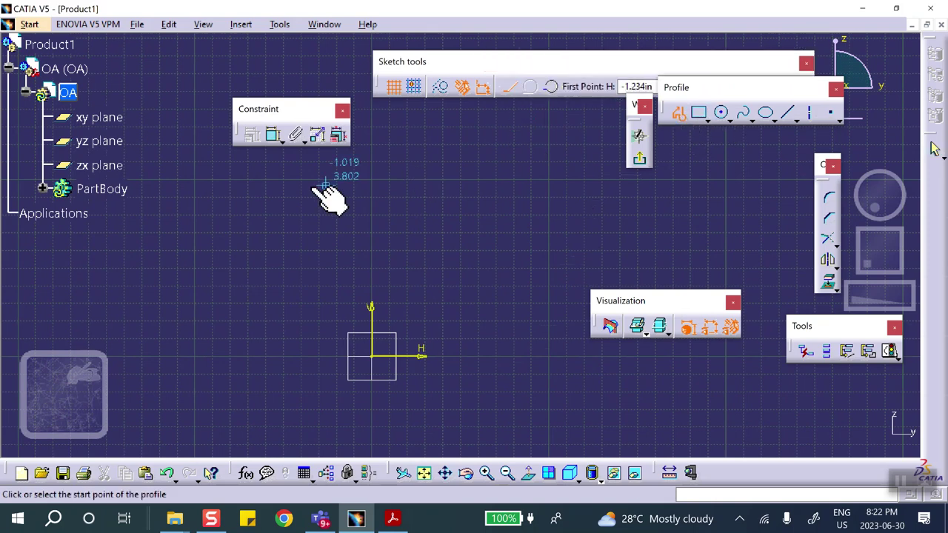
{"action": "left_click", "coordinate": [276, 210]}
{"action": "left_click", "coordinate": [573, 210]}
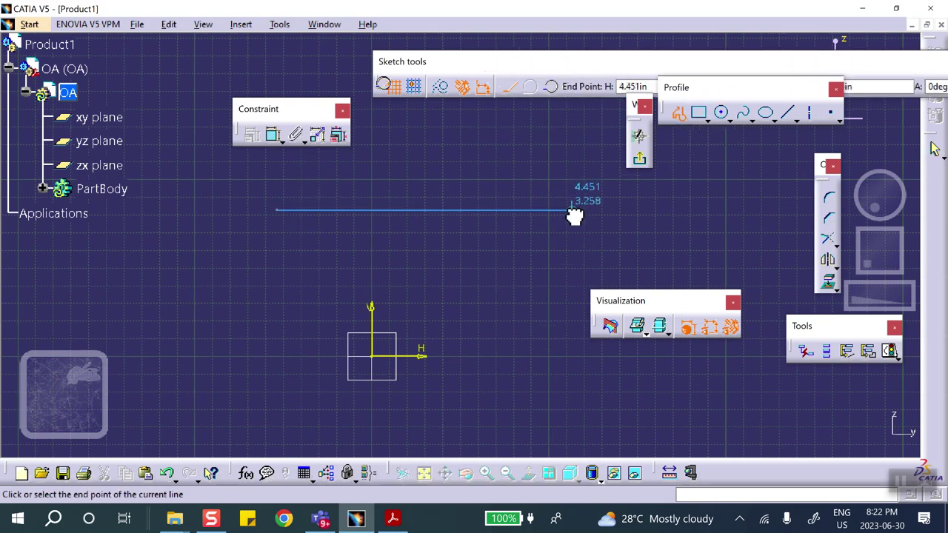
{"action": "left_click_drag", "start_coordinate": [572, 211], "coordinate": [570, 247]}
{"action": "left_click", "coordinate": [571, 250]}
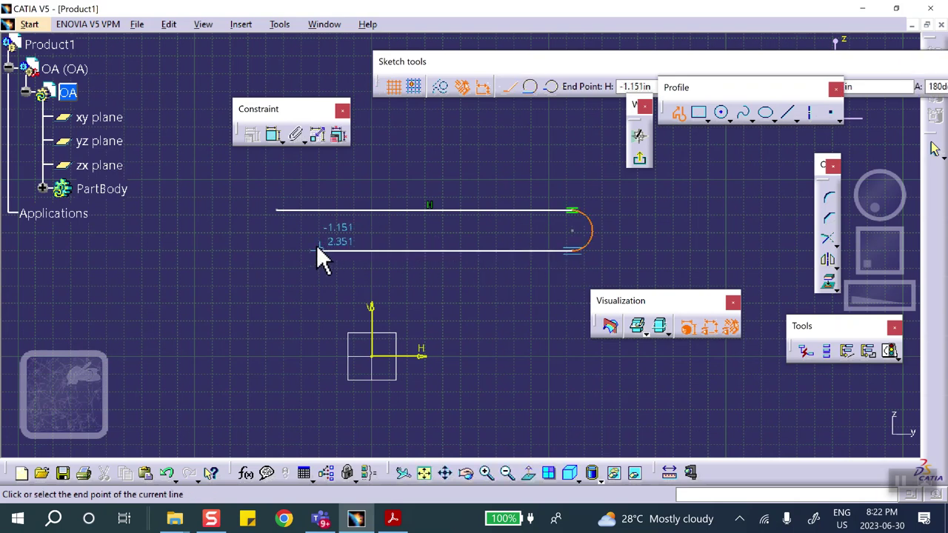
{"action": "left_click", "coordinate": [277, 249]}
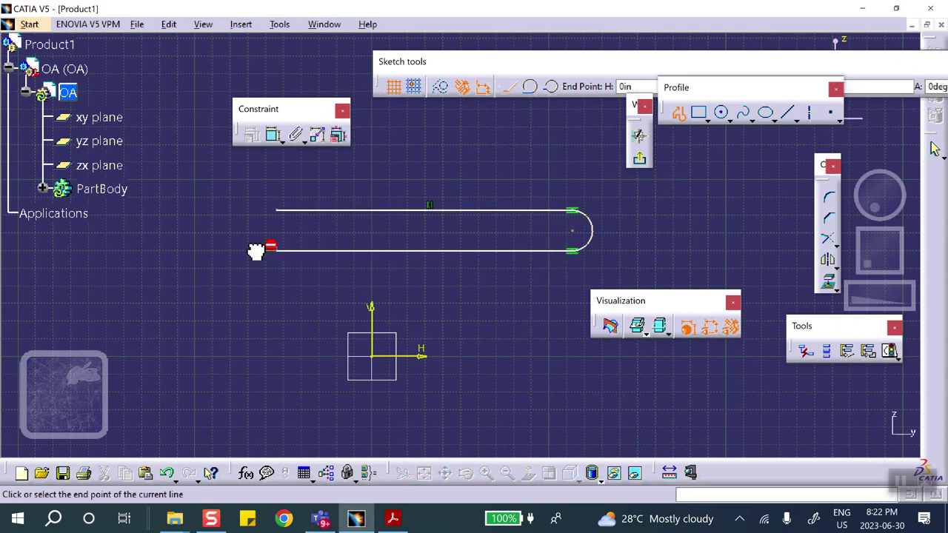
{"action": "left_click", "coordinate": [273, 212]}
{"action": "left_click", "coordinate": [296, 262]}
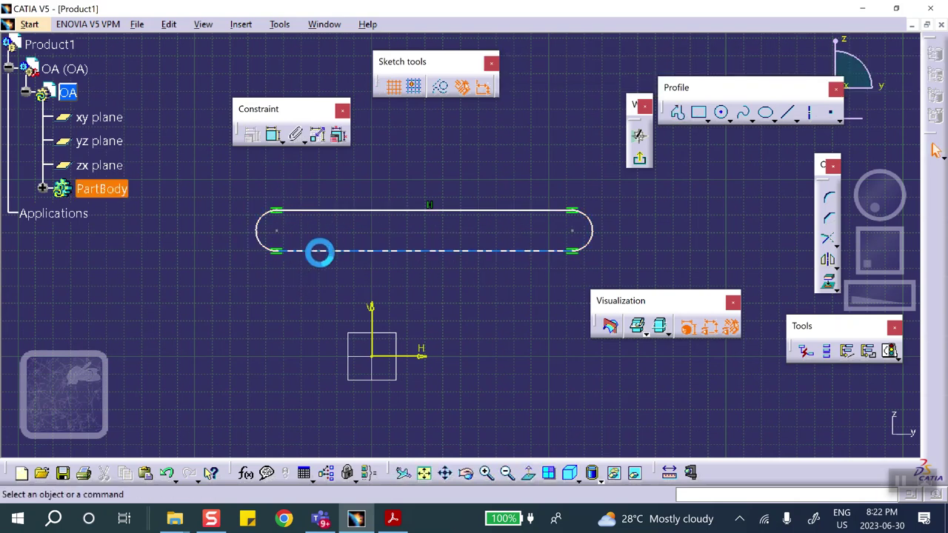
Dimension the distance between the two arc centres to 10
{"action": "left_click", "coordinate": [272, 135]}
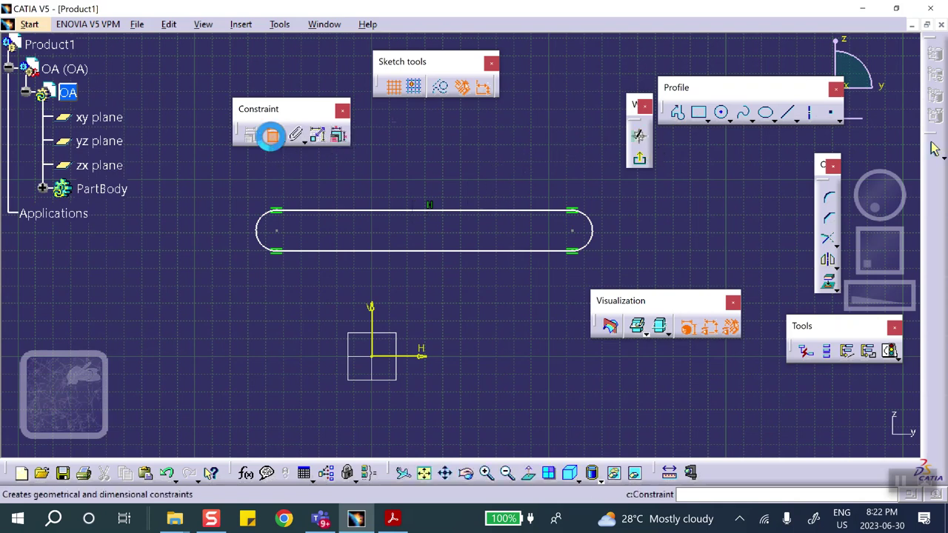
{"action": "left_click", "coordinate": [293, 236]}
{"action": "left_click", "coordinate": [572, 231]}
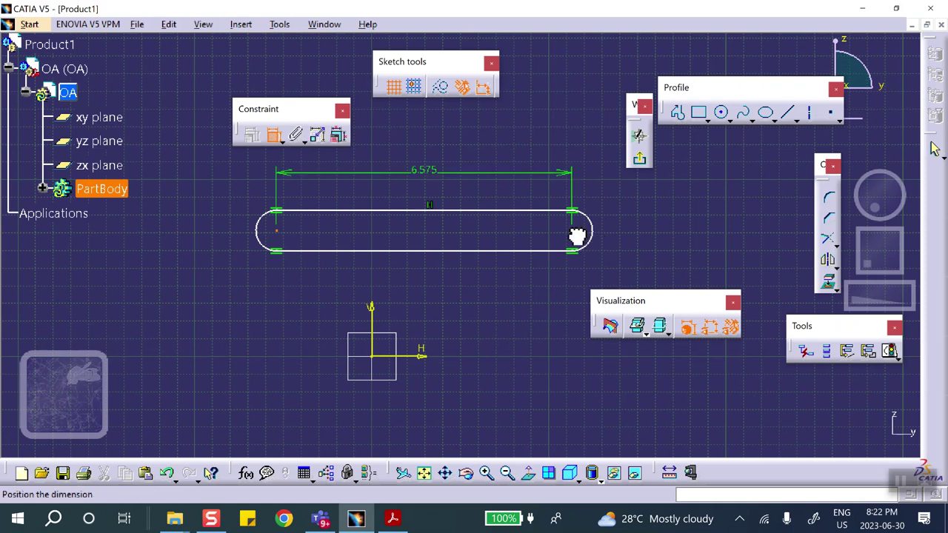
{"action": "left_click", "coordinate": [448, 159]}
{"action": "double_click", "coordinate": [454, 157]}
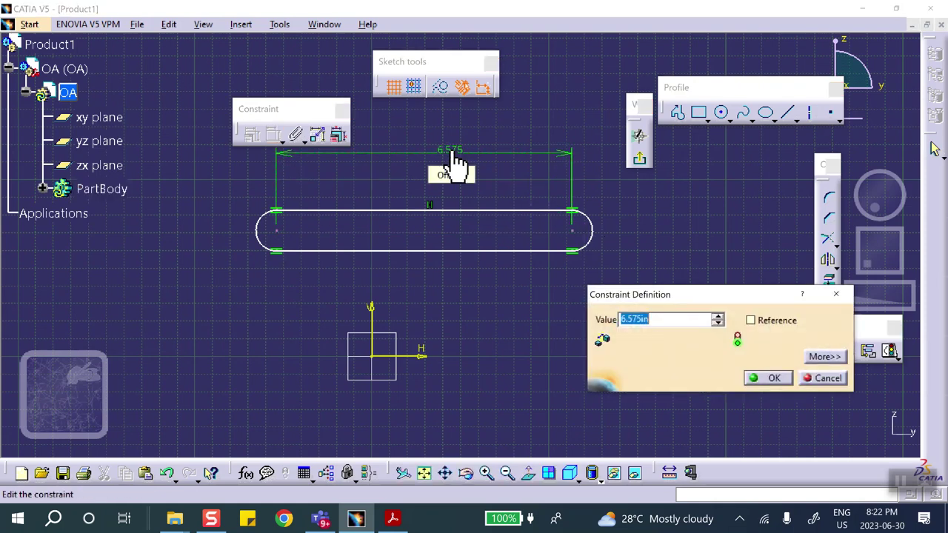
{"action": "type", "text": "10"}
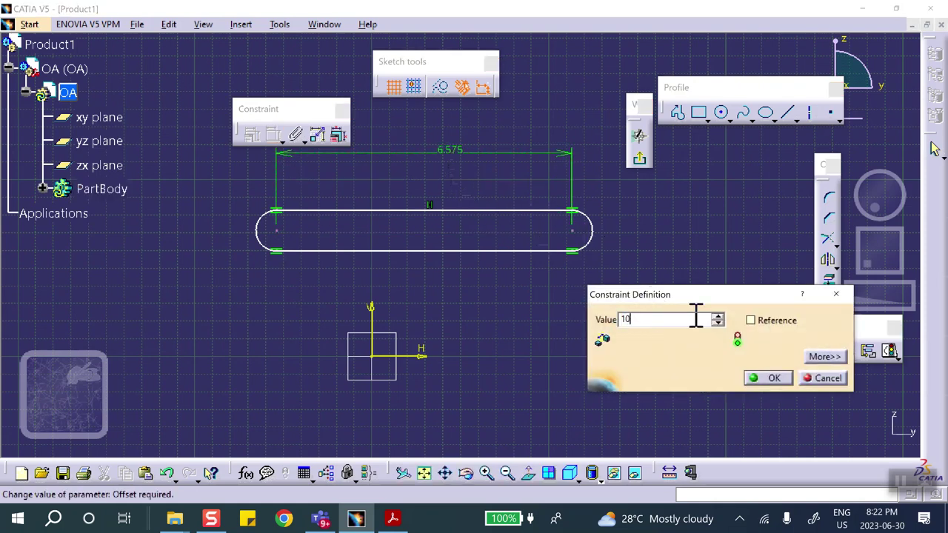
{"action": "left_click", "coordinate": [774, 381]}
{"action": "middle_click_drag", "start_coordinate": [548, 307], "coordinate": [425, 300]}
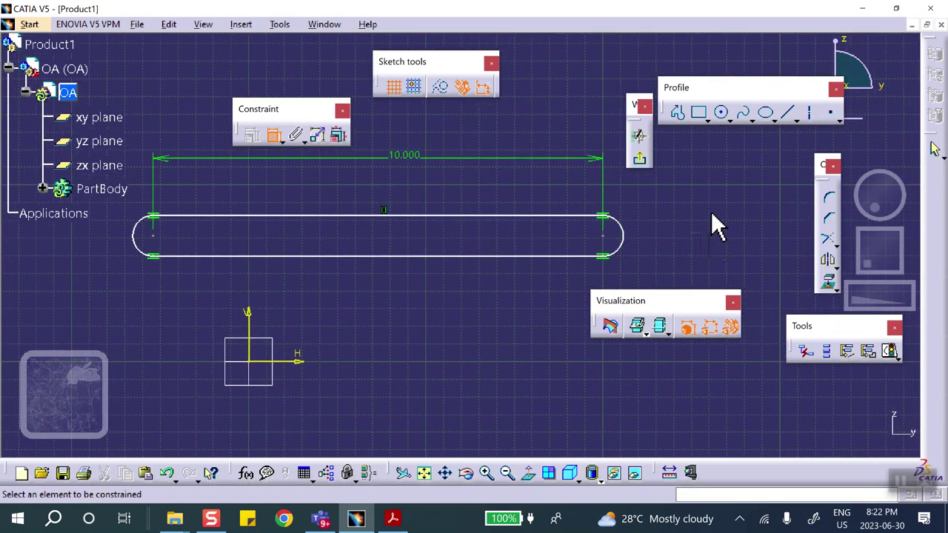
Draw a circle centred on each of the slot's right and left arc centres
{"action": "left_click", "coordinate": [723, 112]}
{"action": "left_click", "coordinate": [602, 236]}
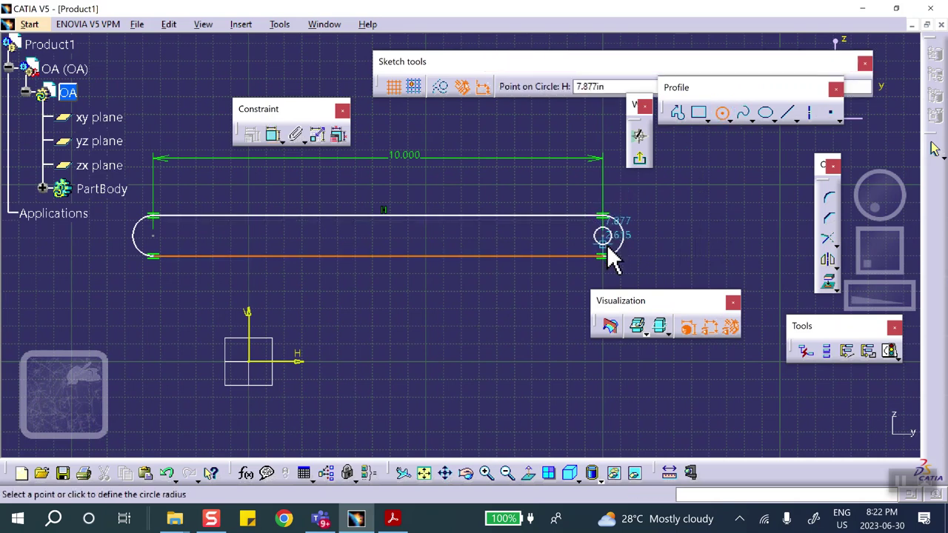
{"action": "left_click", "coordinate": [608, 243]}
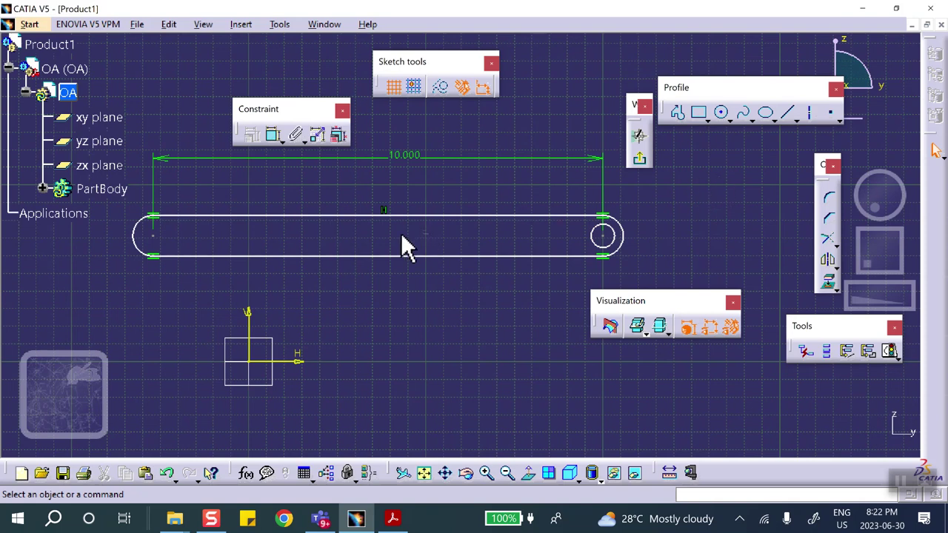
{"action": "left_click", "coordinate": [722, 112]}
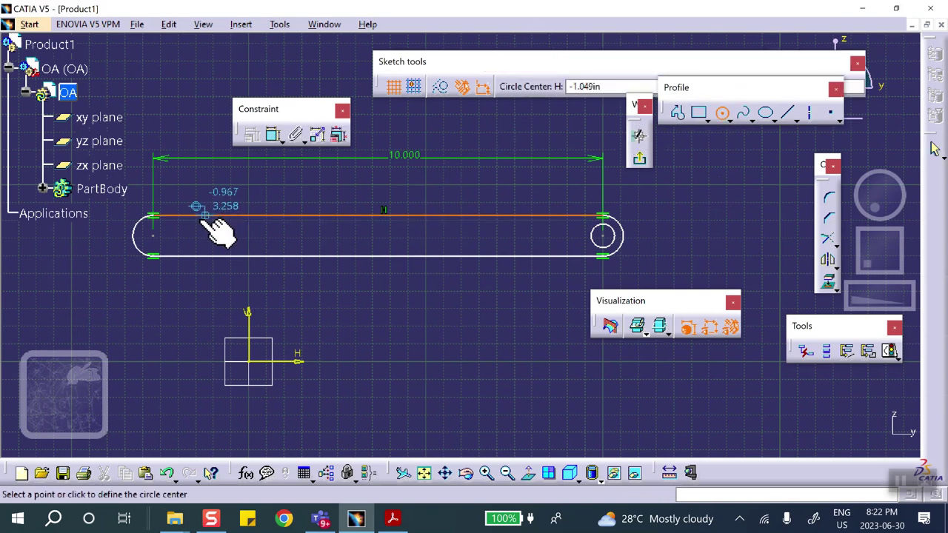
{"action": "left_click", "coordinate": [154, 236]}
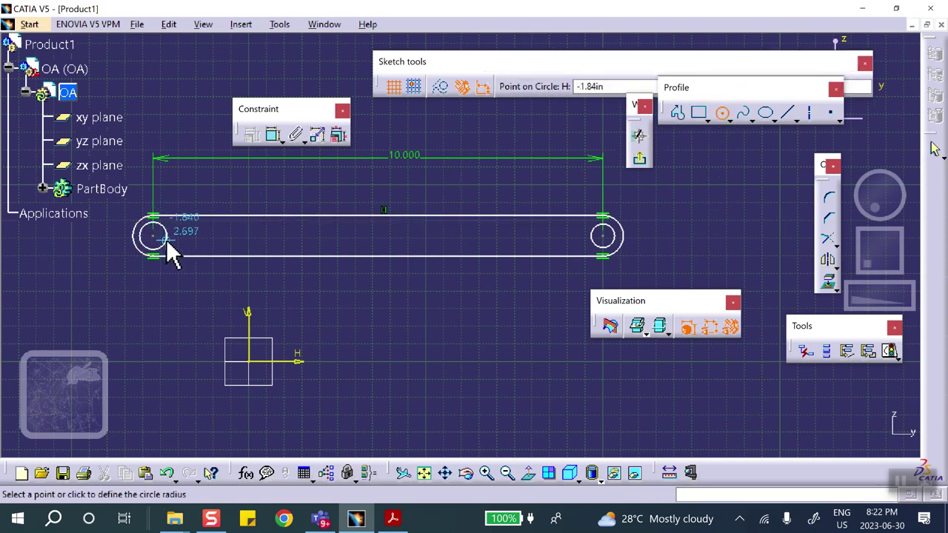
{"action": "left_click", "coordinate": [169, 251]}
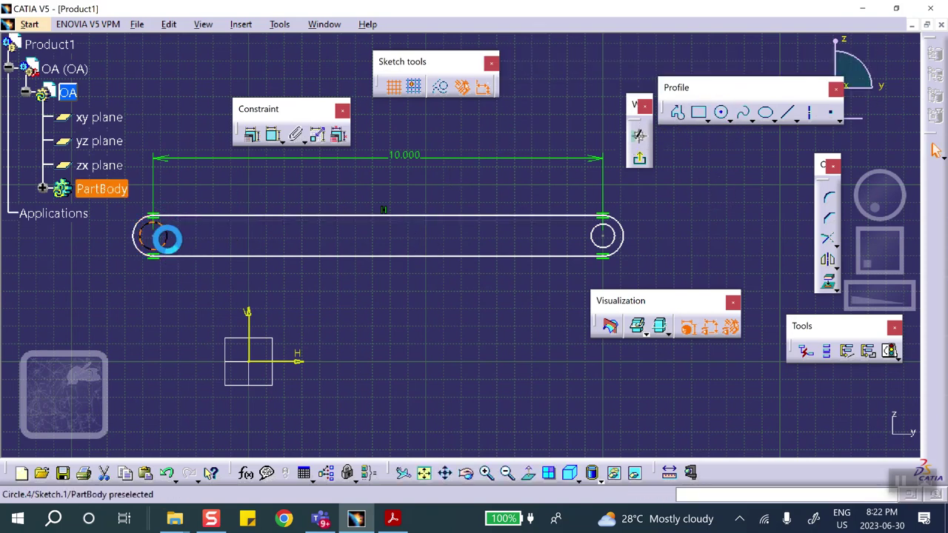
Constrain the left and right circle radii to 0.25 each
{"action": "left_click", "coordinate": [273, 134]}
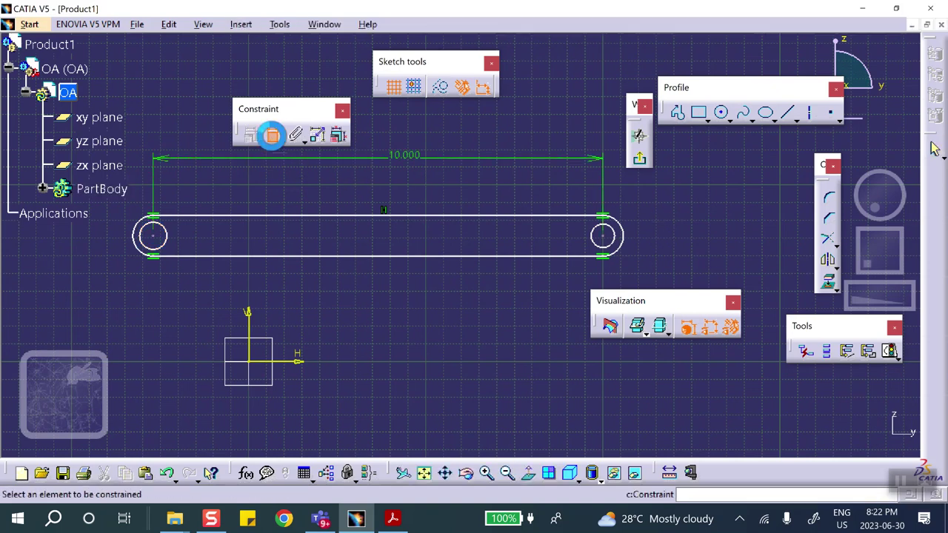
{"action": "left_click", "coordinate": [168, 234]}
{"action": "left_click", "coordinate": [219, 204]}
{"action": "double_click", "coordinate": [214, 192]}
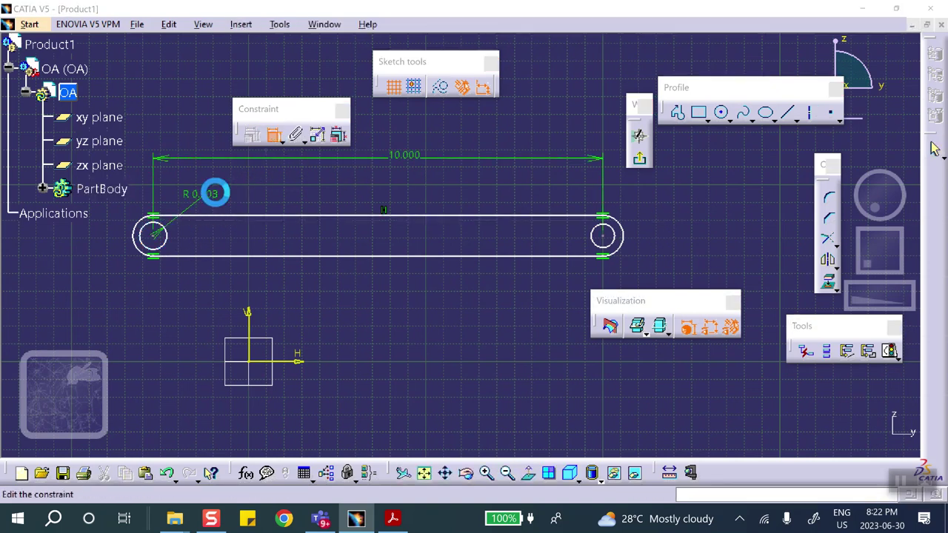
{"action": "type", "text": ".2"}
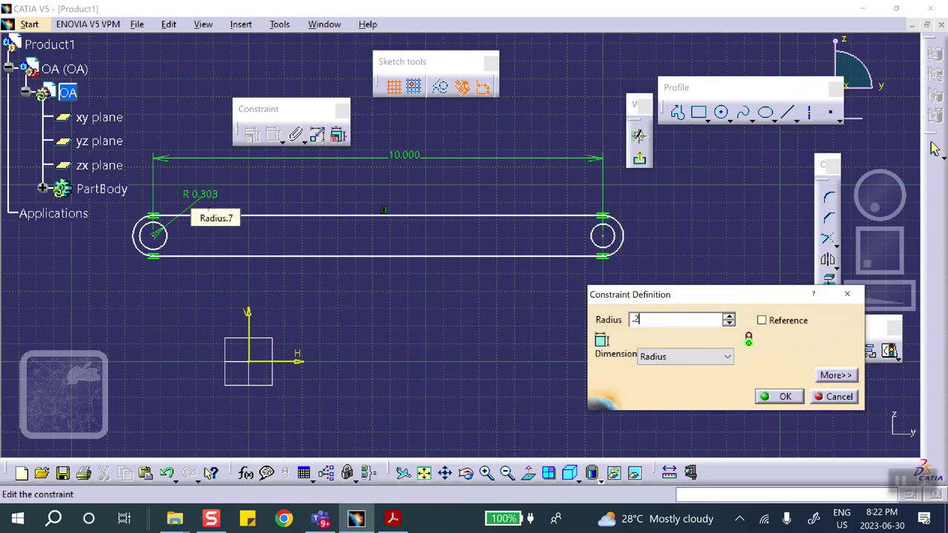
{"action": "type", "text": "5"}
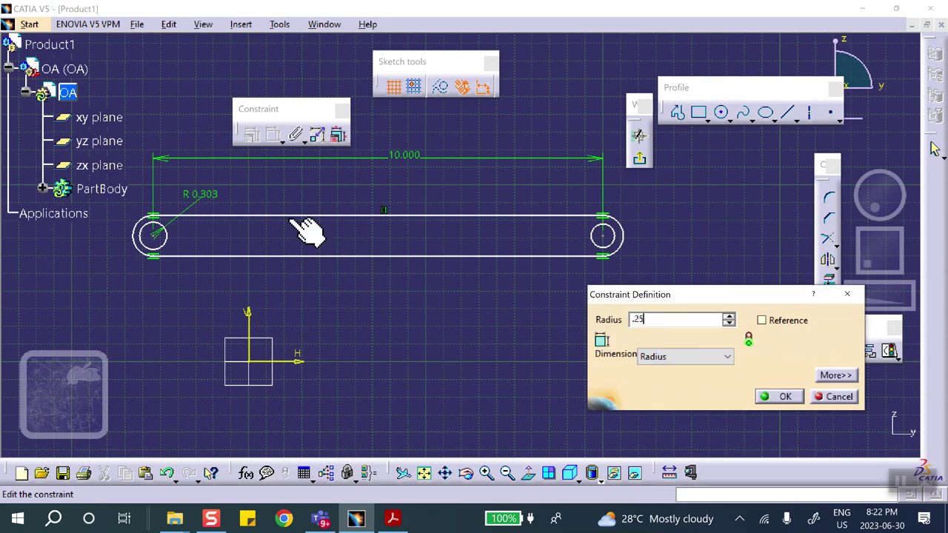
{"action": "left_click", "coordinate": [785, 398]}
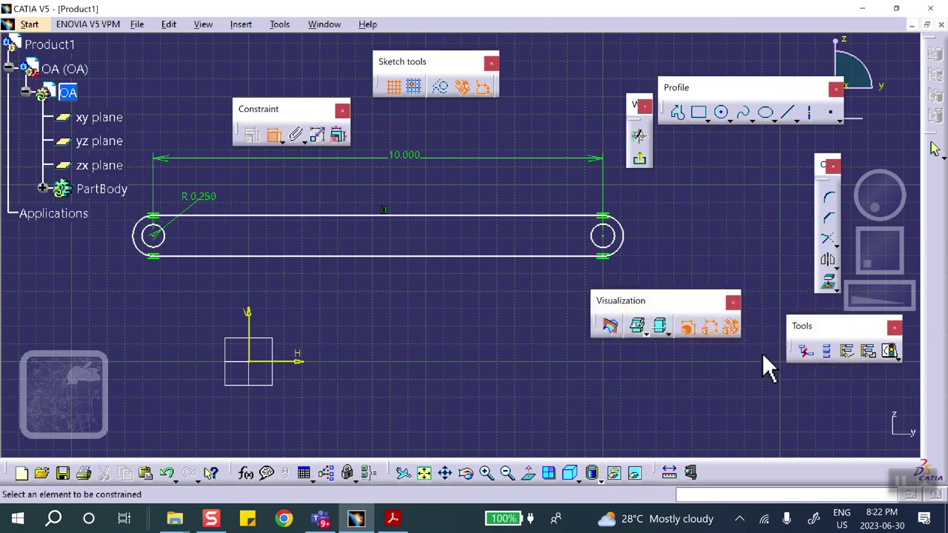
{"action": "left_click", "coordinate": [628, 235]}
{"action": "left_click", "coordinate": [662, 232]}
{"action": "double_click", "coordinate": [659, 226]}
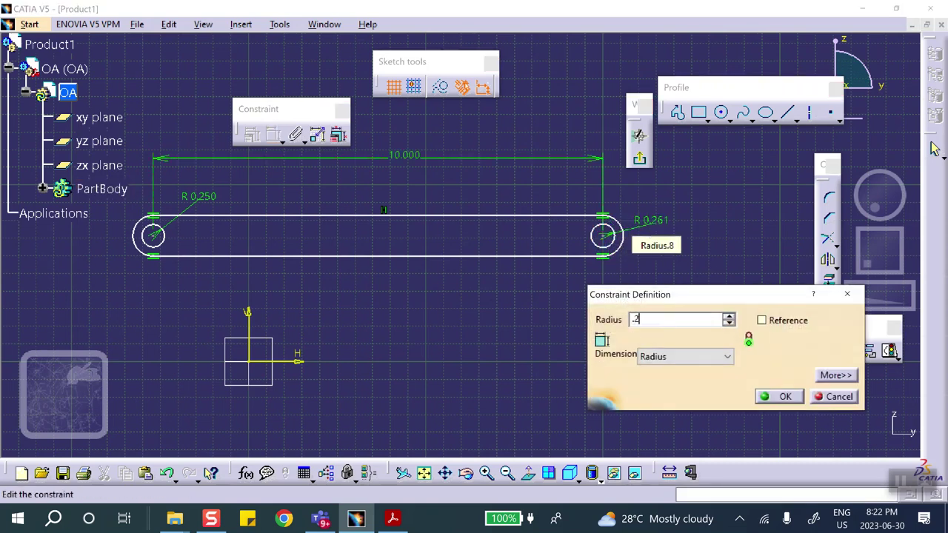
{"action": "left_click", "coordinate": [782, 398]}
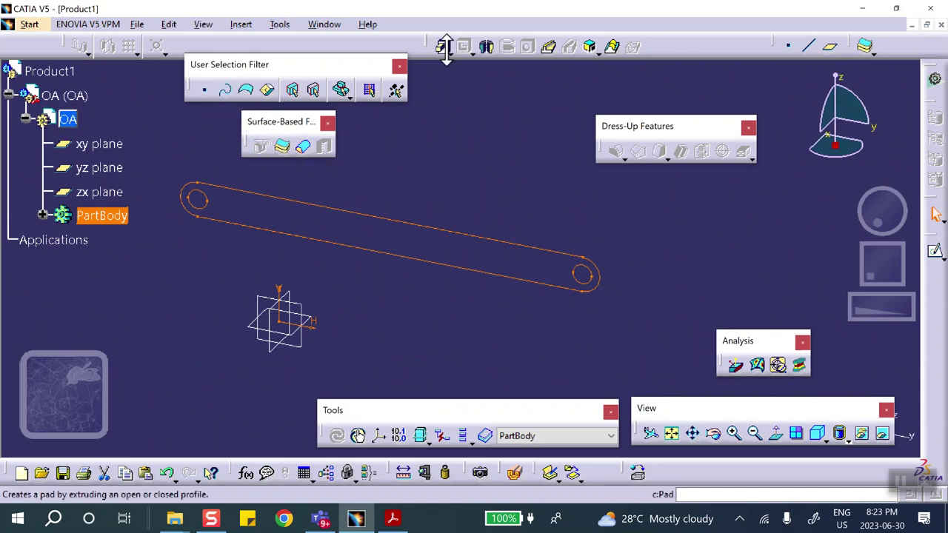
{"action": "left_click", "coordinate": [446, 53]}
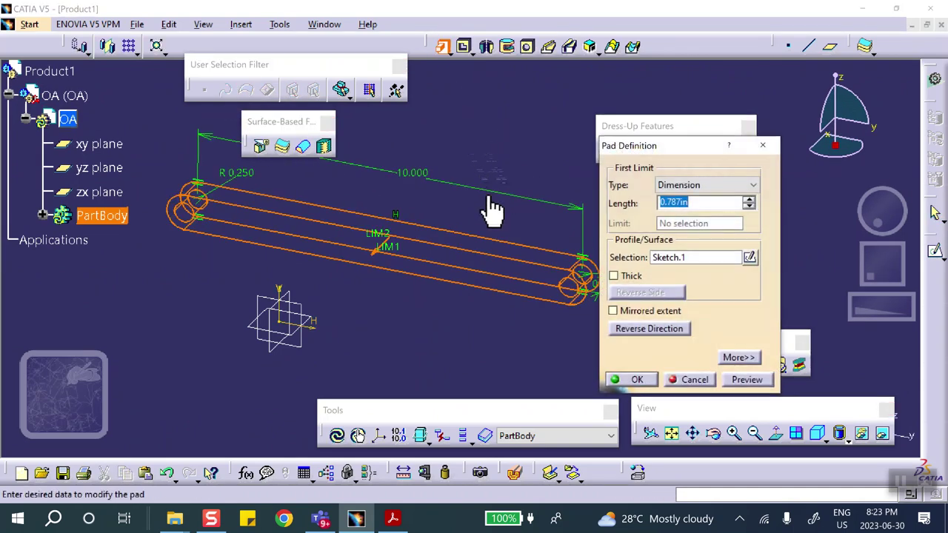
{"action": "type", "text": "1"}
{"action": "left_click", "coordinate": [633, 379]}
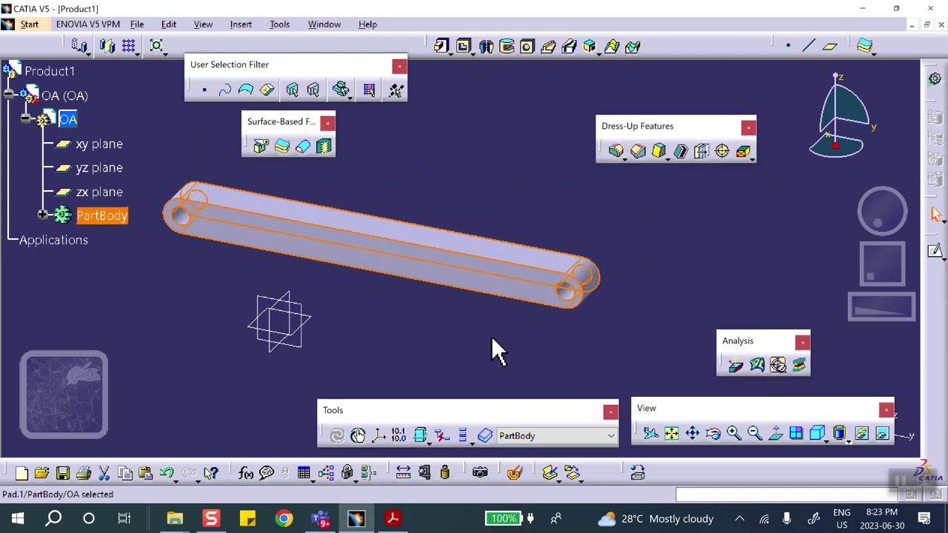
{"action": "middle_click_drag", "start_coordinate": [470, 201], "coordinate": [462, 200]}
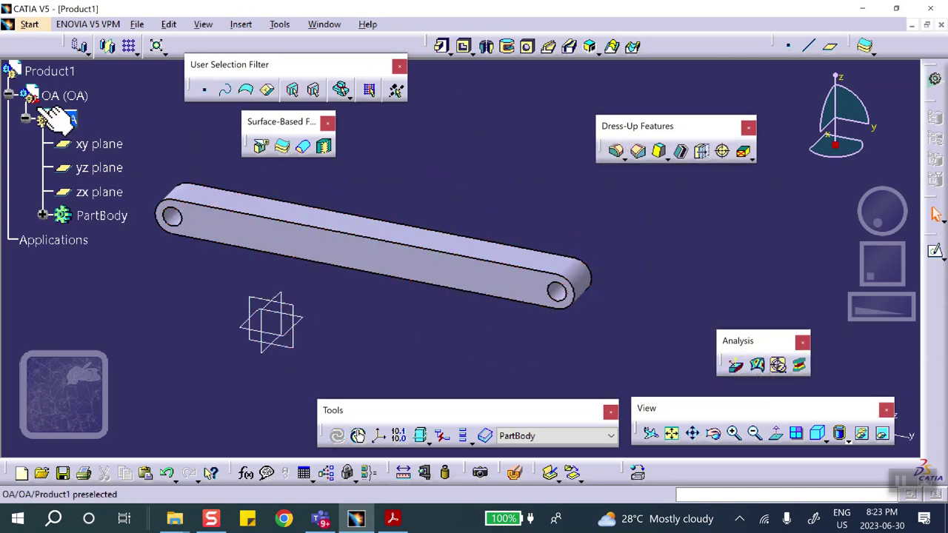
{"action": "left_click", "coordinate": [47, 68]}
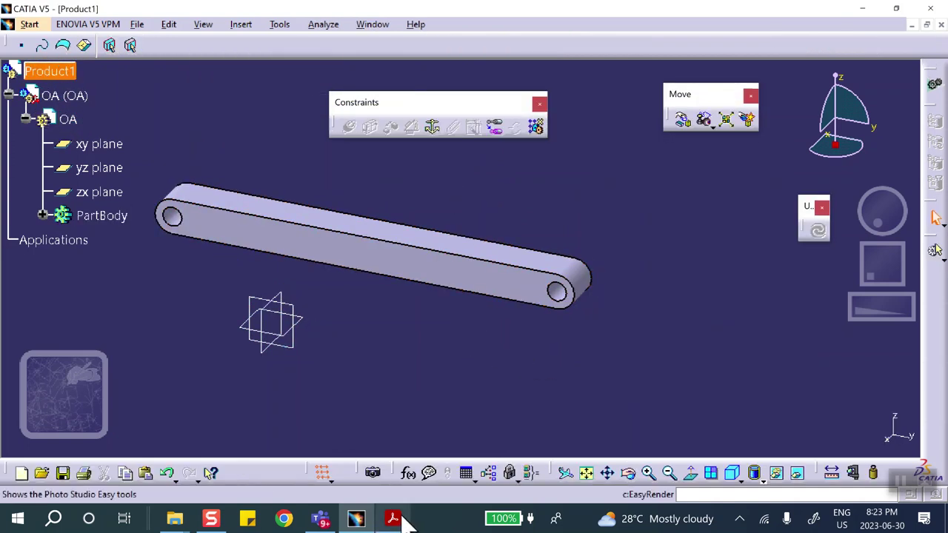
{"action": "left_click", "coordinate": [392, 518]}
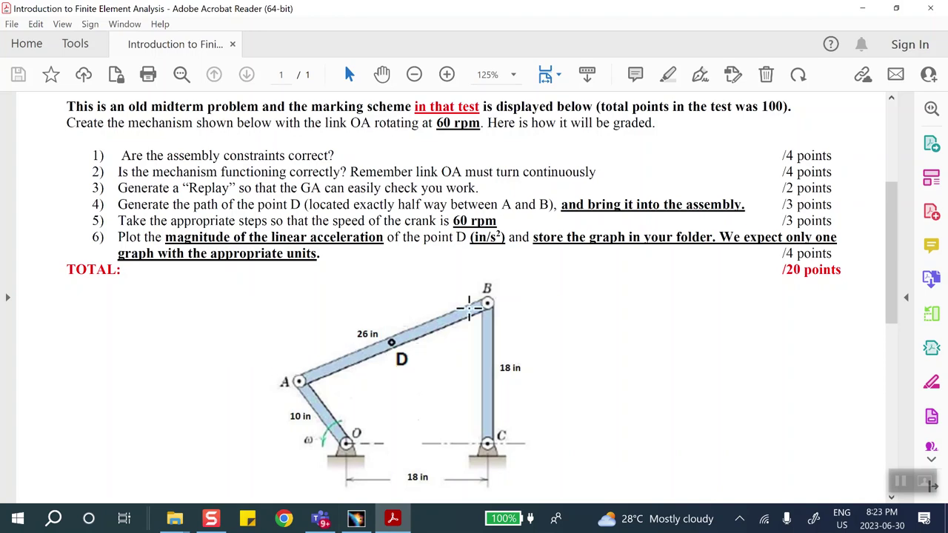
{"action": "left_click", "coordinate": [863, 8]}
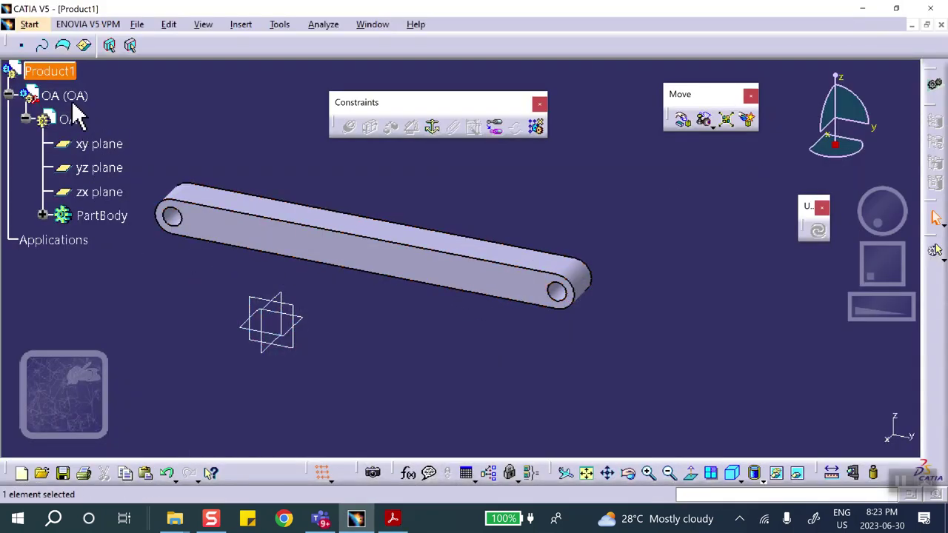
Insert a new part into Product1, keeping the assembly origin, and expand it in the tree
{"action": "left_click", "coordinate": [239, 27]}
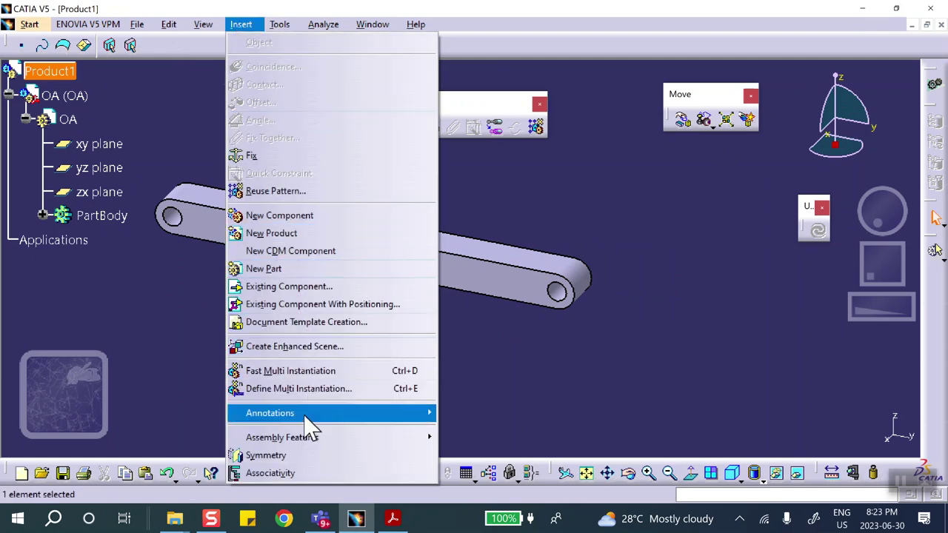
{"action": "left_click", "coordinate": [263, 268]}
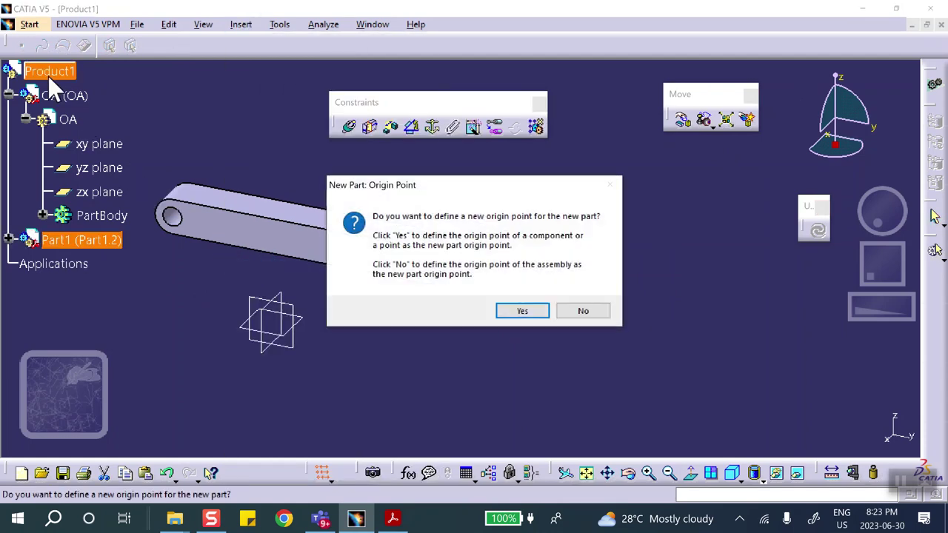
{"action": "left_click", "coordinate": [588, 319]}
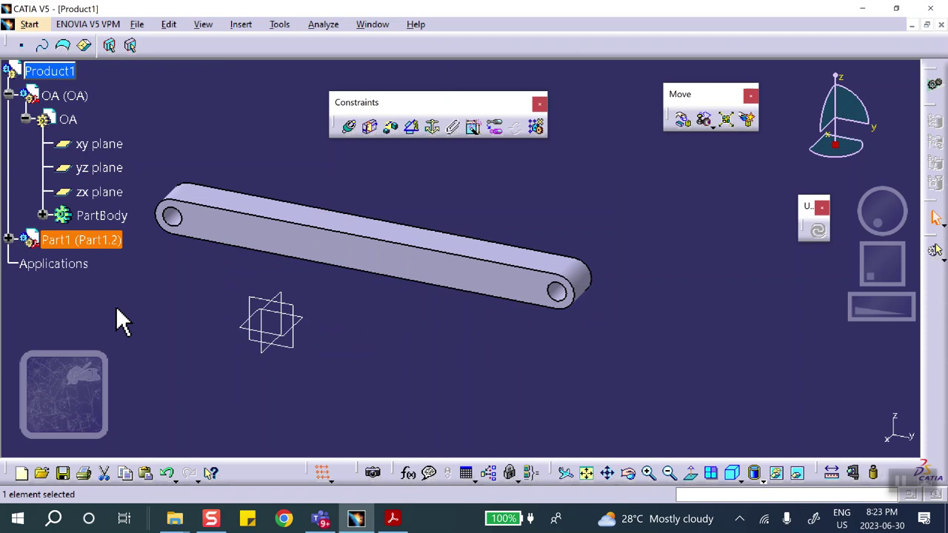
{"action": "left_click", "coordinate": [8, 239]}
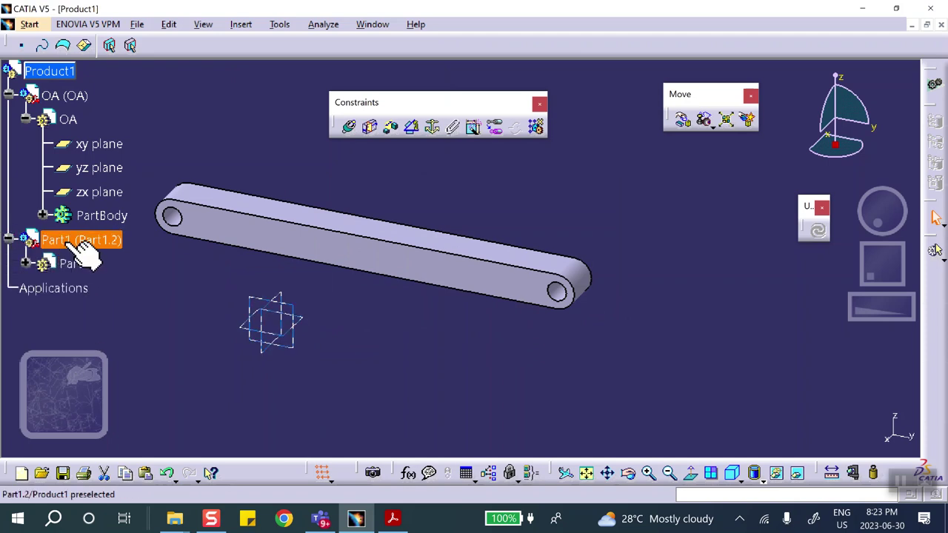
Set the new part's instance name and part number to AB, then activate it for editing
{"action": "right_click", "coordinate": [83, 253]}
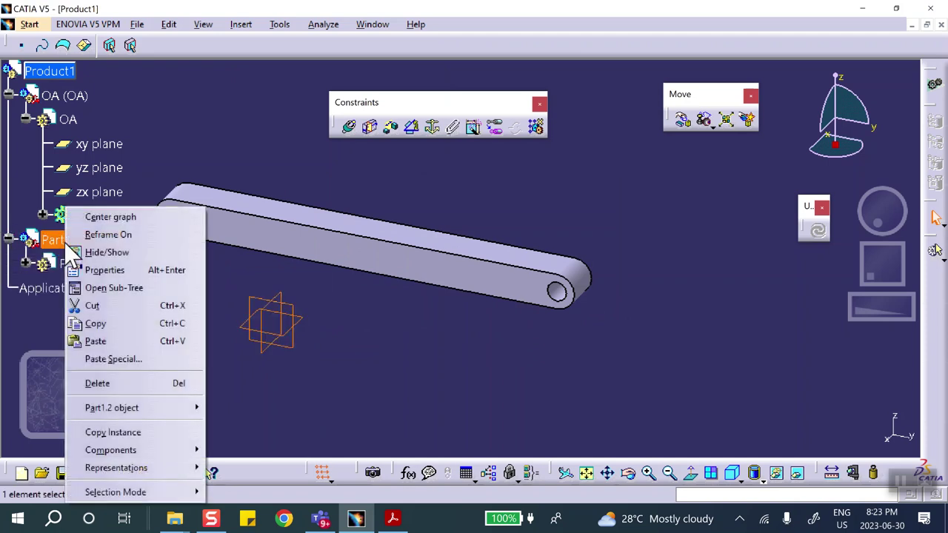
{"action": "left_click", "coordinate": [96, 270]}
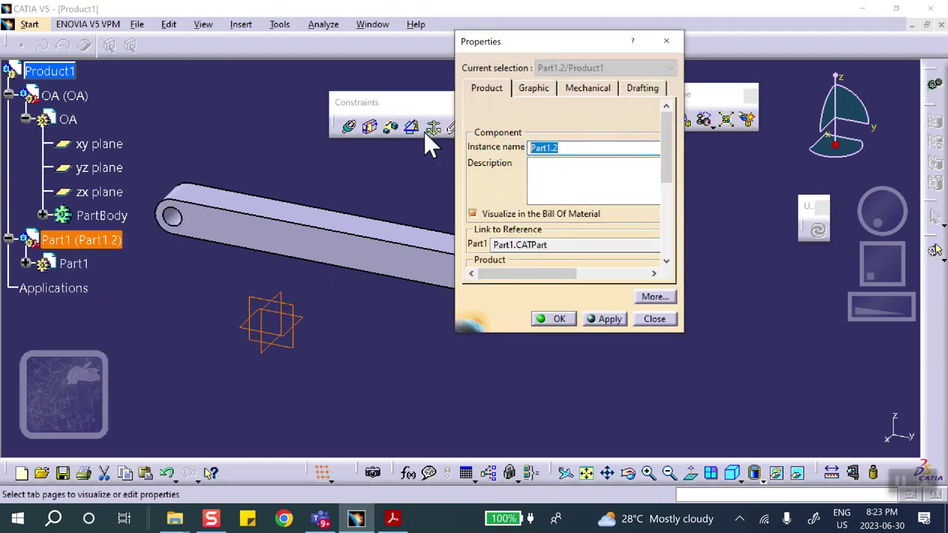
{"action": "type", "text": "AB"}
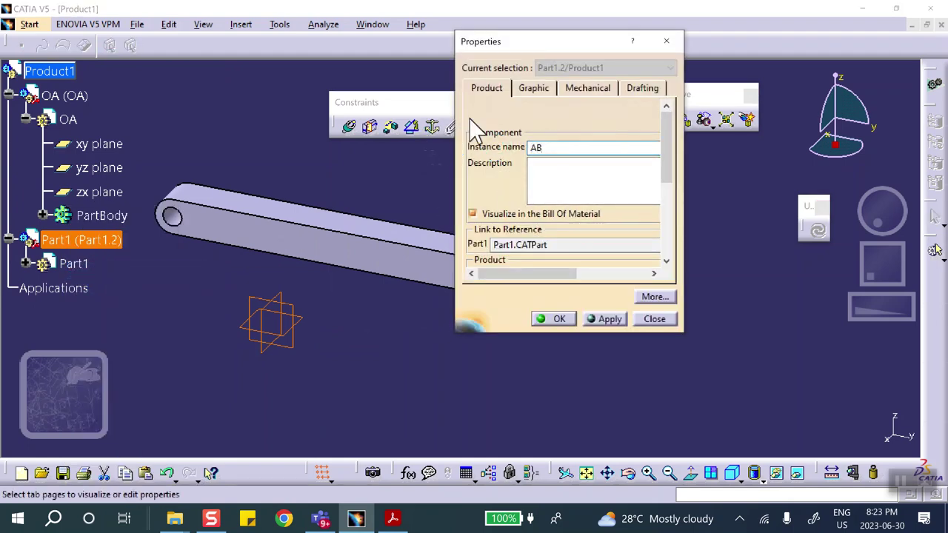
{"action": "scroll", "coordinate": [666, 139], "scroll_direction": "down", "scroll_amount": 2}
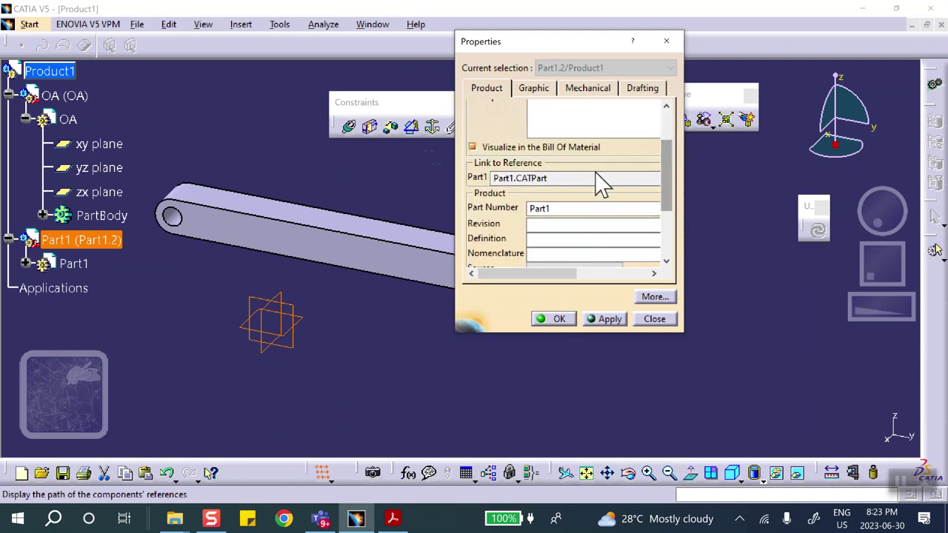
{"action": "left_click_drag", "start_coordinate": [563, 209], "coordinate": [473, 214]}
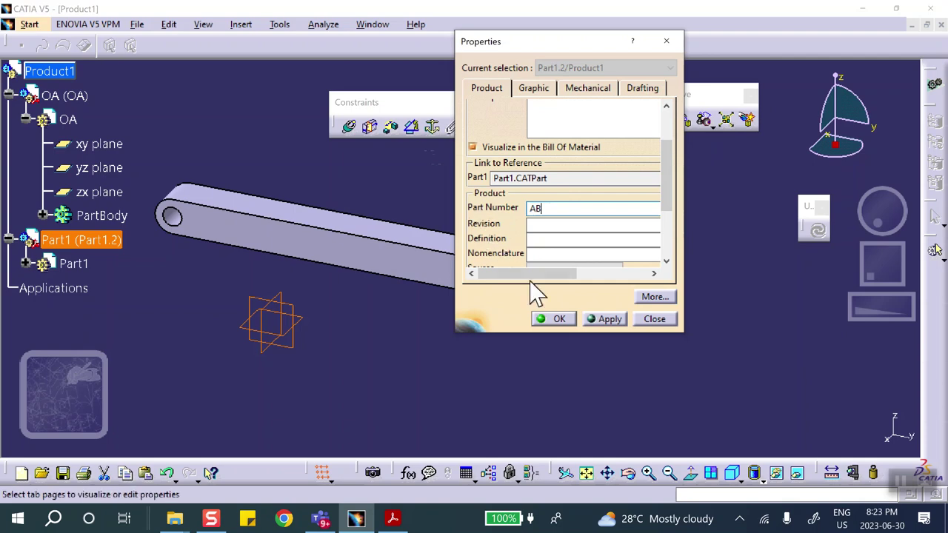
{"action": "left_click", "coordinate": [555, 319]}
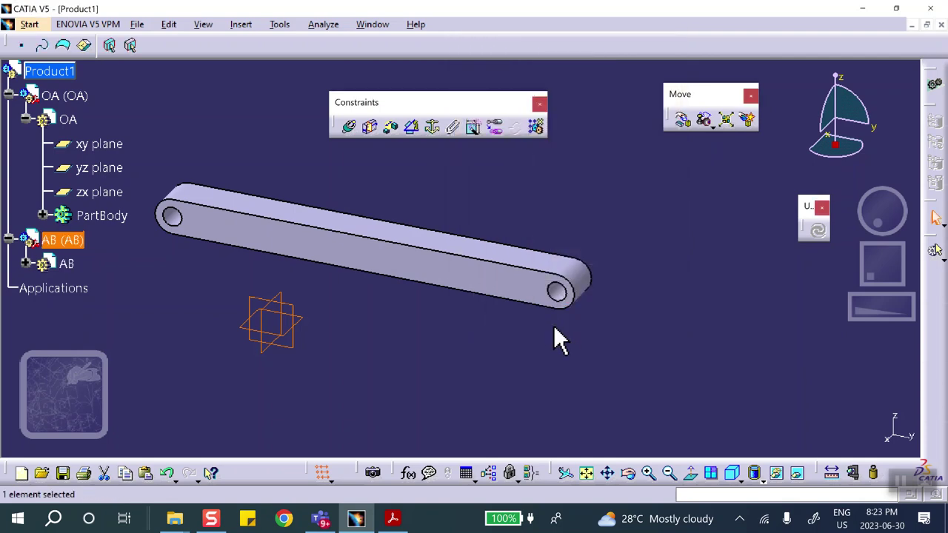
{"action": "double_click", "coordinate": [66, 265]}
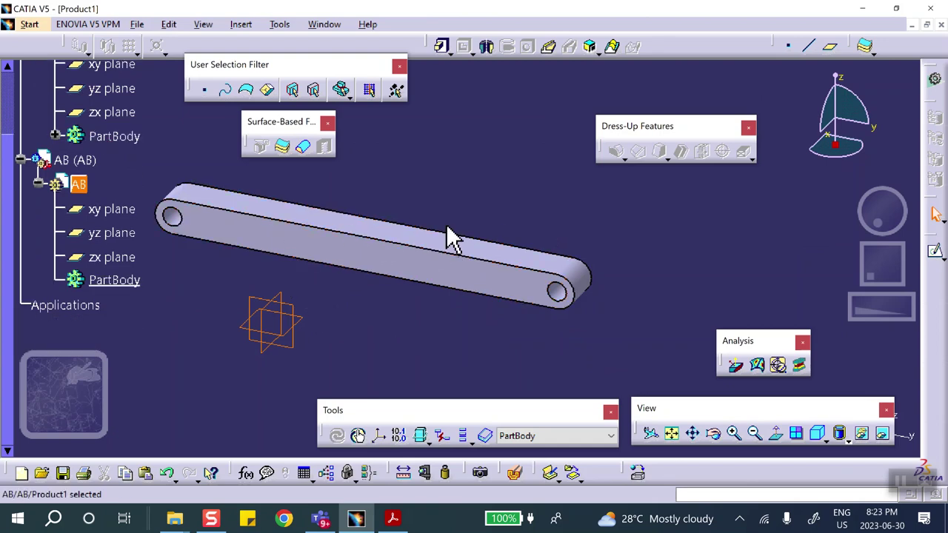
Open a sketch on AB's yz plane and draw a closed slot profile with rounded ends
{"action": "left_click", "coordinate": [305, 314]}
{"action": "left_click", "coordinate": [934, 251]}
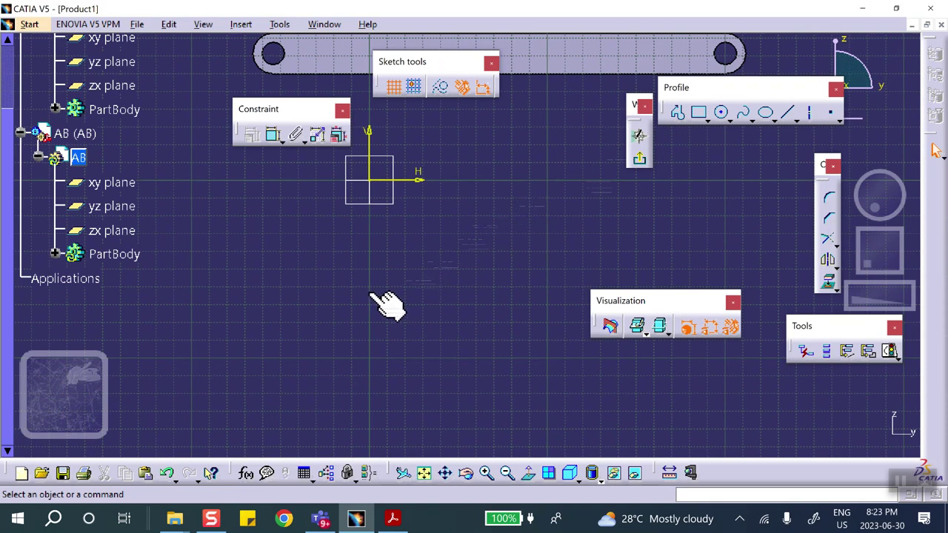
{"action": "left_click", "coordinate": [677, 114]}
{"action": "left_click", "coordinate": [211, 217]}
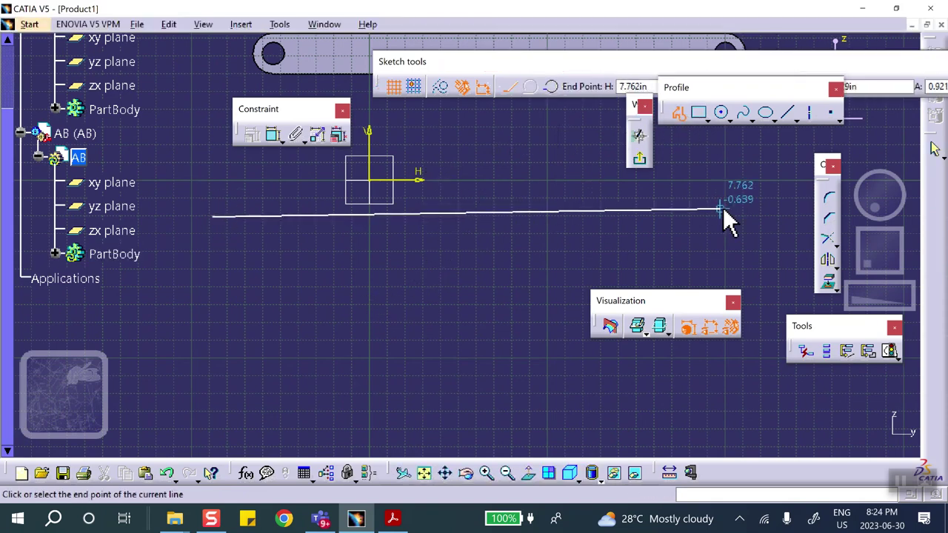
{"action": "left_click", "coordinate": [762, 217]}
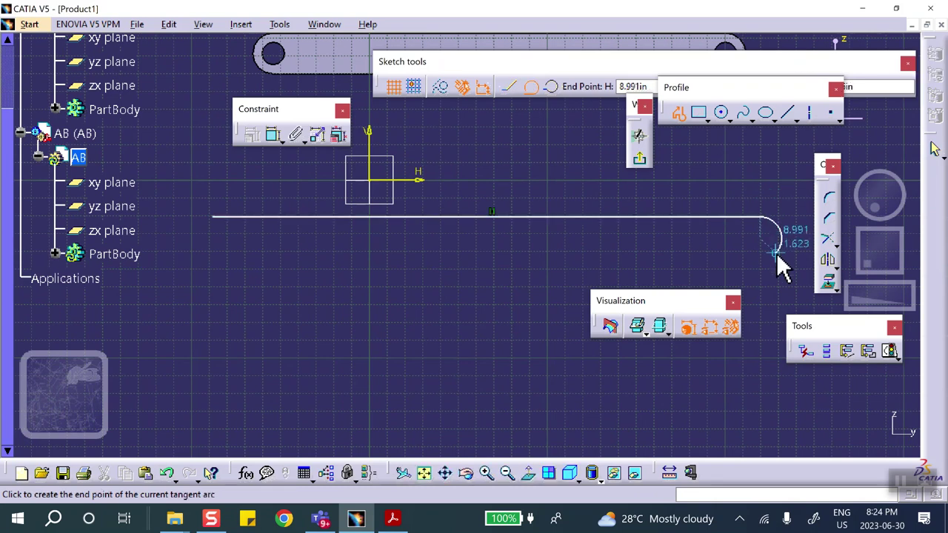
{"action": "left_click", "coordinate": [763, 257]}
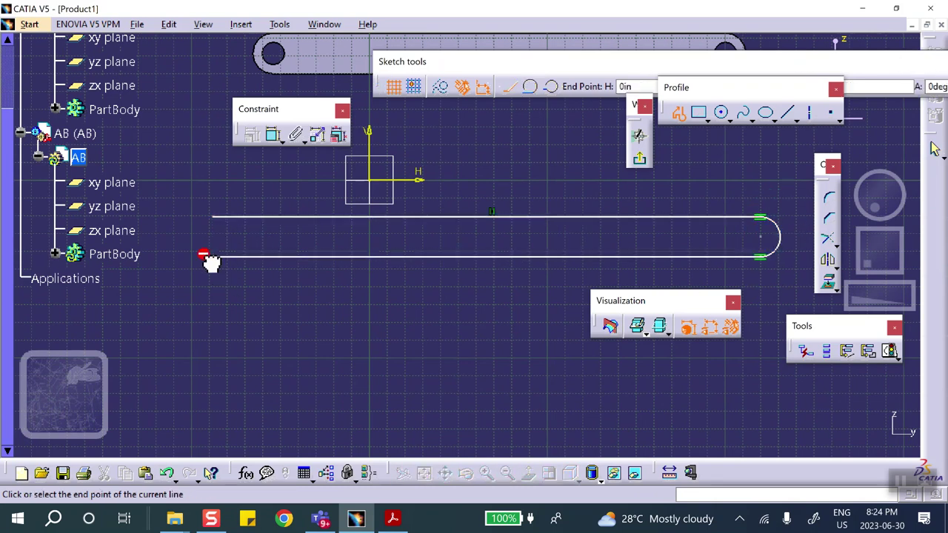
{"action": "left_click", "coordinate": [212, 257]}
{"action": "left_click", "coordinate": [212, 217]}
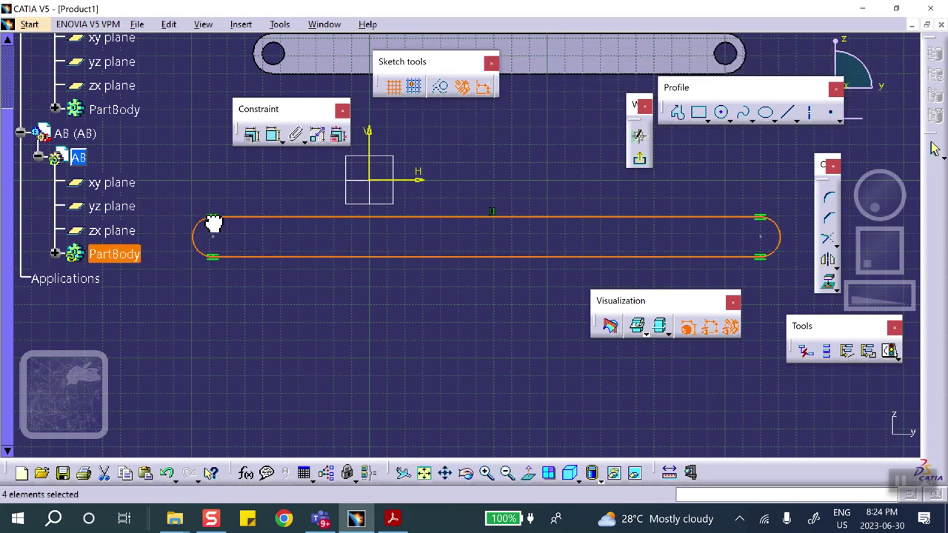
{"action": "left_click", "coordinate": [247, 290]}
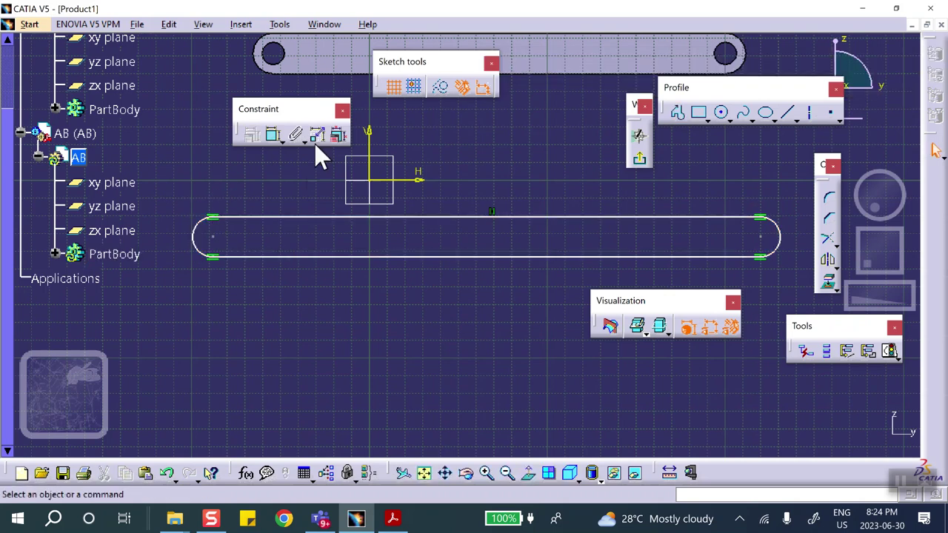
Dimension the slot's top edge to 26
{"action": "left_click", "coordinate": [274, 135]}
{"action": "left_click", "coordinate": [444, 218]}
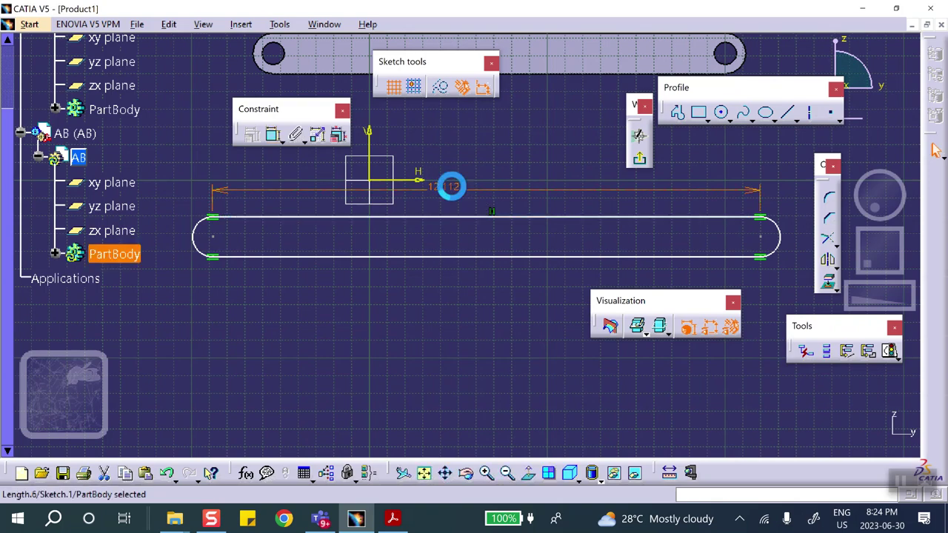
{"action": "double_click", "coordinate": [452, 191]}
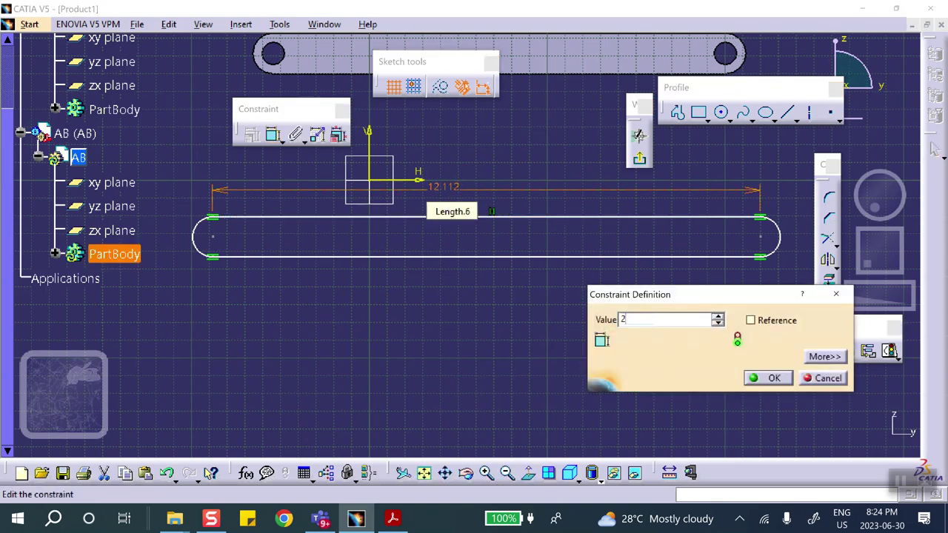
{"action": "key", "text": "Return"}
{"action": "mouse_move", "coordinate": [474, 219]}
{"action": "middle_mouse_down"}
{"action": "mouse_move", "coordinate": [467, 197]}
{"action": "mouse_move", "coordinate": [457, 269]}
{"action": "mouse_move", "coordinate": [333, 270]}
{"action": "mouse_move", "coordinate": [339, 218]}
{"action": "mouse_move", "coordinate": [589, 140]}
{"action": "middle_mouse_up"}
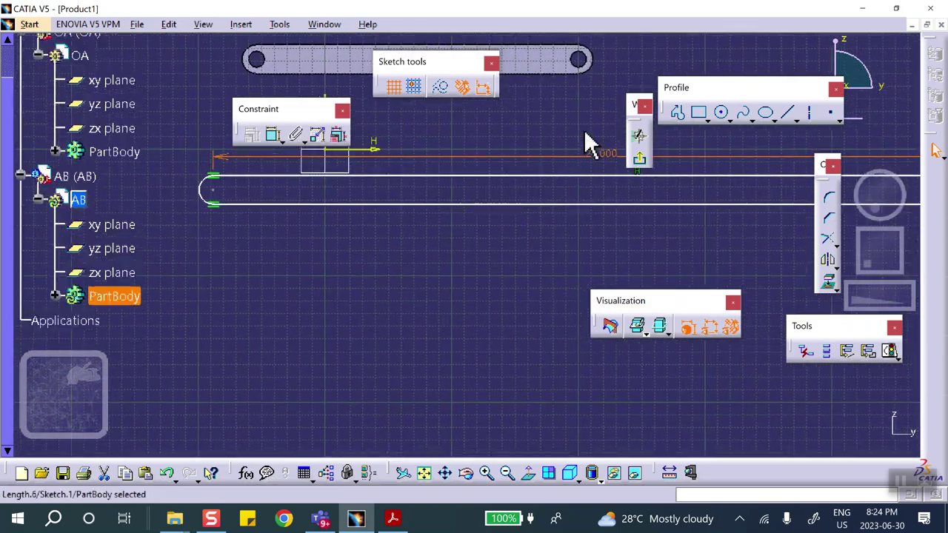
Add a circle at the slot's left end and constrain its radius to 0.25
{"action": "left_click", "coordinate": [722, 113]}
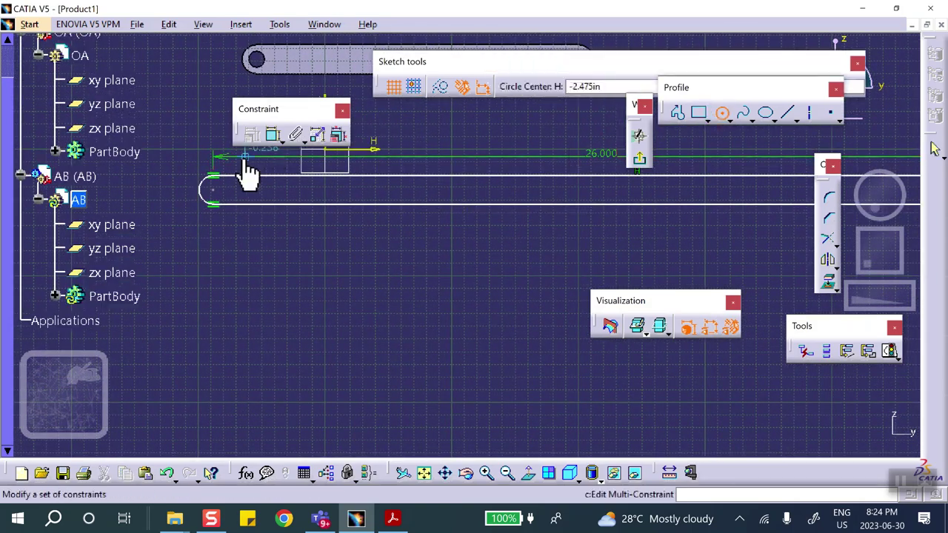
{"action": "left_click", "coordinate": [212, 189]}
{"action": "left_click", "coordinate": [219, 190]}
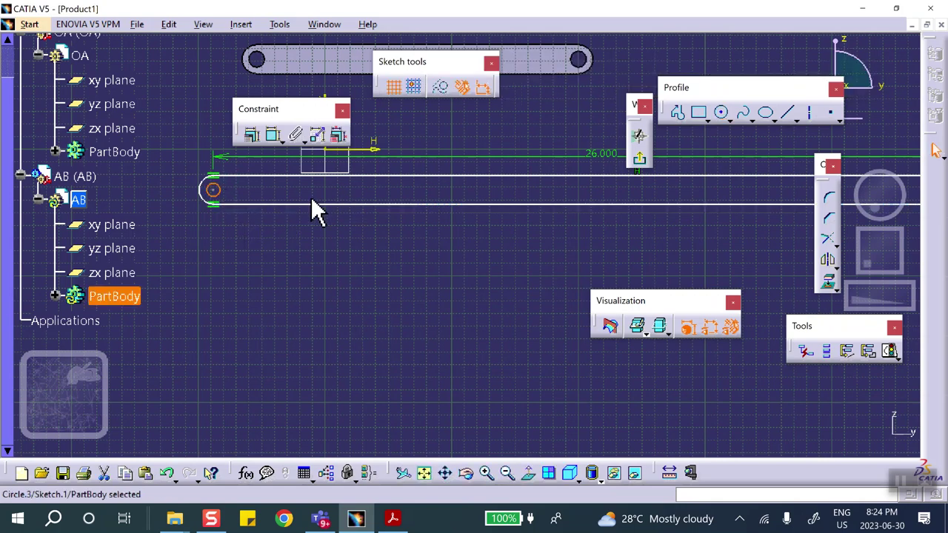
{"action": "mouse_move", "coordinate": [312, 214]}
{"action": "middle_mouse_down"}
{"action": "mouse_move", "coordinate": [423, 249]}
{"action": "mouse_move", "coordinate": [270, 246]}
{"action": "middle_mouse_up"}
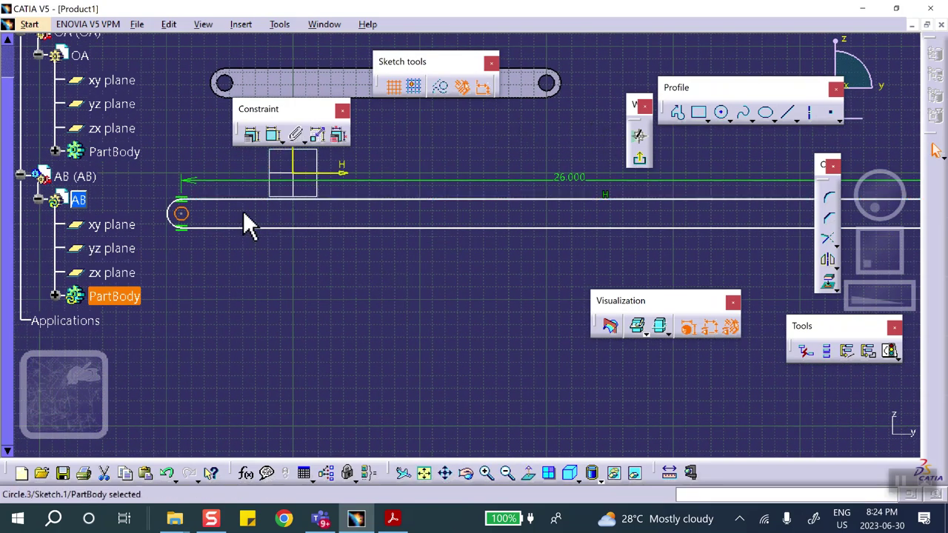
{"action": "left_click", "coordinate": [183, 219]}
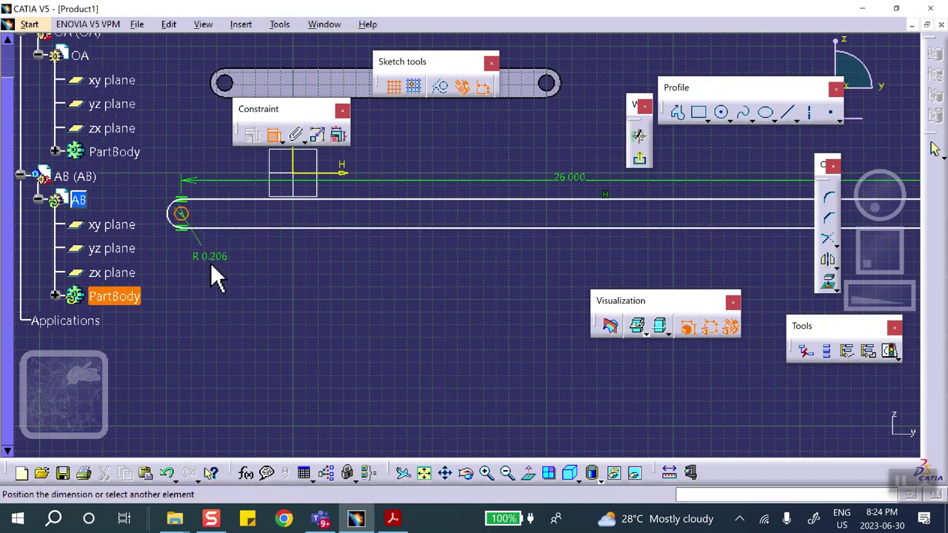
{"action": "left_click", "coordinate": [210, 262]}
{"action": "double_click", "coordinate": [214, 272]}
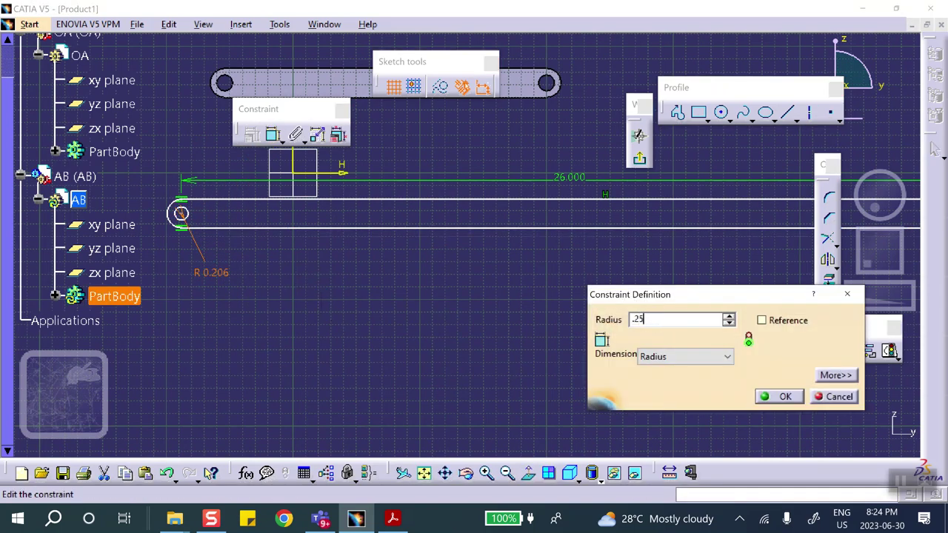
{"action": "key", "text": "Return"}
{"action": "left_click", "coordinate": [321, 291]}
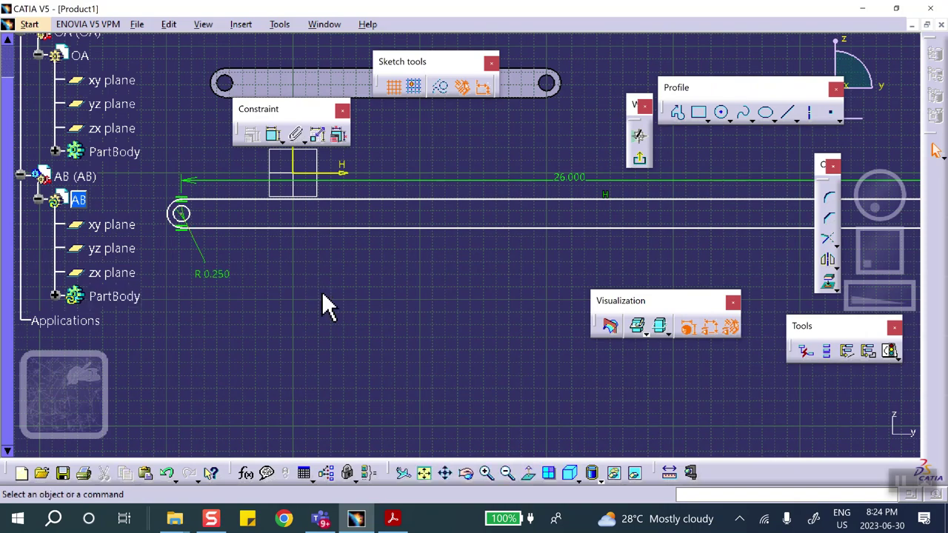
{"action": "mouse_move", "coordinate": [321, 291]}
{"action": "middle_mouse_down"}
{"action": "mouse_move", "coordinate": [324, 313]}
{"action": "mouse_move", "coordinate": [387, 296]}
{"action": "middle_mouse_up"}
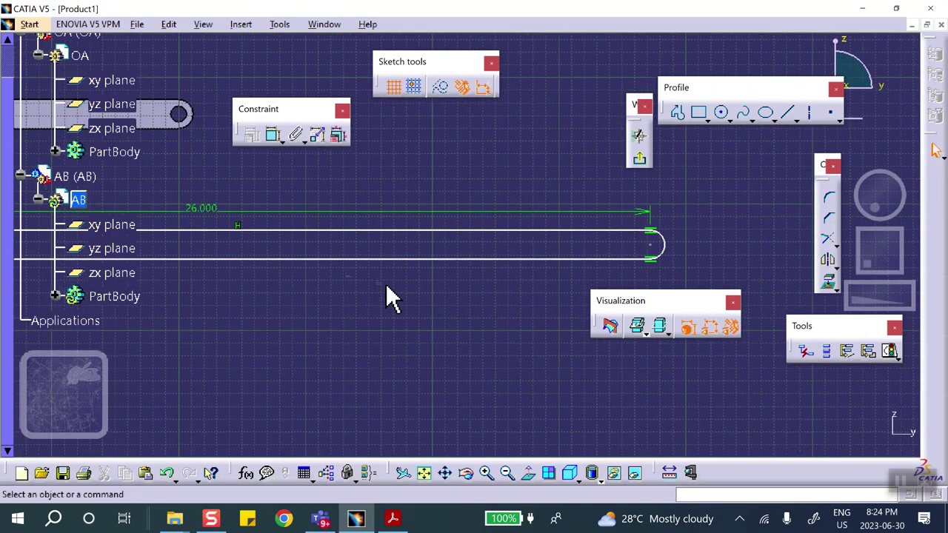
Add a circle at the slot's right end with radius 0.25
{"action": "left_click", "coordinate": [722, 113]}
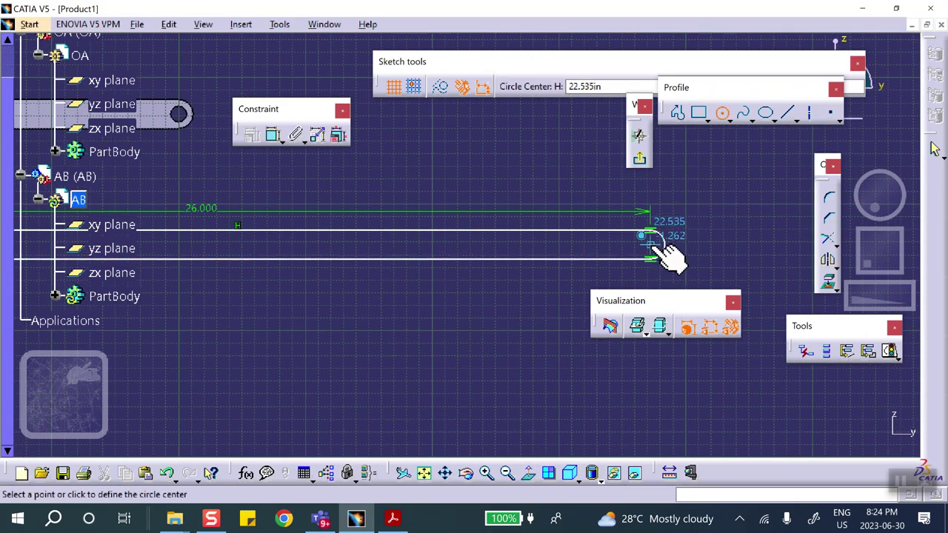
{"action": "left_click", "coordinate": [651, 247]}
{"action": "left_click", "coordinate": [657, 255]}
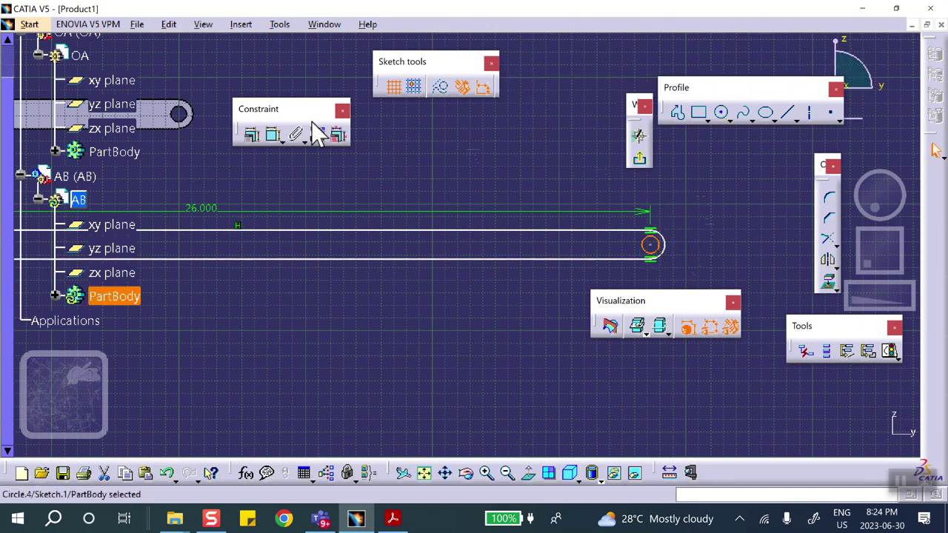
{"action": "left_click", "coordinate": [271, 135]}
{"action": "left_click", "coordinate": [701, 218]}
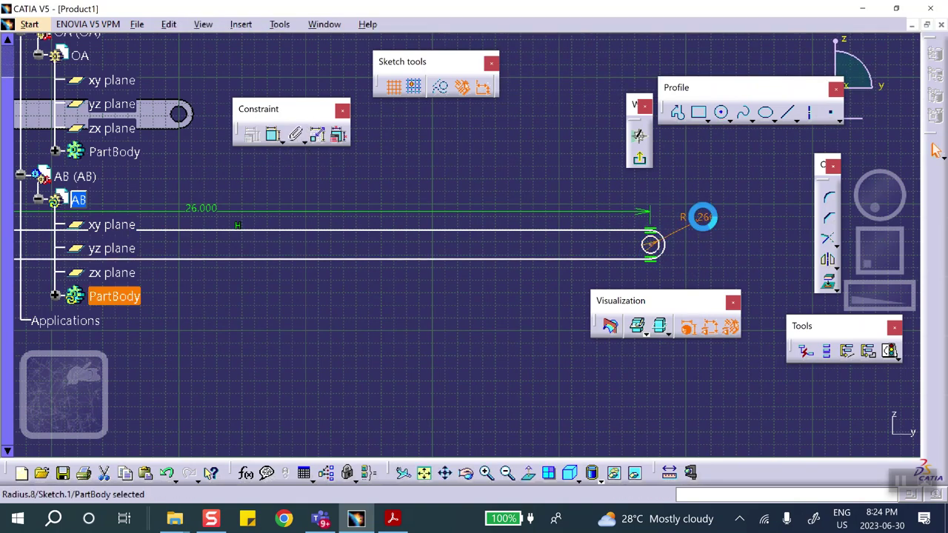
{"action": "double_click", "coordinate": [703, 217]}
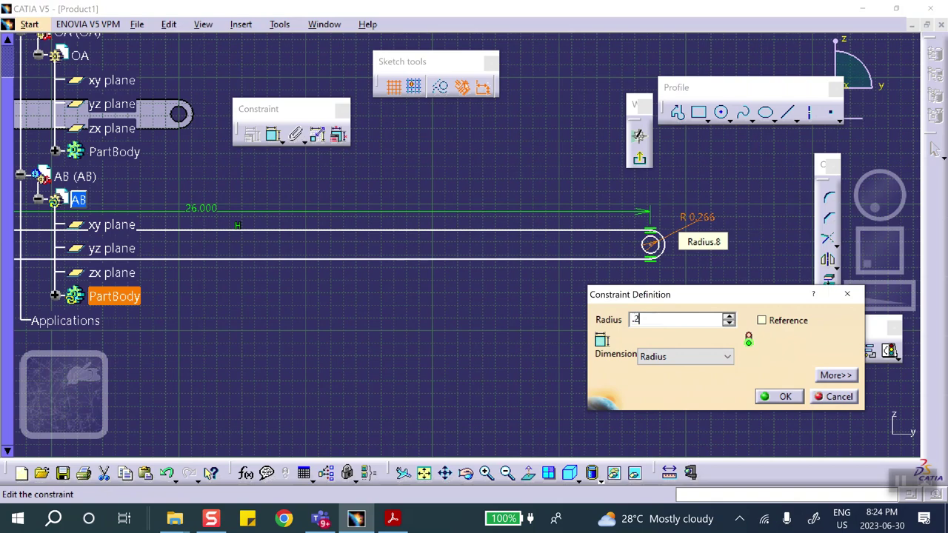
{"action": "left_click", "coordinate": [776, 397]}
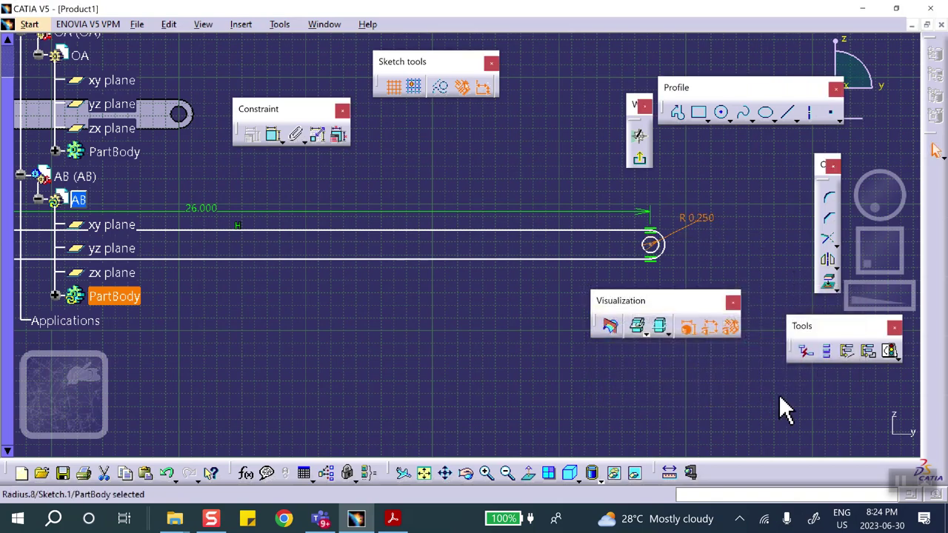
Exit the sketch and pad the AB profile to a length of 1 in
{"action": "left_click", "coordinate": [639, 157]}
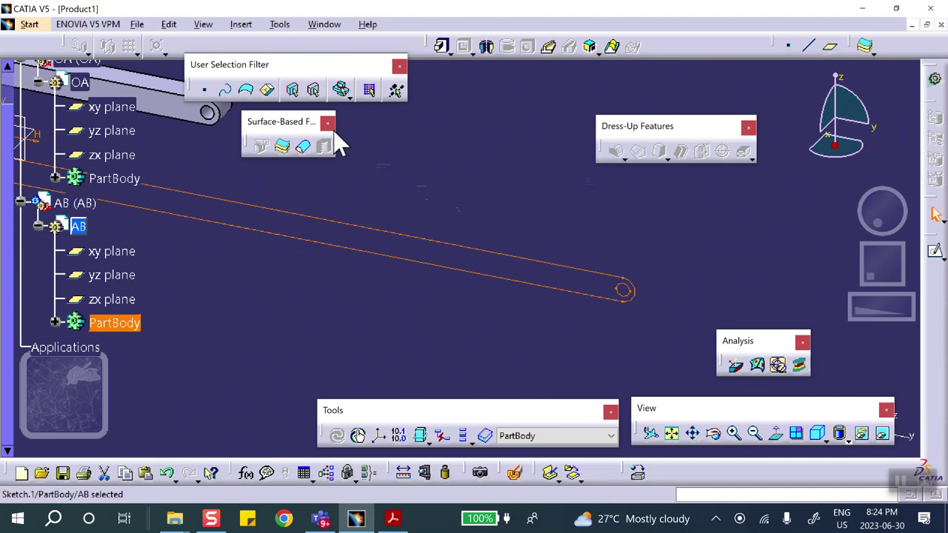
{"action": "left_click", "coordinate": [443, 47]}
{"action": "type", "text": "1"}
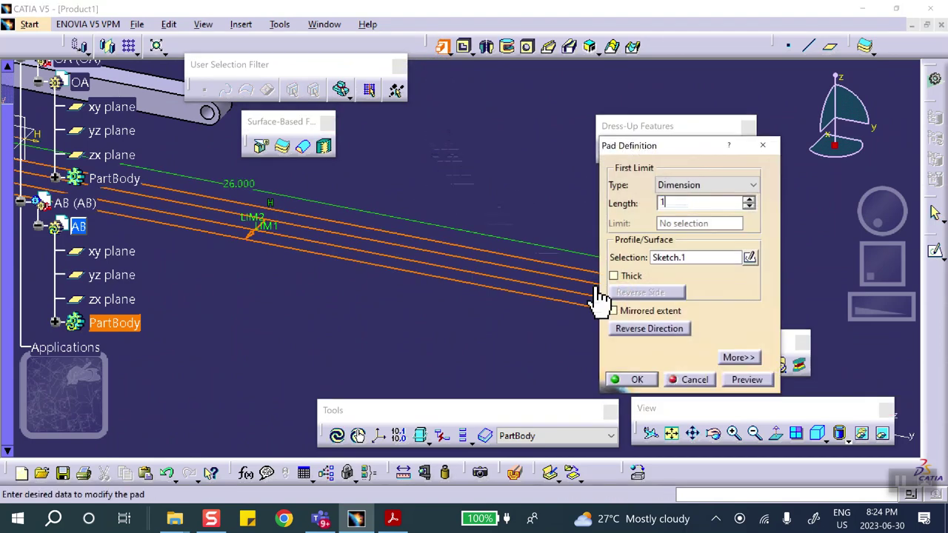
{"action": "left_click", "coordinate": [633, 380]}
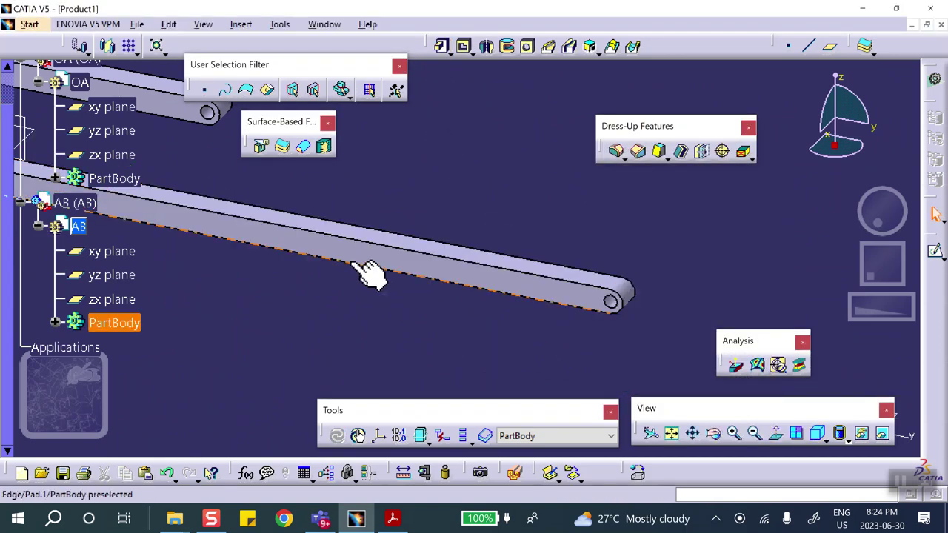
Reframe the view to show both links and return to the Product1 assembly level
{"action": "middle_click_drag", "start_coordinate": [370, 271], "coordinate": [469, 239]}
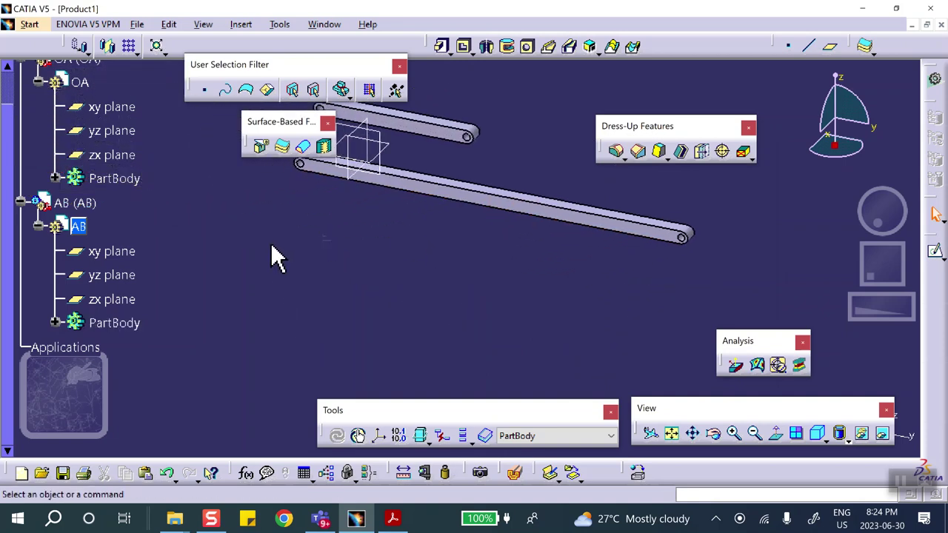
{"action": "scroll", "coordinate": [165, 220], "scroll_direction": "up", "scroll_amount": 2}
{"action": "double_click", "coordinate": [55, 191]}
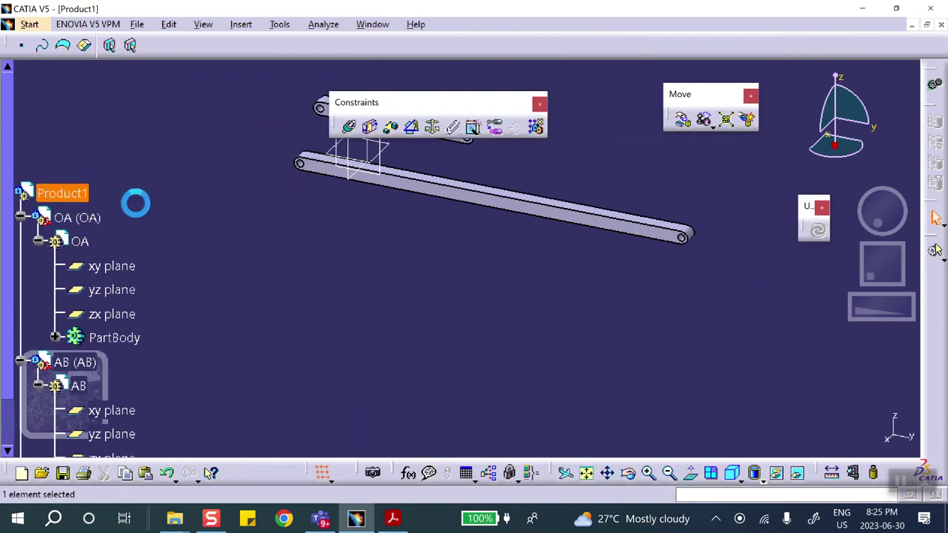
Insert a new part, Part1 (Part1.3), at the assembly origin and expand it in the tree
{"action": "left_click", "coordinate": [241, 24]}
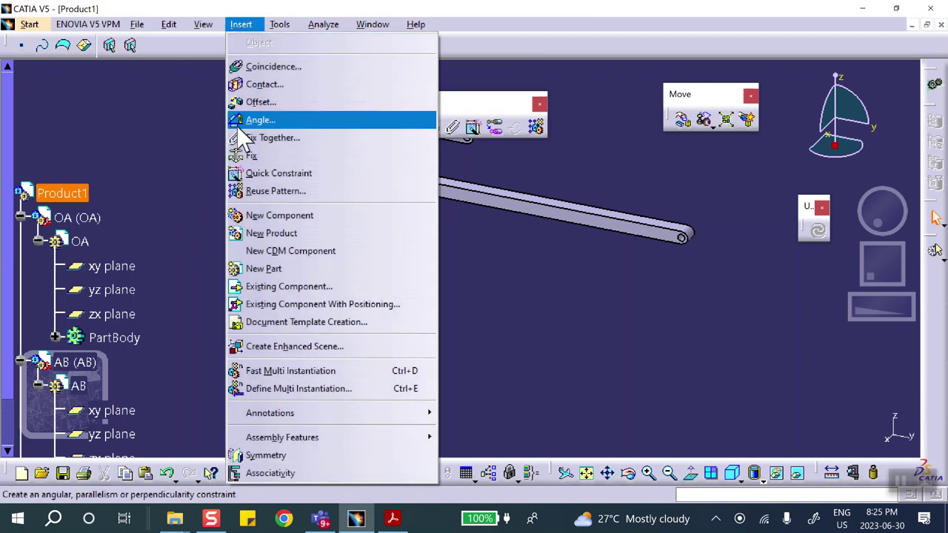
{"action": "left_click", "coordinate": [266, 269]}
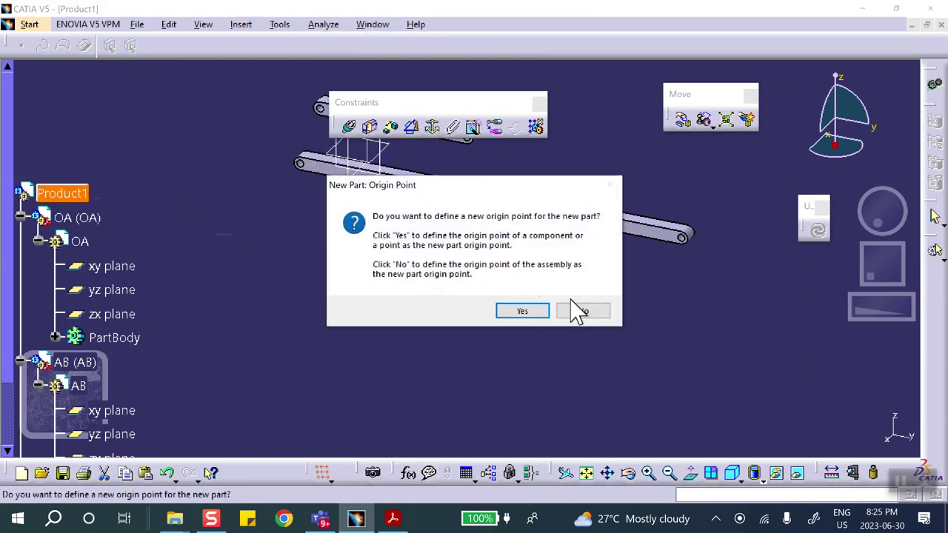
{"action": "left_click", "coordinate": [573, 307]}
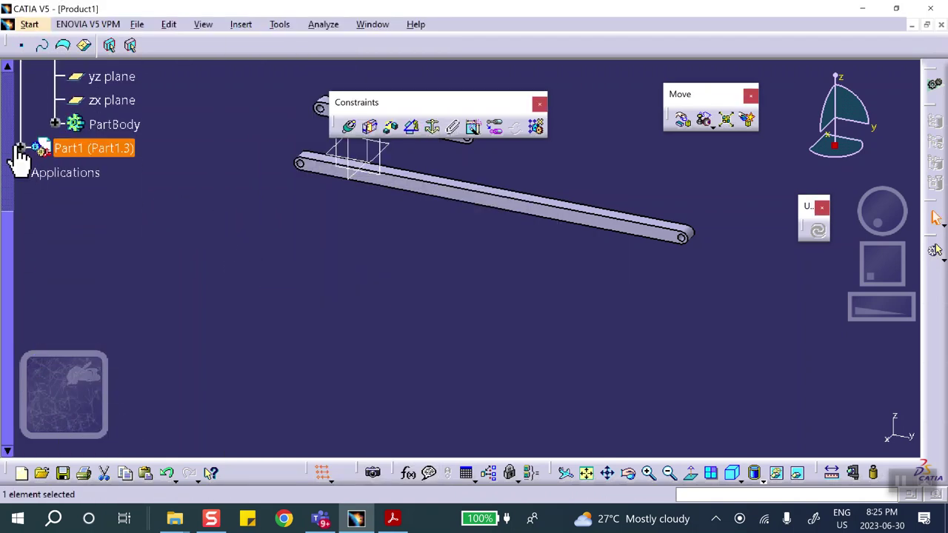
{"action": "left_click", "coordinate": [20, 148]}
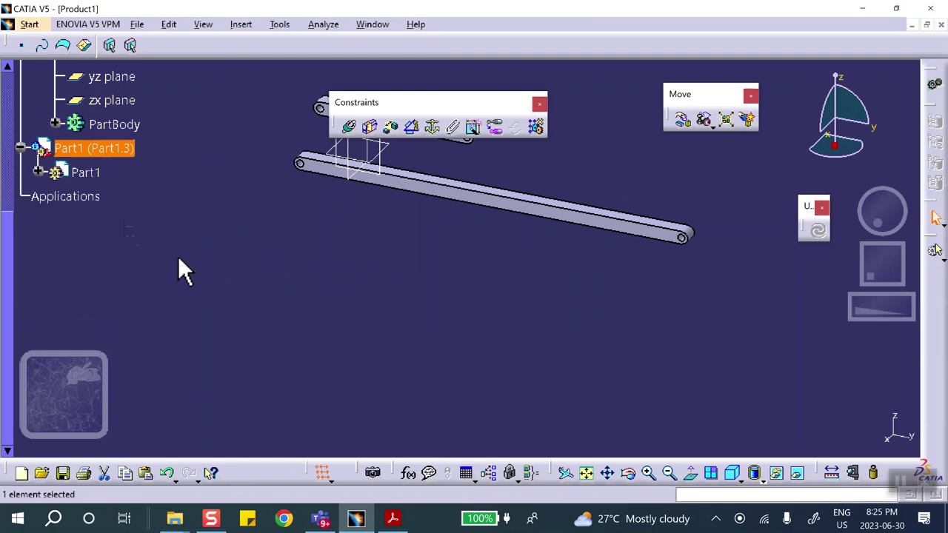
{"action": "left_click", "coordinate": [393, 517]}
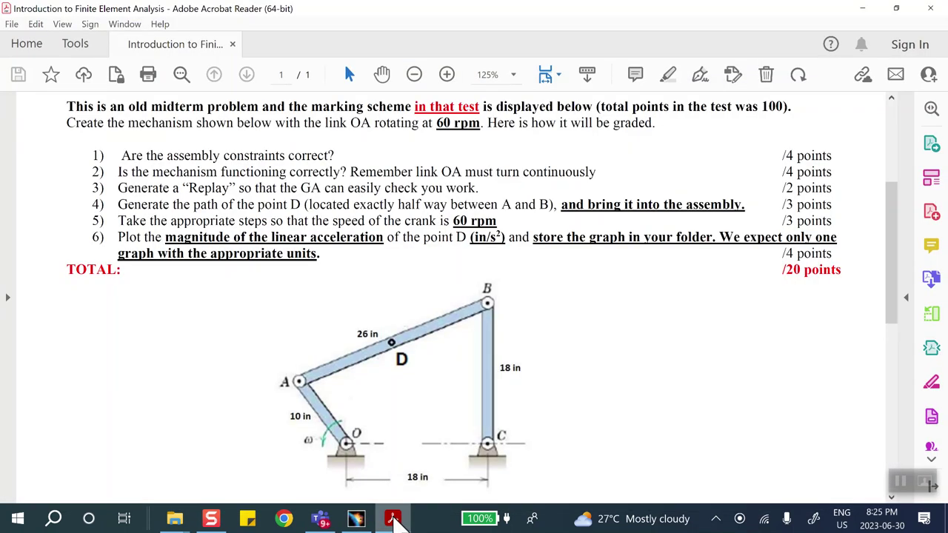
{"action": "left_click", "coordinate": [393, 519]}
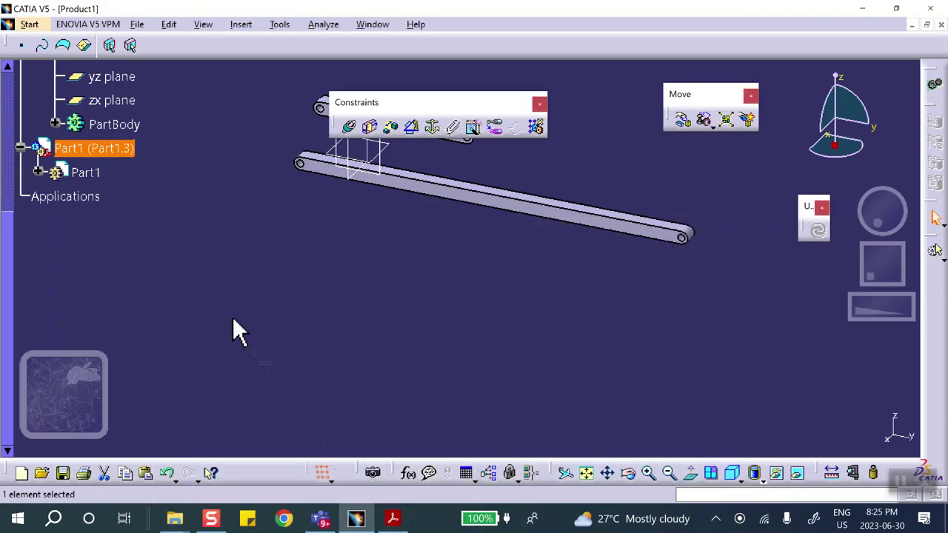
{"action": "scroll", "coordinate": [180, 252], "scroll_direction": "up", "scroll_amount": 3}
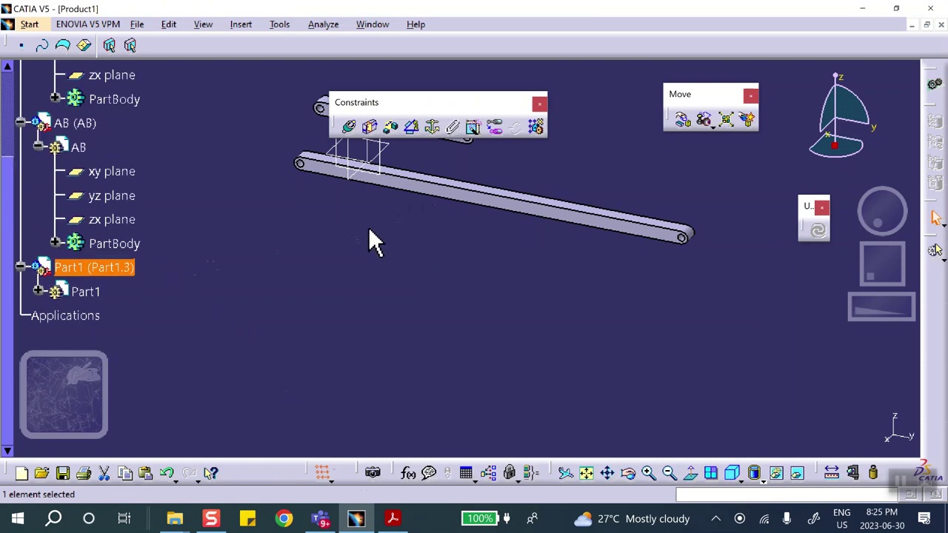
{"action": "left_click", "coordinate": [393, 519]}
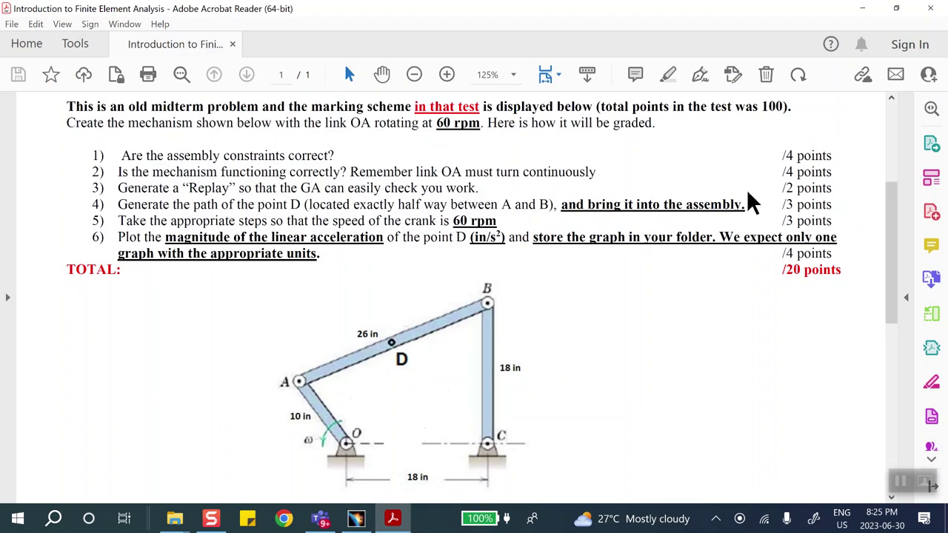
{"action": "left_click", "coordinate": [863, 10]}
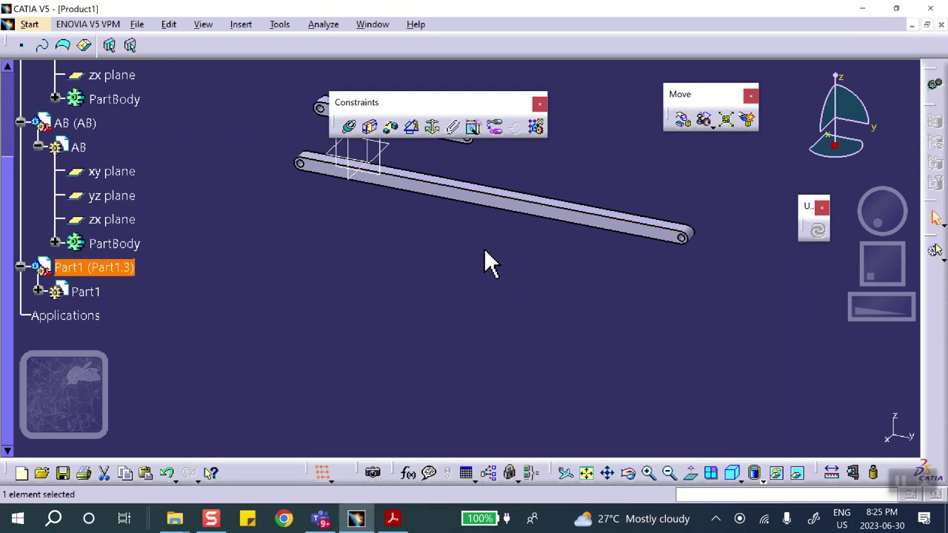
Activate part AB, open a sketch on its bar face, then exit the sketch without drawing
{"action": "middle_click_drag", "start_coordinate": [484, 256], "coordinate": [230, 216]}
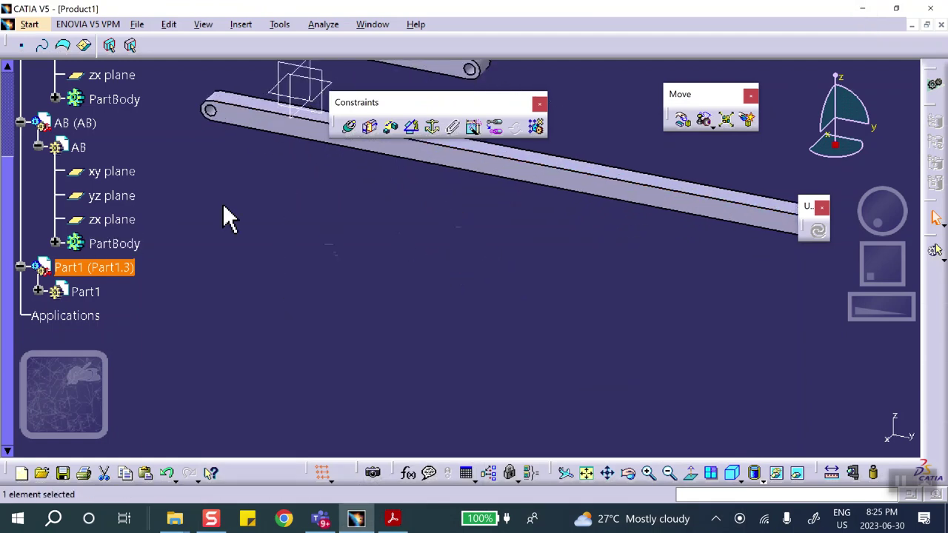
{"action": "double_click", "coordinate": [75, 147]}
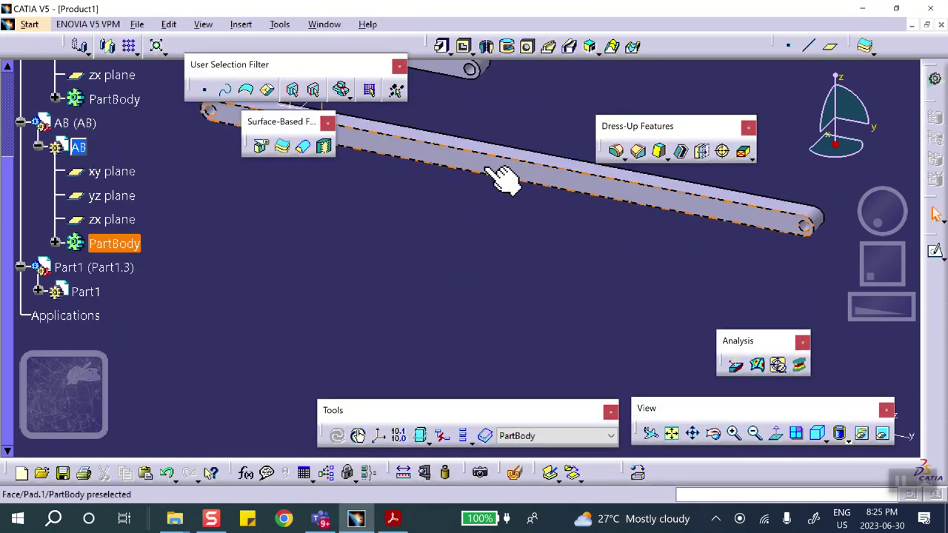
{"action": "left_click", "coordinate": [519, 180]}
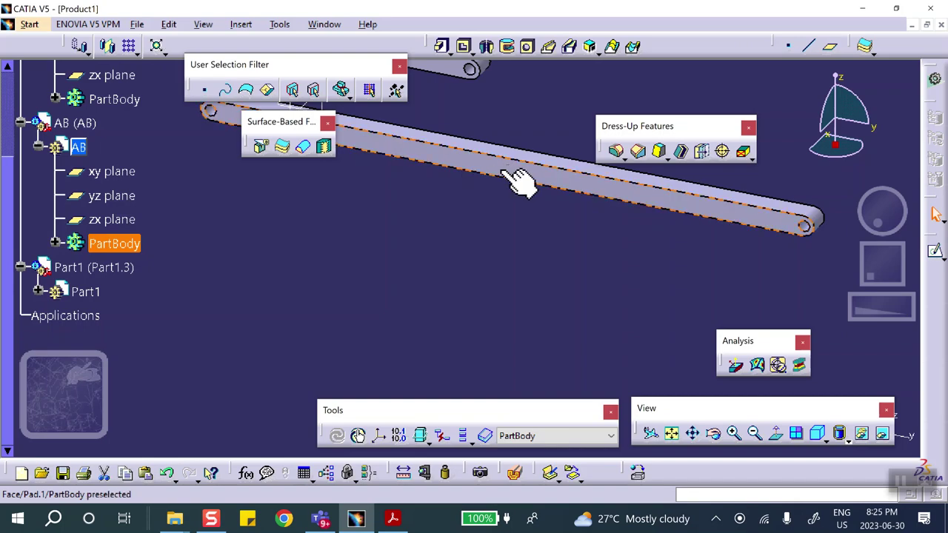
{"action": "left_click", "coordinate": [936, 252]}
{"action": "mouse_move", "coordinate": [468, 210]}
{"action": "middle_mouse_down"}
{"action": "mouse_move", "coordinate": [436, 252]}
{"action": "mouse_move", "coordinate": [465, 303]}
{"action": "middle_mouse_up"}
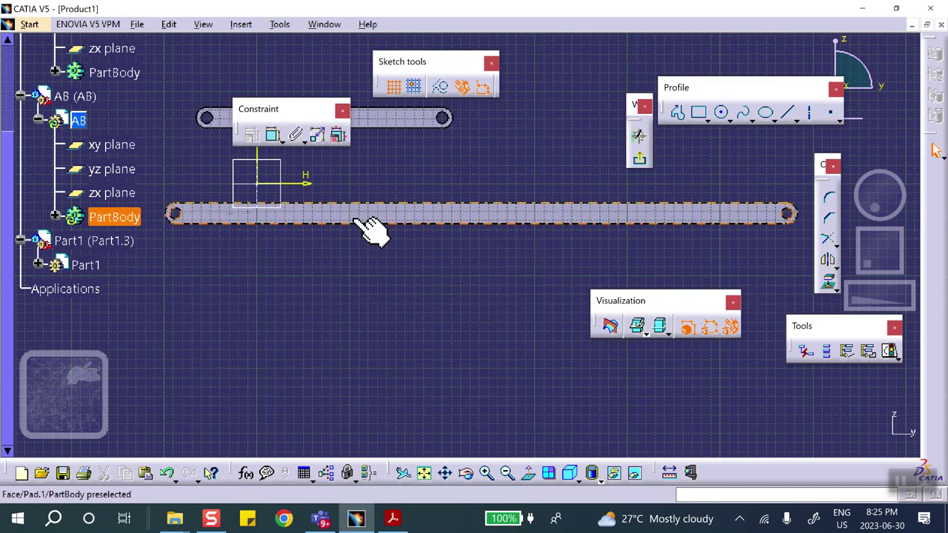
{"action": "mouse_move", "coordinate": [491, 249]}
{"action": "middle_mouse_down"}
{"action": "mouse_move", "coordinate": [531, 258]}
{"action": "mouse_move", "coordinate": [538, 201]}
{"action": "mouse_move", "coordinate": [416, 253]}
{"action": "mouse_move", "coordinate": [686, 260]}
{"action": "middle_mouse_up"}
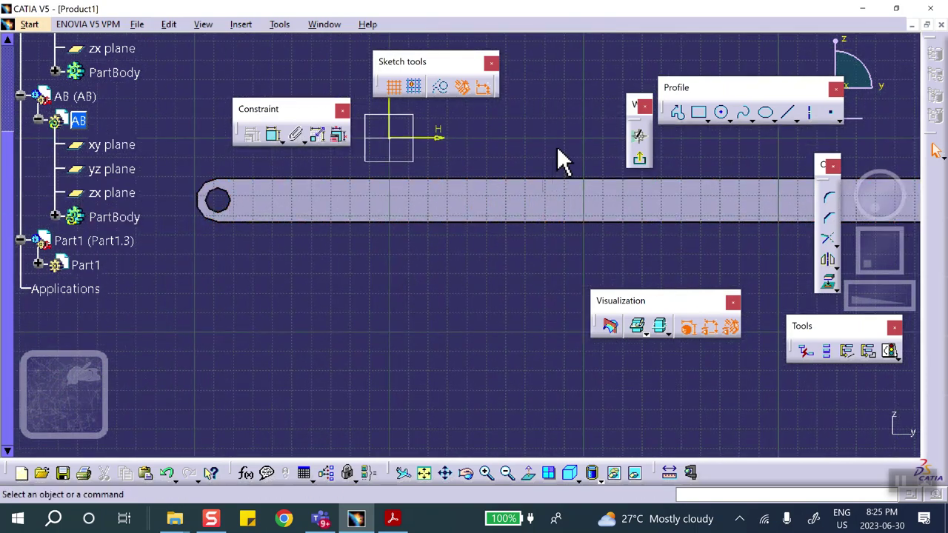
{"action": "middle_click_drag", "start_coordinate": [557, 148], "coordinate": [499, 190]}
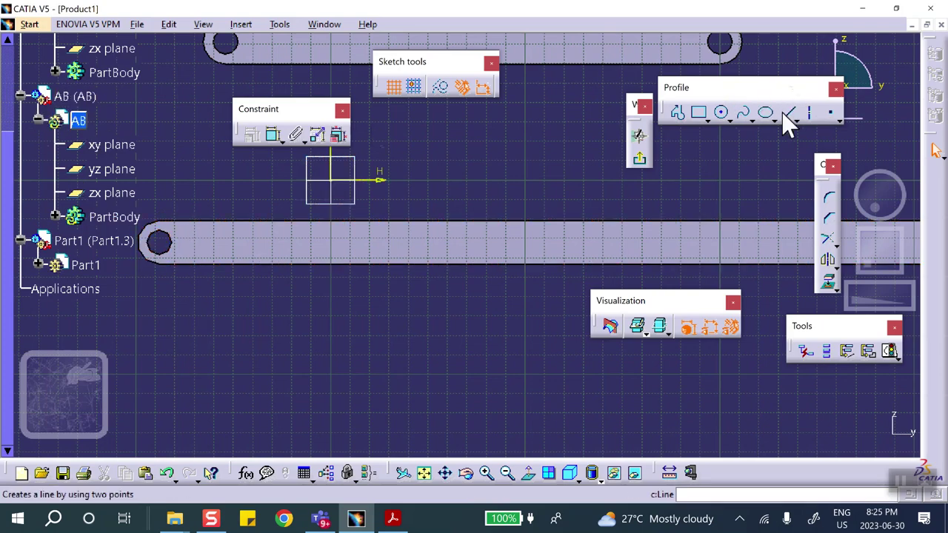
{"action": "left_click", "coordinate": [638, 158]}
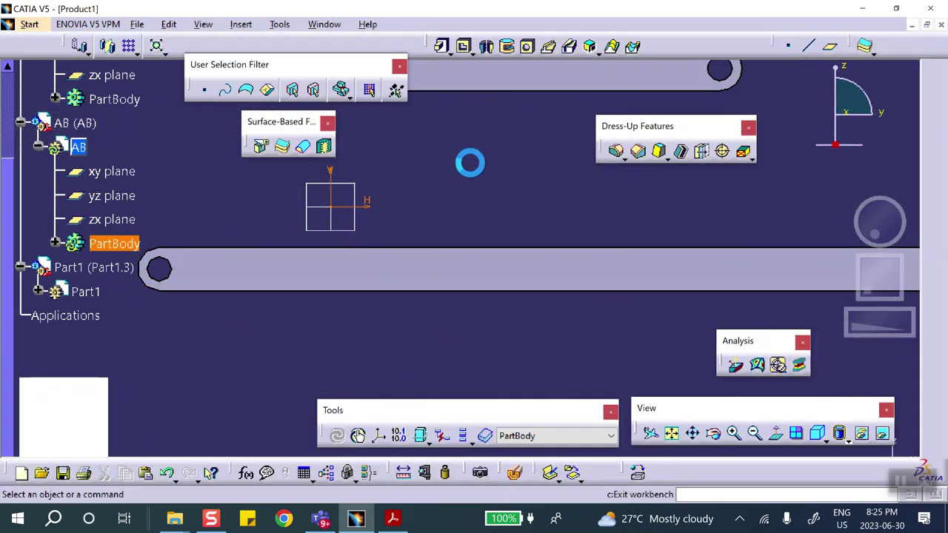
Create a circle-centre point at the near pin hole of link AB
{"action": "middle_click_drag", "start_coordinate": [463, 165], "coordinate": [232, 229]}
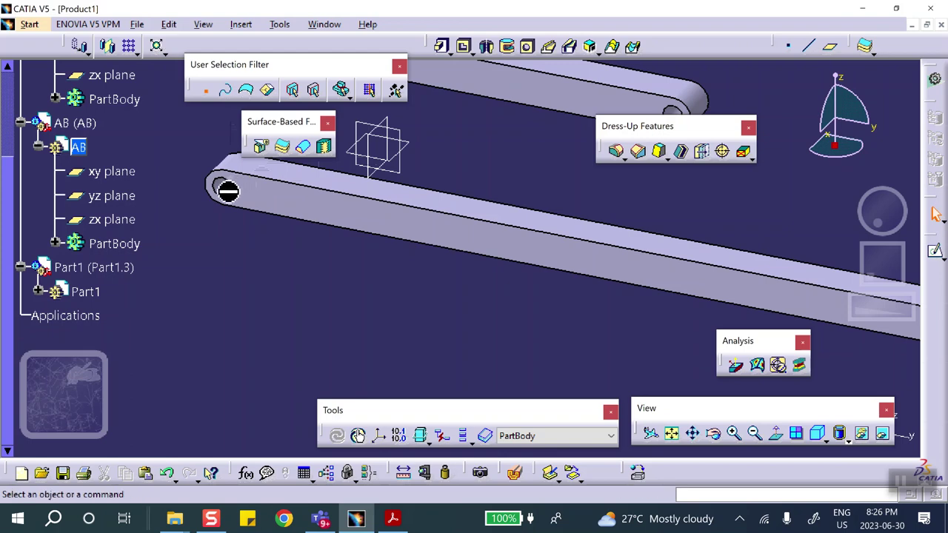
{"action": "left_click", "coordinate": [206, 91]}
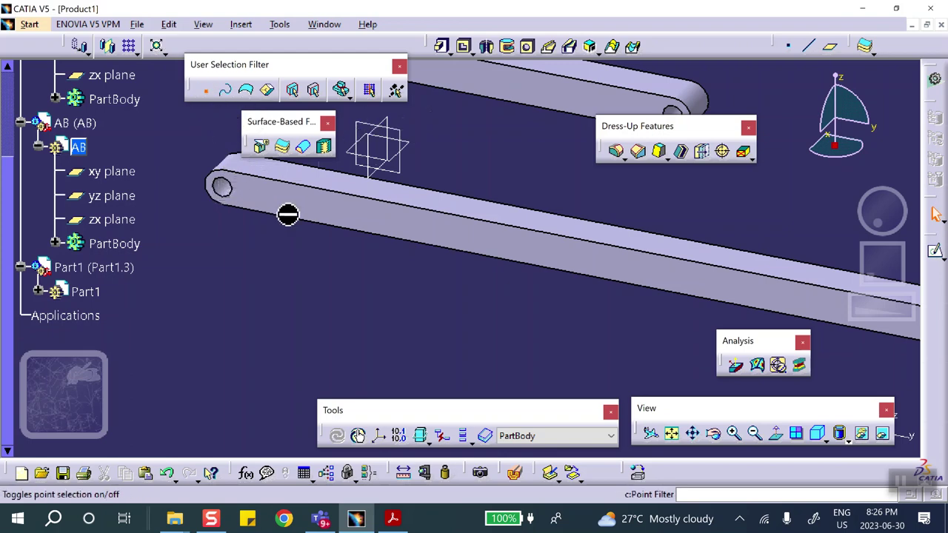
{"action": "middle_click_drag", "start_coordinate": [377, 189], "coordinate": [333, 233]}
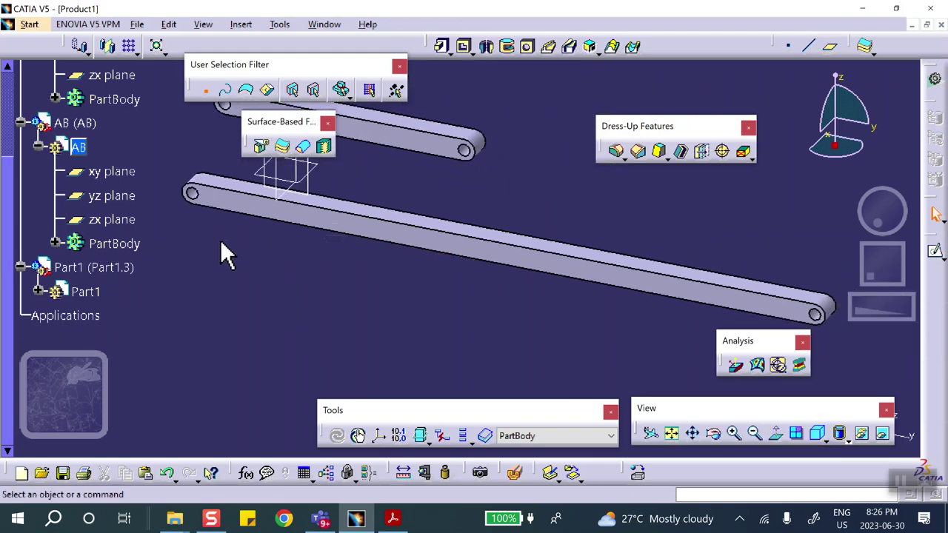
{"action": "left_click", "coordinate": [205, 90]}
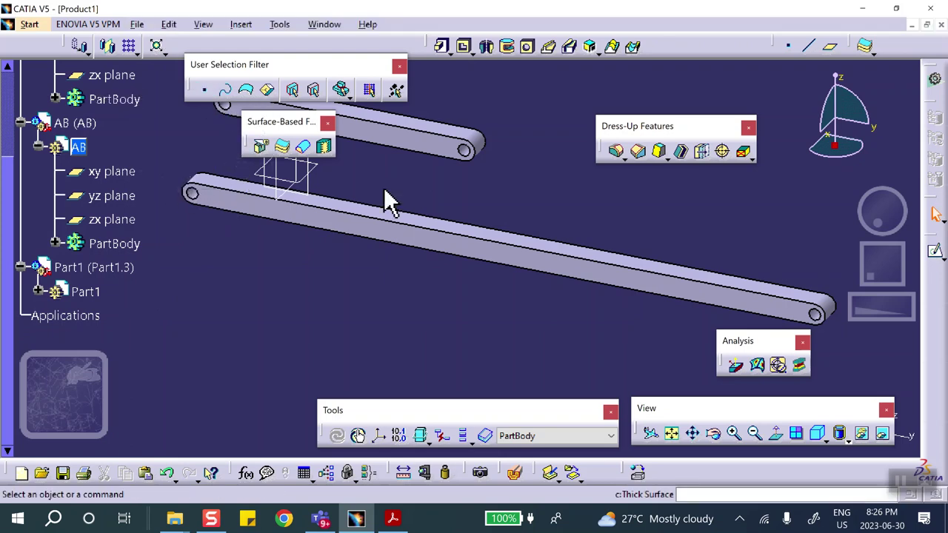
{"action": "left_click", "coordinate": [787, 46]}
{"action": "left_click", "coordinate": [762, 175]}
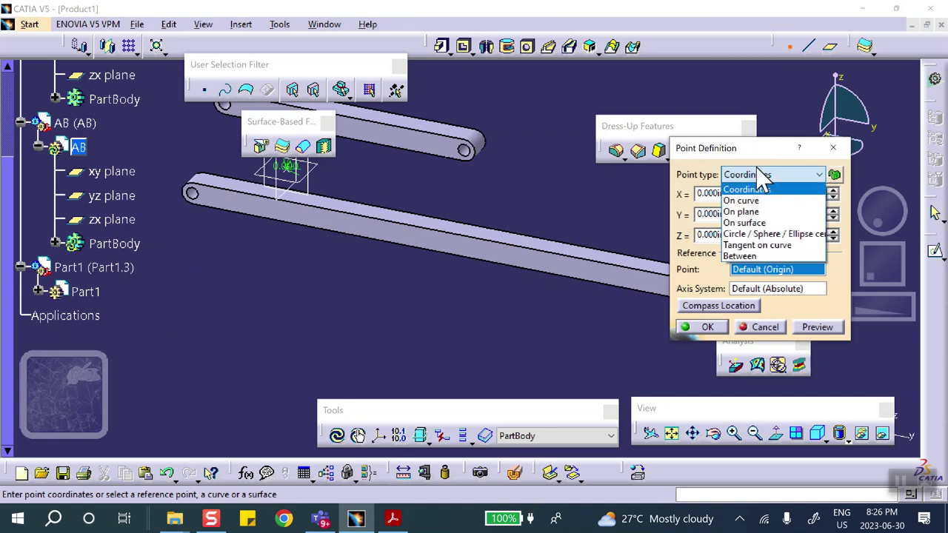
{"action": "left_click", "coordinate": [761, 233]}
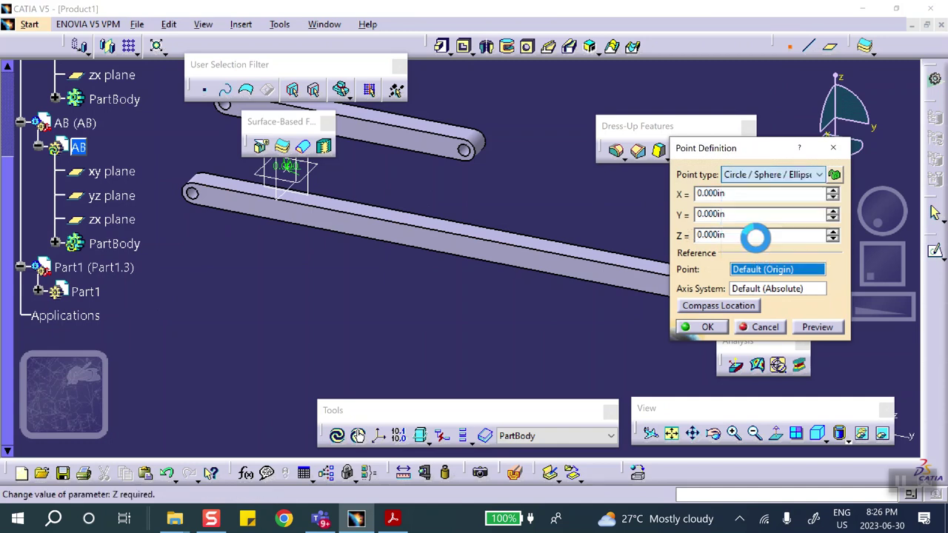
{"action": "left_click", "coordinate": [197, 196]}
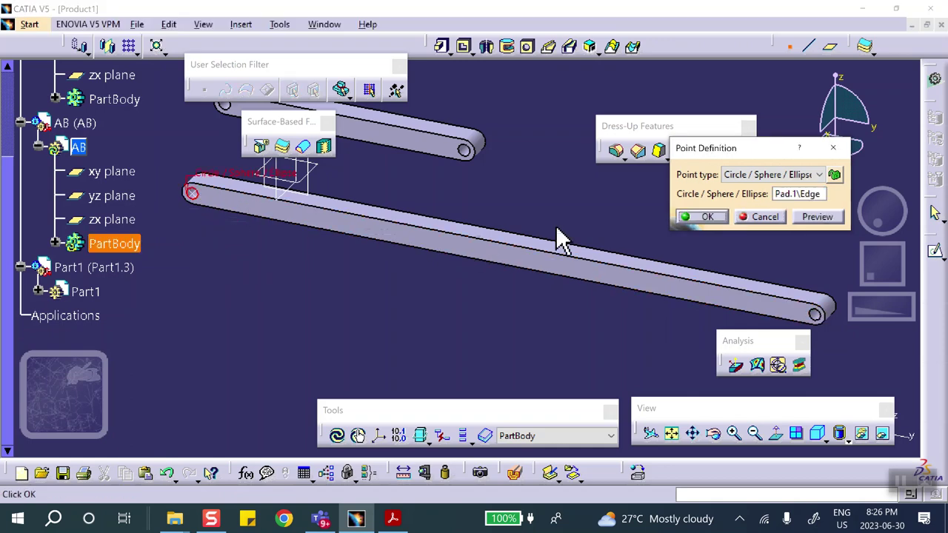
{"action": "left_click", "coordinate": [708, 217]}
Create a second circle-centre point at the far pin hole
{"action": "middle_click_drag", "start_coordinate": [344, 284], "coordinate": [556, 274]}
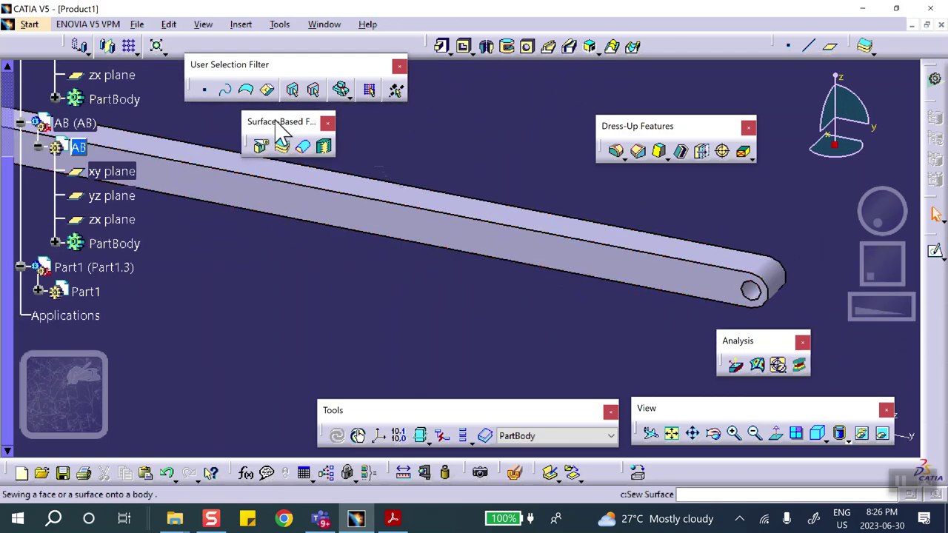
{"action": "left_click", "coordinate": [788, 46]}
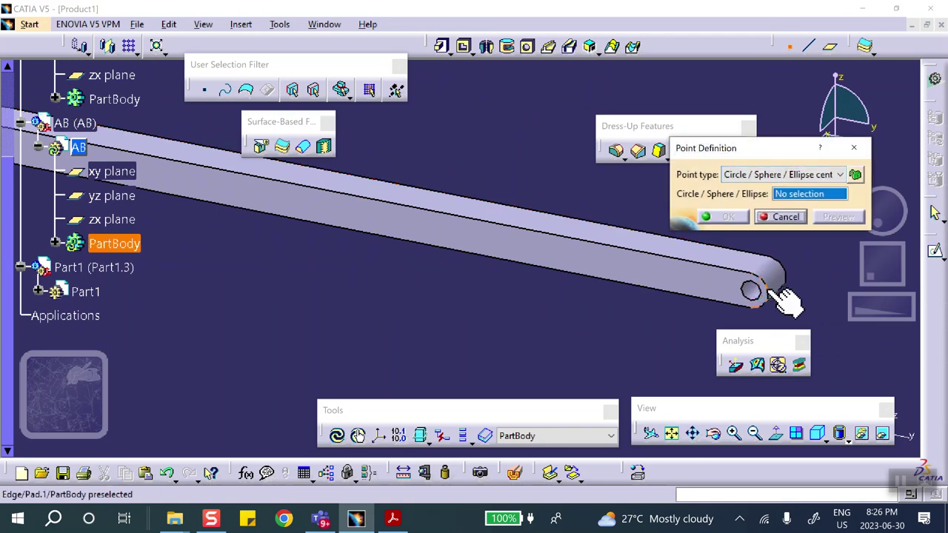
{"action": "left_click", "coordinate": [769, 291]}
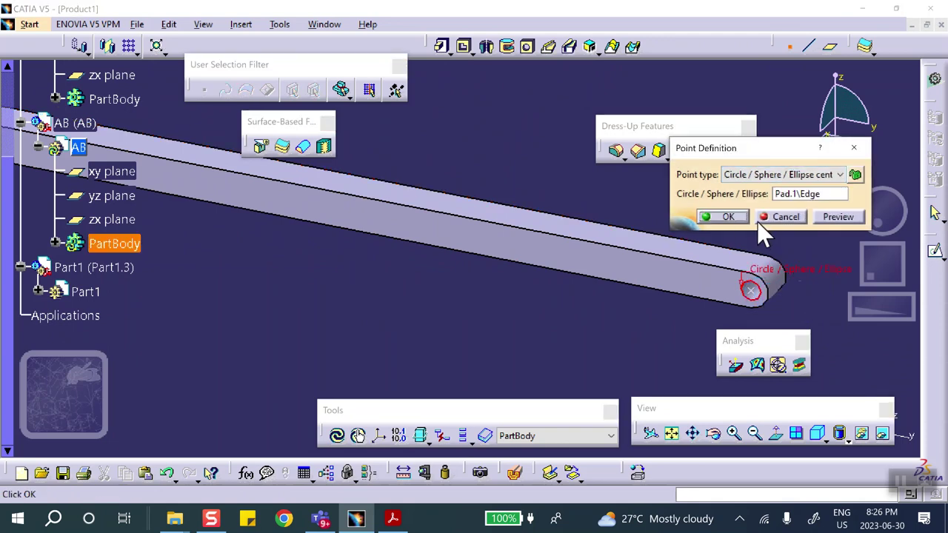
{"action": "left_click", "coordinate": [733, 218]}
Create a Between point at the middle of Point.1 and Point.2
{"action": "middle_click_drag", "start_coordinate": [444, 277], "coordinate": [511, 334]}
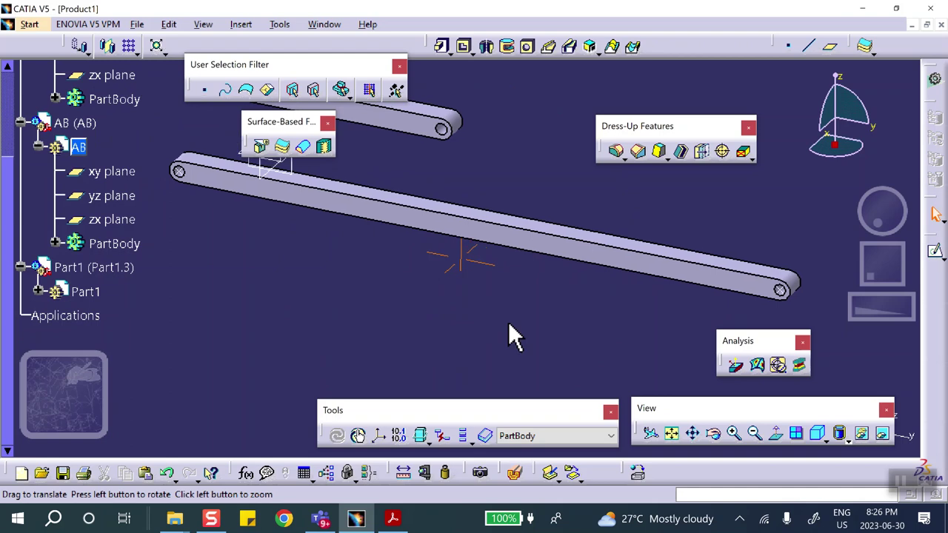
{"action": "left_click", "coordinate": [789, 47]}
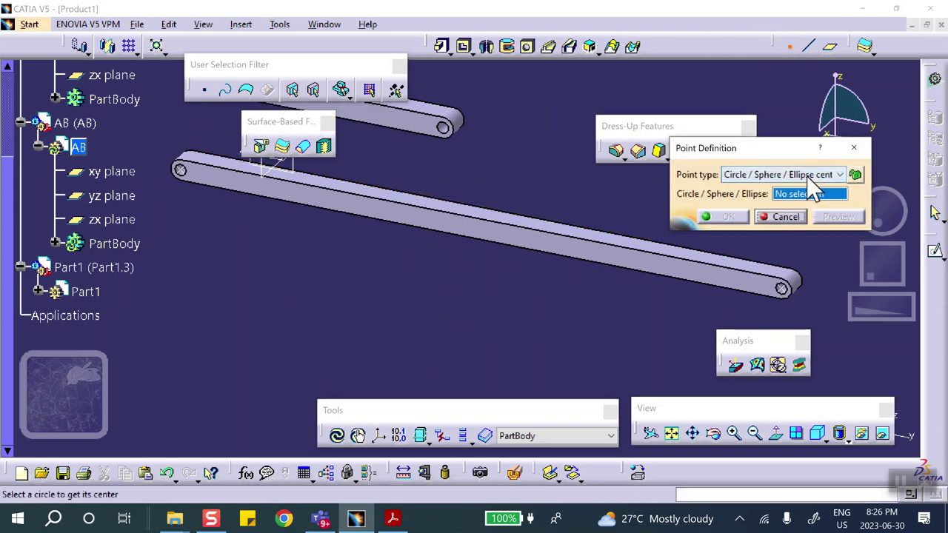
{"action": "left_click", "coordinate": [837, 175]}
{"action": "left_click", "coordinate": [751, 256]}
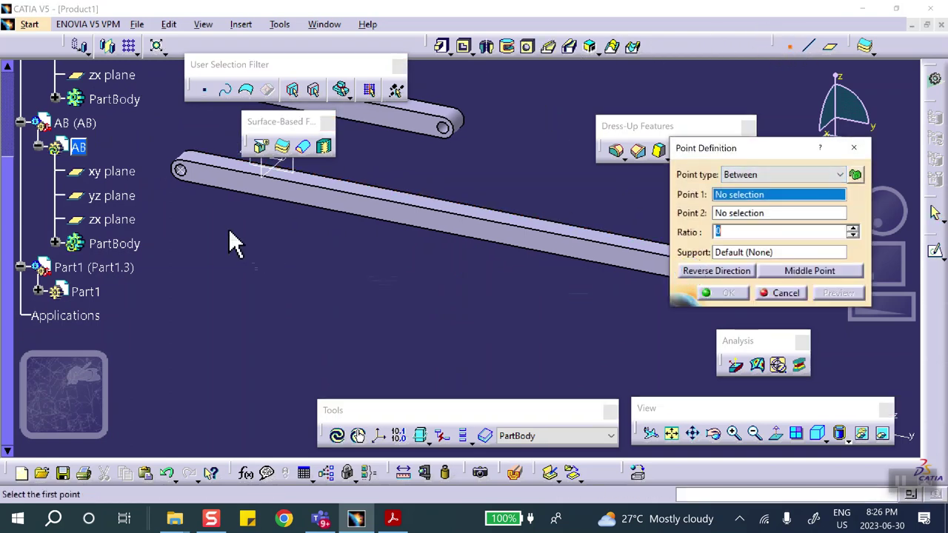
{"action": "left_click", "coordinate": [191, 171]}
{"action": "middle_click_drag", "start_coordinate": [398, 303], "coordinate": [568, 232]}
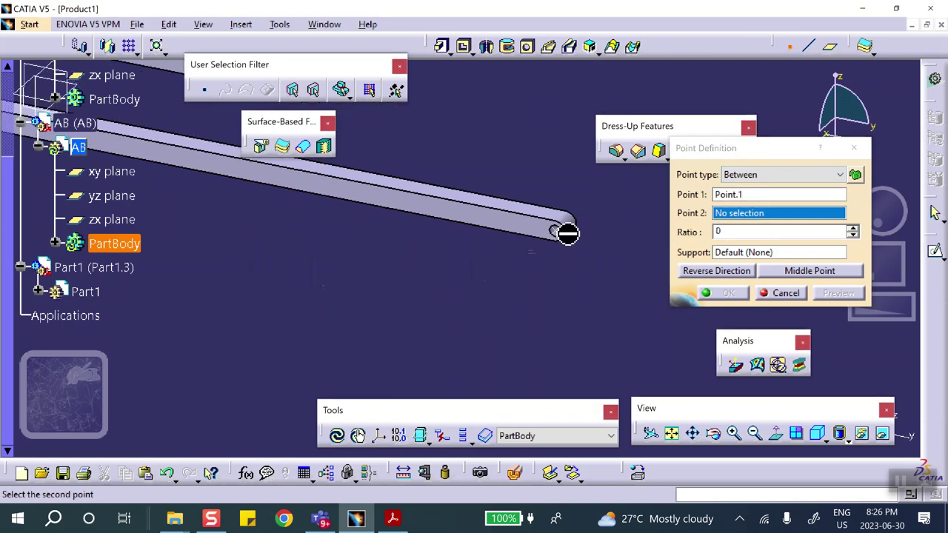
{"action": "left_click", "coordinate": [562, 231]}
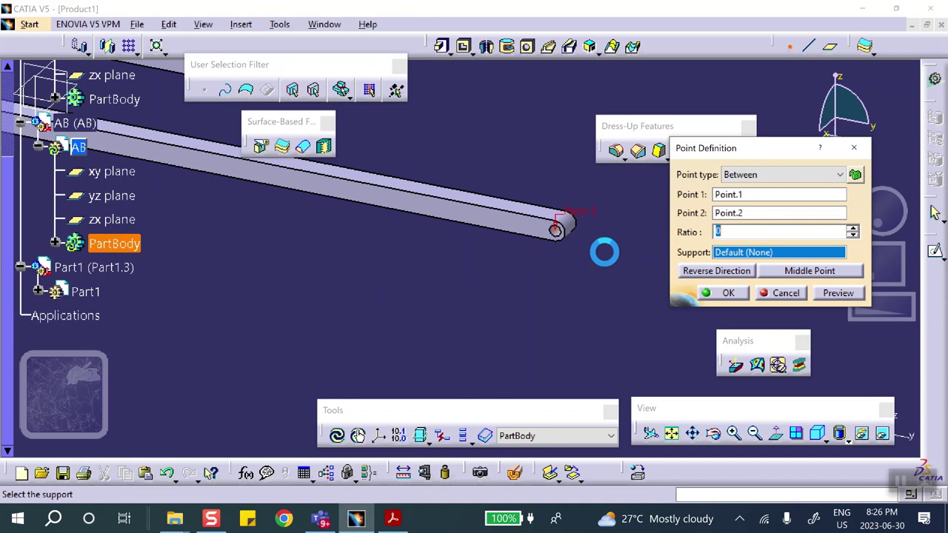
{"action": "left_click", "coordinate": [813, 272]}
{"action": "left_click", "coordinate": [732, 294]}
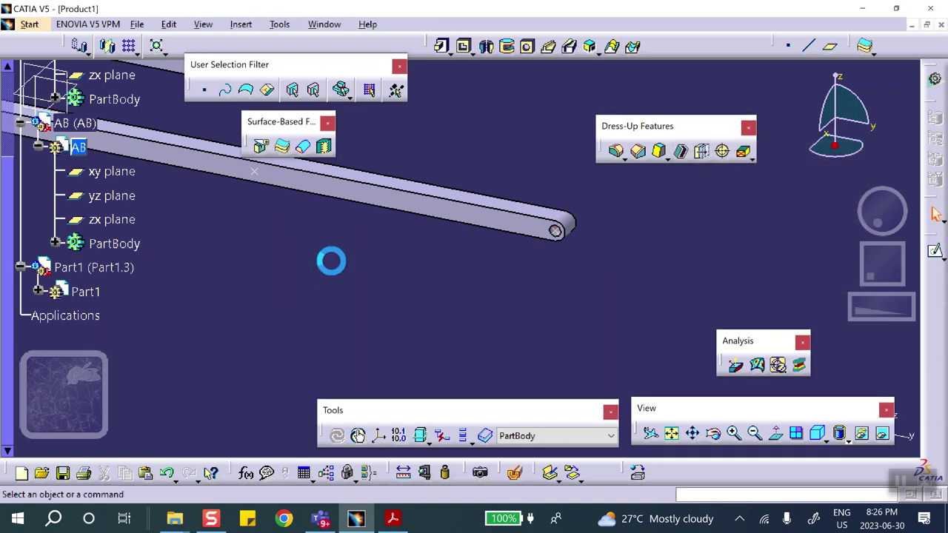
{"action": "middle_click_drag", "start_coordinate": [328, 260], "coordinate": [614, 349]}
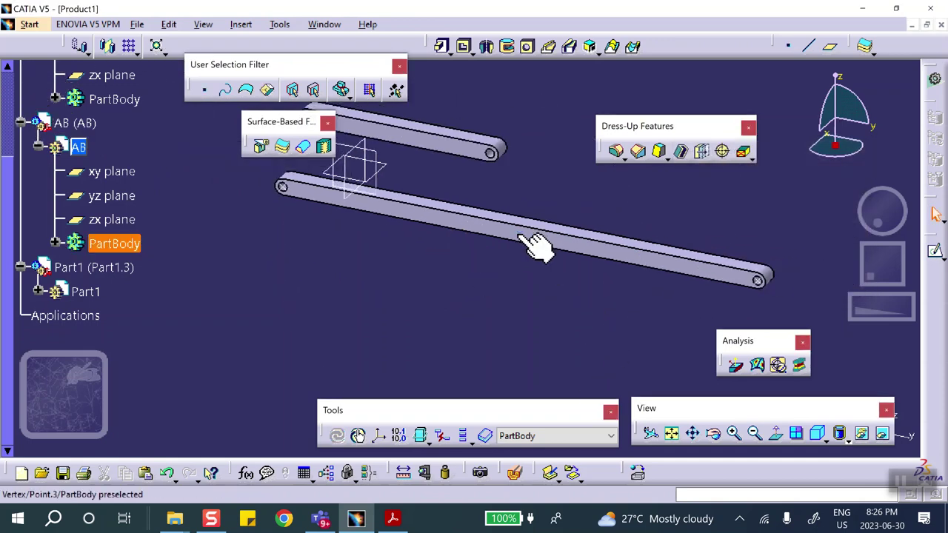
In the Part1 (Part1.3) Properties, set both Instance name and Part Number to BC
{"action": "double_click", "coordinate": [101, 269]}
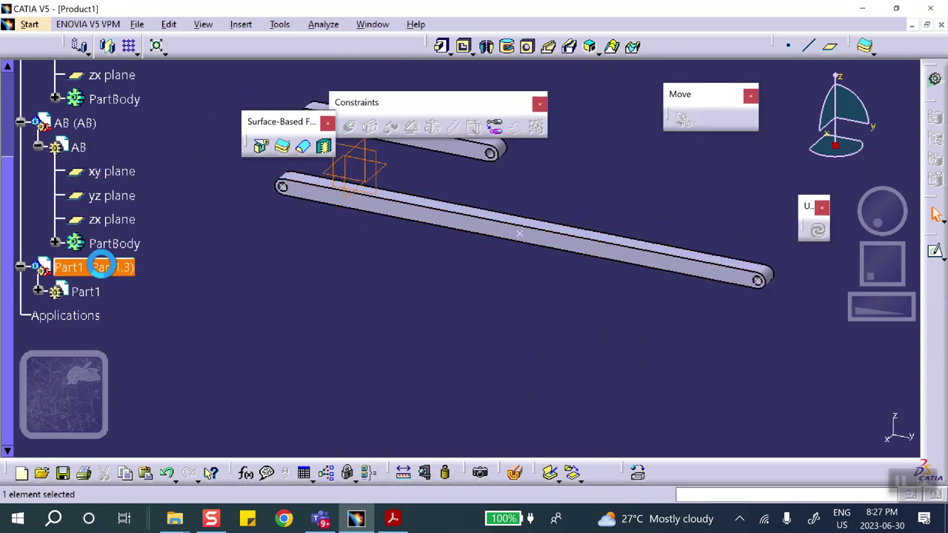
{"action": "double_click", "coordinate": [95, 291]}
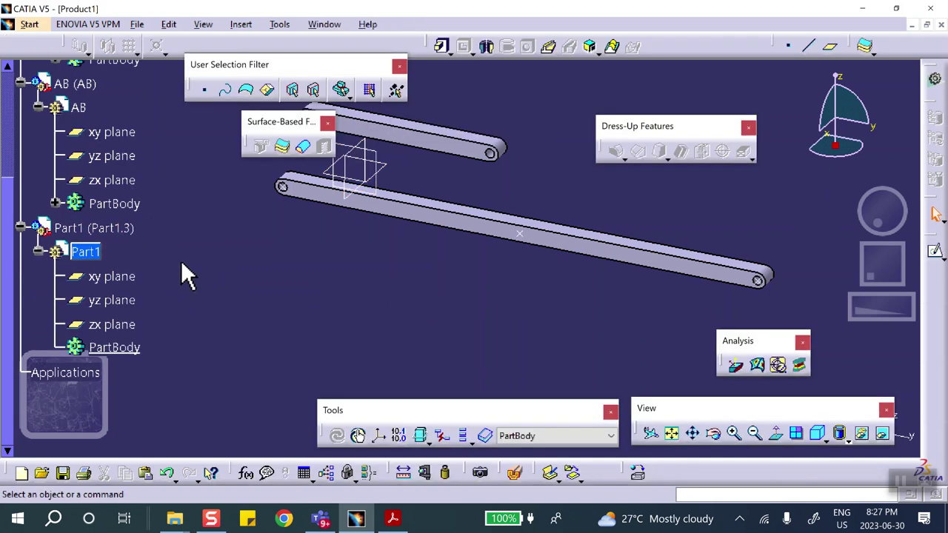
{"action": "double_click", "coordinate": [101, 228]}
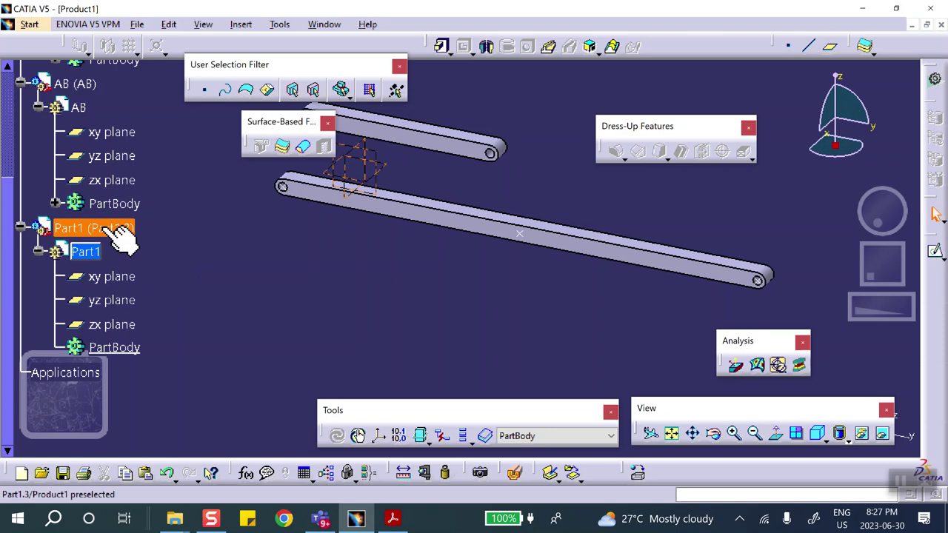
{"action": "right_click", "coordinate": [103, 228]}
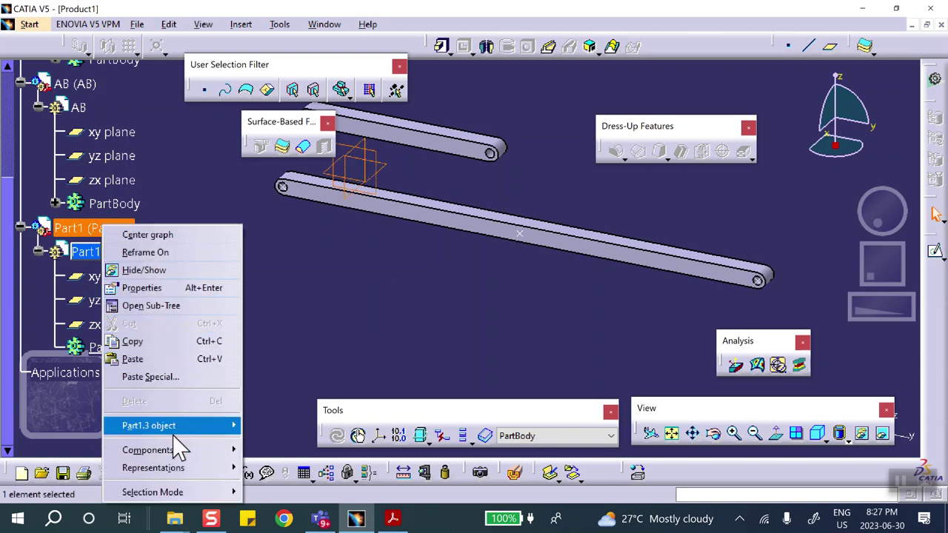
{"action": "left_click", "coordinate": [155, 288]}
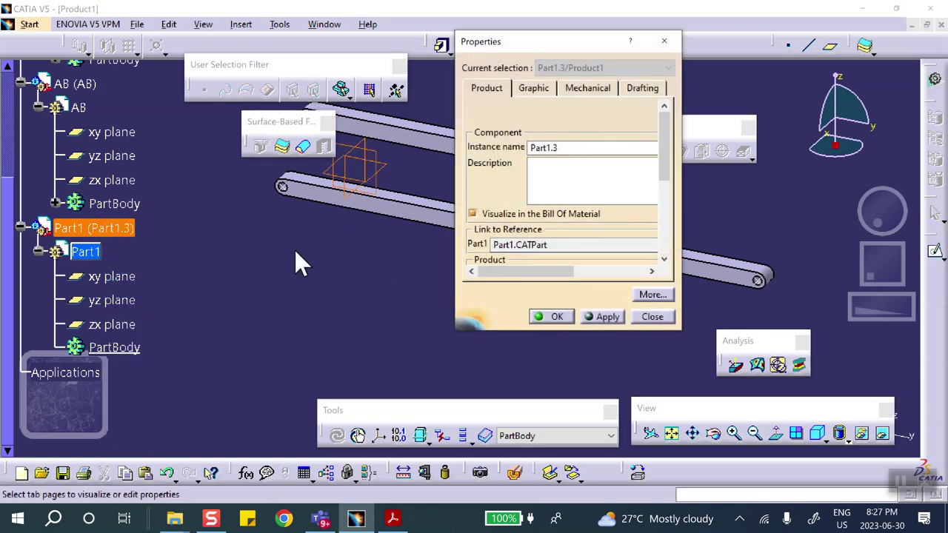
{"action": "double_click", "coordinate": [546, 148]}
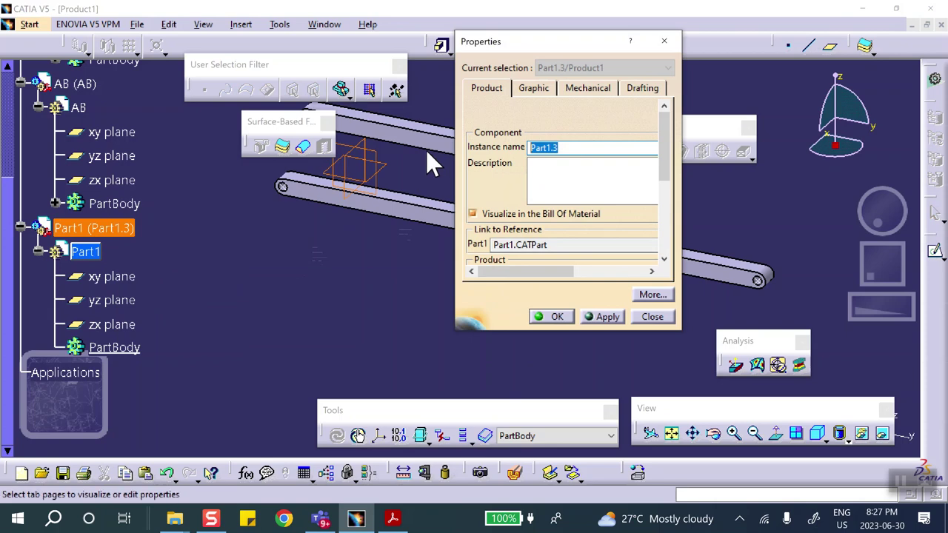
{"action": "type", "text": "BC"}
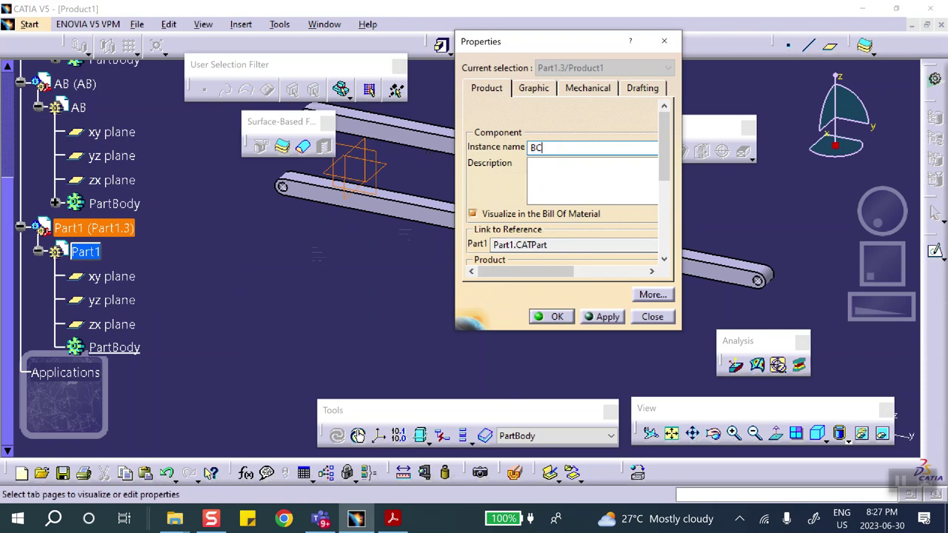
{"action": "left_click_drag", "start_coordinate": [663, 148], "coordinate": [662, 186]}
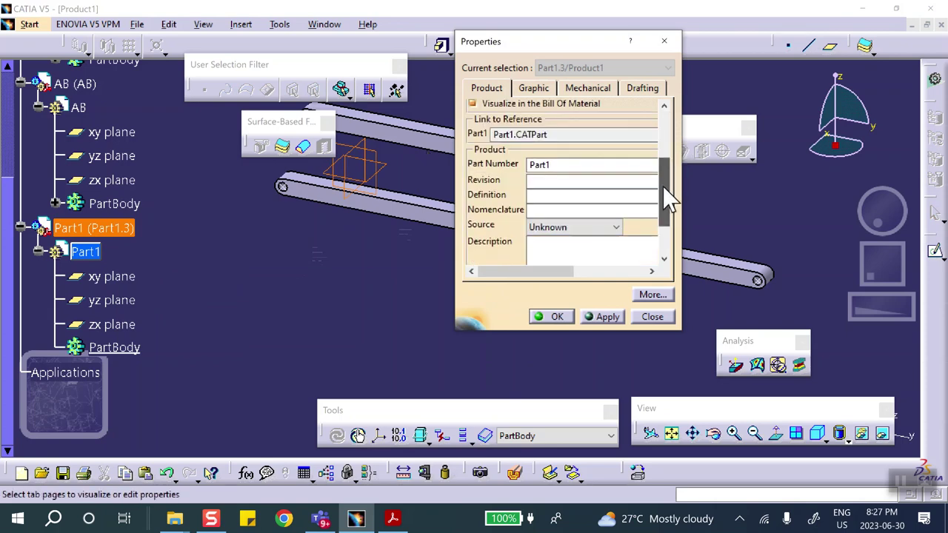
{"action": "left_click_drag", "start_coordinate": [578, 167], "coordinate": [487, 166]}
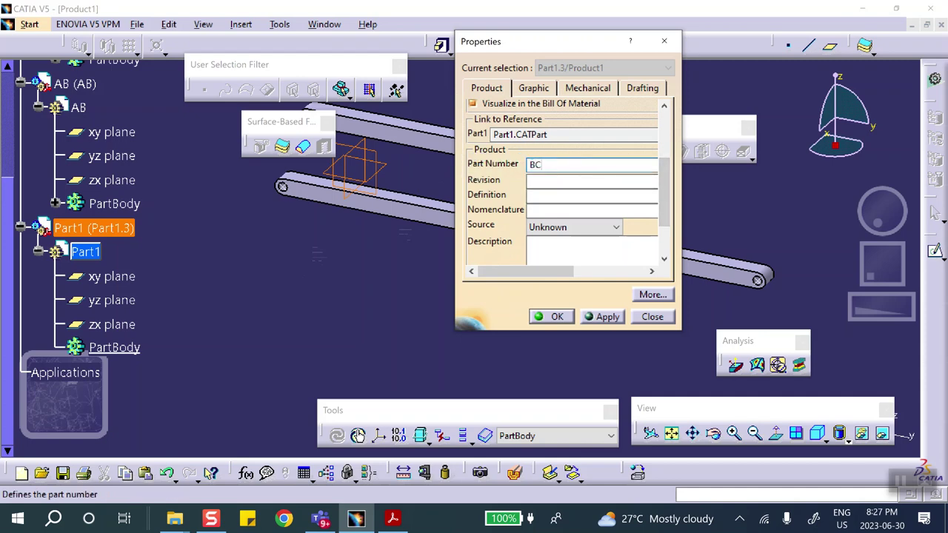
{"action": "left_click", "coordinate": [555, 317]}
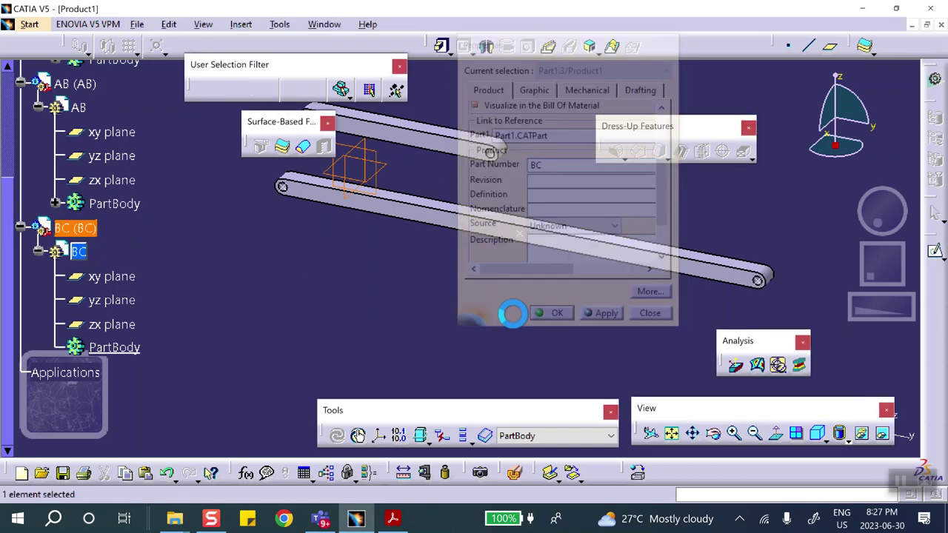
{"action": "scroll", "coordinate": [214, 281], "scroll_direction": "down", "scroll_amount": 1}
Start a new sketch on the yz plane of part BC
{"action": "double_click", "coordinate": [78, 170]}
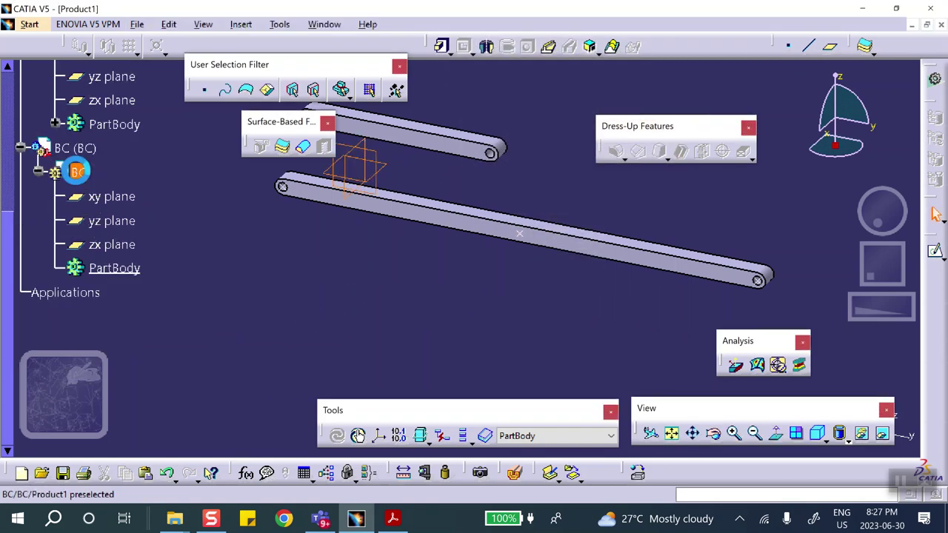
{"action": "left_click", "coordinate": [38, 171]}
{"action": "left_click", "coordinate": [230, 261]}
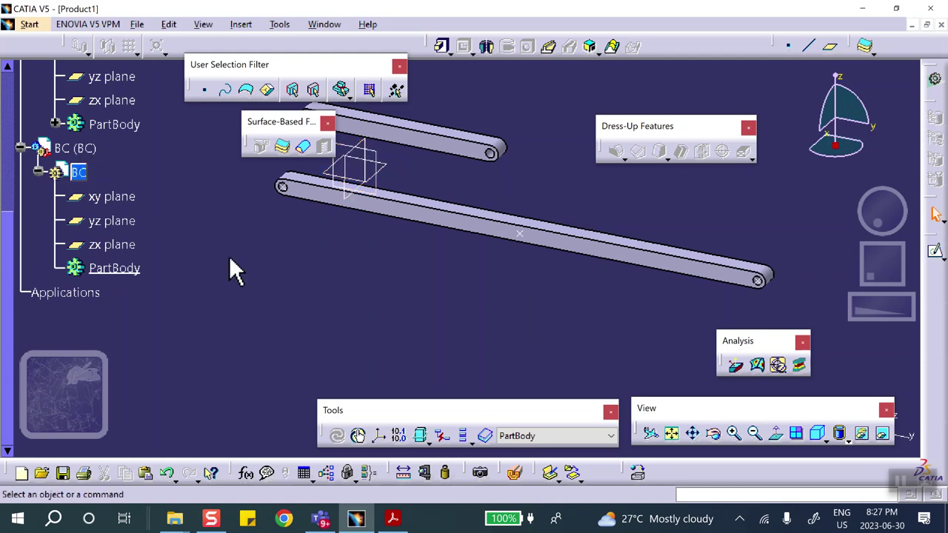
{"action": "left_click", "coordinate": [384, 166]}
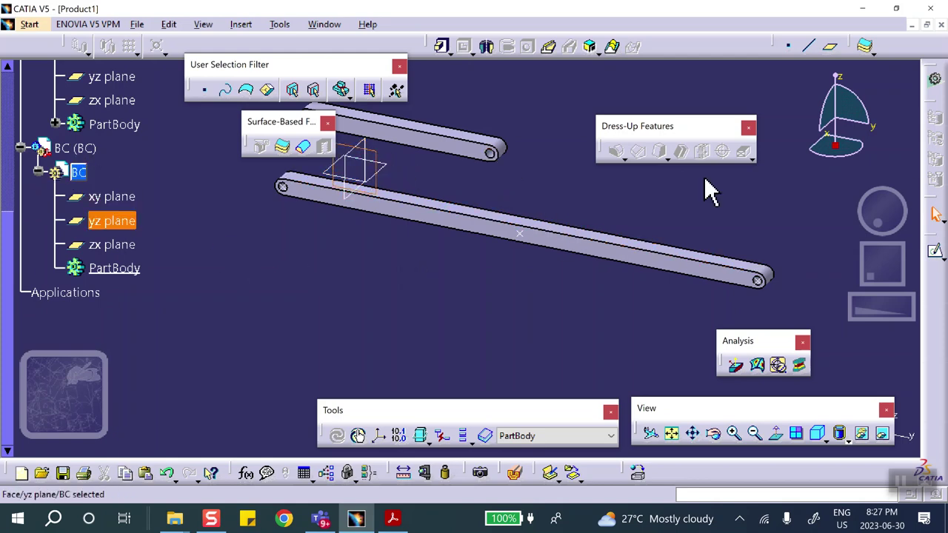
{"action": "left_click", "coordinate": [934, 251]}
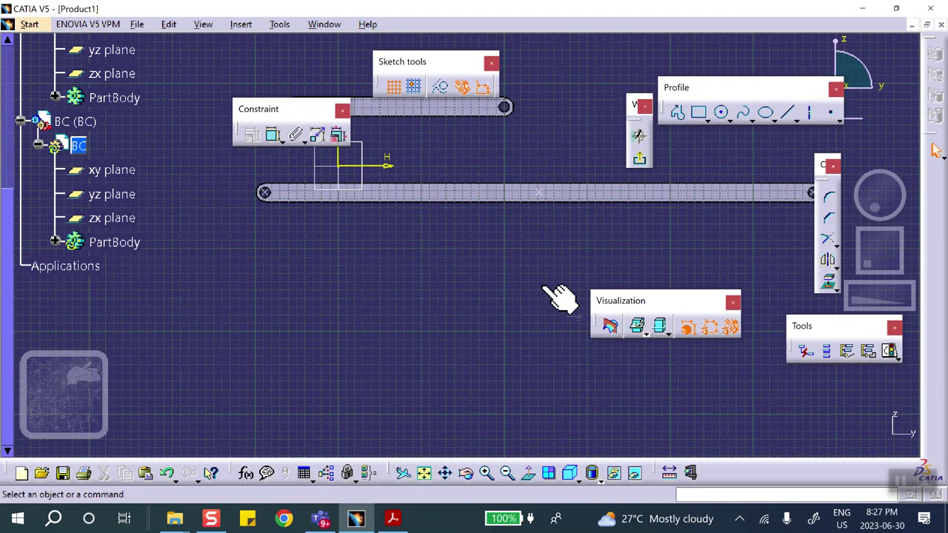
Draw a closed profile: top line, right tangent arc, bottom line, left closing arc
{"action": "left_click", "coordinate": [679, 113]}
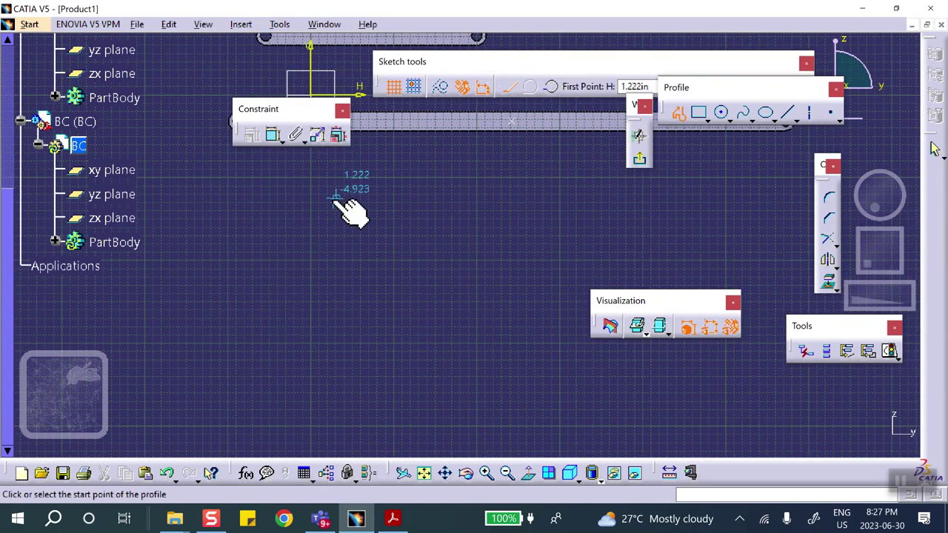
{"action": "left_click", "coordinate": [318, 200]}
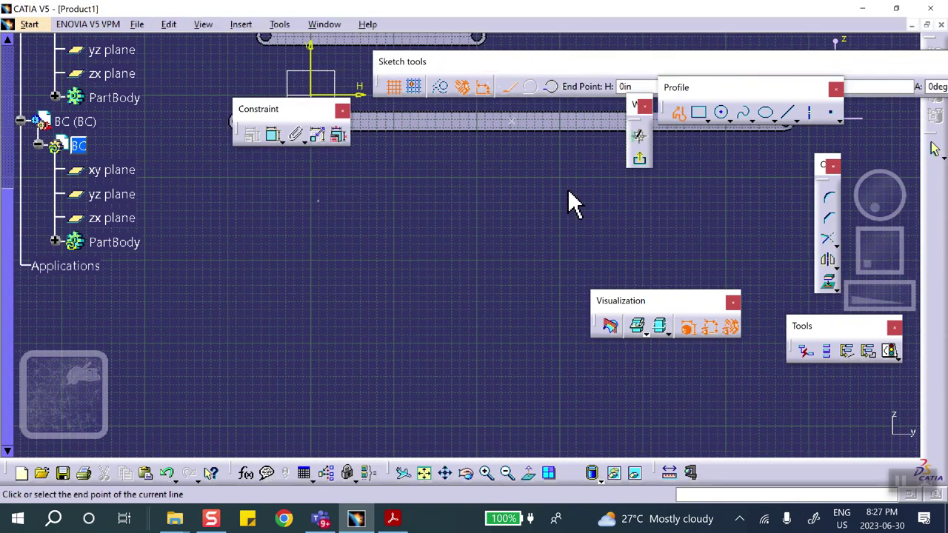
{"action": "left_click", "coordinate": [730, 201]}
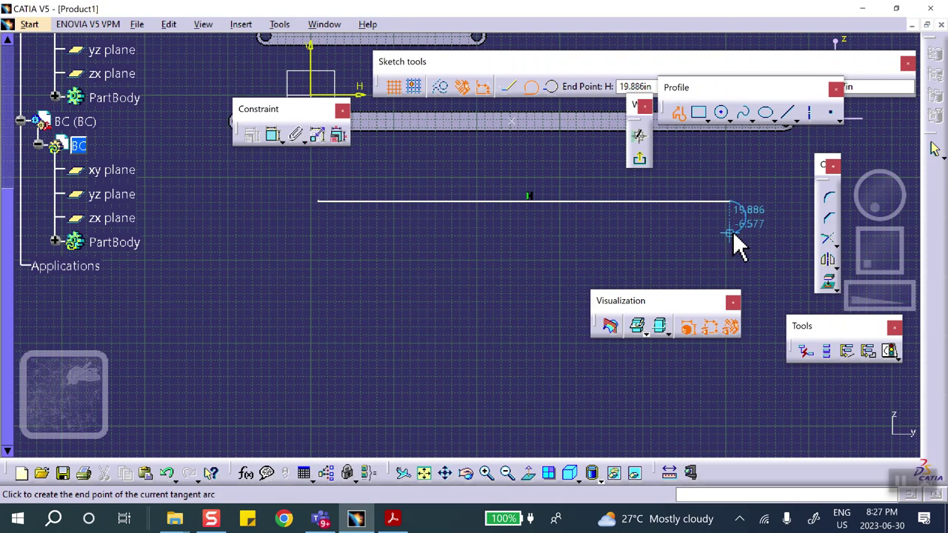
{"action": "left_click", "coordinate": [730, 234]}
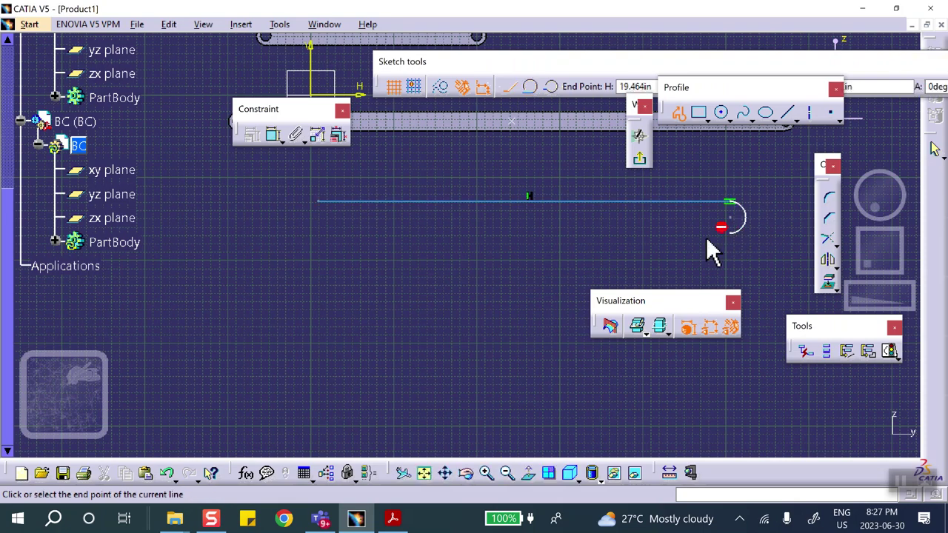
{"action": "left_click", "coordinate": [317, 234]}
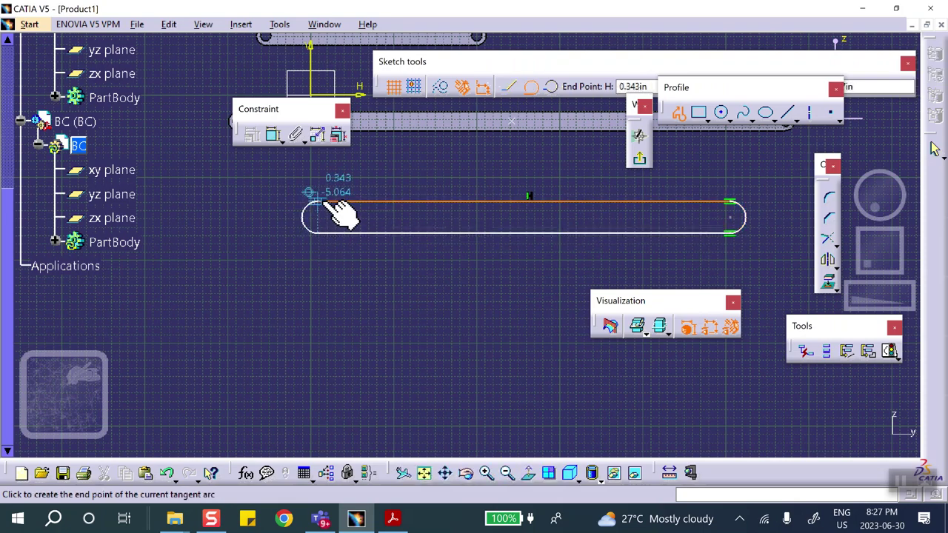
{"action": "left_click", "coordinate": [321, 201]}
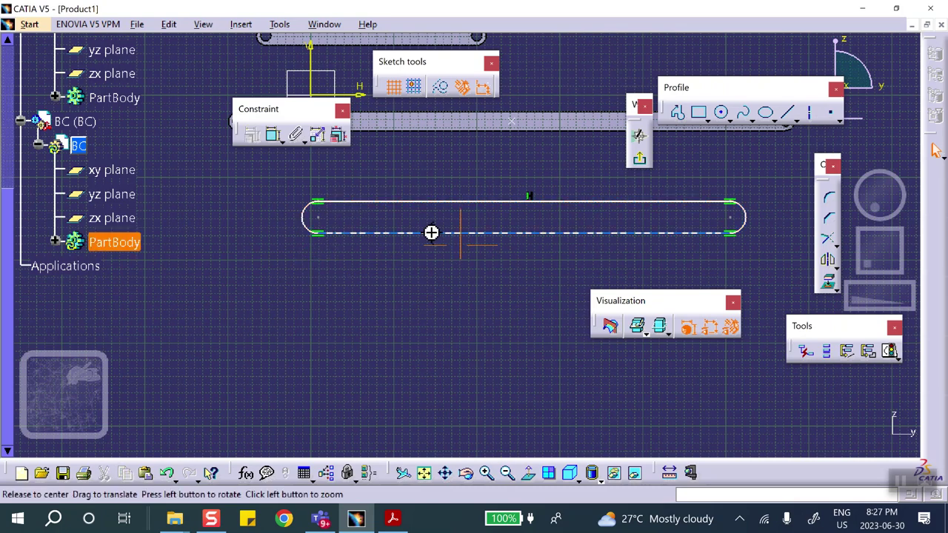
{"action": "mouse_move", "coordinate": [431, 230]}
{"action": "middle_mouse_down"}
{"action": "mouse_move", "coordinate": [416, 252]}
{"action": "mouse_move", "coordinate": [578, 197]}
{"action": "middle_mouse_up"}
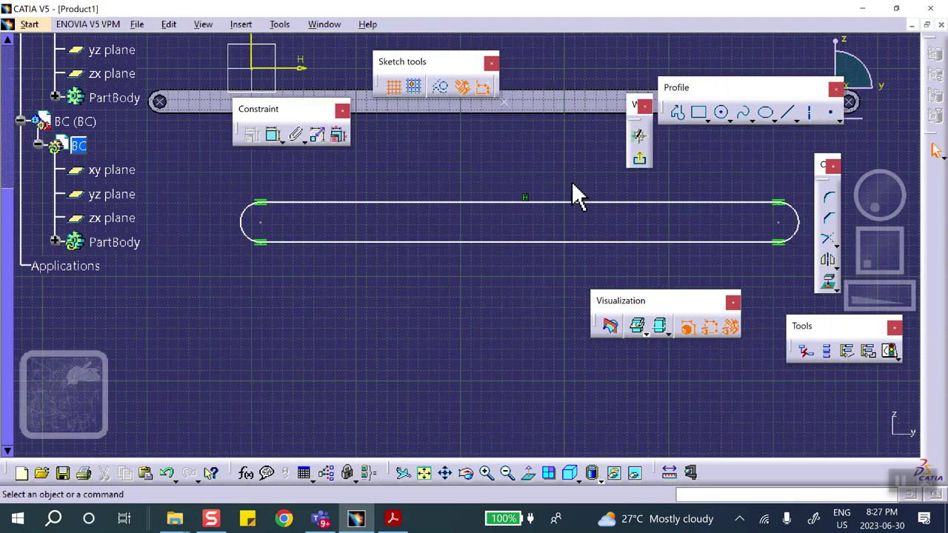
Draw a hole circle at the centre of each rounded slot end
{"action": "left_click", "coordinate": [722, 114]}
{"action": "left_click", "coordinate": [261, 222]}
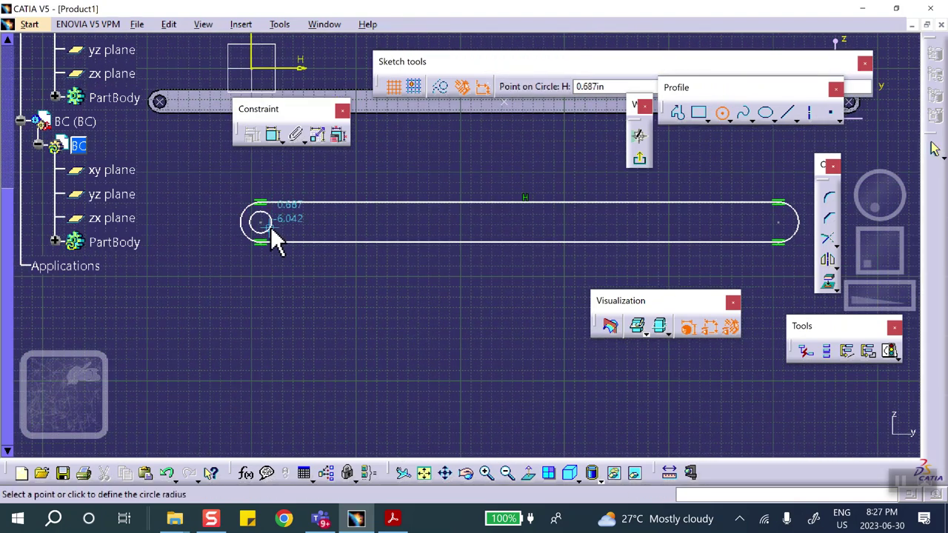
{"action": "left_click", "coordinate": [271, 230]}
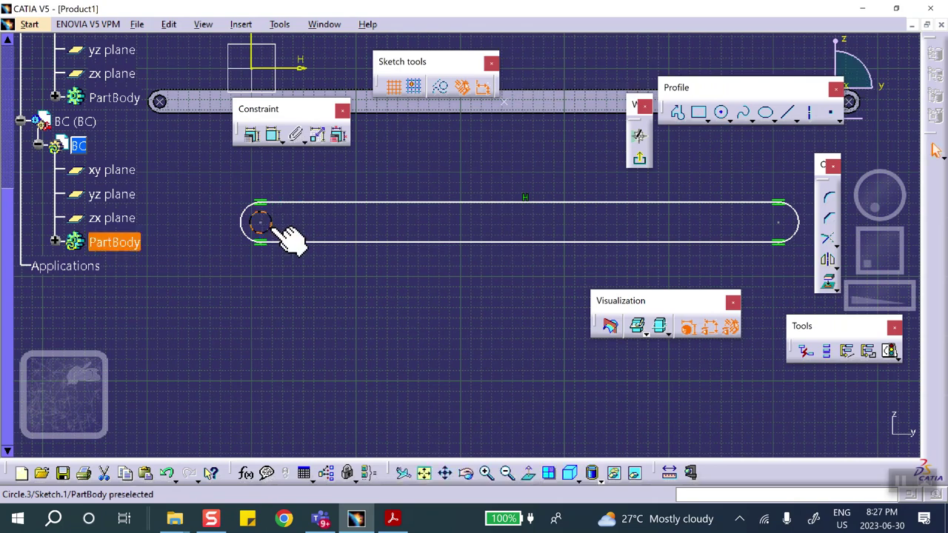
{"action": "left_click", "coordinate": [723, 113]}
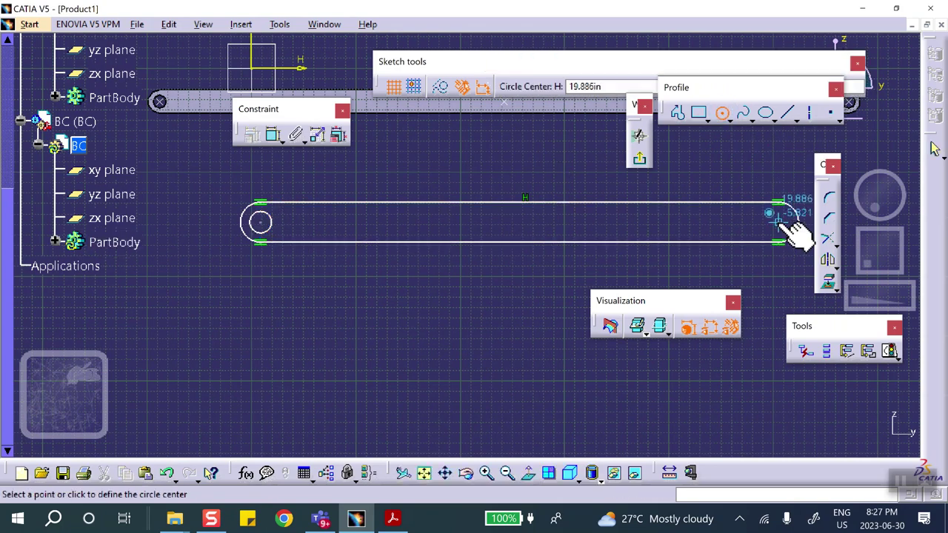
{"action": "left_click", "coordinate": [778, 223]}
{"action": "left_click", "coordinate": [787, 229]}
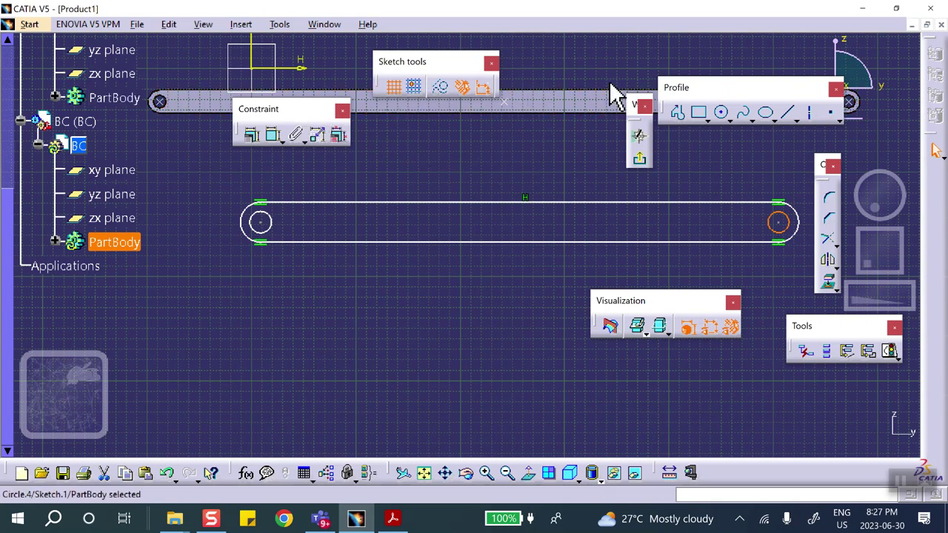
Constrain the right hole's radius to 0.25 and add a radius dimension to the left hole
{"action": "left_click", "coordinate": [273, 134]}
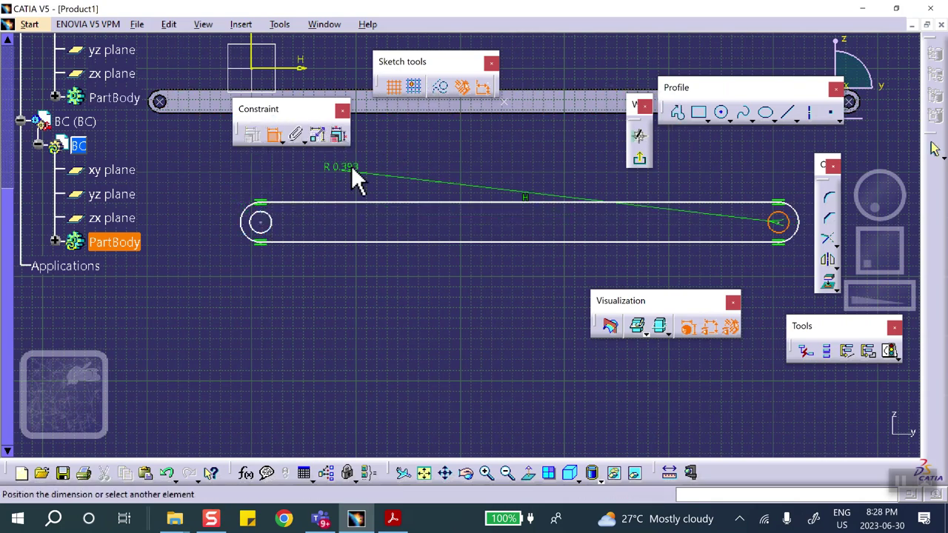
{"action": "left_click", "coordinate": [462, 167]}
{"action": "double_click", "coordinate": [463, 168]}
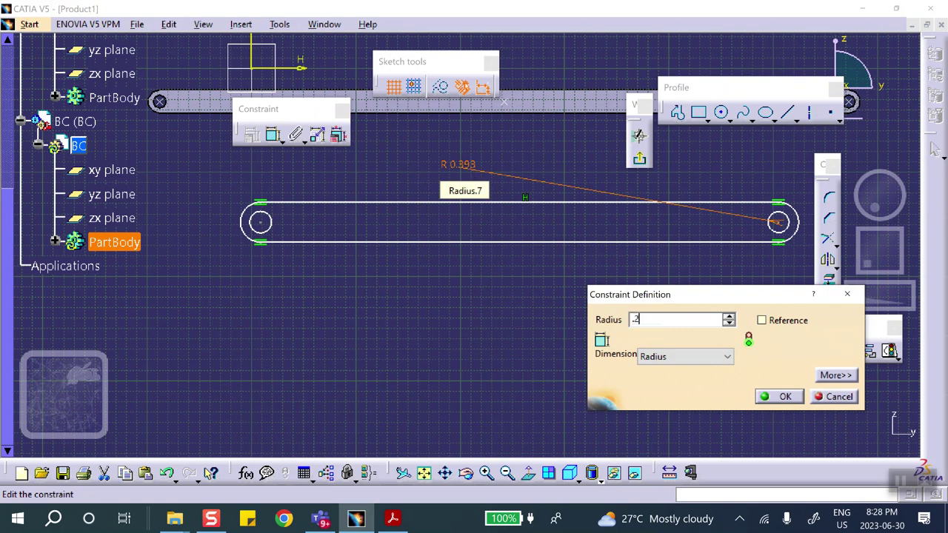
{"action": "left_click", "coordinate": [781, 392]}
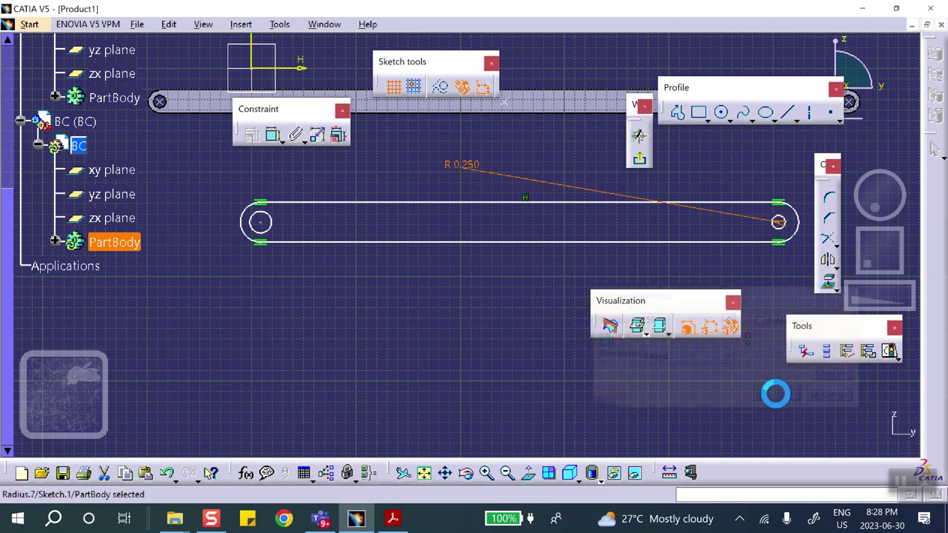
{"action": "left_click", "coordinate": [270, 228]}
{"action": "left_click", "coordinate": [274, 137]}
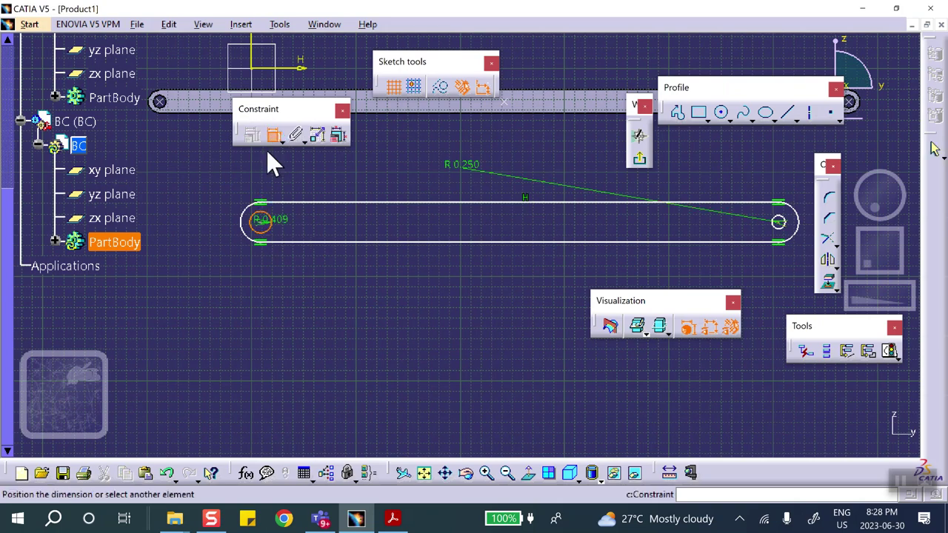
{"action": "left_click", "coordinate": [273, 278]}
{"action": "double_click", "coordinate": [277, 273]}
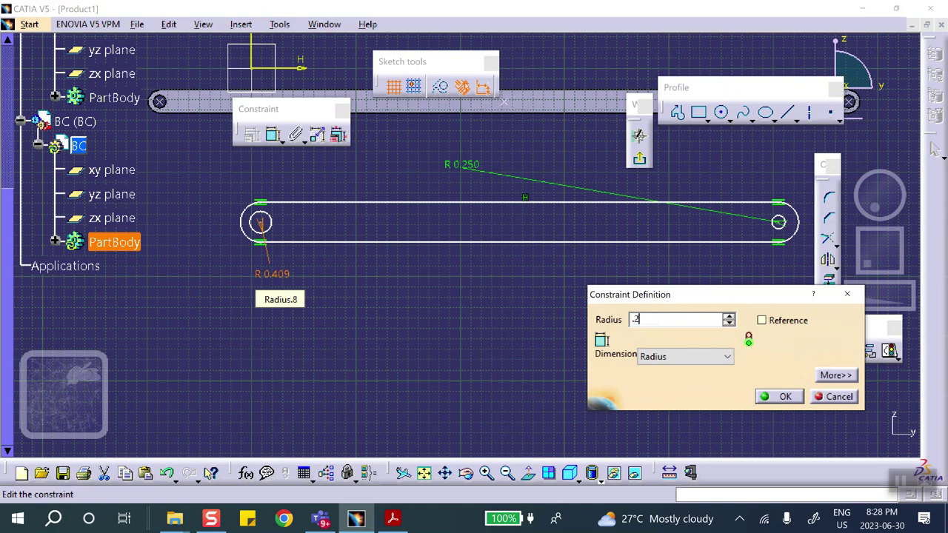
Set the left hole's radius to 0.25
{"action": "type", "text": ".250in"}
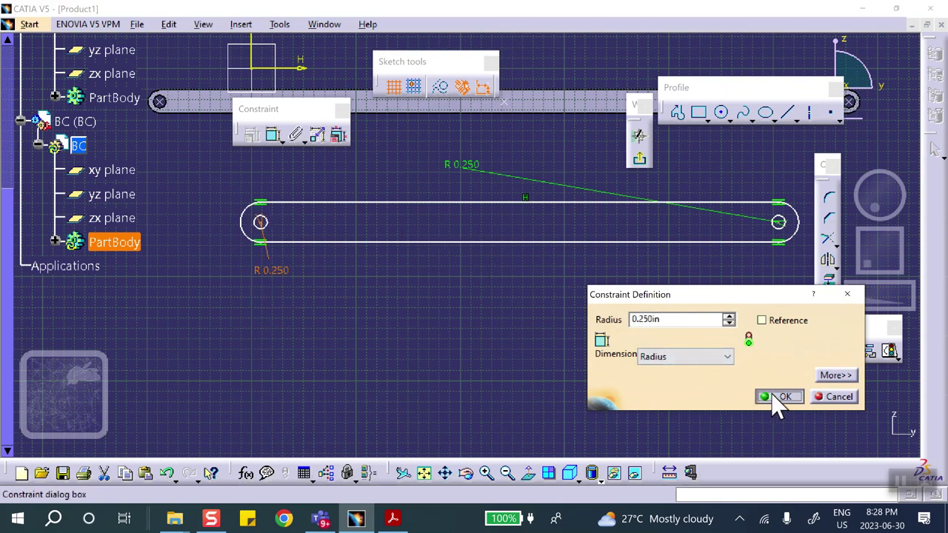
{"action": "left_click", "coordinate": [778, 398]}
{"action": "left_click", "coordinate": [448, 328]}
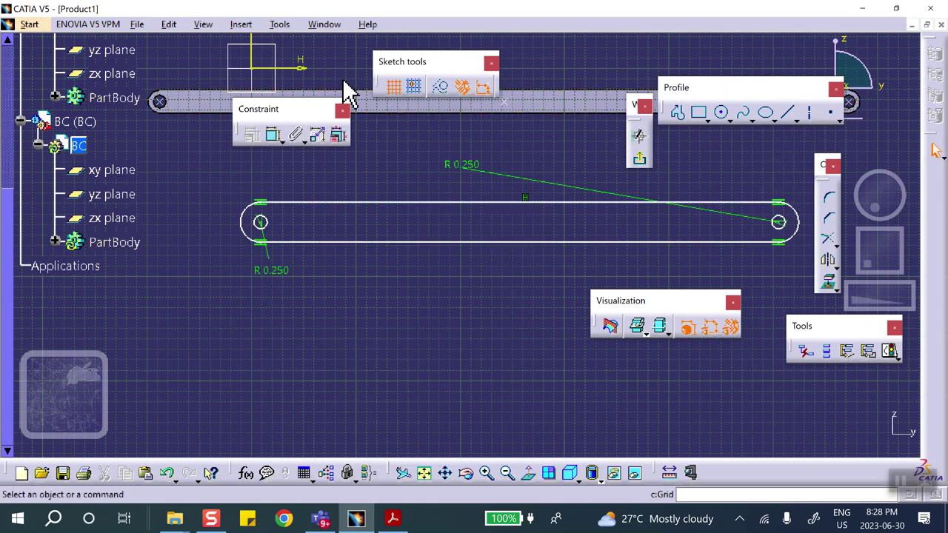
Dimension the slot's bottom straight edge to a length of 18
{"action": "left_click", "coordinate": [273, 136]}
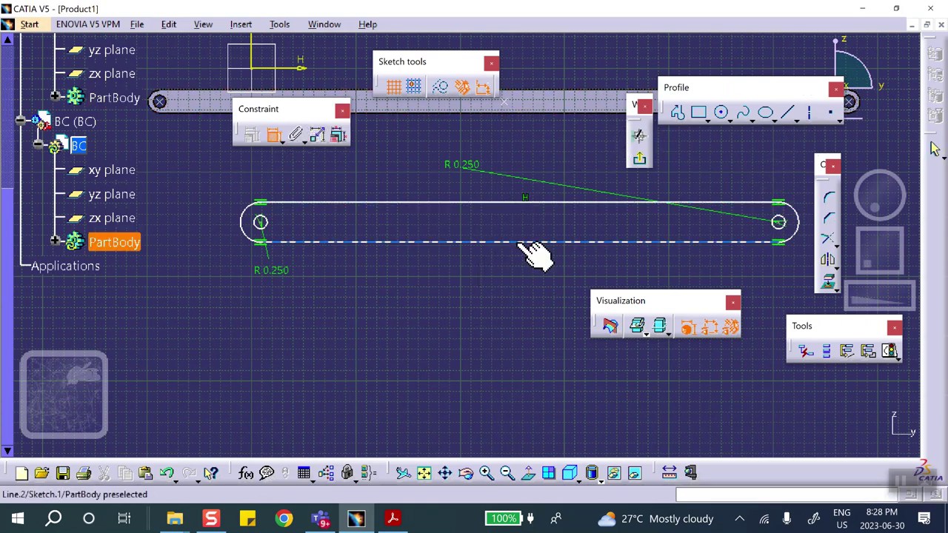
{"action": "left_click", "coordinate": [529, 243]}
{"action": "left_click", "coordinate": [503, 277]}
{"action": "double_click", "coordinate": [508, 274]}
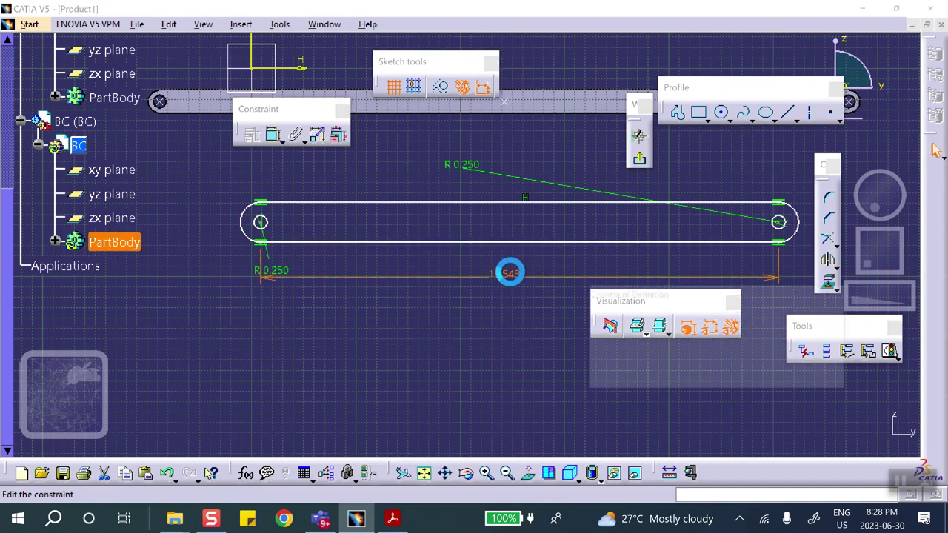
{"action": "type", "text": "18"}
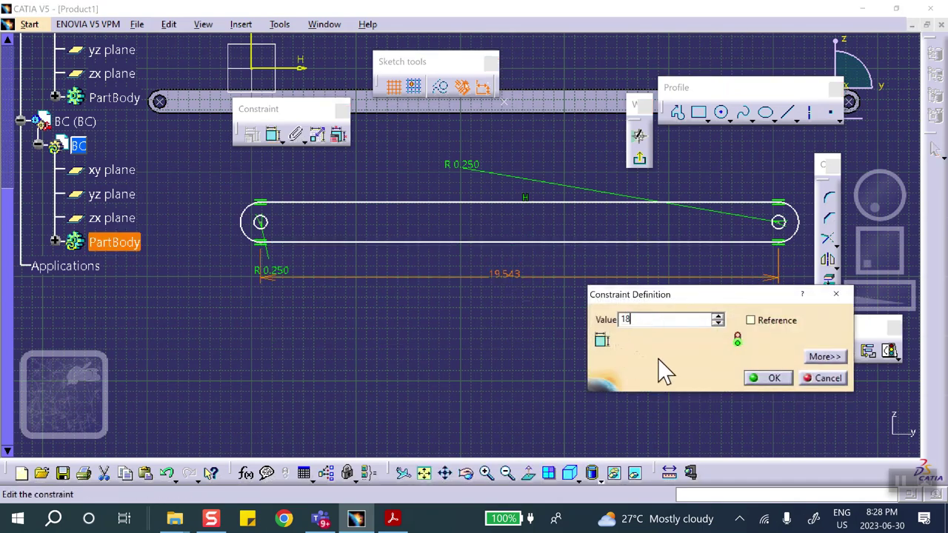
{"action": "left_click", "coordinate": [772, 379]}
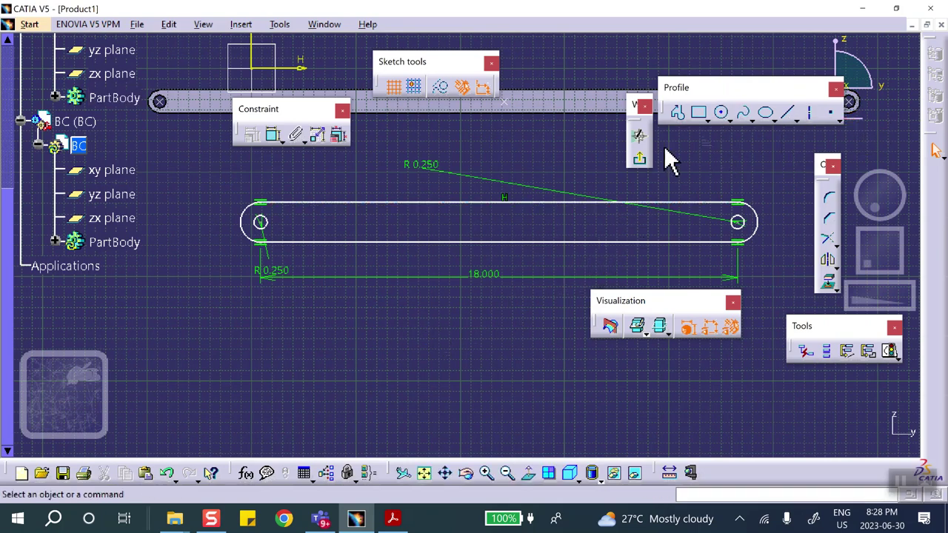
Exit the sketch and pad BC's slot profile to a length of 1
{"action": "left_click", "coordinate": [641, 160]}
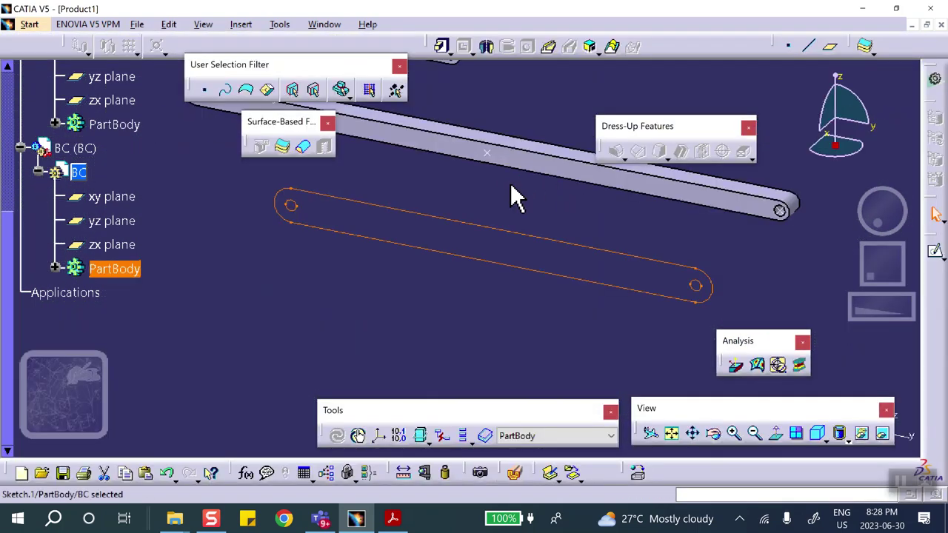
{"action": "left_click", "coordinate": [442, 47]}
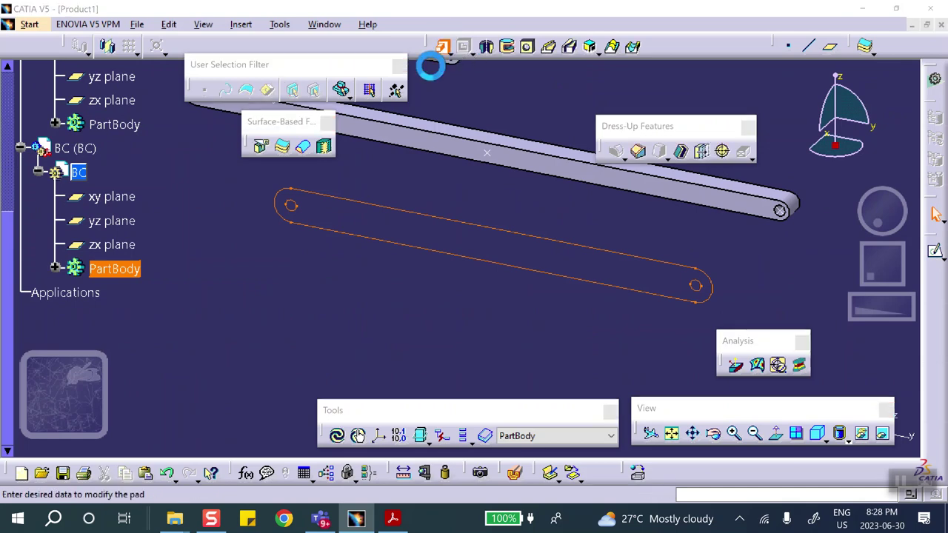
{"action": "type", "text": "1"}
{"action": "left_click", "coordinate": [633, 380]}
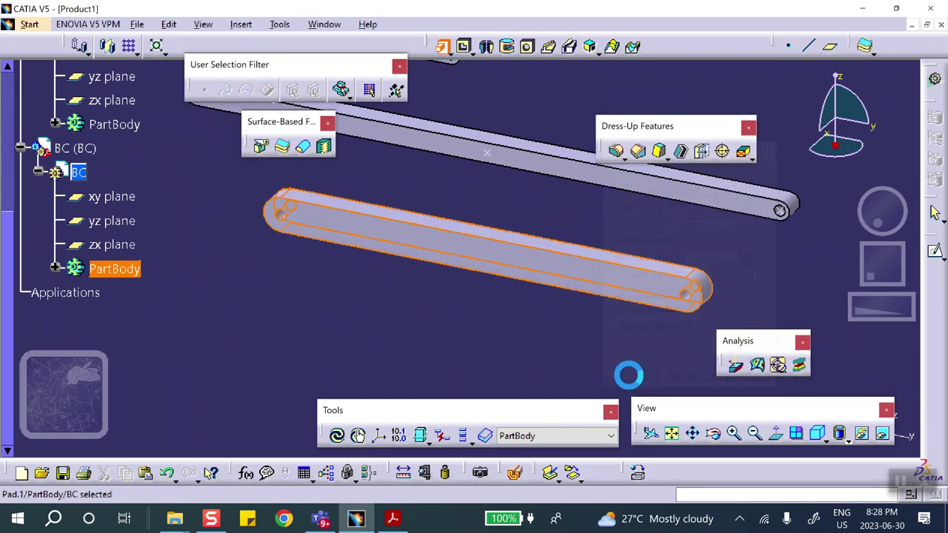
{"action": "middle_click_drag", "start_coordinate": [460, 309], "coordinate": [450, 355]}
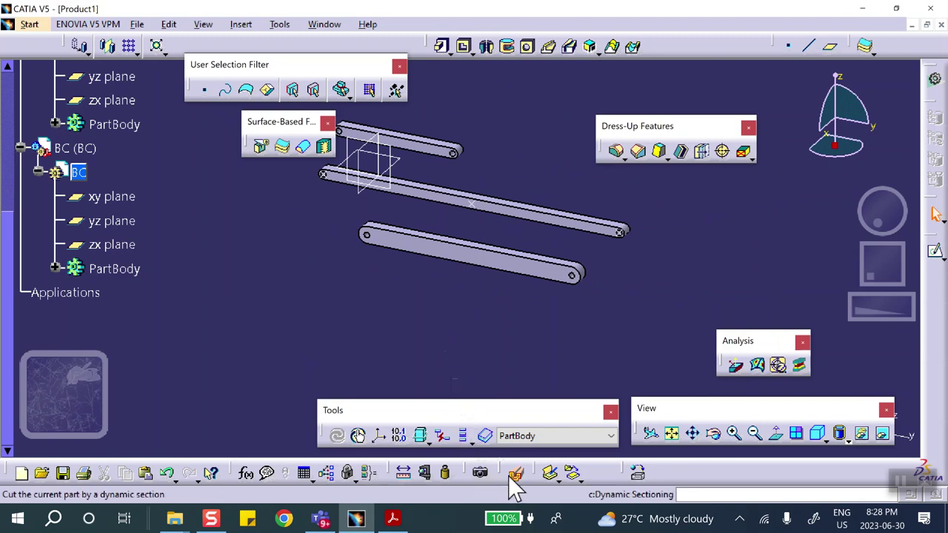
{"action": "left_click", "coordinate": [393, 518]}
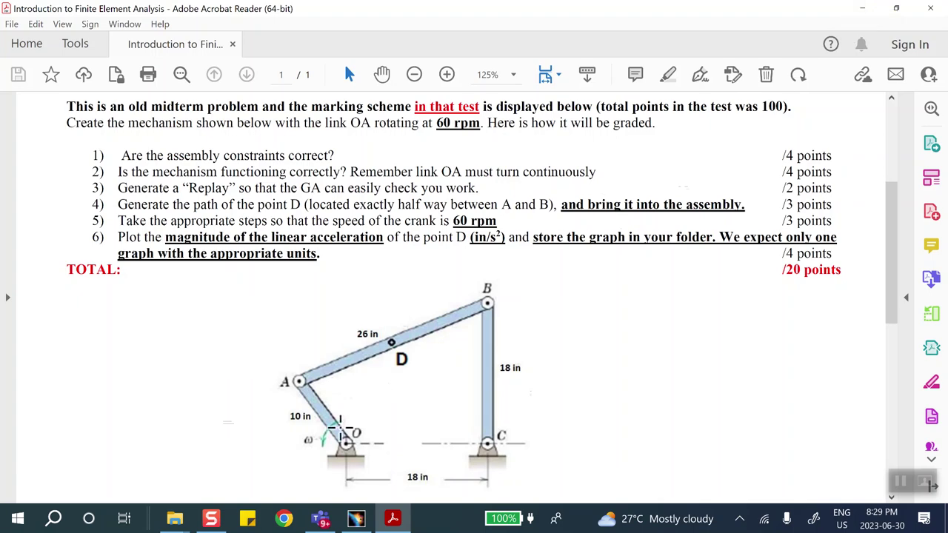
{"action": "left_click", "coordinate": [393, 518]}
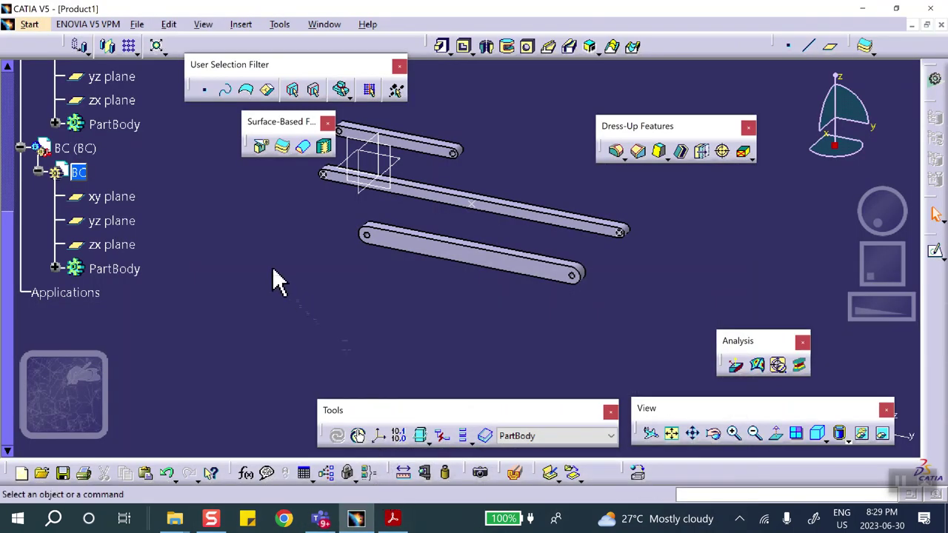
Insert a New Part under Product1, declining to define a new origin point
{"action": "scroll", "coordinate": [123, 185], "scroll_direction": "up", "scroll_amount": 2}
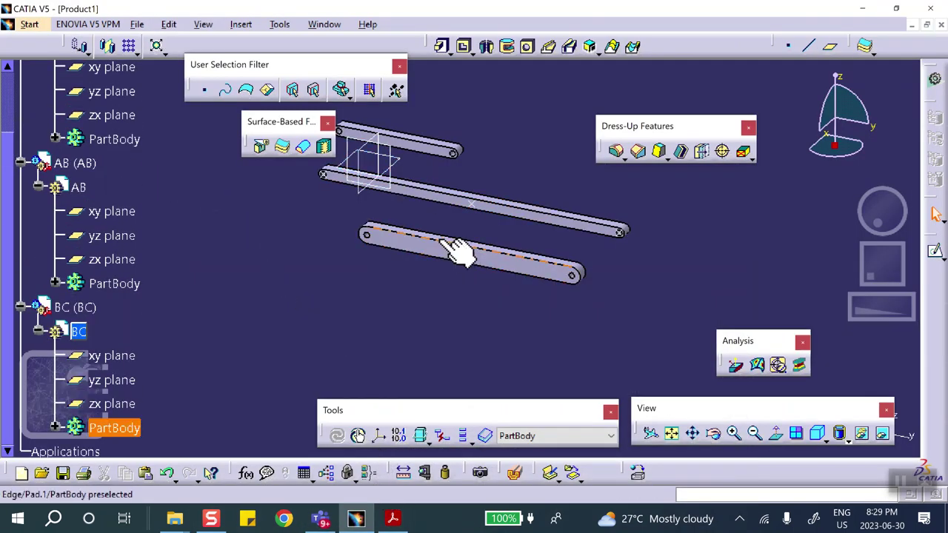
{"action": "scroll", "coordinate": [191, 244], "scroll_direction": "up", "scroll_amount": 2}
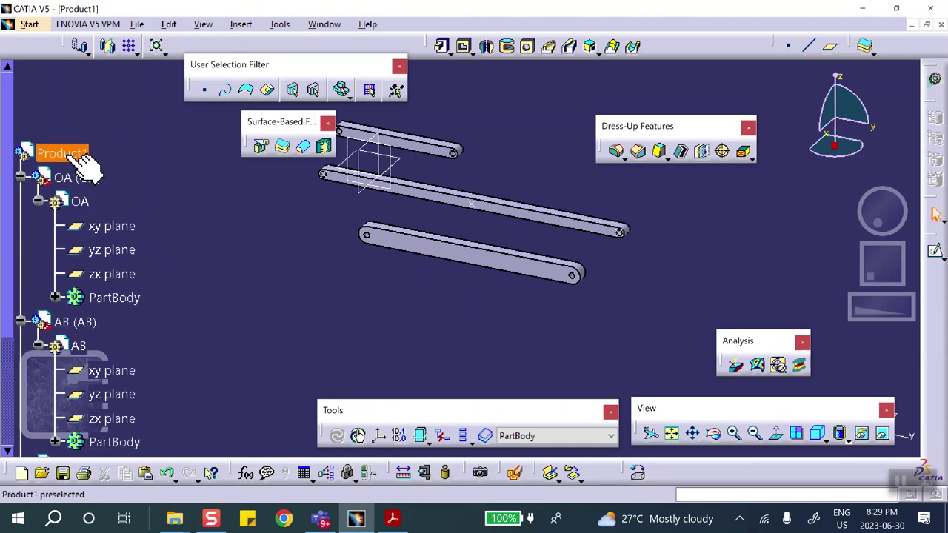
{"action": "scroll", "coordinate": [165, 143], "scroll_direction": "down", "scroll_amount": 2}
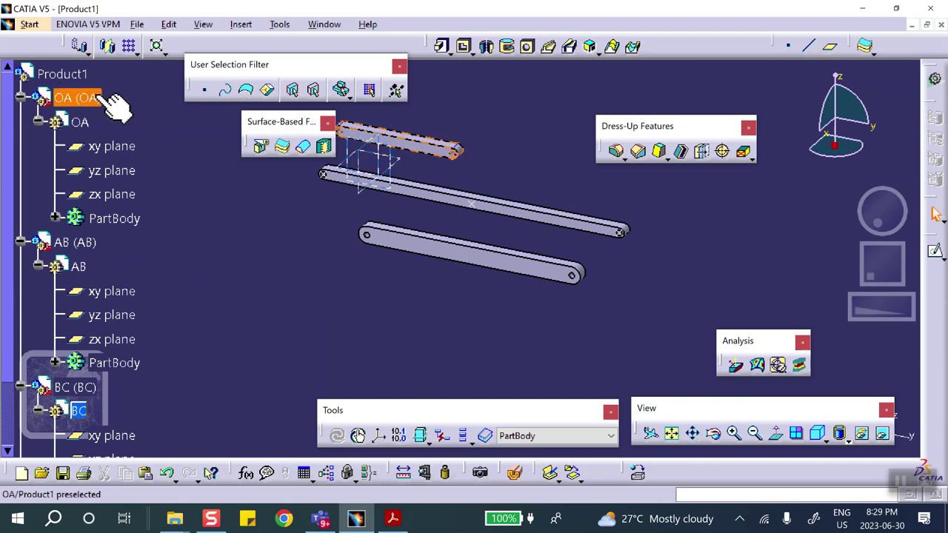
{"action": "double_click", "coordinate": [62, 74]}
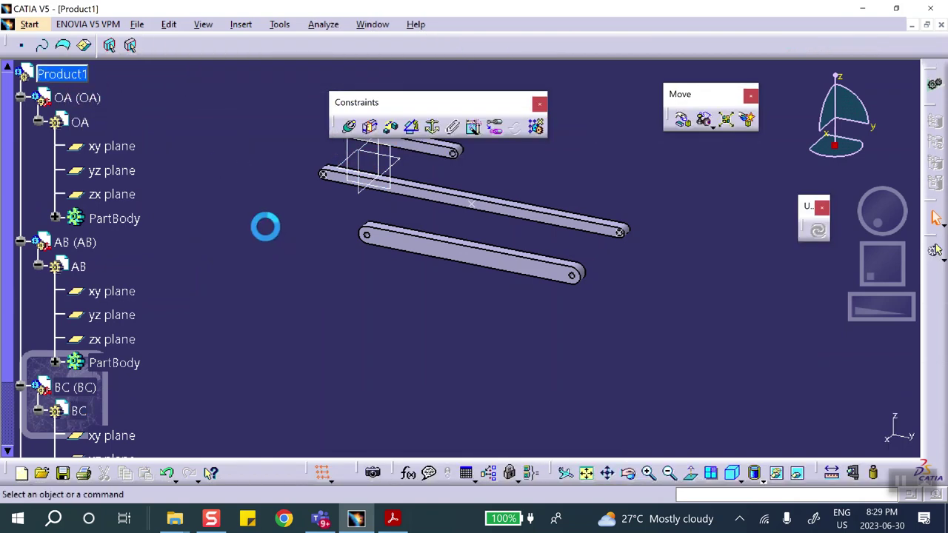
{"action": "left_click", "coordinate": [241, 26]}
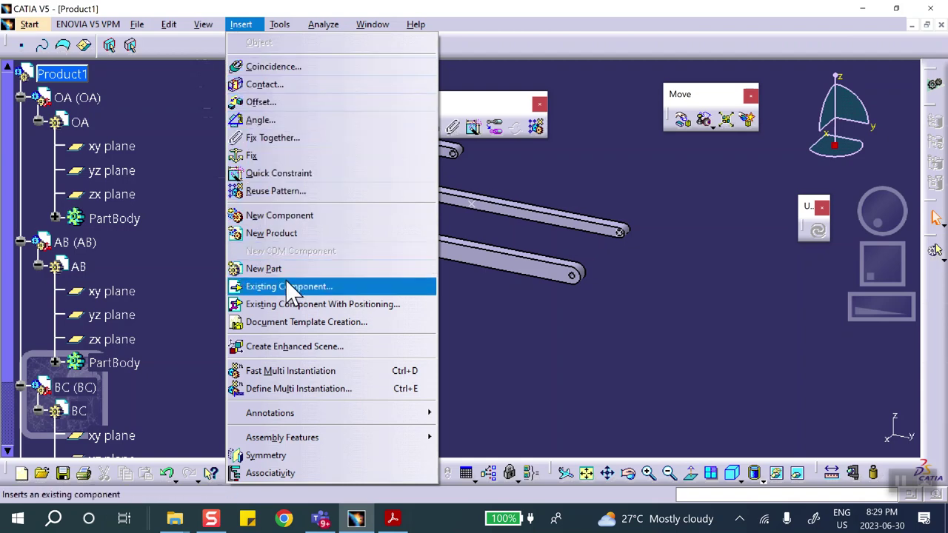
{"action": "left_click", "coordinate": [267, 268]}
{"action": "left_click", "coordinate": [68, 71]}
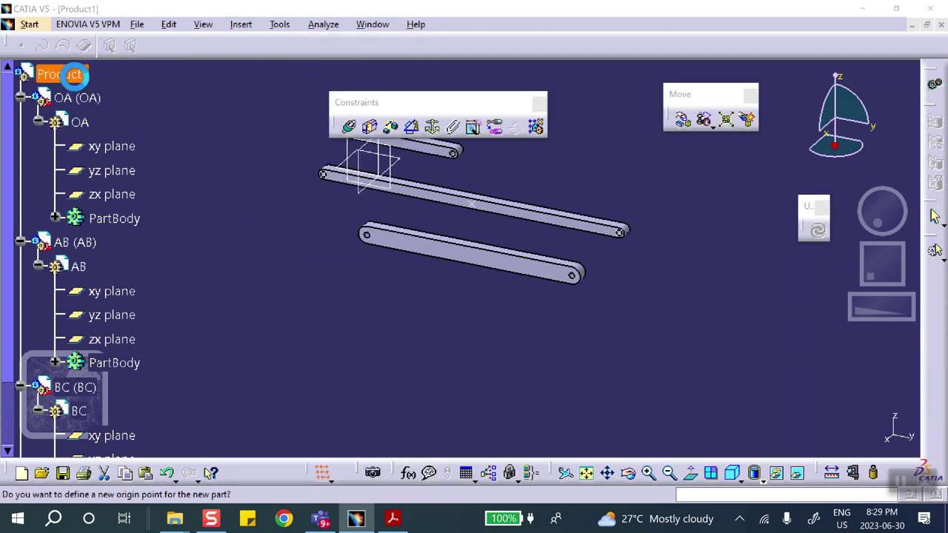
{"action": "left_click", "coordinate": [587, 317]}
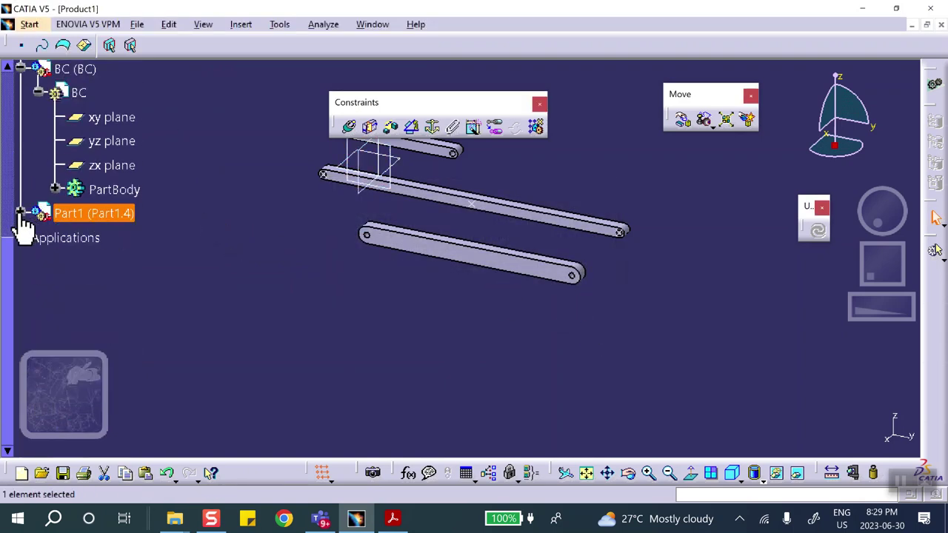
{"action": "left_click", "coordinate": [21, 213]}
In the Part1.4 Properties, set both Instance name and Part Number to pivots
{"action": "right_click", "coordinate": [105, 211]}
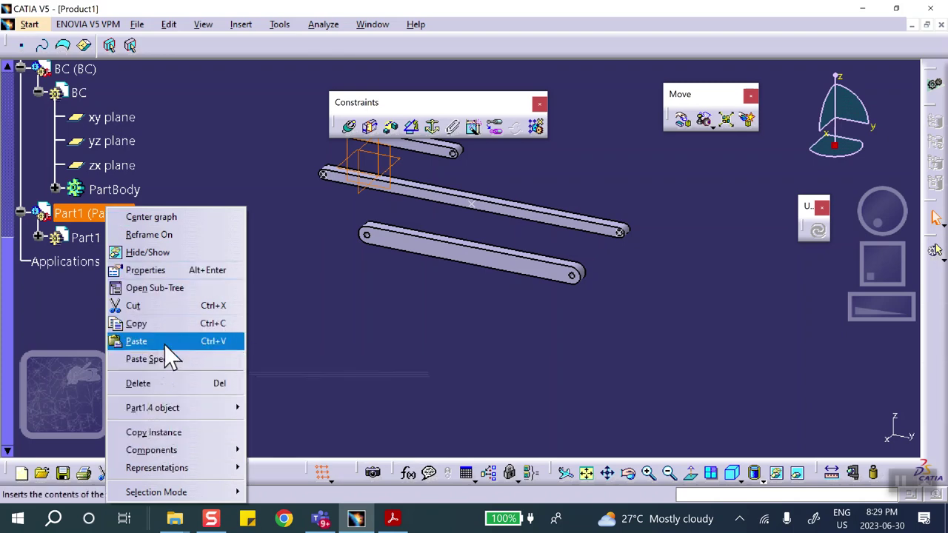
{"action": "left_click", "coordinate": [169, 270]}
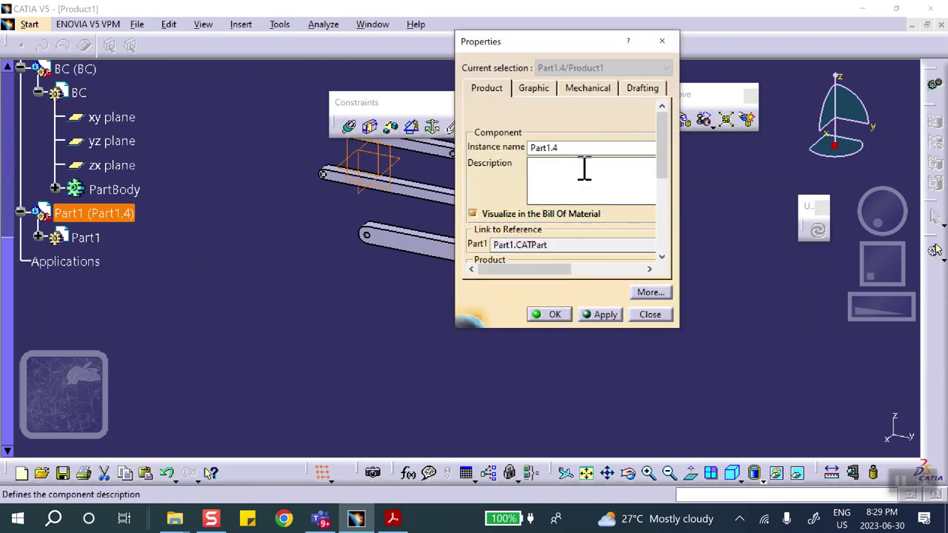
{"action": "double_click", "coordinate": [573, 148]}
{"action": "type", "text": "pivot"}
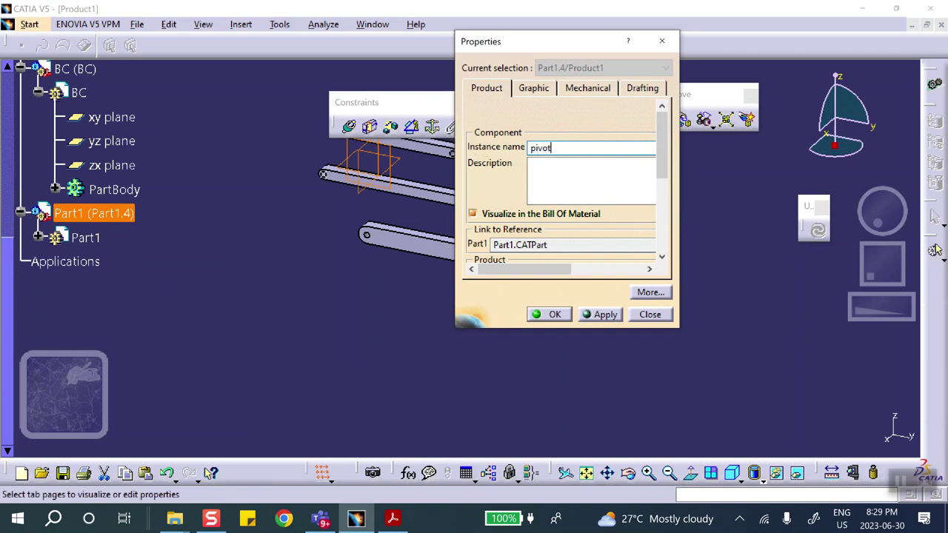
{"action": "type", "text": "s"}
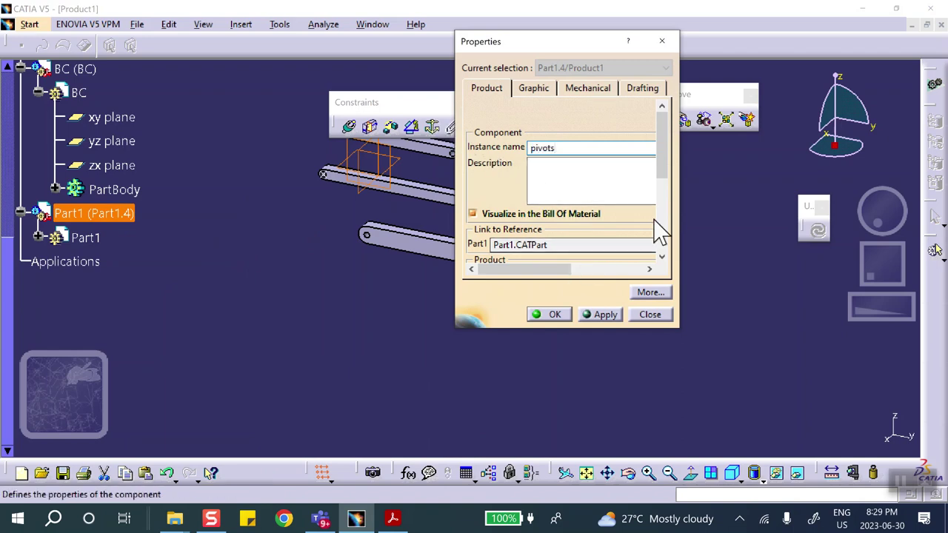
{"action": "scroll", "coordinate": [665, 175], "scroll_direction": "down", "scroll_amount": 1}
{"action": "scroll", "coordinate": [664, 175], "scroll_direction": "down", "scroll_amount": 3}
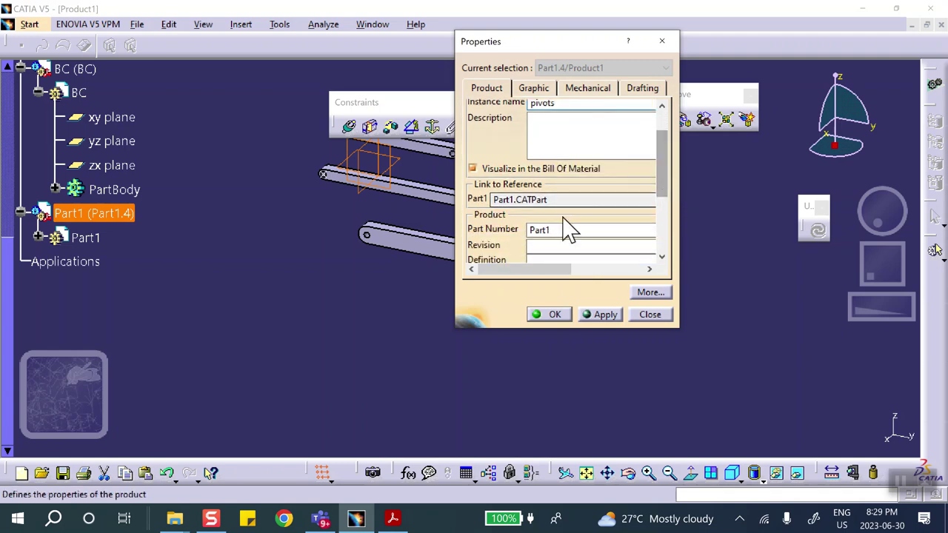
{"action": "double_click", "coordinate": [538, 230]}
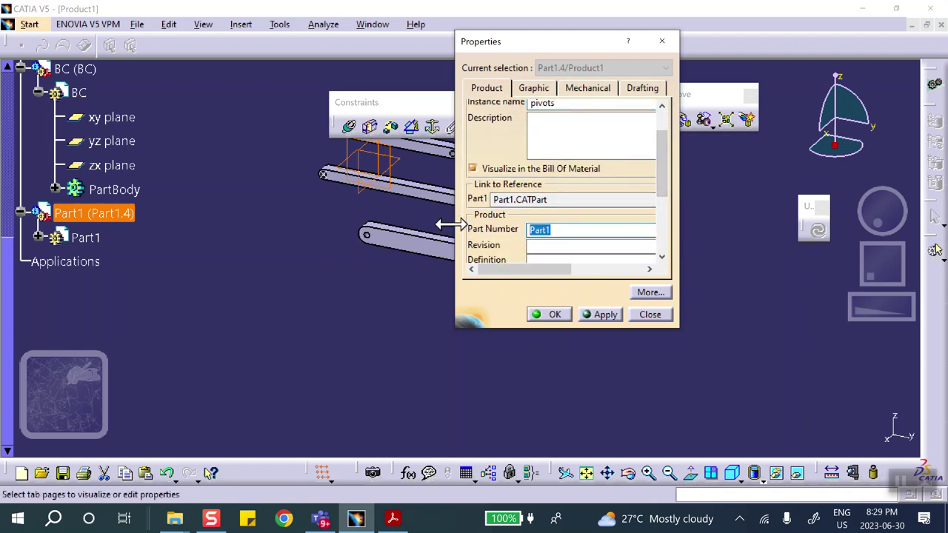
{"action": "left_click", "coordinate": [547, 314]}
Start a sketch on the pivots part's yz plane, cutting the part by the sketch plane
{"action": "left_click", "coordinate": [78, 237]}
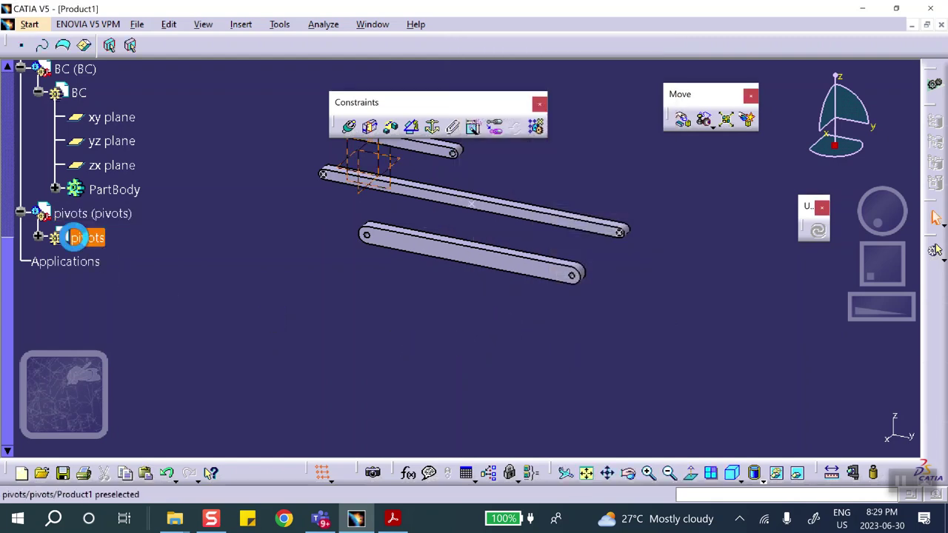
{"action": "double_click", "coordinate": [78, 237]}
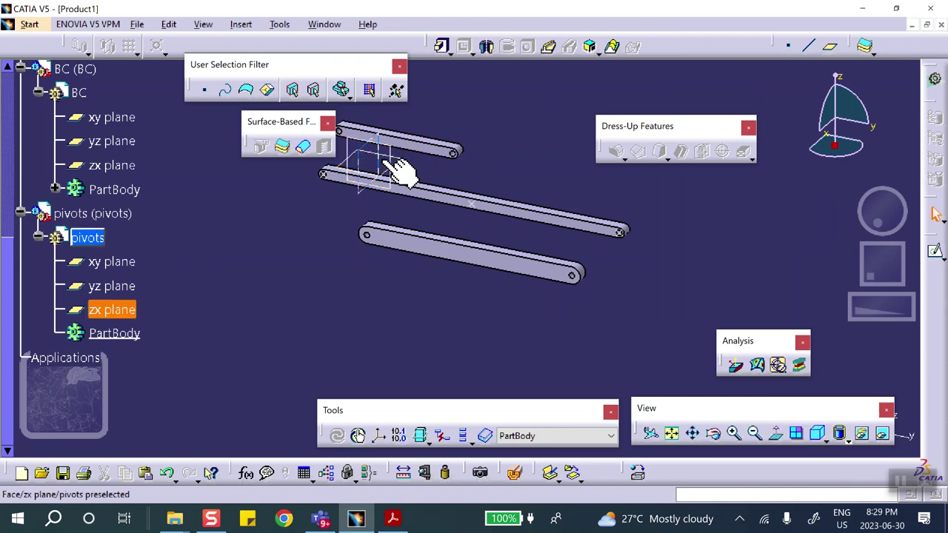
{"action": "left_click", "coordinate": [389, 154]}
{"action": "left_click", "coordinate": [934, 250]}
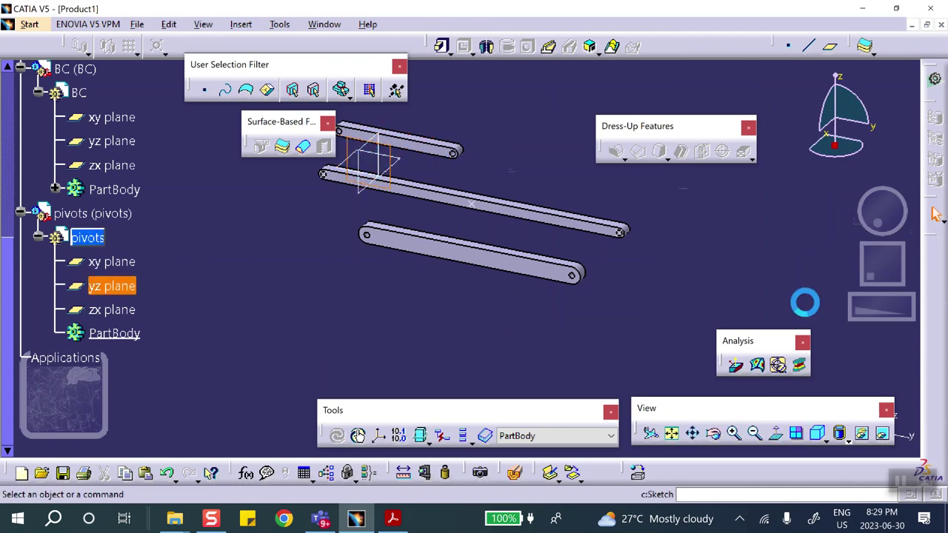
{"action": "left_click", "coordinate": [609, 326]}
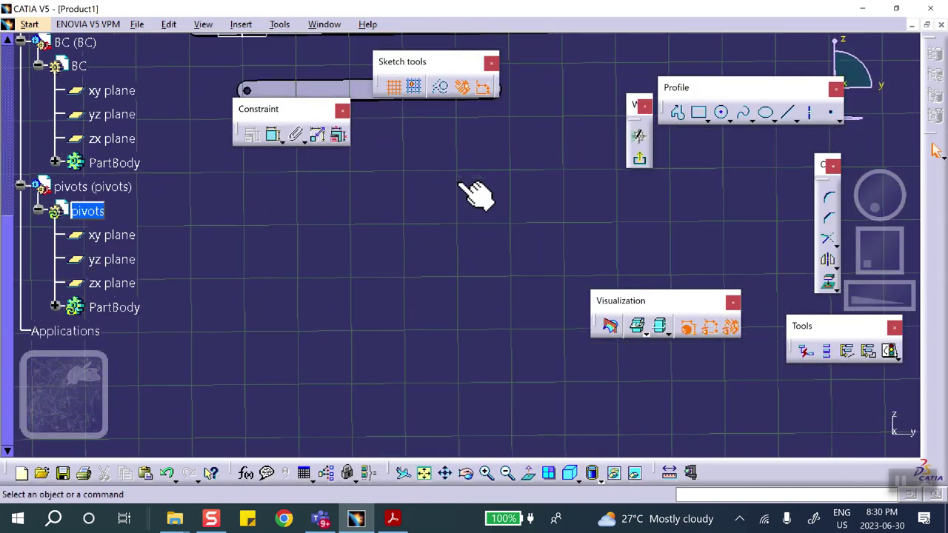
Draw the first pivot circle in the sketch
{"action": "left_click", "coordinate": [721, 112]}
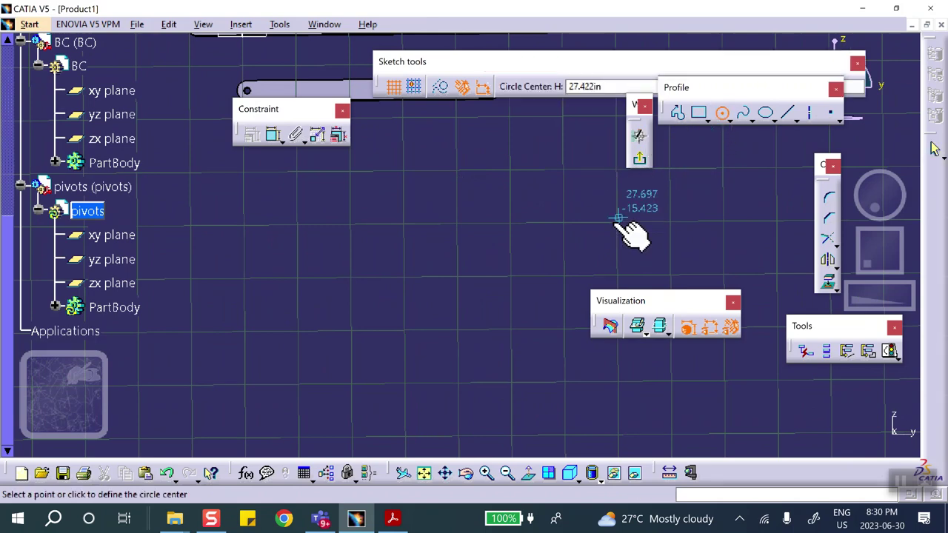
{"action": "left_click", "coordinate": [638, 251]}
{"action": "left_click", "coordinate": [651, 263]}
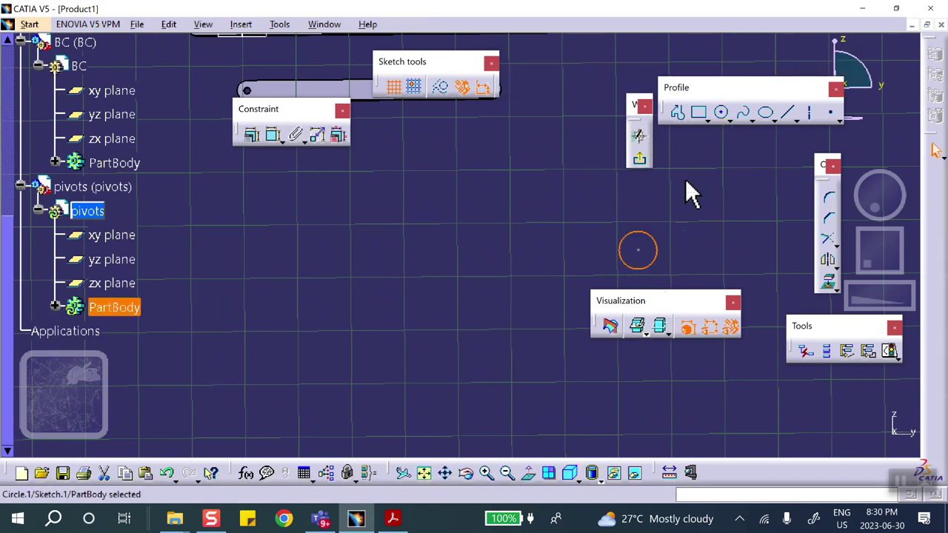
{"action": "left_click", "coordinate": [722, 112]}
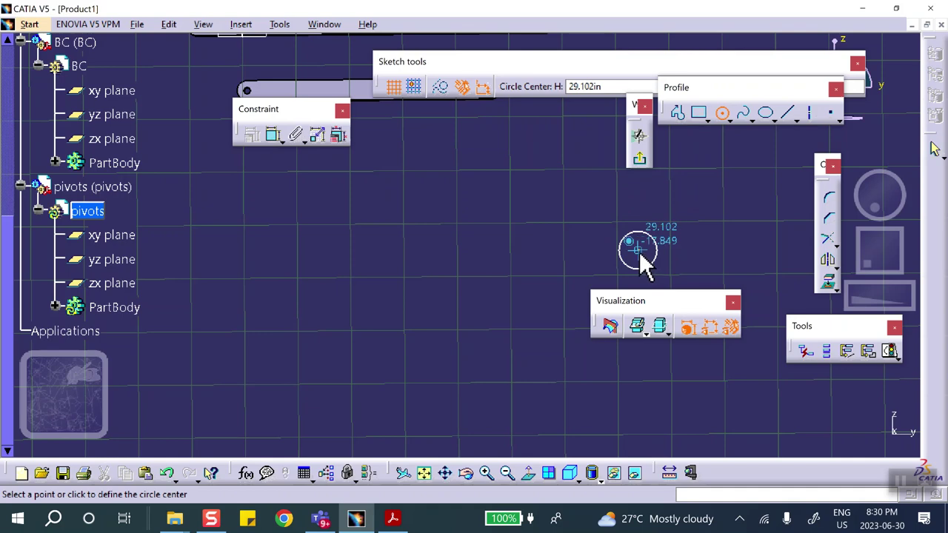
{"action": "key", "text": "Escape"}
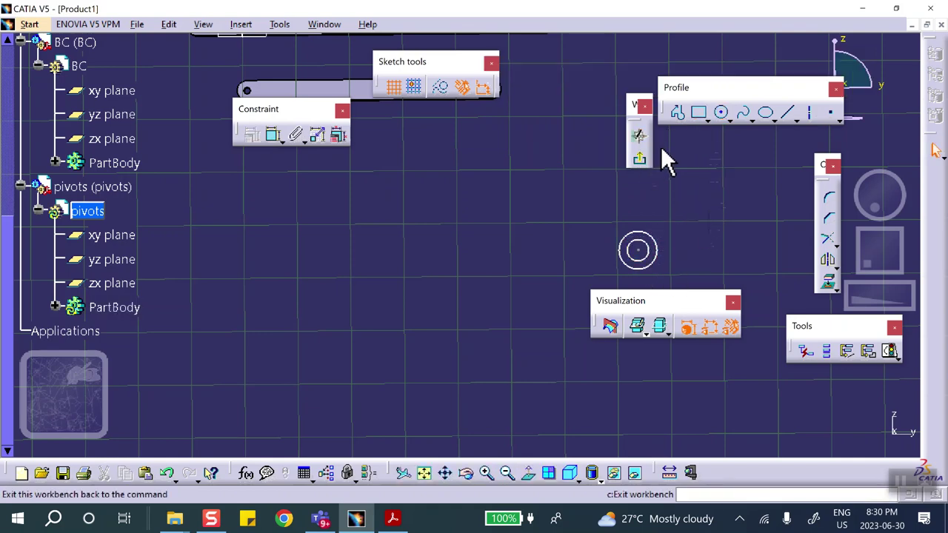
Constrain the circle's radius to 0.25
{"action": "left_click", "coordinate": [273, 135]}
{"action": "left_click", "coordinate": [654, 248]}
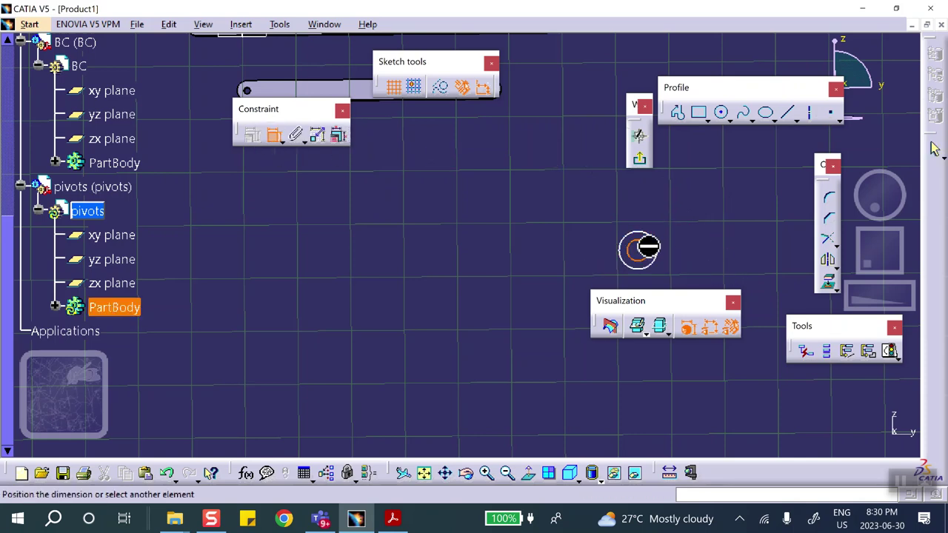
{"action": "left_click", "coordinate": [699, 221]}
{"action": "double_click", "coordinate": [703, 224]}
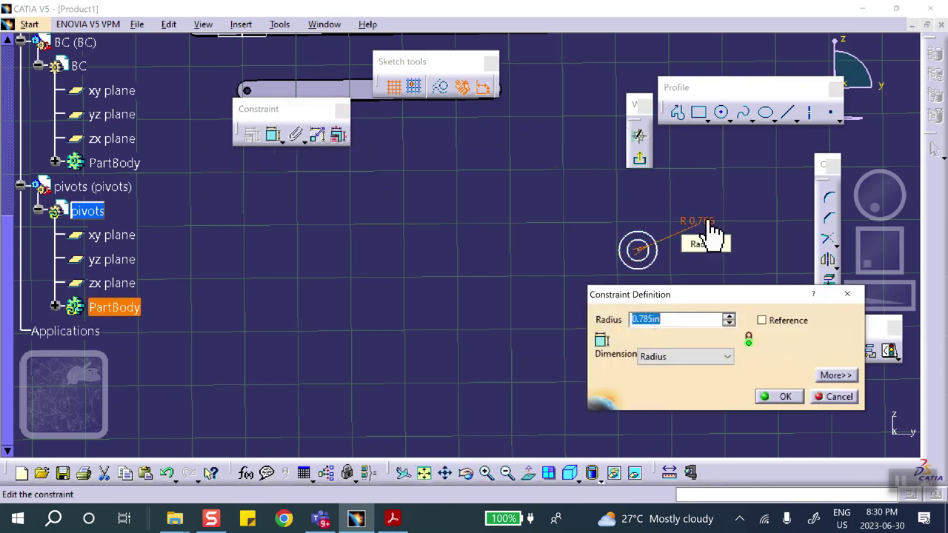
{"action": "type", "text": ".25"}
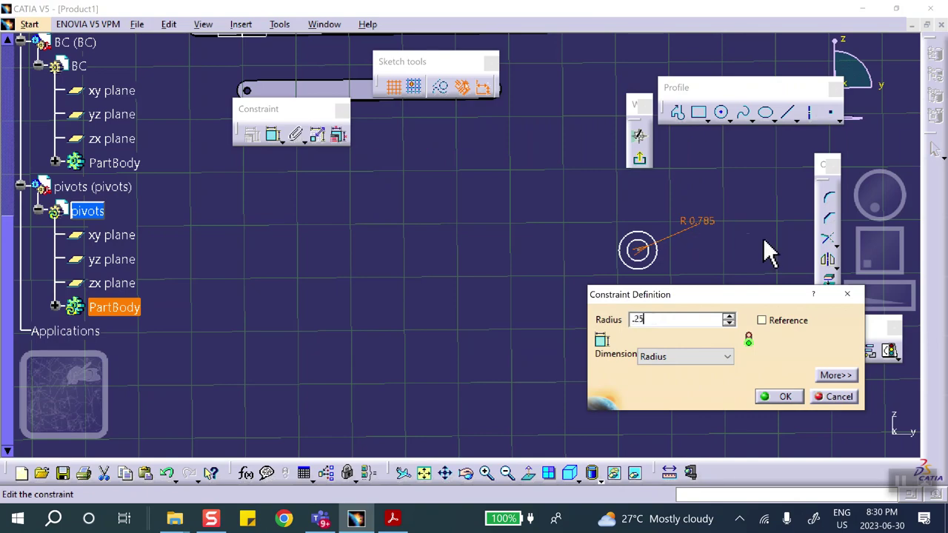
{"action": "left_click", "coordinate": [787, 396]}
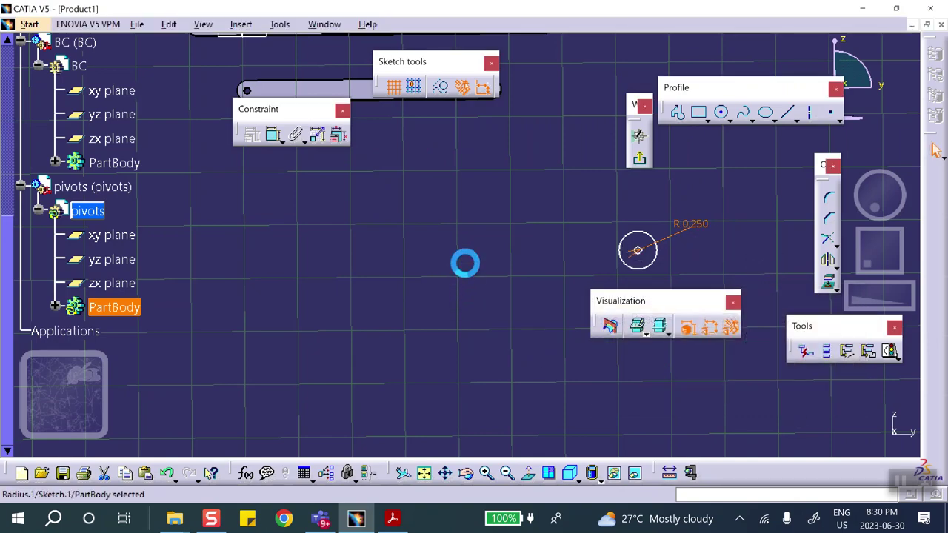
{"action": "mouse_move", "coordinate": [464, 263]}
{"action": "middle_mouse_down"}
{"action": "mouse_move", "coordinate": [488, 231]}
{"action": "mouse_move", "coordinate": [539, 220]}
{"action": "middle_mouse_up"}
Draw a second circle to the left, with a smaller concentric circle inside it
{"action": "left_click", "coordinate": [722, 113]}
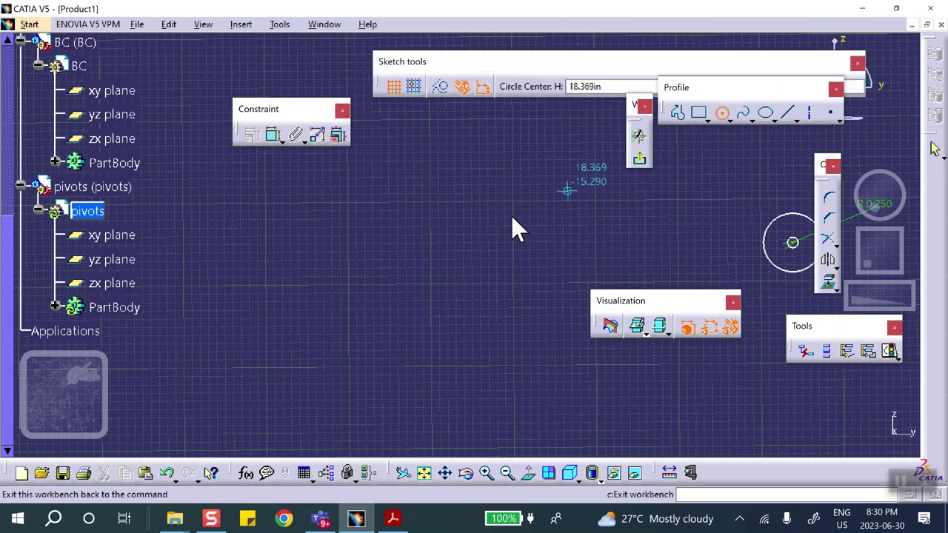
{"action": "left_click", "coordinate": [294, 246]}
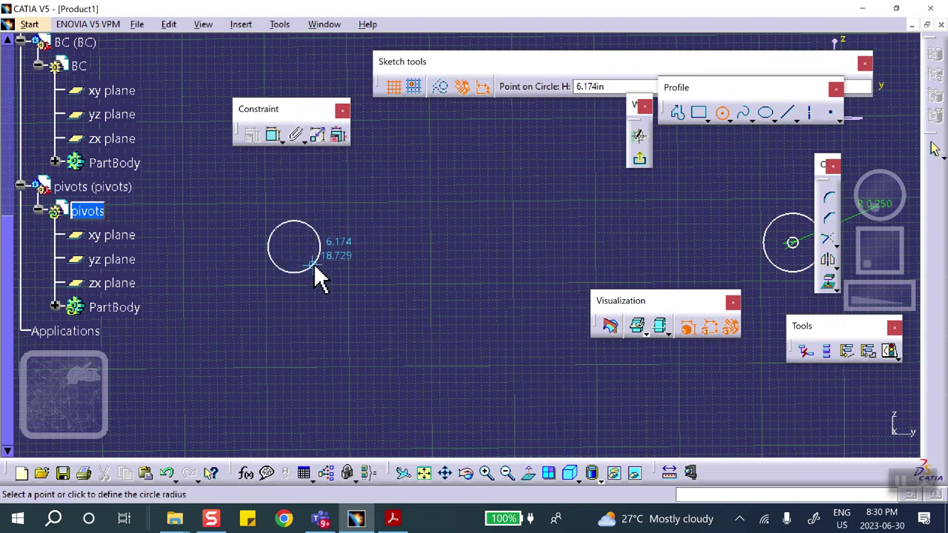
{"action": "left_click", "coordinate": [314, 267]}
{"action": "left_click", "coordinate": [721, 113]}
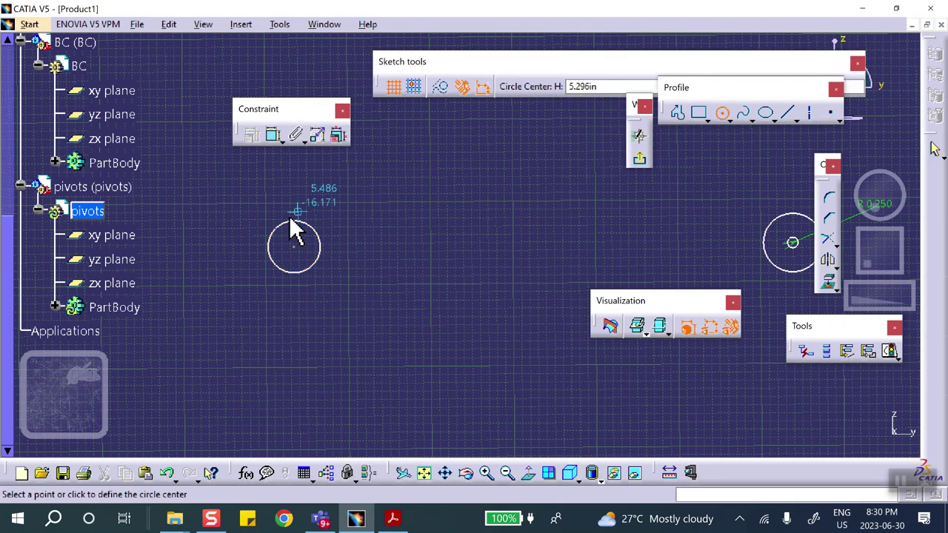
{"action": "left_click", "coordinate": [297, 247]}
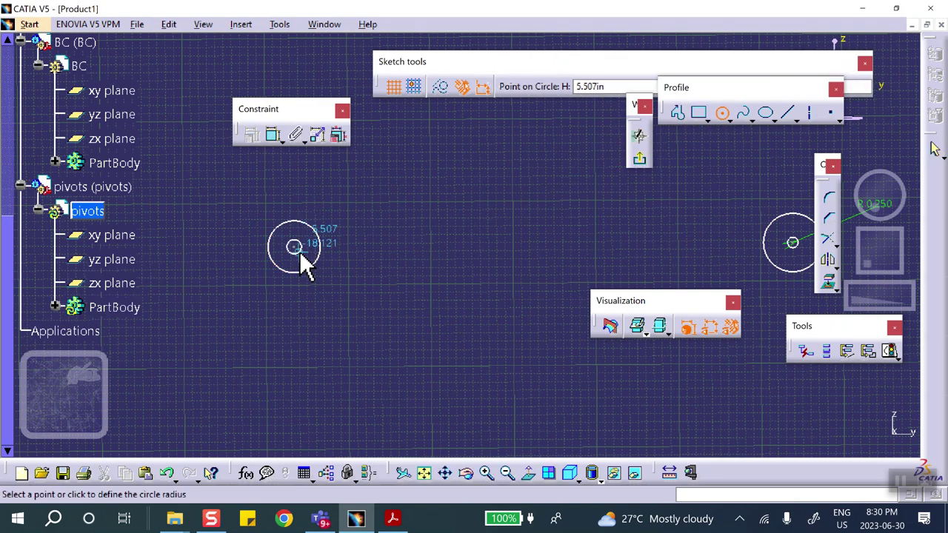
{"action": "left_click", "coordinate": [305, 255]}
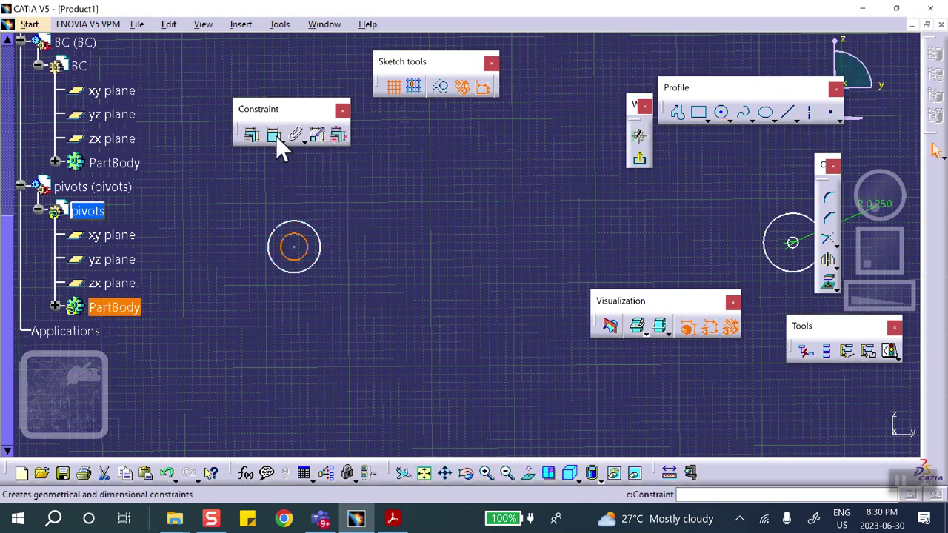
Dimension the left pivot circle's radius to 0.25
{"action": "left_click", "coordinate": [274, 131]}
{"action": "left_click", "coordinate": [312, 228]}
{"action": "left_click", "coordinate": [355, 203]}
{"action": "double_click", "coordinate": [355, 206]}
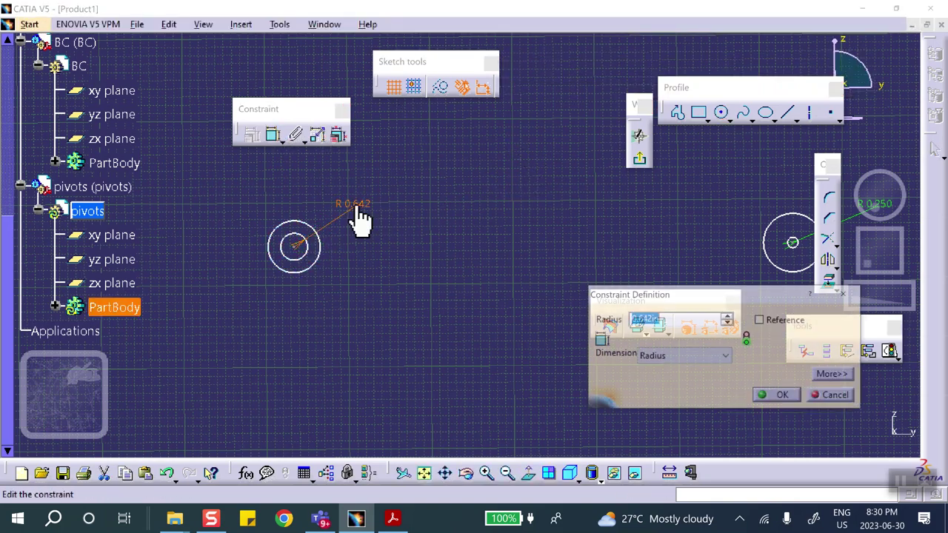
{"action": "key", "text": "BackSpace"}
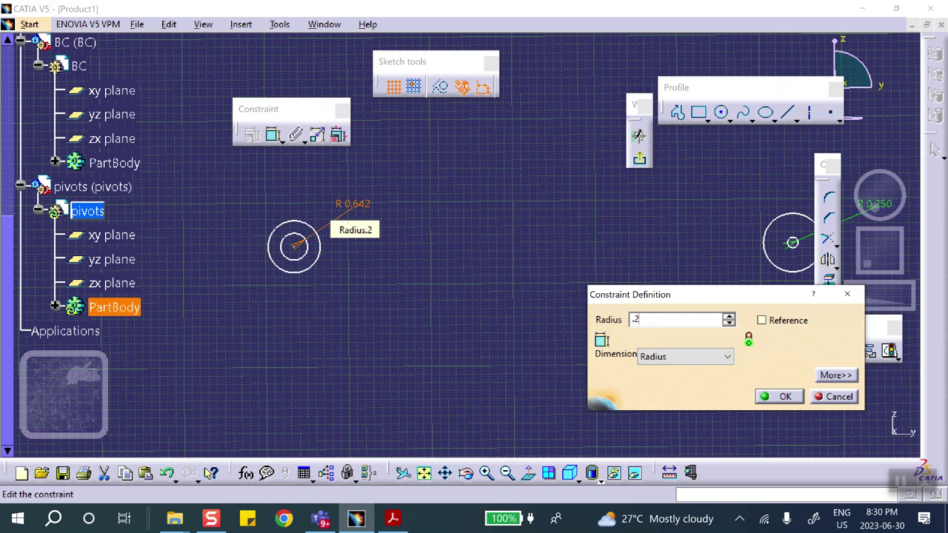
{"action": "type", "text": ".25"}
{"action": "left_click", "coordinate": [783, 397]}
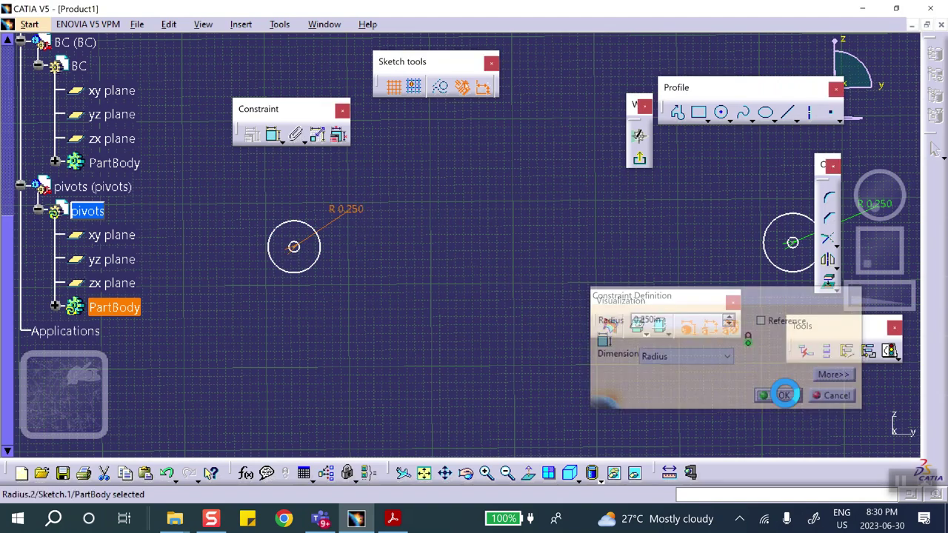
{"action": "middle_click_drag", "start_coordinate": [471, 224], "coordinate": [403, 195]}
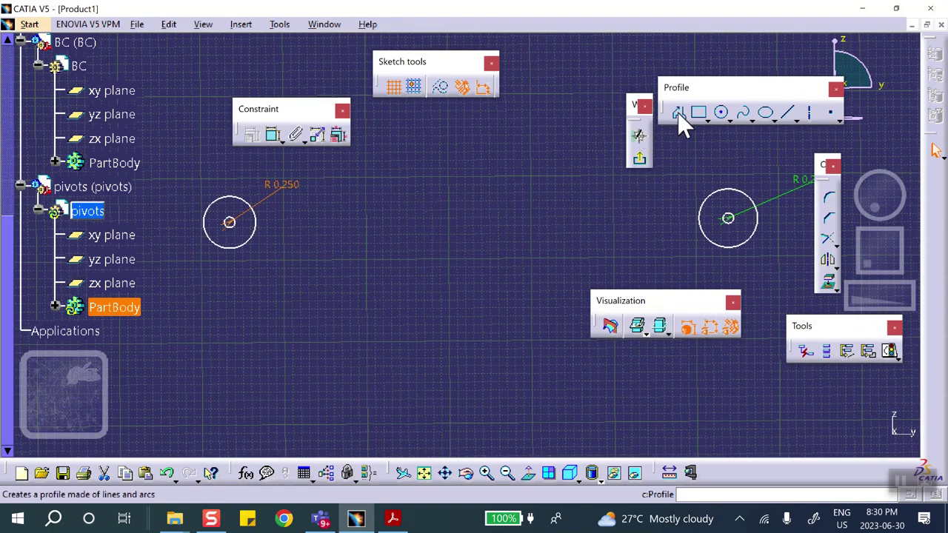
Set the horizontal distance between the two circle centres to 18
{"action": "left_click", "coordinate": [272, 136]}
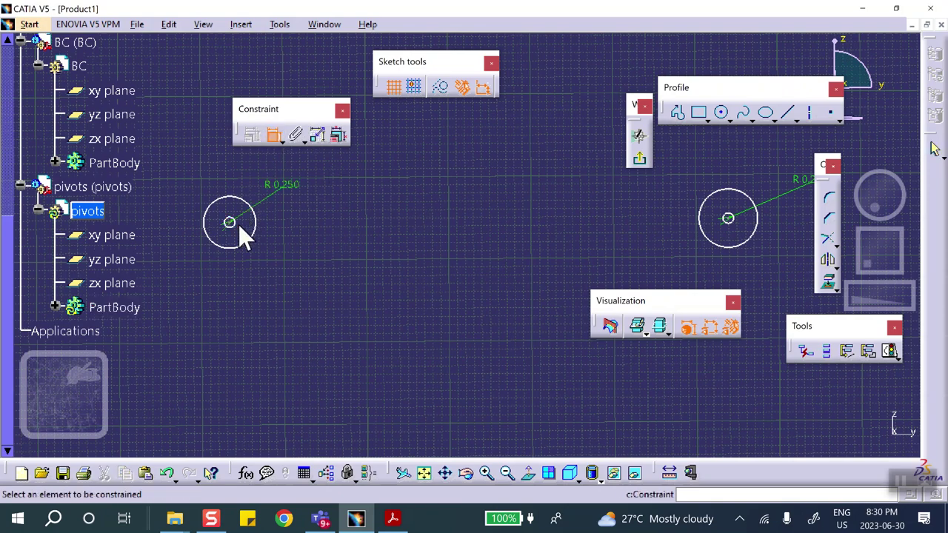
{"action": "mouse_move", "coordinate": [298, 237]}
{"action": "middle_mouse_down"}
{"action": "mouse_move", "coordinate": [313, 248]}
{"action": "mouse_move", "coordinate": [332, 196]}
{"action": "mouse_move", "coordinate": [323, 217]}
{"action": "mouse_move", "coordinate": [285, 228]}
{"action": "middle_mouse_up"}
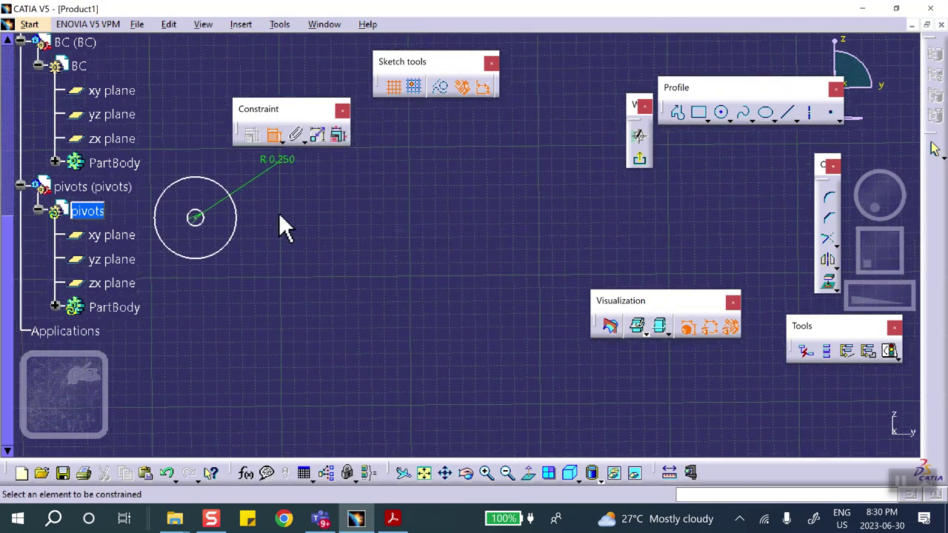
{"action": "left_click", "coordinate": [195, 217]}
{"action": "mouse_move", "coordinate": [390, 216]}
{"action": "middle_mouse_down"}
{"action": "mouse_move", "coordinate": [230, 202]}
{"action": "mouse_move", "coordinate": [607, 194]}
{"action": "middle_mouse_up"}
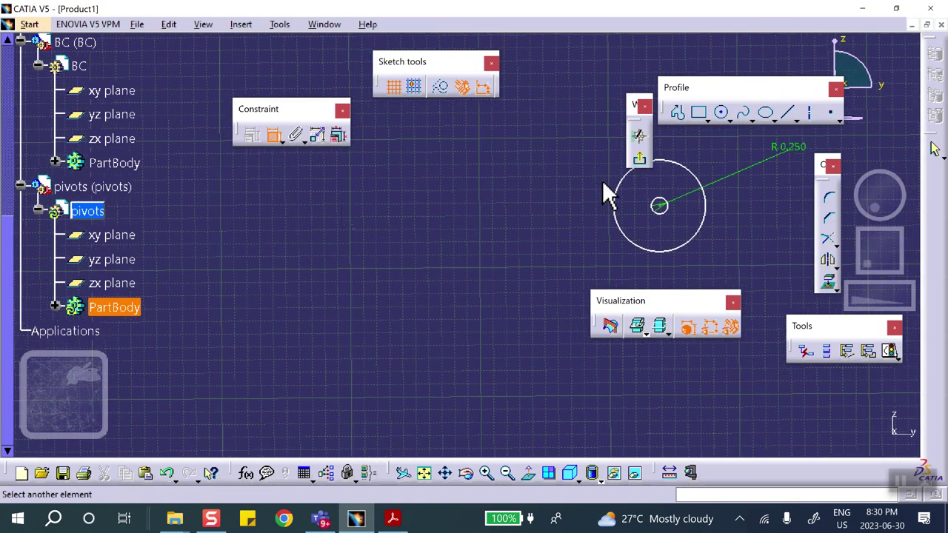
{"action": "left_click", "coordinate": [659, 205]}
{"action": "left_click", "coordinate": [512, 230]}
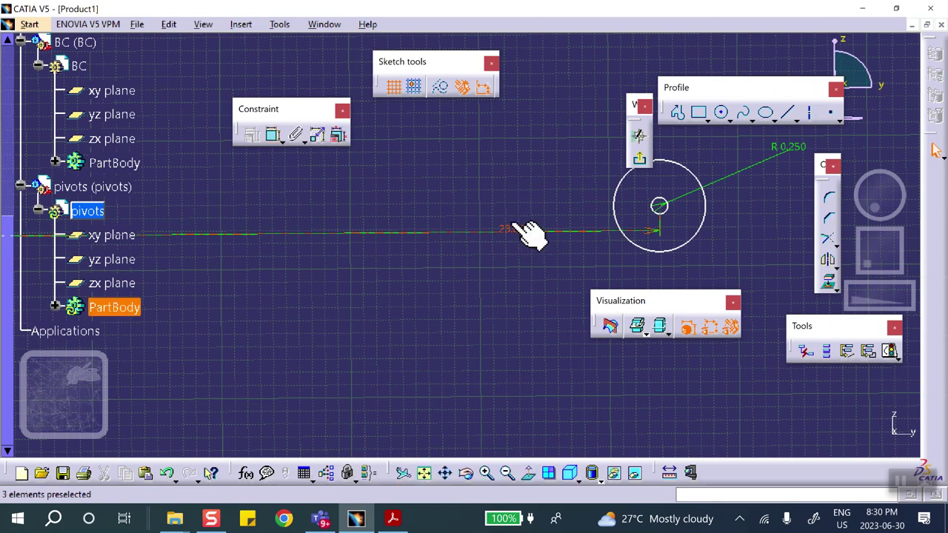
{"action": "double_click", "coordinate": [518, 238]}
{"action": "type", "text": "1"}
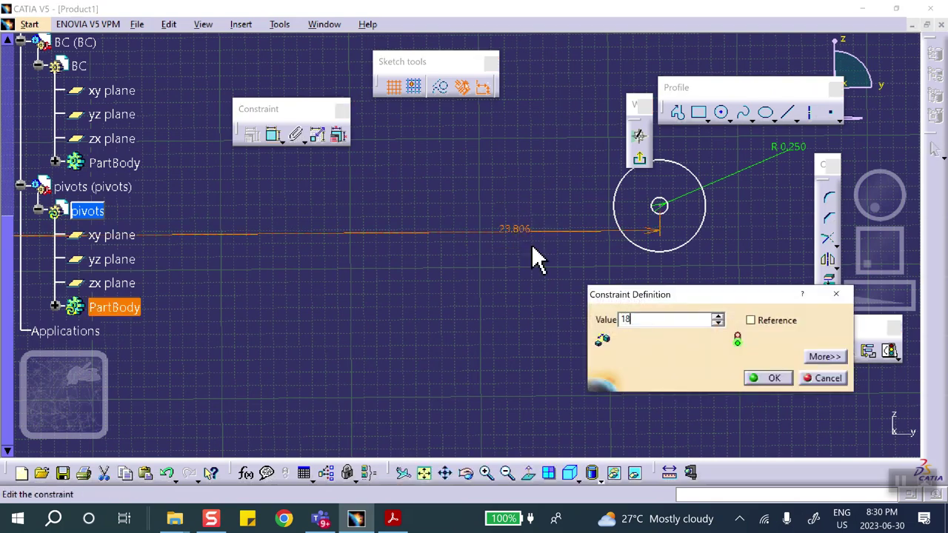
{"action": "type", "text": "8"}
{"action": "left_click", "coordinate": [768, 378]}
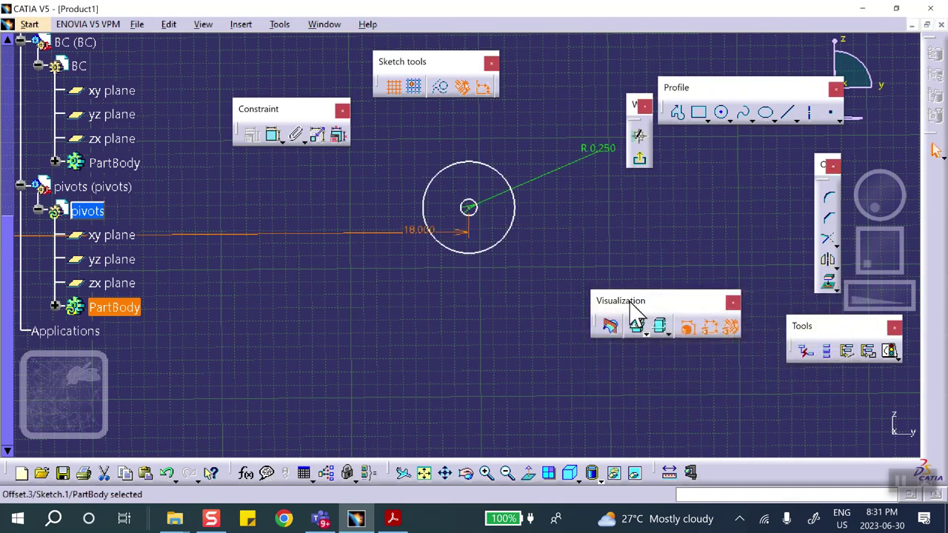
Exit the sketch and pad the pivot circles into solid pivot pins
{"action": "left_click", "coordinate": [638, 158]}
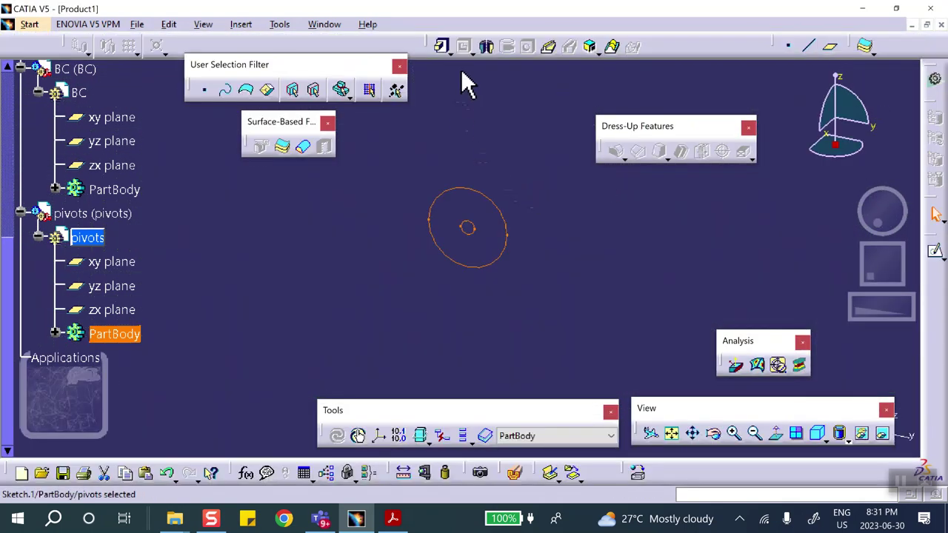
{"action": "middle_click_drag", "start_coordinate": [466, 83], "coordinate": [539, 237]}
{"action": "left_click", "coordinate": [440, 46]}
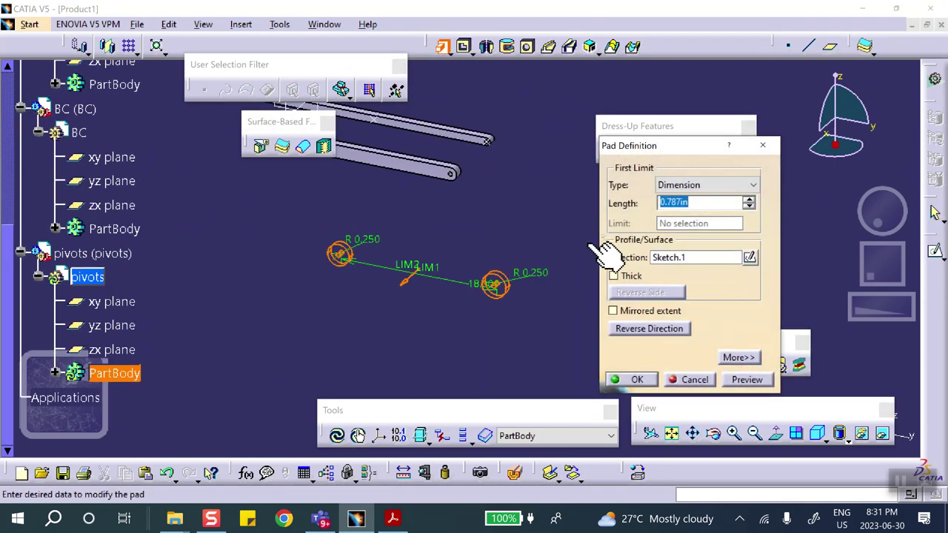
{"action": "type", "text": "2"}
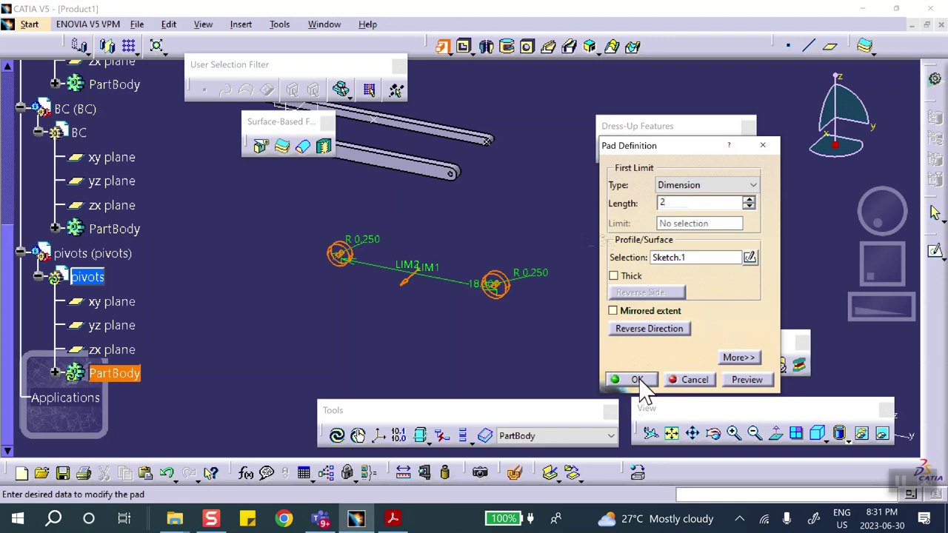
{"action": "double_click", "coordinate": [661, 202]}
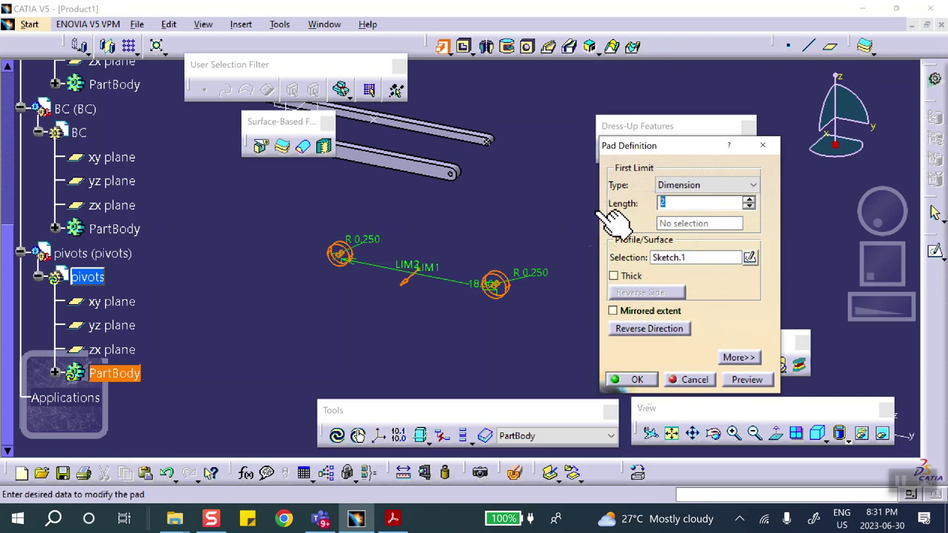
{"action": "type", "text": "1"}
{"action": "left_click", "coordinate": [631, 379]}
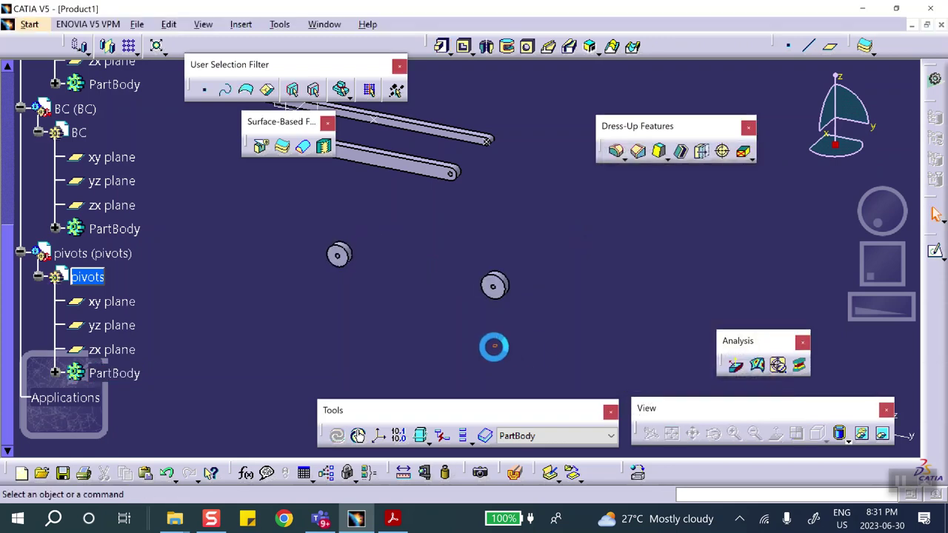
{"action": "middle_click_drag", "start_coordinate": [442, 338], "coordinate": [386, 296]}
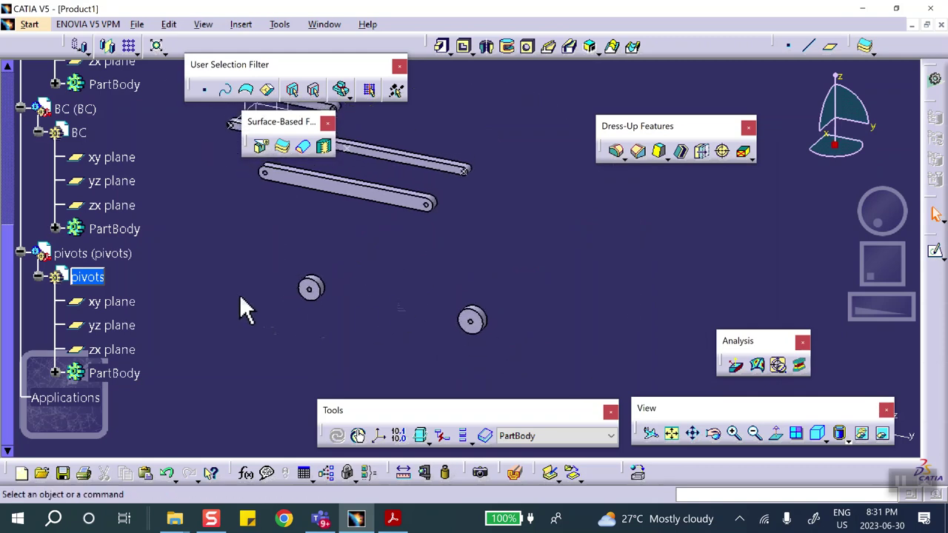
Save Product1 and parts OA, AB, BC and pivots into a new Desktop folder named July_7
{"action": "double_click", "coordinate": [62, 153]}
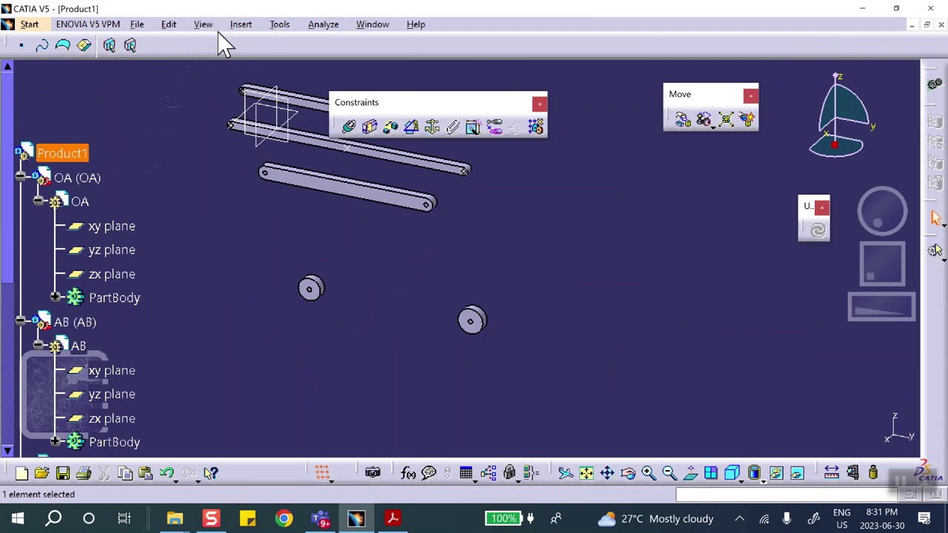
{"action": "left_click", "coordinate": [137, 24]}
{"action": "left_click", "coordinate": [184, 197]}
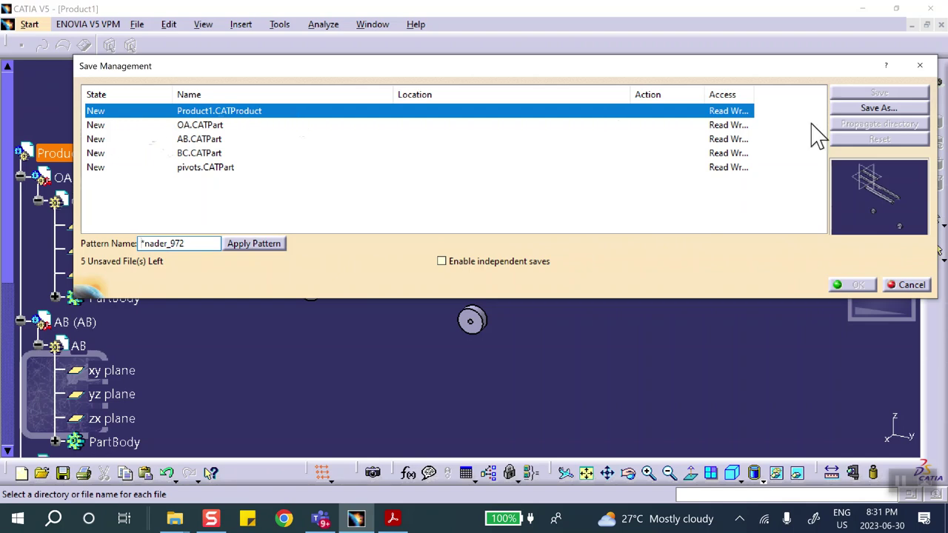
{"action": "left_click", "coordinate": [866, 107]}
{"action": "scroll", "coordinate": [338, 118], "scroll_direction": "up", "scroll_amount": 2}
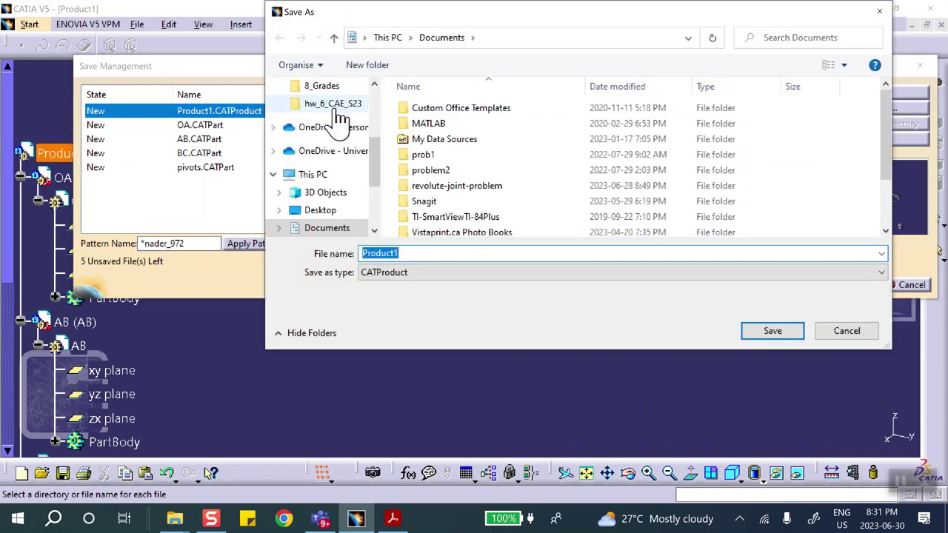
{"action": "left_click", "coordinate": [322, 211]}
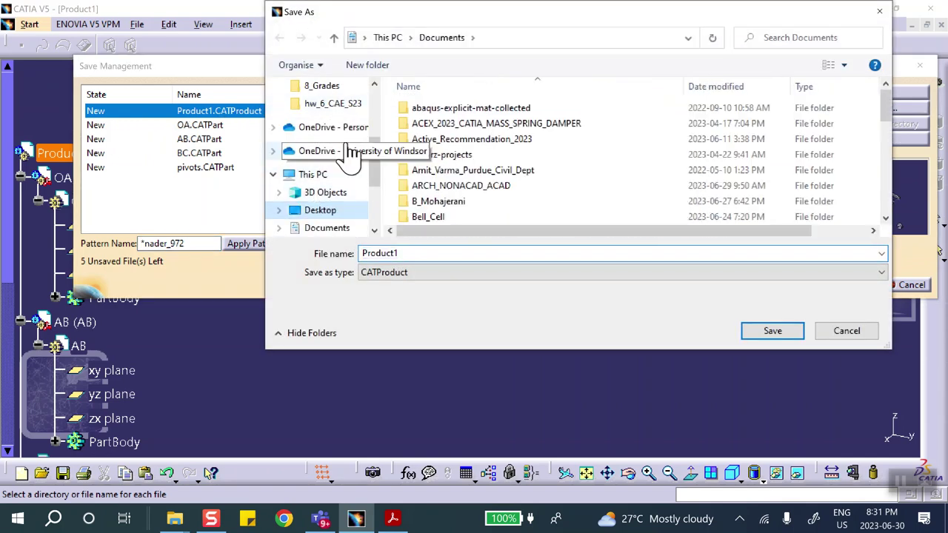
{"action": "left_click", "coordinate": [370, 71]}
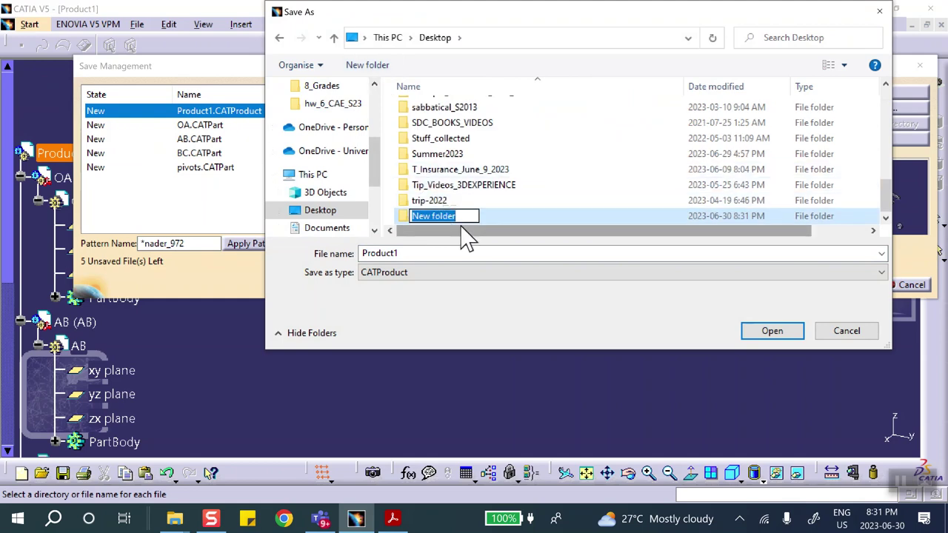
{"action": "type", "text": "JU"}
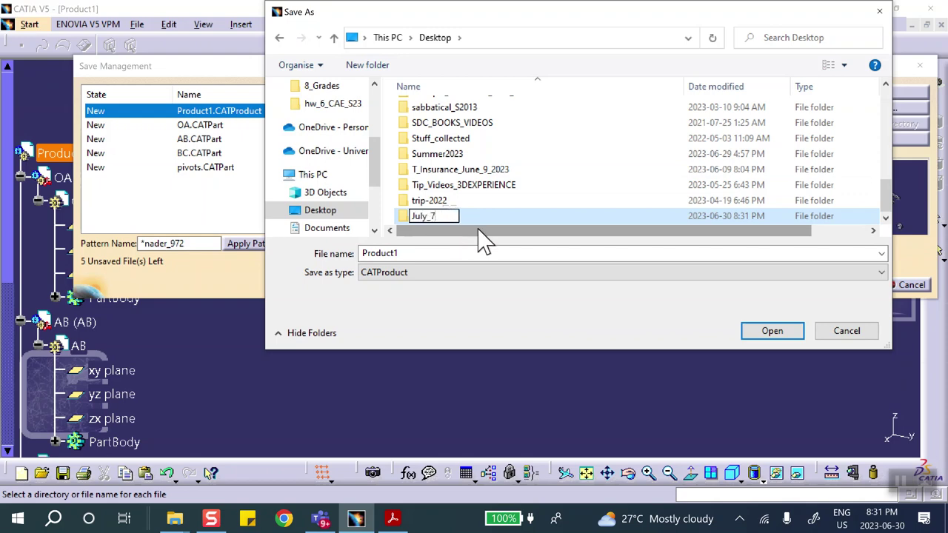
{"action": "left_click", "coordinate": [774, 330]}
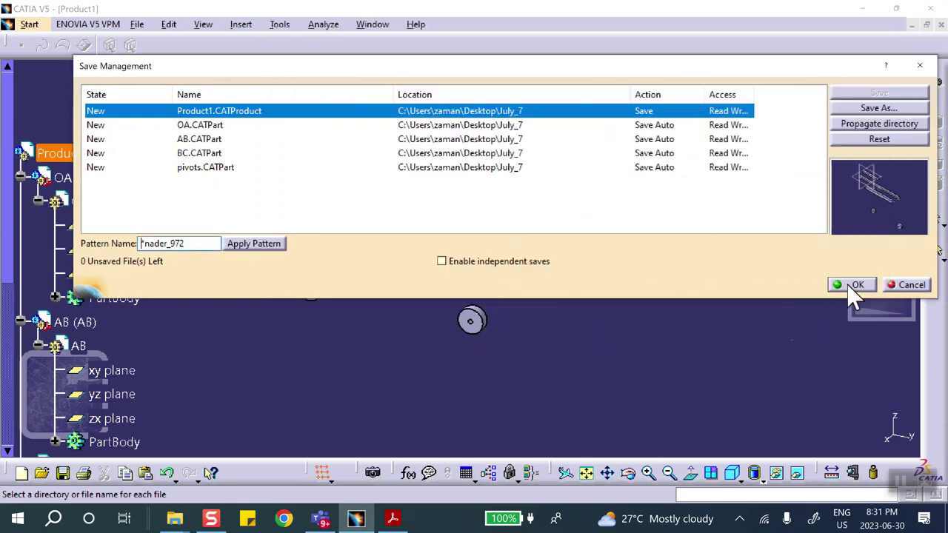
{"action": "left_click", "coordinate": [855, 285]}
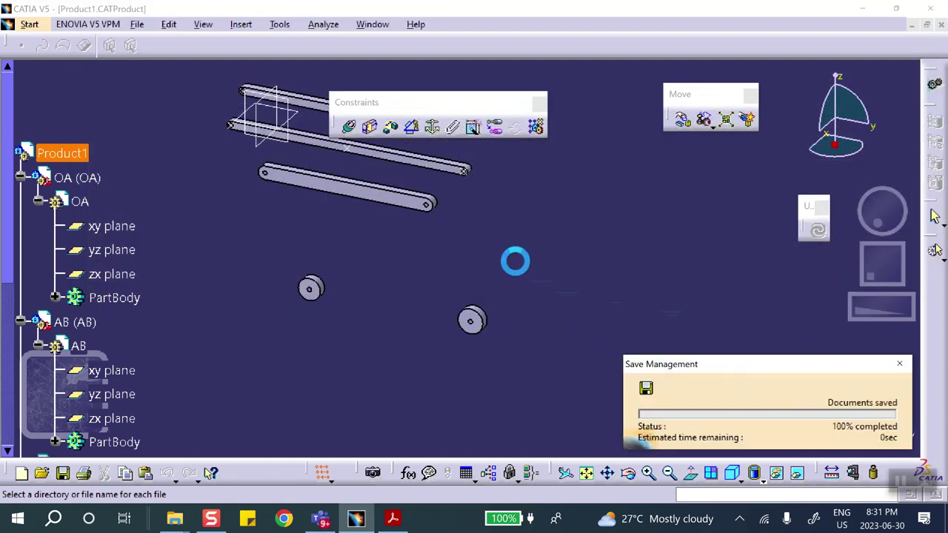
Fix the left pivot component in place with a Fix constraint (Fix.1)
{"action": "middle_click_drag", "start_coordinate": [444, 265], "coordinate": [518, 215]}
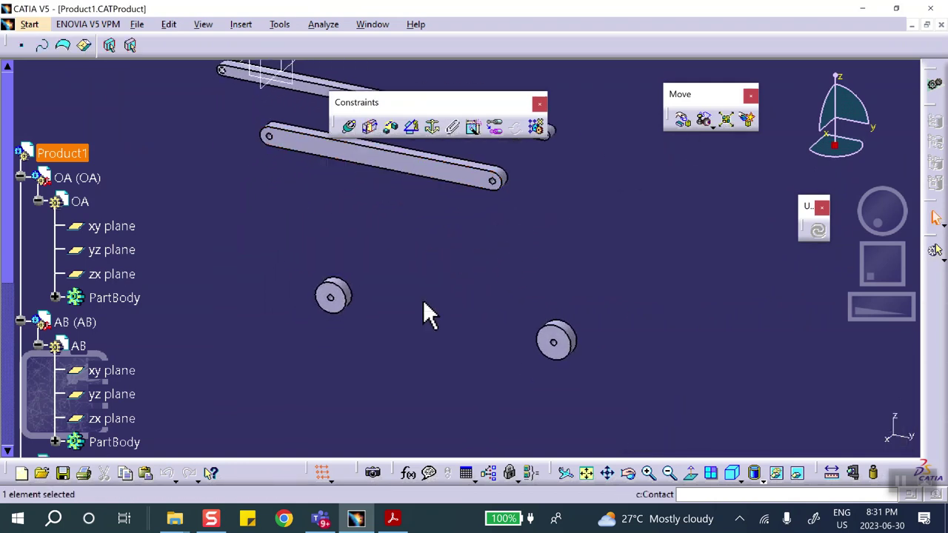
{"action": "left_click", "coordinate": [432, 126]}
{"action": "left_click", "coordinate": [341, 296]}
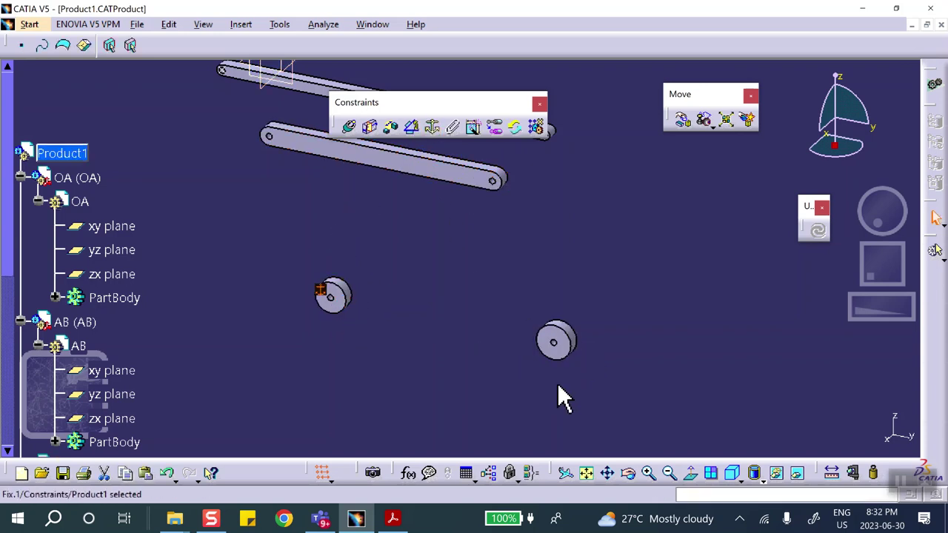
Start a coincidence constraint with the view zoomed in on the links' holes
{"action": "middle_click_drag", "start_coordinate": [402, 332], "coordinate": [377, 389]}
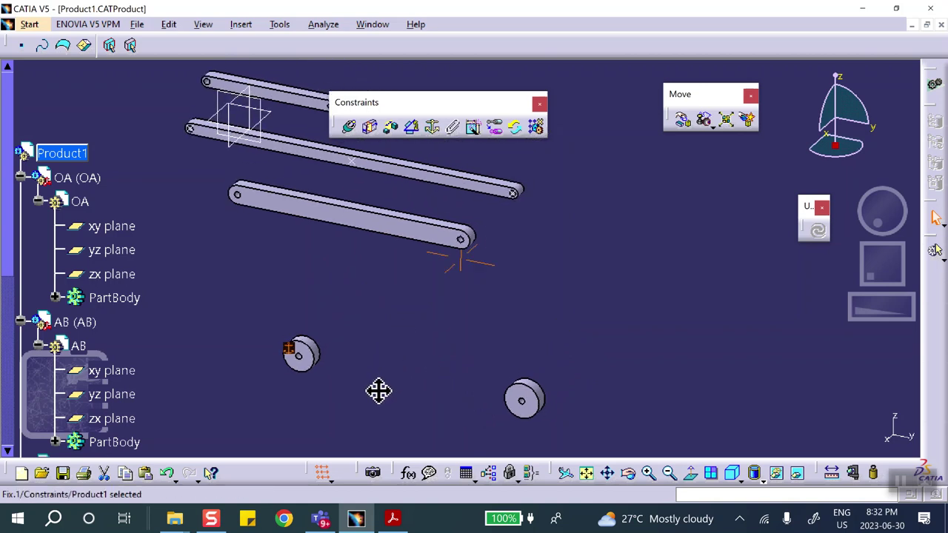
{"action": "middle_click_drag", "start_coordinate": [381, 348], "coordinate": [459, 399]}
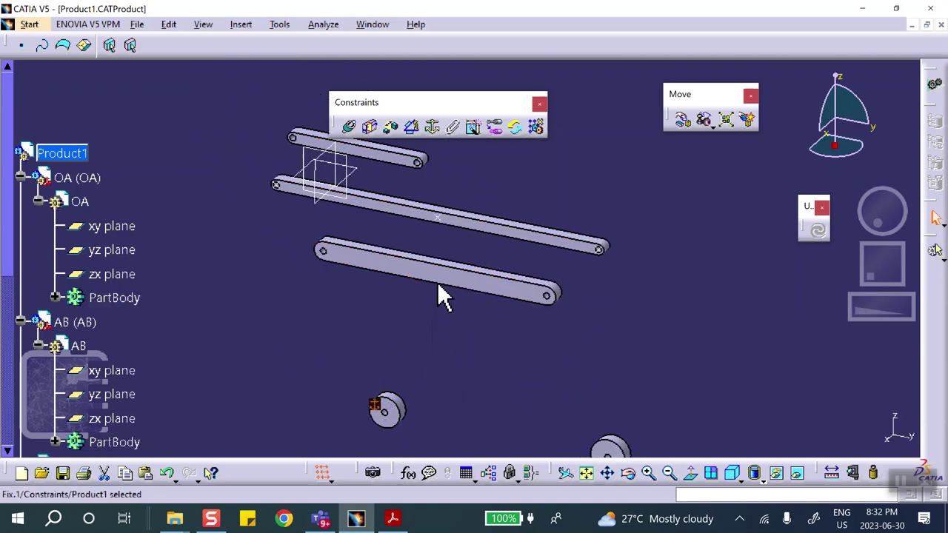
{"action": "left_click", "coordinate": [353, 129]}
{"action": "middle_click_drag", "start_coordinate": [299, 219], "coordinate": [271, 237]}
Make the top link's hole axis coincide with the matching pivot axis
{"action": "left_click", "coordinate": [215, 208]}
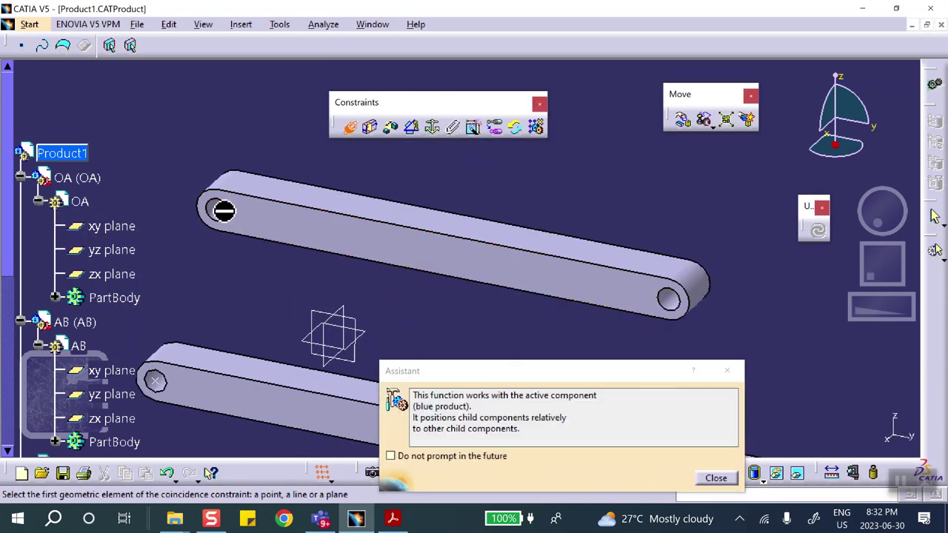
{"action": "middle_click_drag", "start_coordinate": [309, 280], "coordinate": [362, 325]}
{"action": "left_click", "coordinate": [249, 293]}
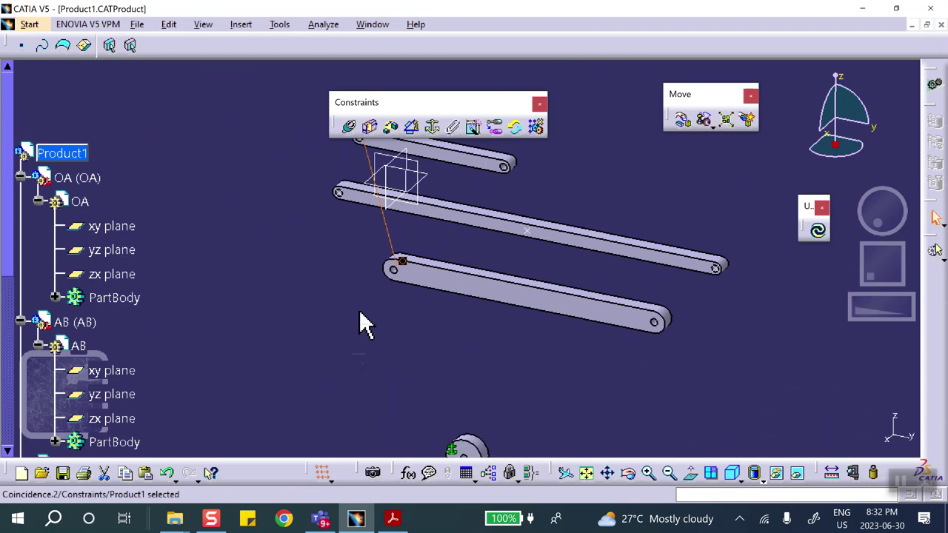
Make link OA's face coincide with the pivot cylinder face (Coincidence.3) and update the assembly
{"action": "left_click", "coordinate": [350, 128]}
{"action": "middle_click_drag", "start_coordinate": [286, 171], "coordinate": [379, 185]}
{"action": "left_click", "coordinate": [334, 207]}
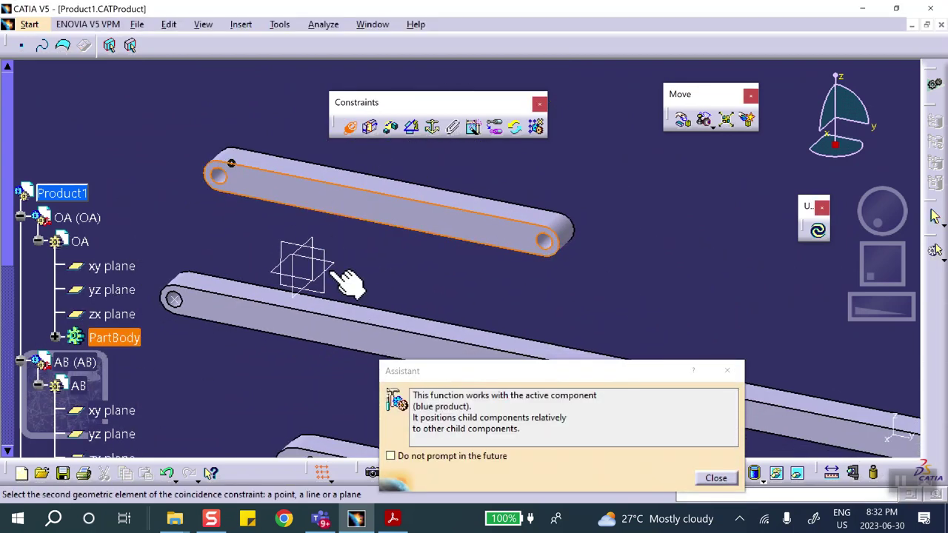
{"action": "middle_click_drag", "start_coordinate": [344, 280], "coordinate": [296, 105]}
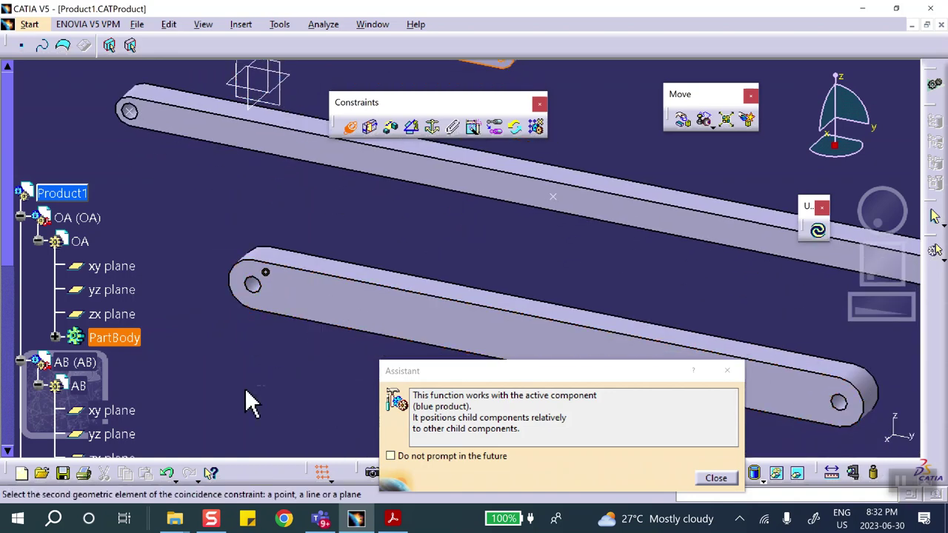
{"action": "middle_click_drag", "start_coordinate": [252, 404], "coordinate": [264, 187]}
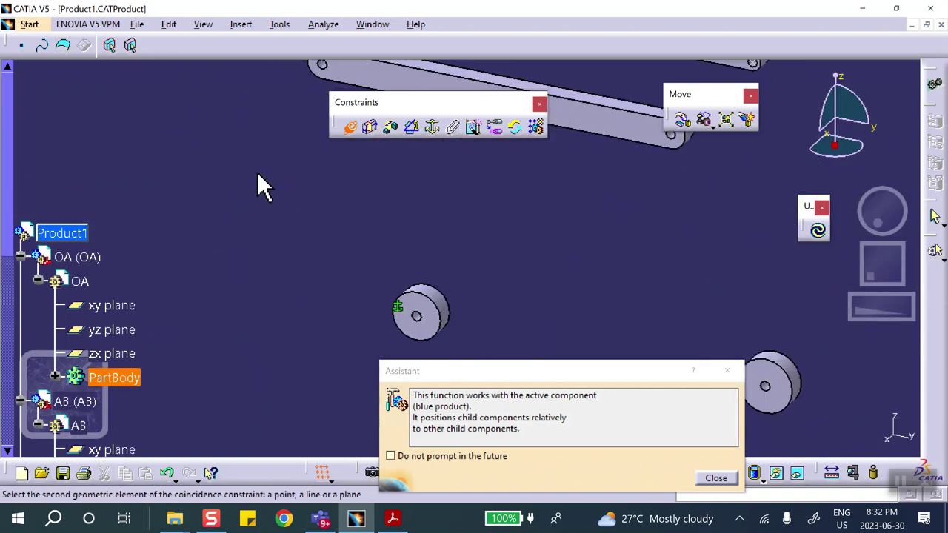
{"action": "left_click", "coordinate": [421, 311]}
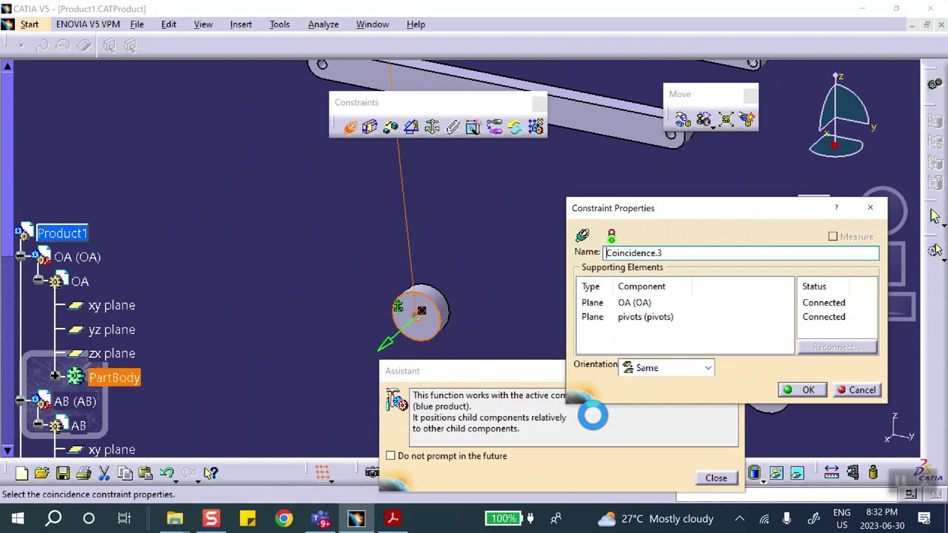
{"action": "left_click", "coordinate": [809, 390]}
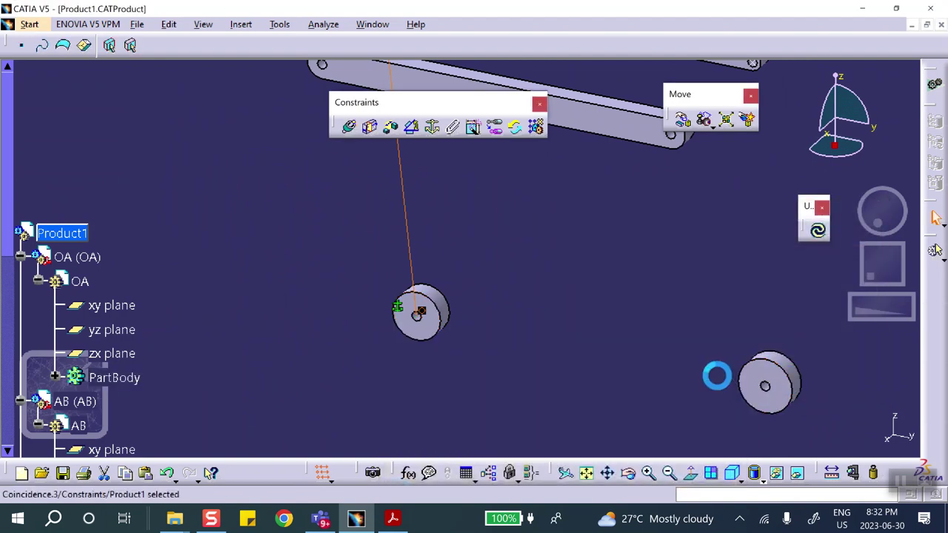
{"action": "left_click", "coordinate": [819, 231]}
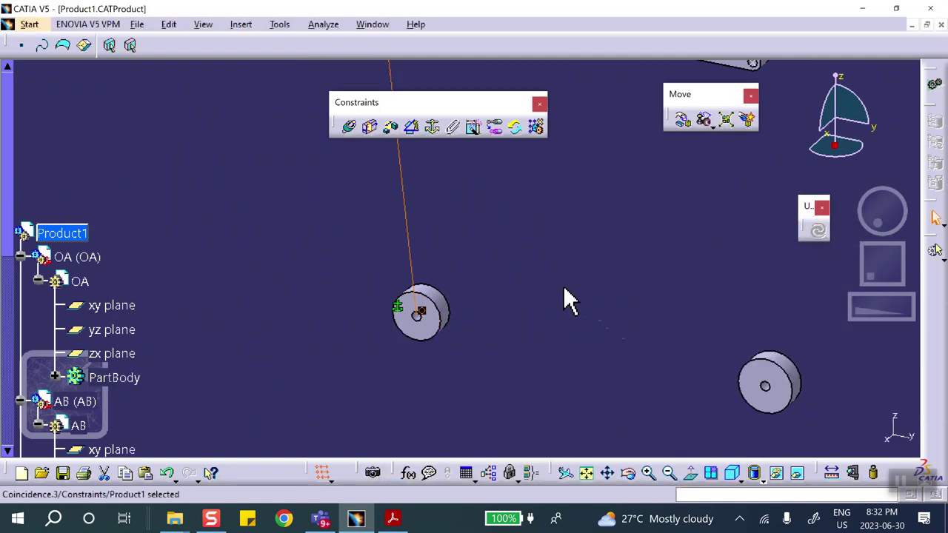
{"action": "mouse_move", "coordinate": [551, 283]}
{"action": "middle_mouse_down"}
{"action": "mouse_move", "coordinate": [536, 302]}
{"action": "mouse_move", "coordinate": [540, 449]}
{"action": "mouse_move", "coordinate": [528, 402]}
{"action": "mouse_move", "coordinate": [482, 412]}
{"action": "mouse_move", "coordinate": [469, 214]}
{"action": "mouse_move", "coordinate": [479, 322]}
{"action": "middle_mouse_up"}
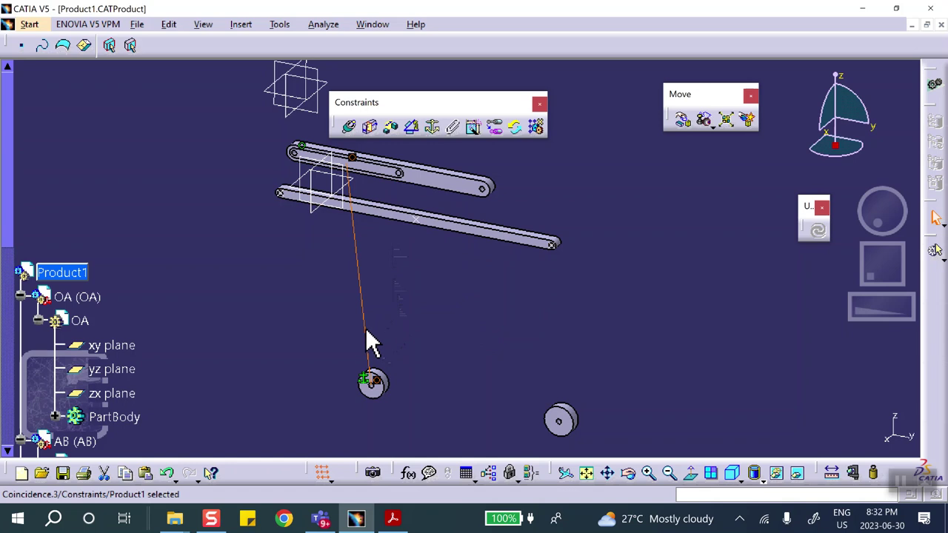
Undo the last update and expand the Constraints list in the tree
{"action": "key", "text": "ctrl+z"}
{"action": "left_click", "coordinate": [291, 333]}
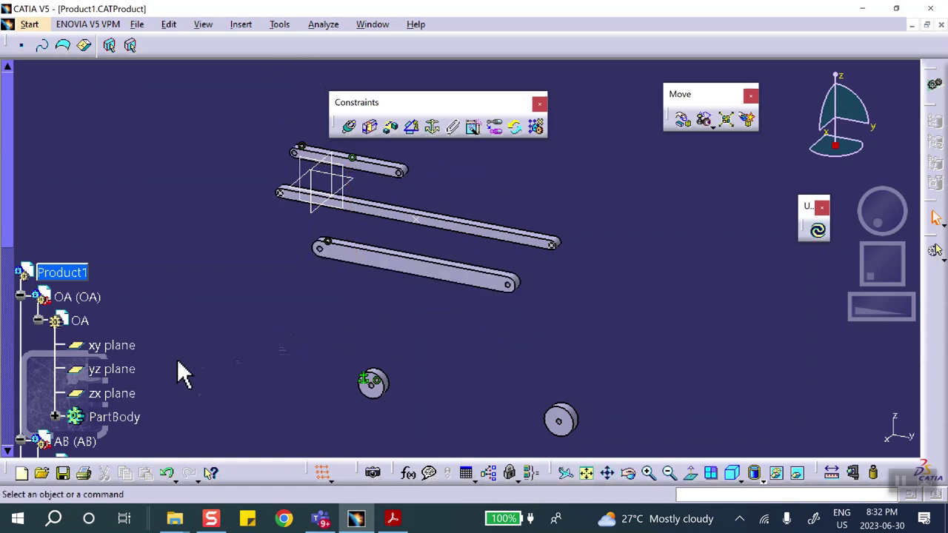
{"action": "scroll", "coordinate": [177, 359], "scroll_direction": "down", "scroll_amount": 10}
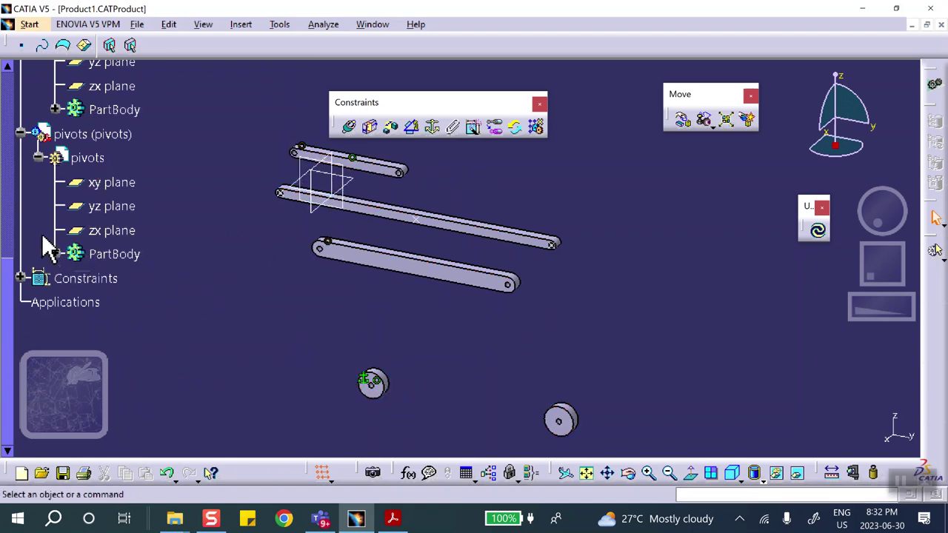
{"action": "left_click", "coordinate": [20, 279]}
{"action": "scroll", "coordinate": [127, 258], "scroll_direction": "down", "scroll_amount": 3}
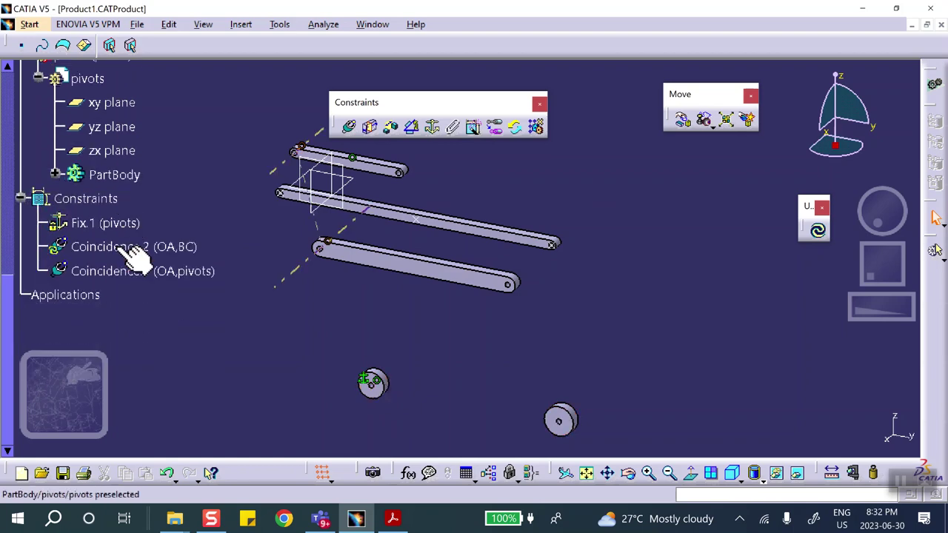
Delete the Coincidence.3 and Coincidence.2 constraints
{"action": "left_click", "coordinate": [157, 231]}
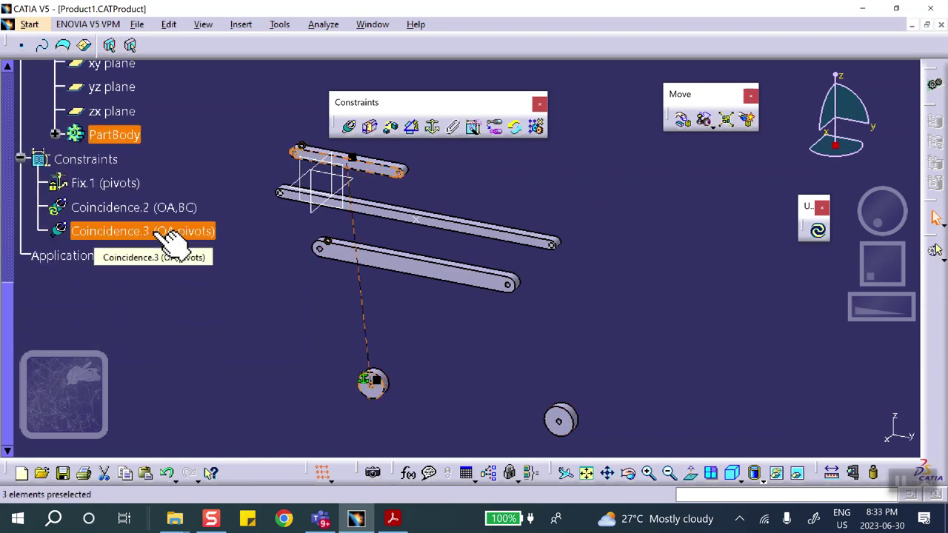
{"action": "right_click", "coordinate": [171, 234]}
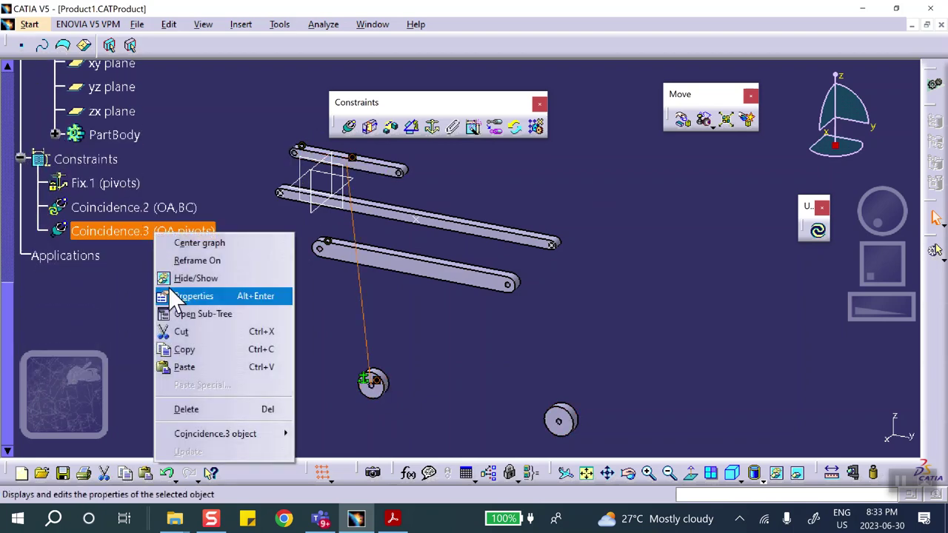
{"action": "left_click", "coordinate": [192, 407]}
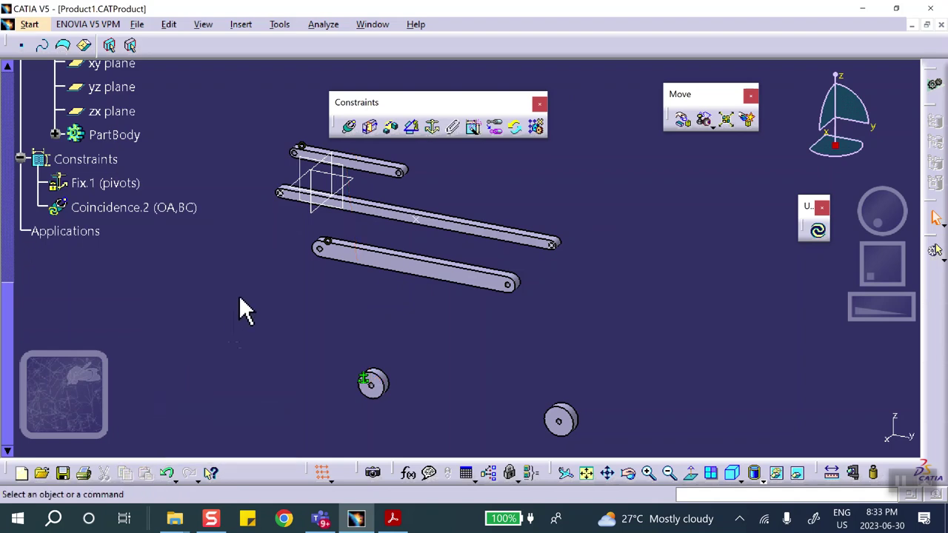
{"action": "right_click", "coordinate": [179, 204]}
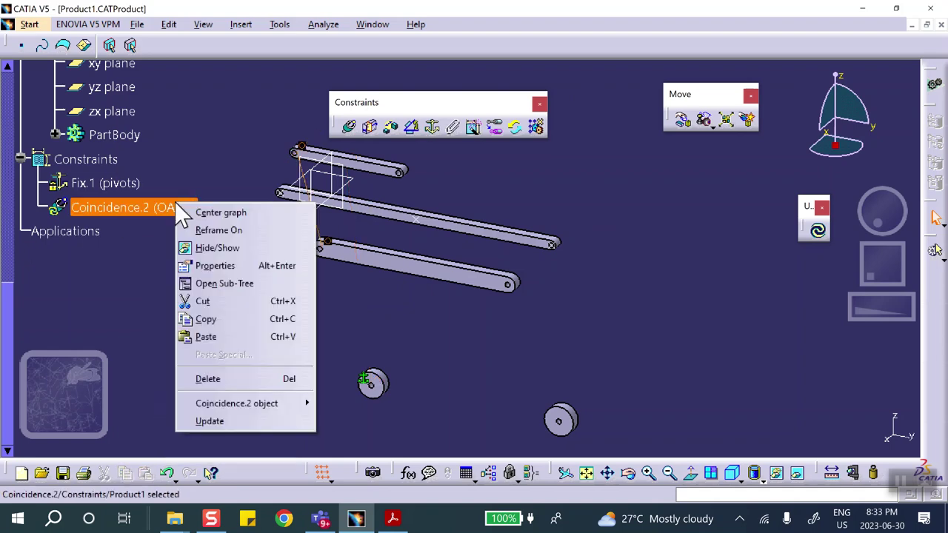
{"action": "left_click", "coordinate": [215, 378]}
{"action": "middle_click_drag", "start_coordinate": [221, 323], "coordinate": [281, 364]}
Make link OA's hole axis coincide with the pivot axis (Coincidence.4)
{"action": "left_click", "coordinate": [350, 127]}
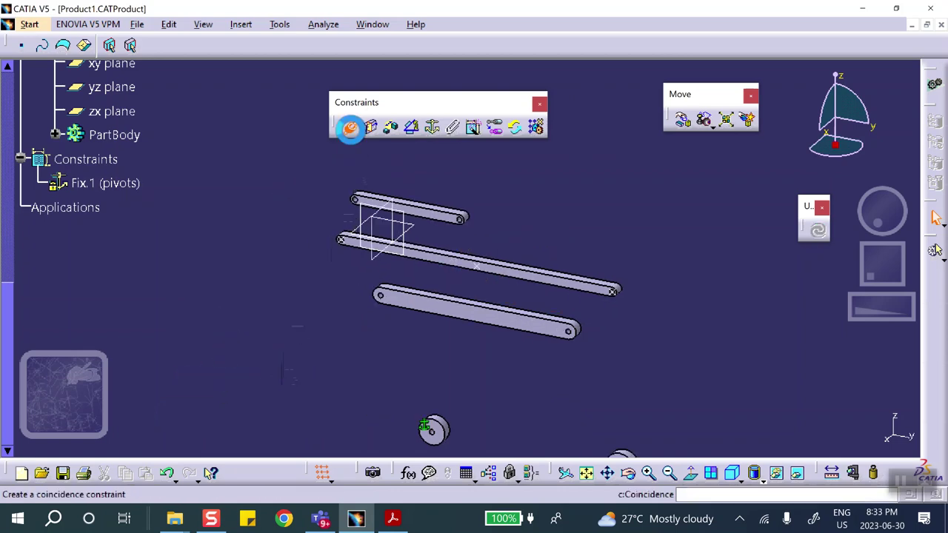
{"action": "middle_click_drag", "start_coordinate": [267, 286], "coordinate": [306, 200]}
{"action": "left_click", "coordinate": [276, 190]}
{"action": "middle_click_drag", "start_coordinate": [277, 279], "coordinate": [250, 93]}
{"action": "middle_click_drag", "start_coordinate": [342, 318], "coordinate": [400, 322]}
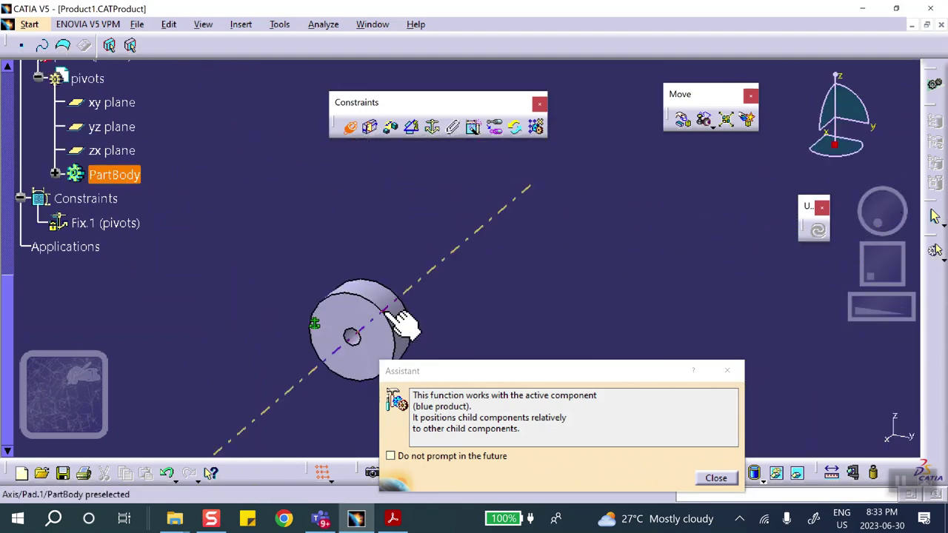
{"action": "left_click", "coordinate": [354, 335]}
{"action": "middle_click_drag", "start_coordinate": [400, 268], "coordinate": [368, 158]}
Make the pivot cylinder face coincide with link OA's face (Coincidence.5) and update
{"action": "left_click", "coordinate": [351, 128]}
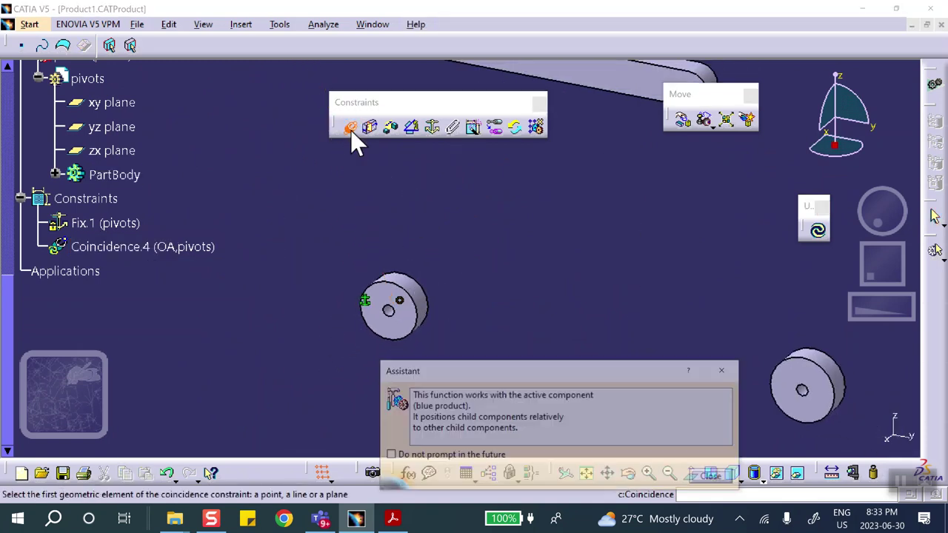
{"action": "left_click", "coordinate": [399, 303]}
{"action": "middle_click_drag", "start_coordinate": [362, 237], "coordinate": [423, 249]}
{"action": "left_click", "coordinate": [383, 249]}
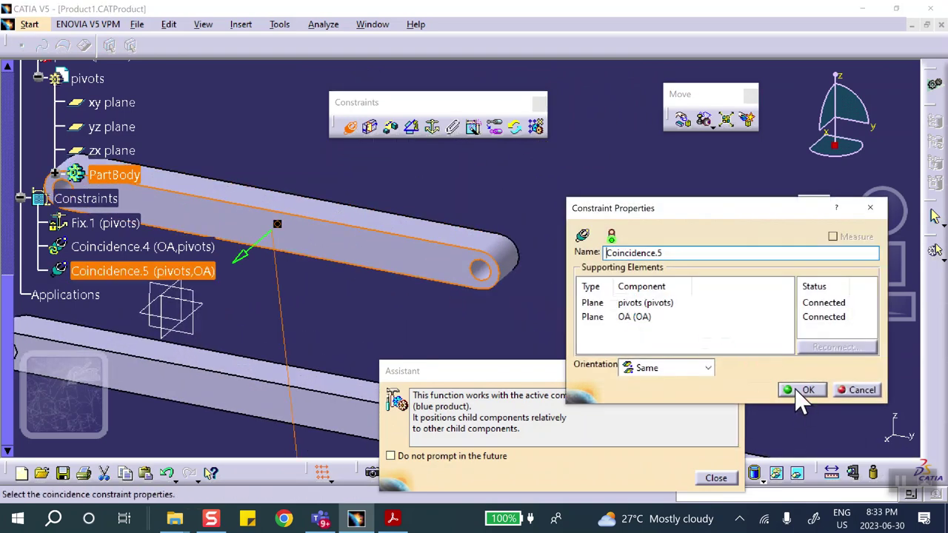
{"action": "left_click", "coordinate": [803, 391]}
{"action": "left_click", "coordinate": [819, 234]}
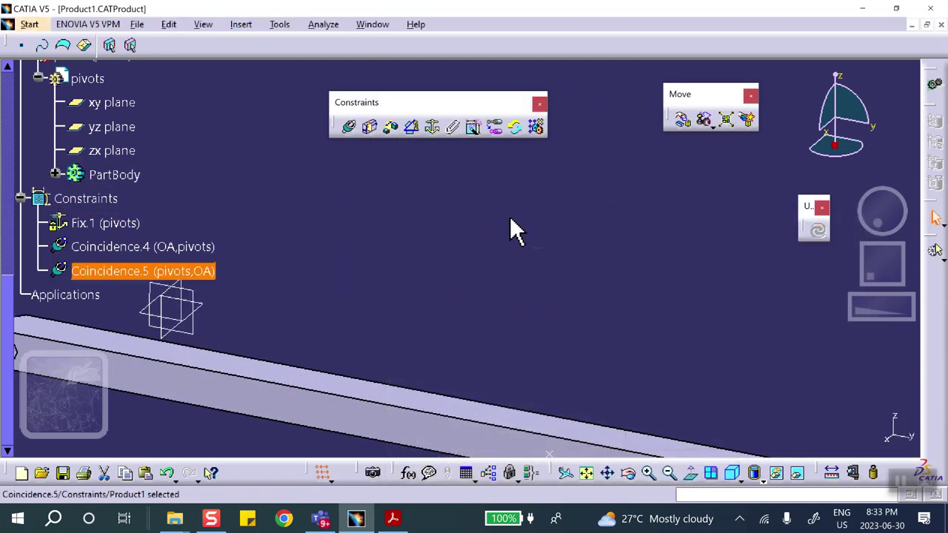
Re-confirm the Coincidence.5 definition and update so link OA seats on the pivot pin
{"action": "middle_click_drag", "start_coordinate": [503, 393], "coordinate": [454, 225]}
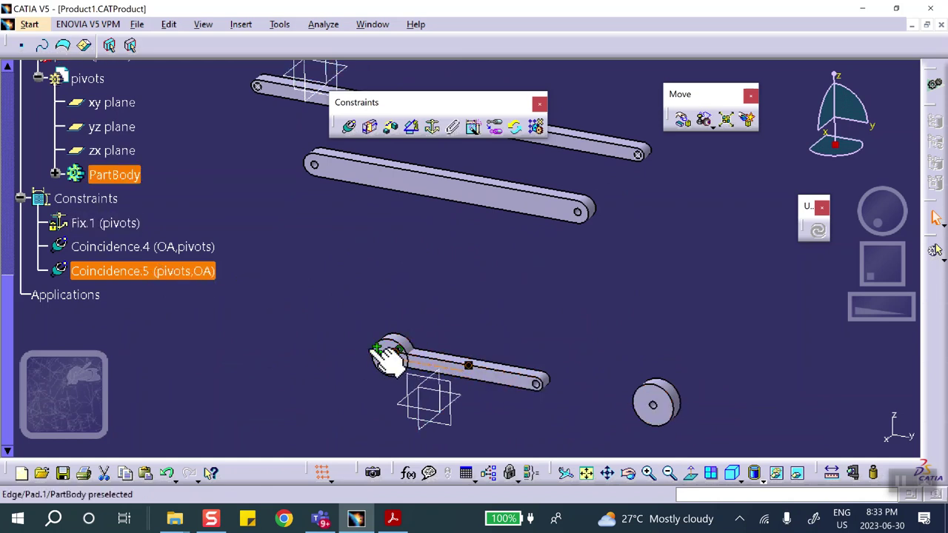
{"action": "double_click", "coordinate": [172, 273]}
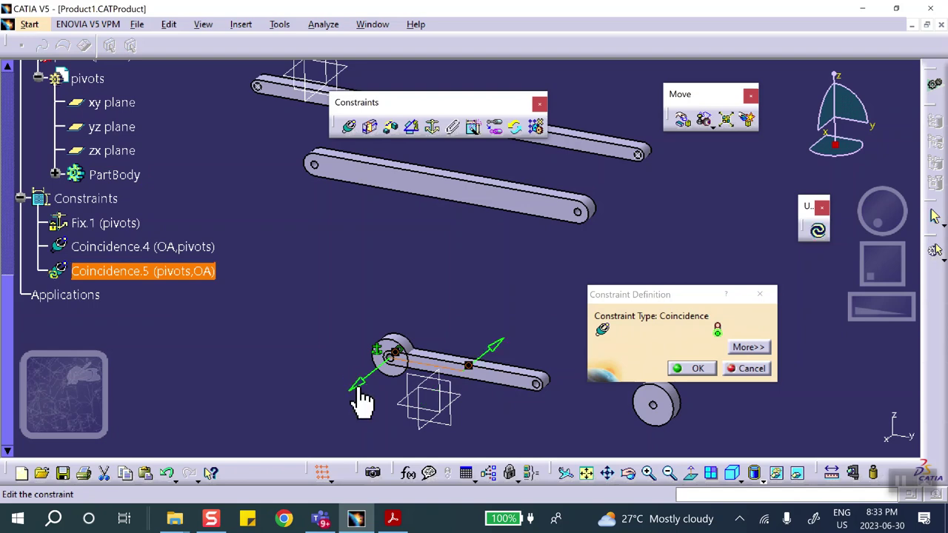
{"action": "left_click", "coordinate": [697, 368]}
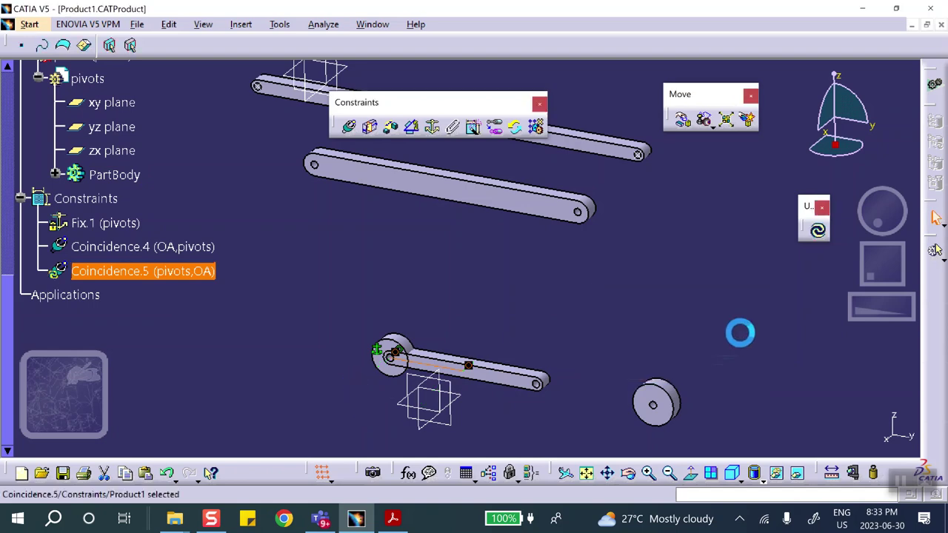
{"action": "left_click", "coordinate": [821, 231]}
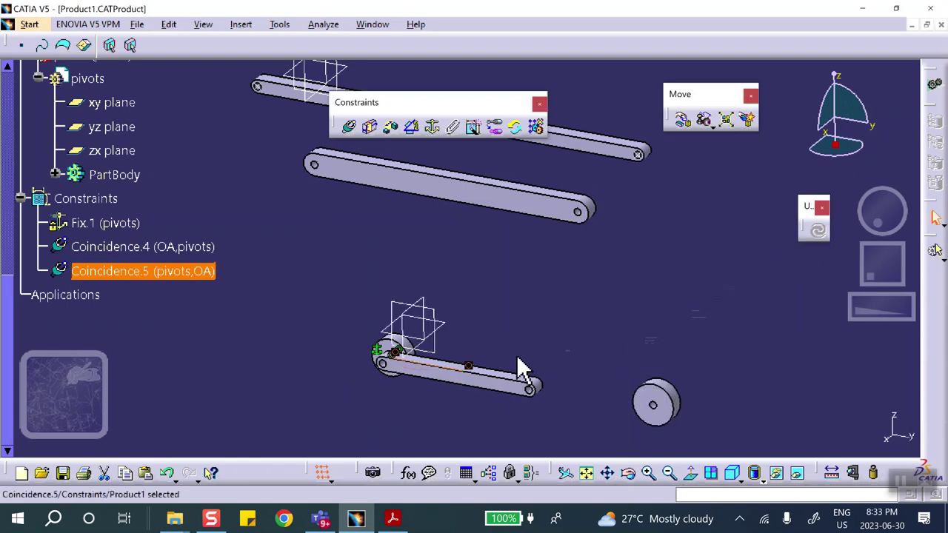
{"action": "middle_click_drag", "start_coordinate": [543, 394], "coordinate": [589, 355]}
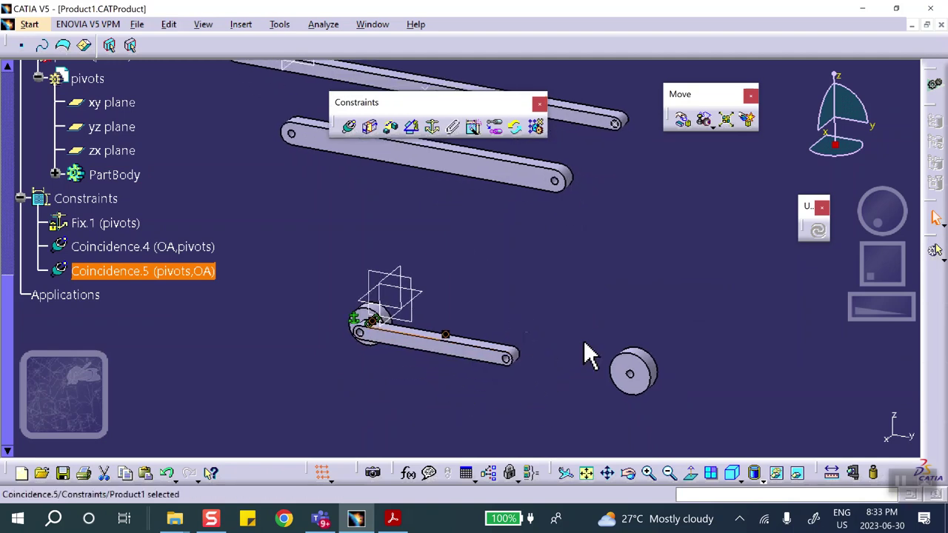
Rotate link OA upward about its pivot edge so it stands tilted on the pin
{"action": "left_click", "coordinate": [682, 125]}
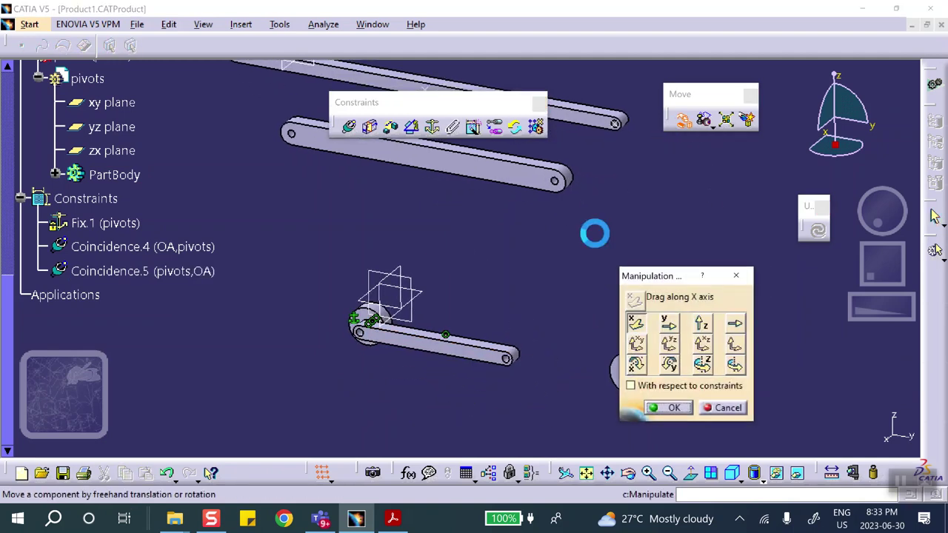
{"action": "left_click", "coordinate": [733, 364]}
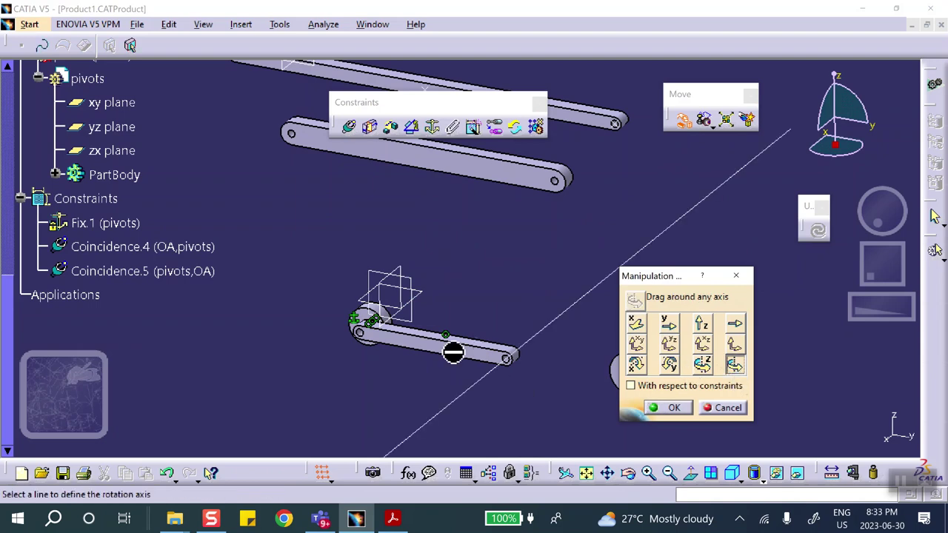
{"action": "left_click", "coordinate": [377, 320]}
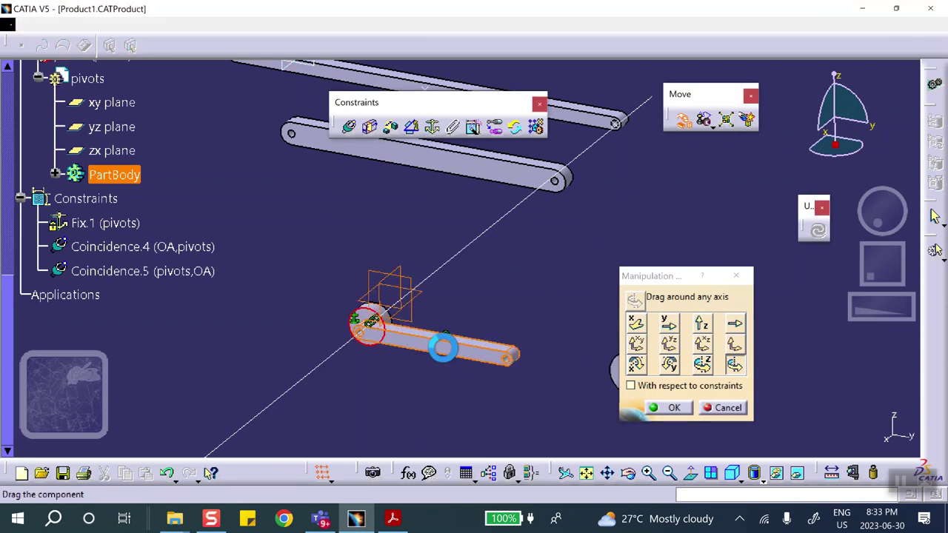
{"action": "left_click_drag", "start_coordinate": [442, 345], "coordinate": [433, 219]}
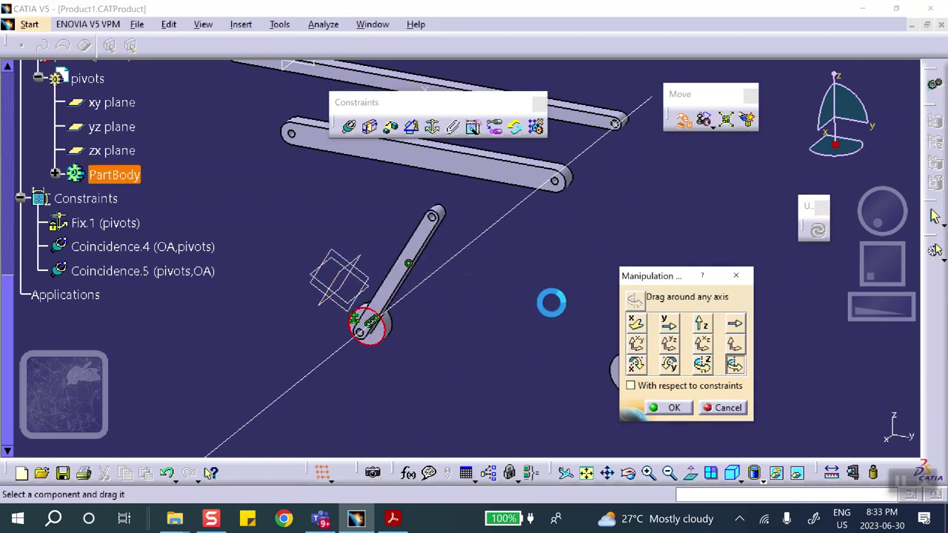
{"action": "left_click", "coordinate": [673, 408]}
{"action": "middle_click_drag", "start_coordinate": [512, 320], "coordinate": [493, 397]}
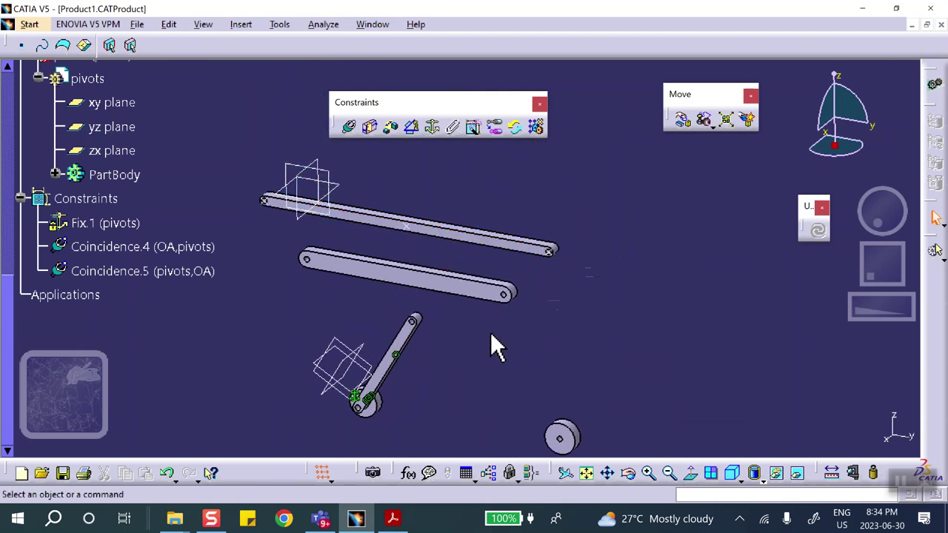
{"action": "middle_click_drag", "start_coordinate": [491, 337], "coordinate": [504, 238]}
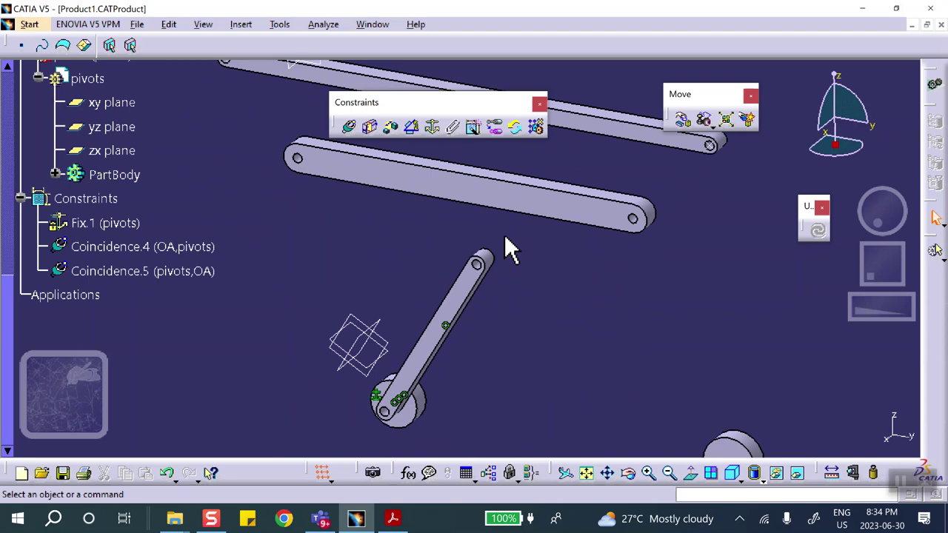
Make link OA's end hole axis coincide with link AB's hole axis (Coincidence.6)
{"action": "left_click", "coordinate": [349, 126]}
{"action": "middle_click_drag", "start_coordinate": [353, 148], "coordinate": [303, 219]}
{"action": "left_click", "coordinate": [440, 308]}
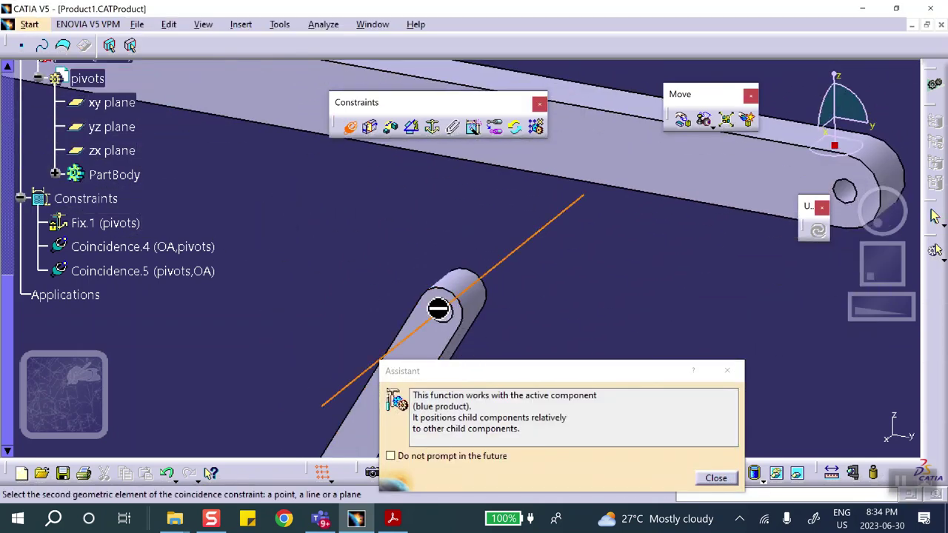
{"action": "middle_click_drag", "start_coordinate": [367, 250], "coordinate": [726, 318]}
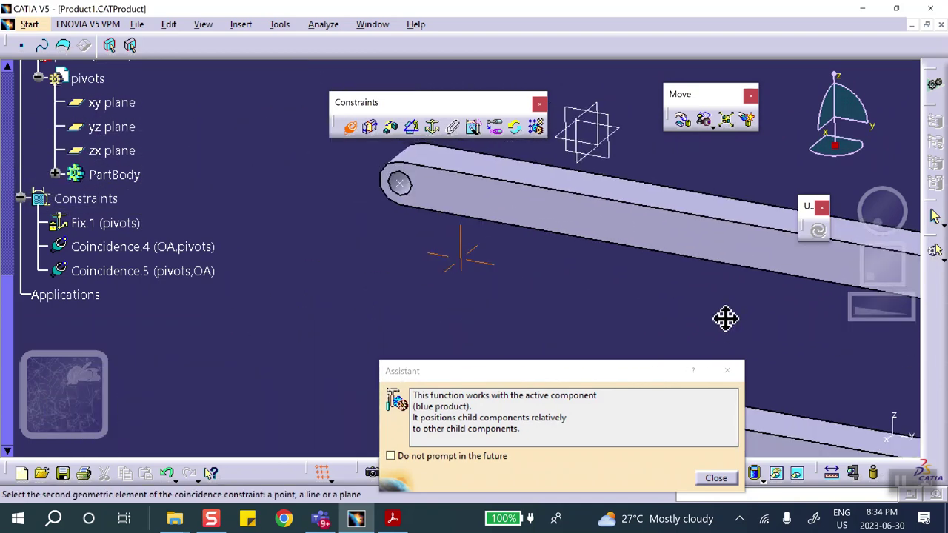
{"action": "left_click", "coordinate": [415, 199]}
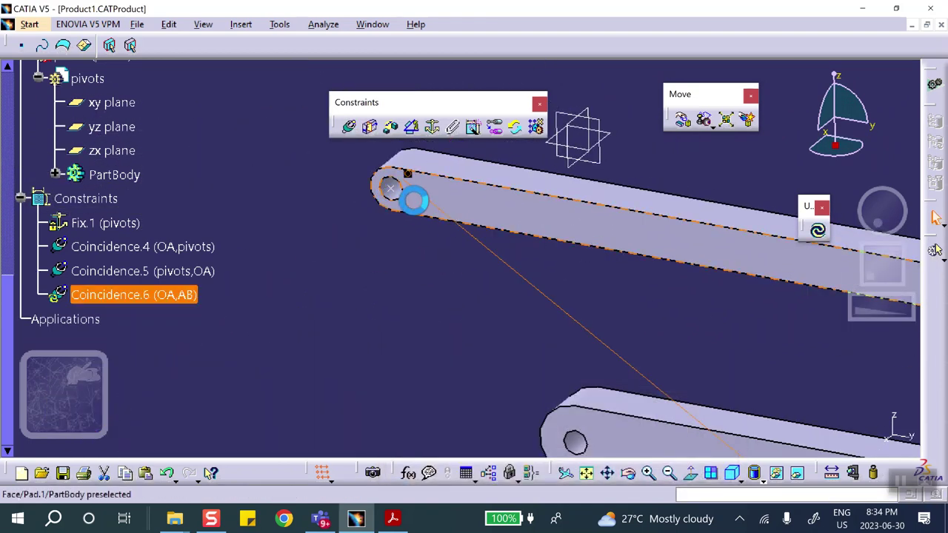
Make link AB's face coincide with link OA's face (Coincidence.7), update, and select Coincidence.7
{"action": "left_click", "coordinate": [349, 128]}
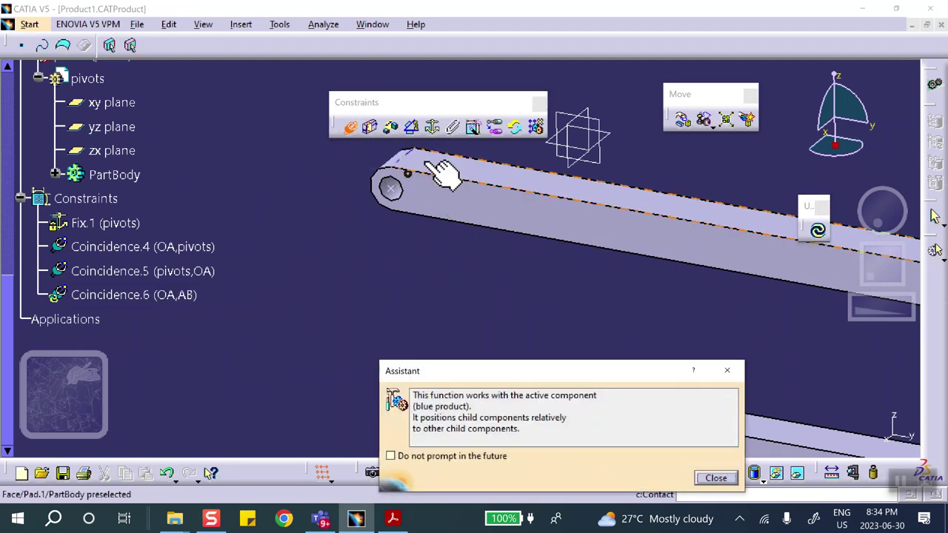
{"action": "left_click", "coordinate": [451, 199]}
{"action": "middle_click_drag", "start_coordinate": [450, 199], "coordinate": [443, 292]}
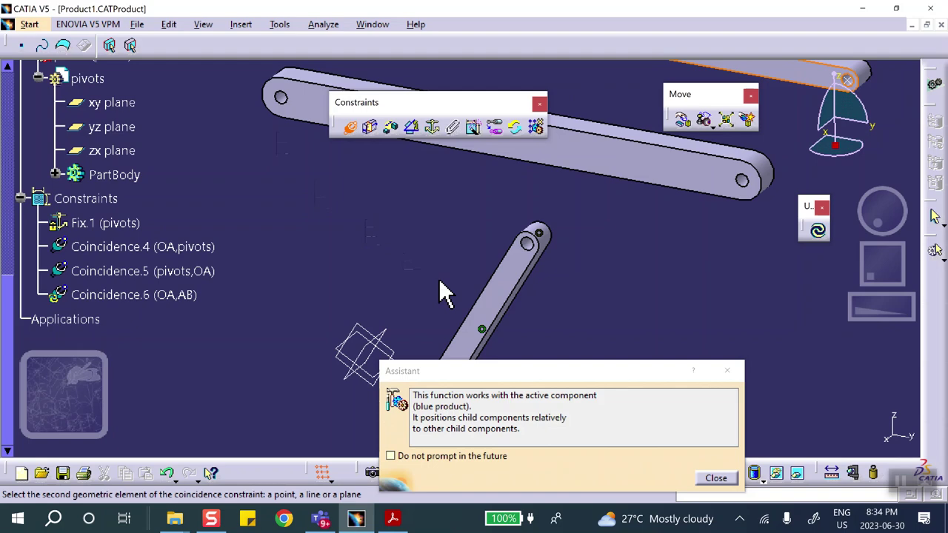
{"action": "left_click", "coordinate": [499, 277]}
{"action": "left_click", "coordinate": [819, 393]}
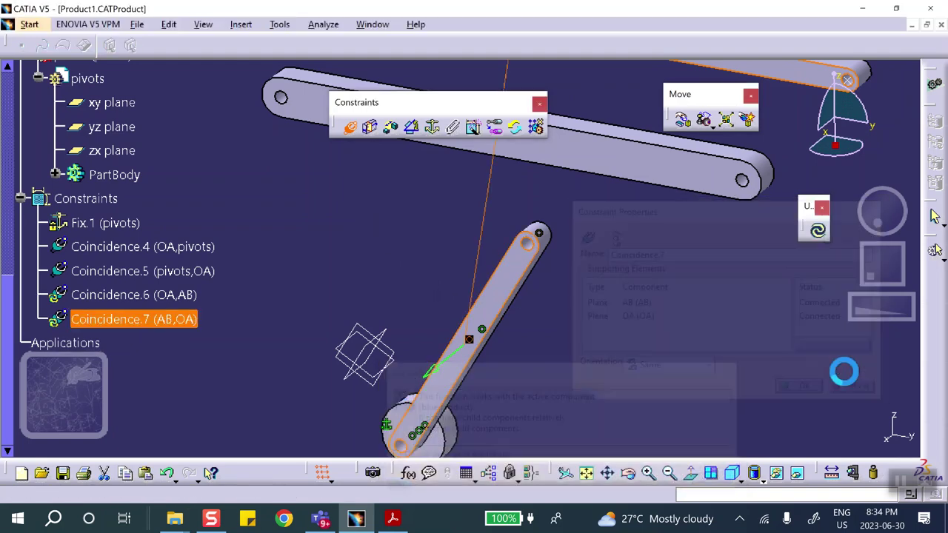
{"action": "left_click", "coordinate": [819, 233]}
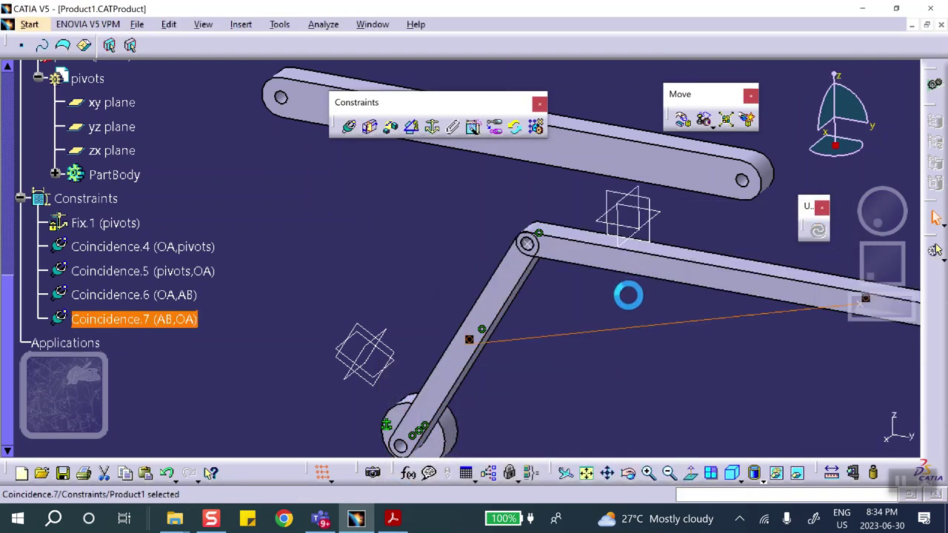
{"action": "scroll", "coordinate": [148, 296], "scroll_direction": "down", "scroll_amount": 2}
{"action": "left_click", "coordinate": [133, 200]}
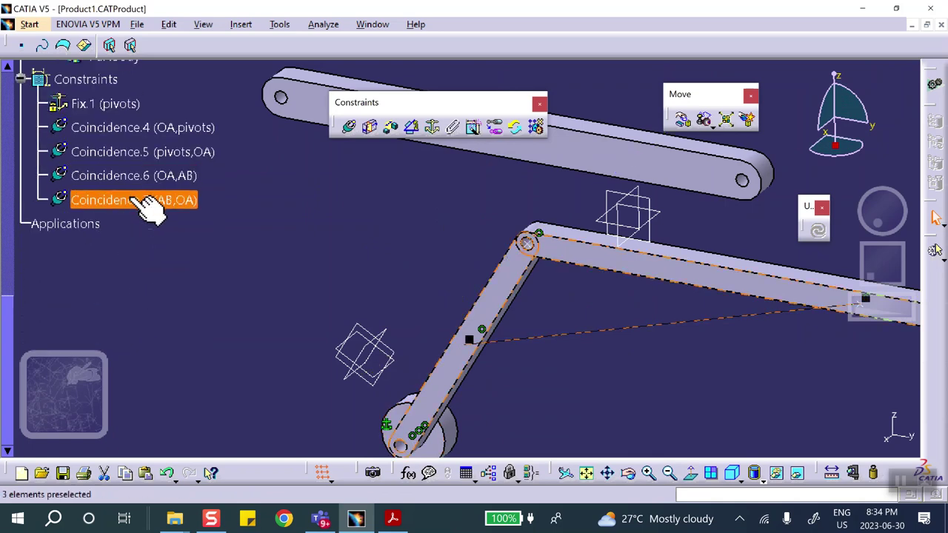
Redefine Coincidence.7 with Opposite orientation and update so link AB sits against OA
{"action": "double_click", "coordinate": [135, 200]}
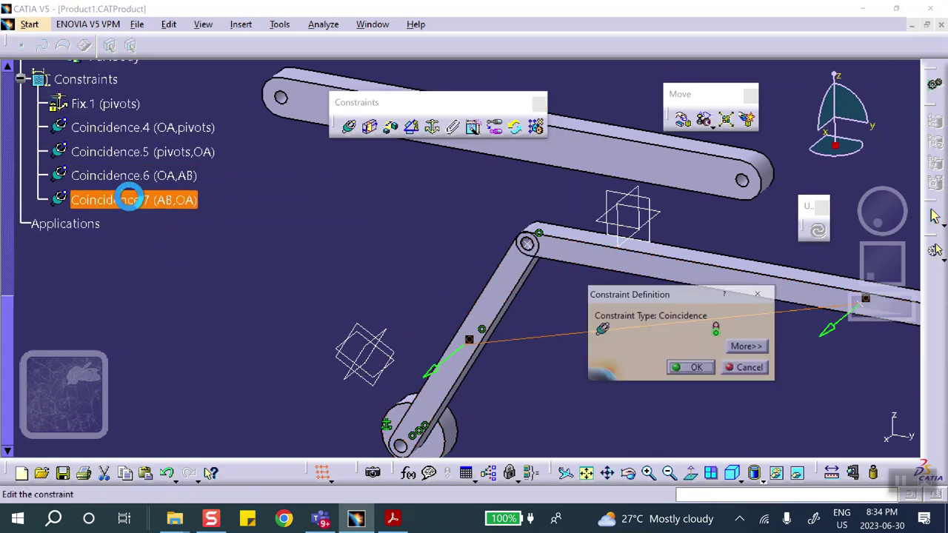
{"action": "left_click", "coordinate": [746, 347]}
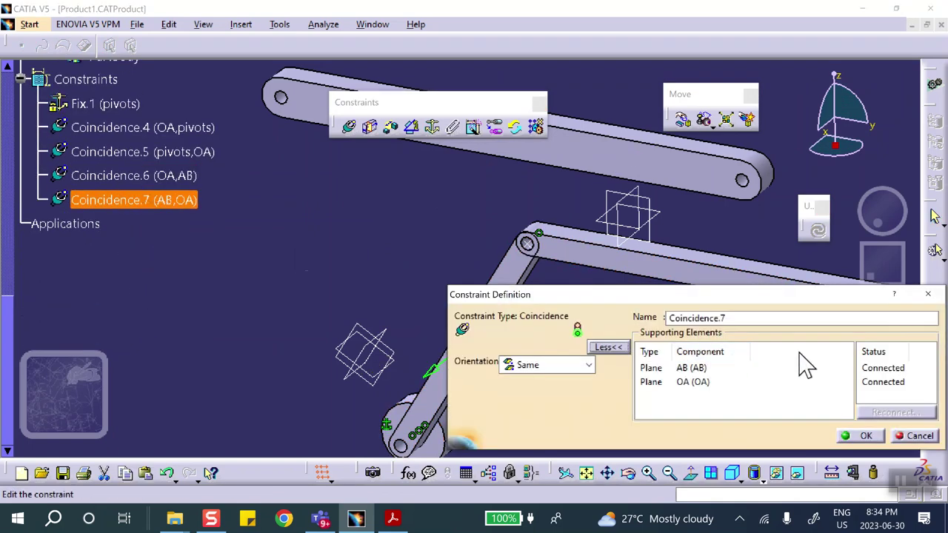
{"action": "left_click", "coordinate": [590, 366]}
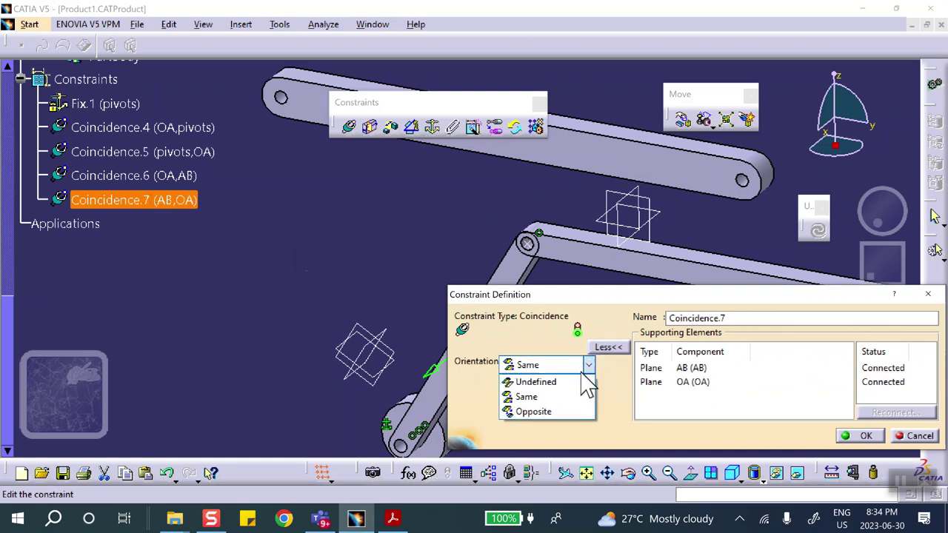
{"action": "left_click", "coordinate": [554, 411]}
{"action": "left_click", "coordinate": [865, 436]}
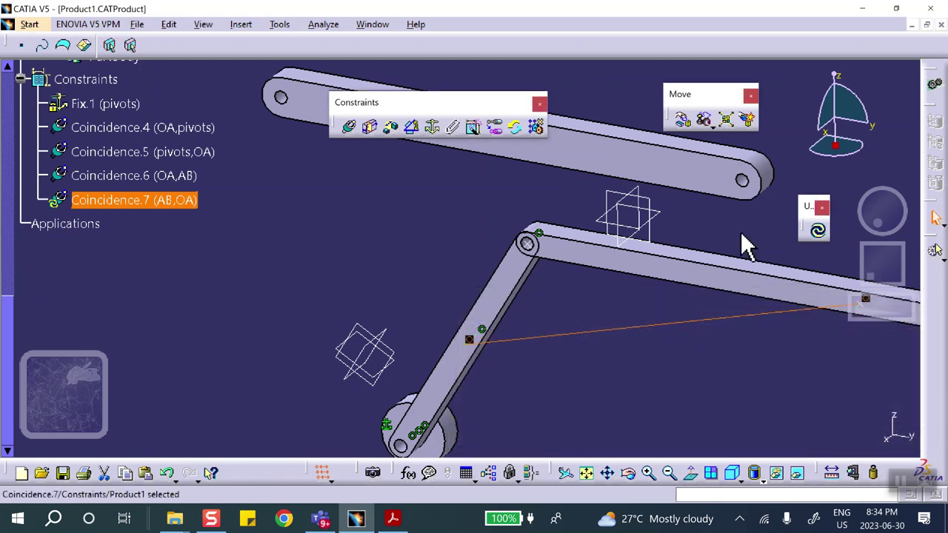
{"action": "left_click", "coordinate": [819, 232]}
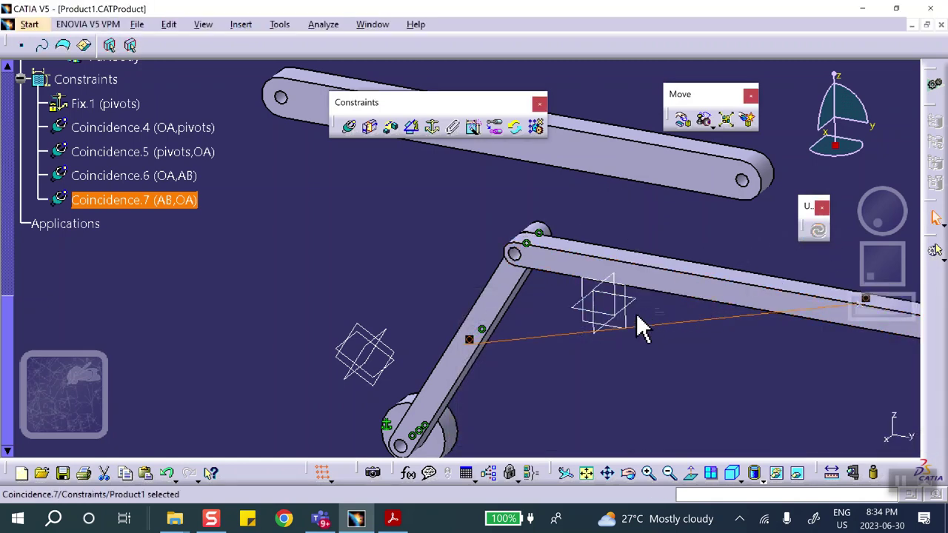
{"action": "middle_click_drag", "start_coordinate": [641, 329], "coordinate": [451, 328]}
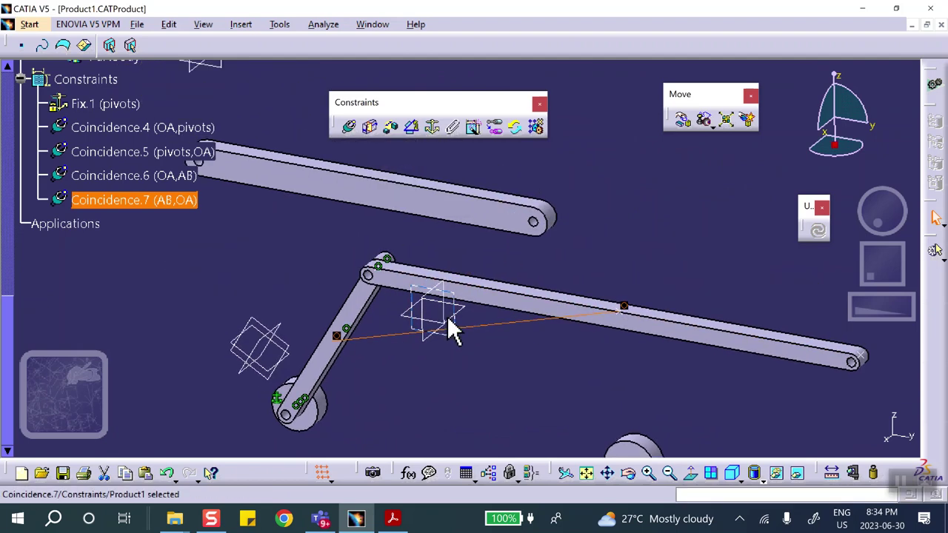
Coincide link BC's hole axis with the second pivot's hole axis (Coincidence.8) and update
{"action": "middle_click_drag", "start_coordinate": [652, 437], "coordinate": [210, 63]}
{"action": "left_click", "coordinate": [353, 125]}
{"action": "left_click", "coordinate": [619, 142]}
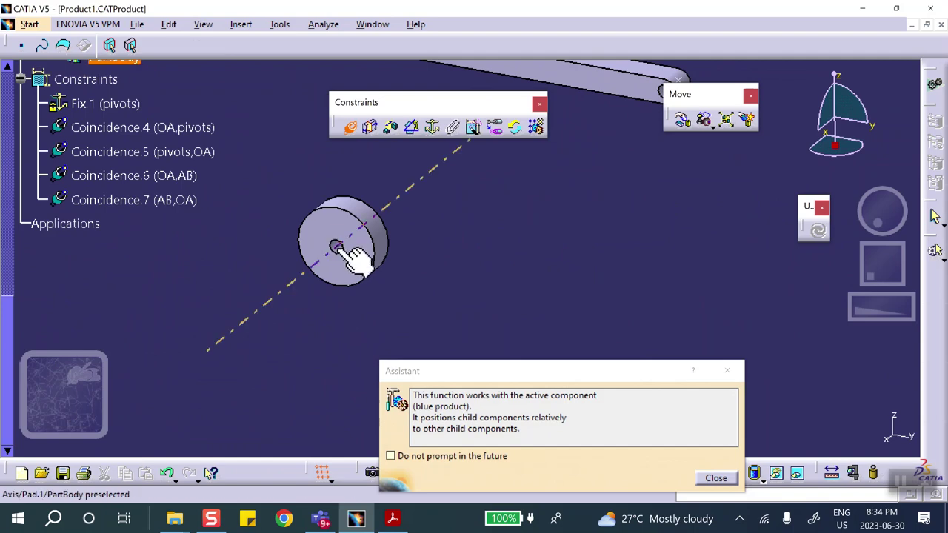
{"action": "left_click", "coordinate": [374, 243]}
{"action": "middle_click_drag", "start_coordinate": [507, 213], "coordinate": [559, 347]}
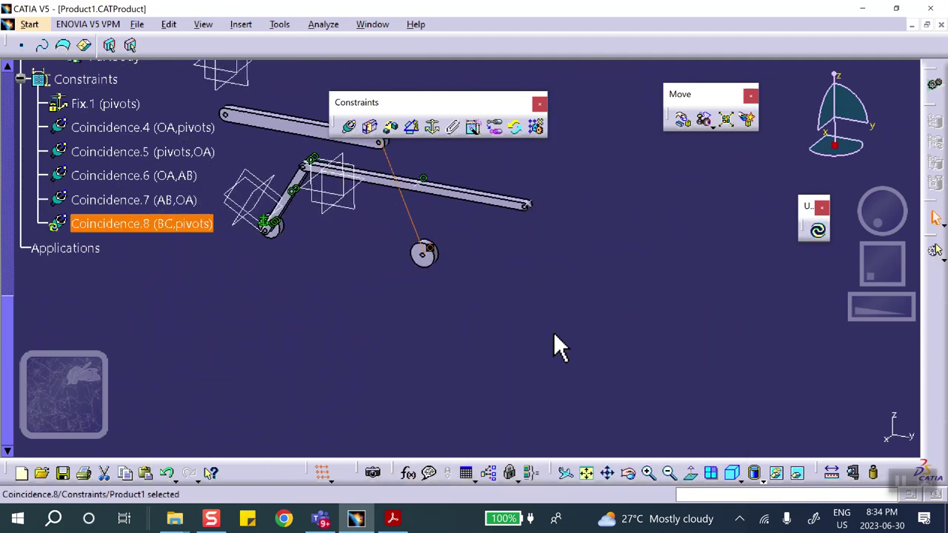
{"action": "left_click", "coordinate": [817, 231]}
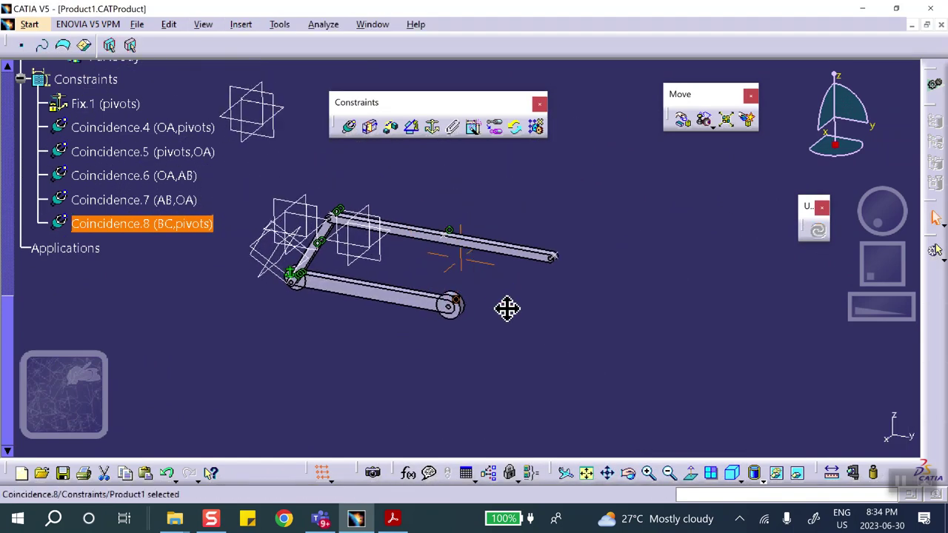
{"action": "middle_click_drag", "start_coordinate": [509, 312], "coordinate": [514, 318]}
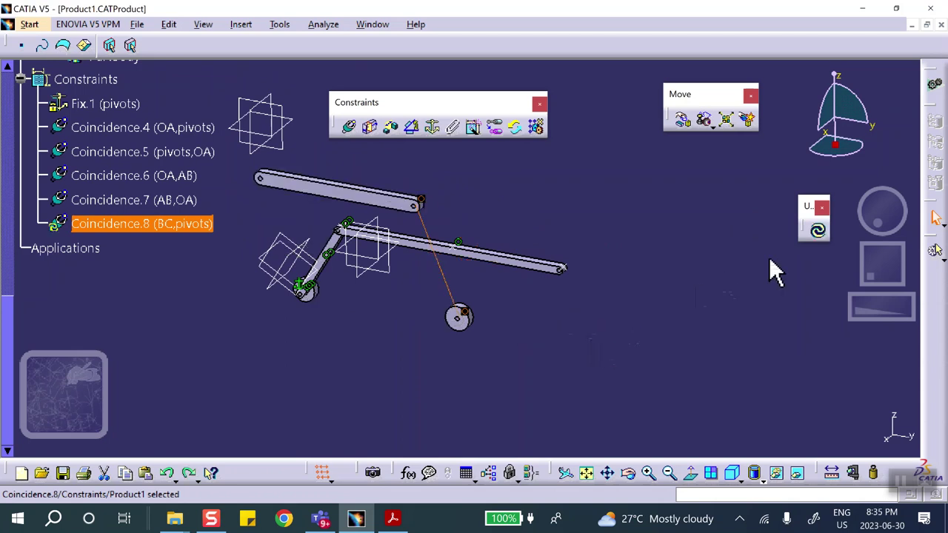
{"action": "left_click", "coordinate": [581, 224]}
Add Coincidence.9 between link BC's flat face and the pivot face, then update the assembly
{"action": "left_click", "coordinate": [351, 127]}
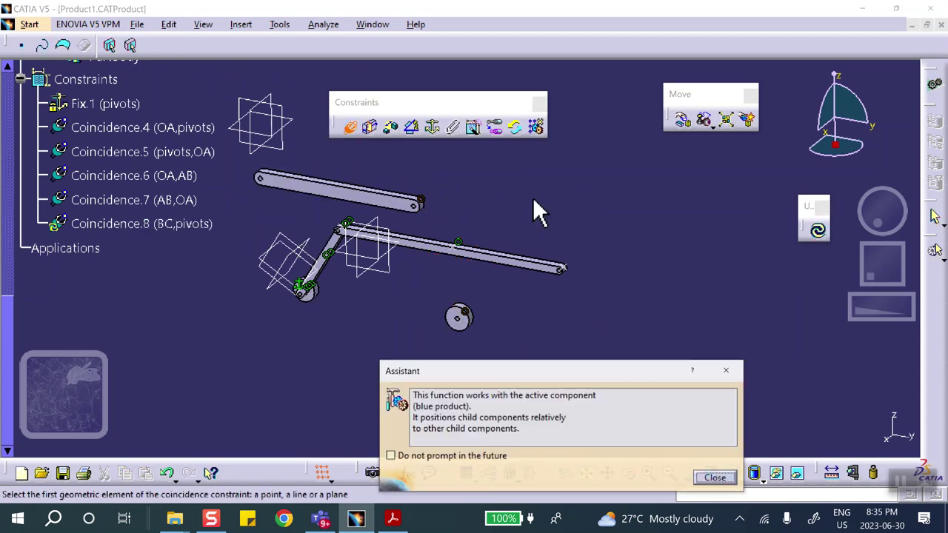
{"action": "middle_click_drag", "start_coordinate": [533, 197], "coordinate": [560, 207]}
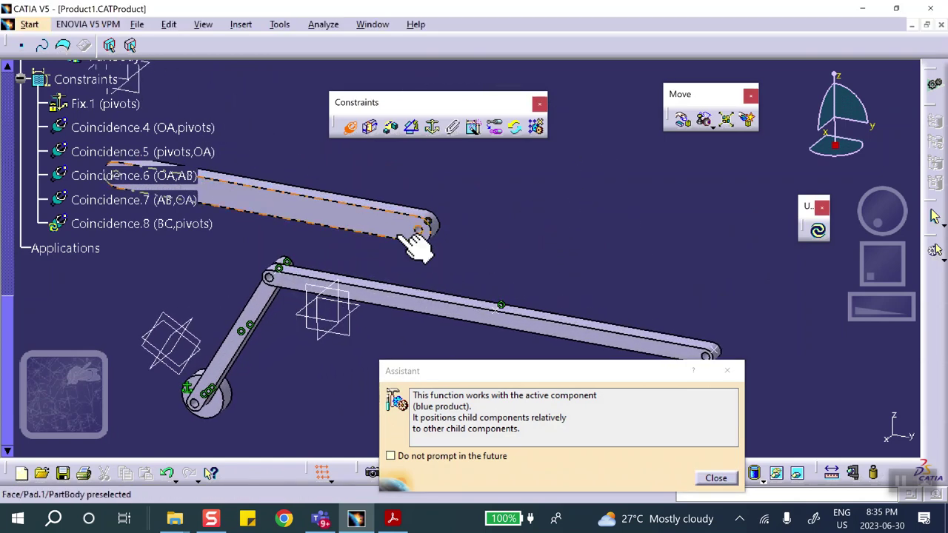
{"action": "left_click", "coordinate": [381, 225]}
{"action": "middle_click_drag", "start_coordinate": [374, 220], "coordinate": [391, 122]}
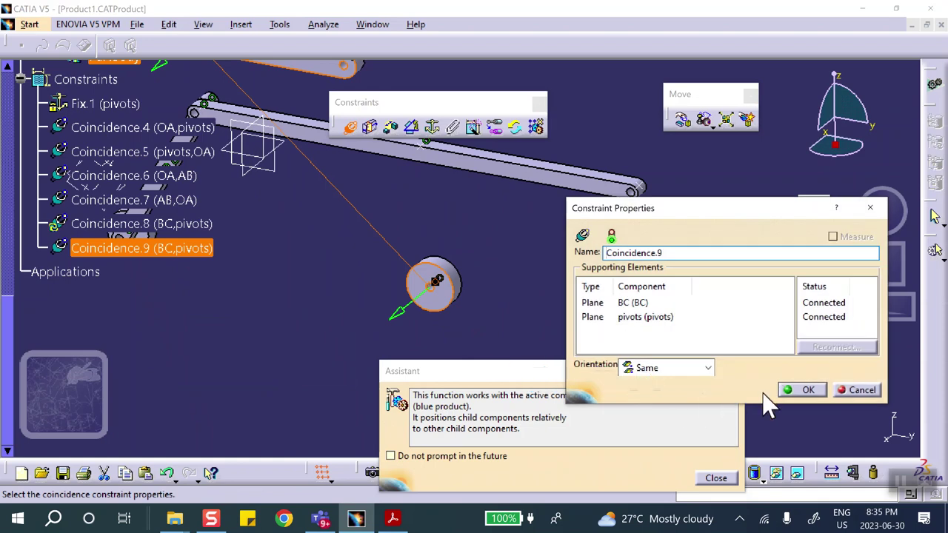
{"action": "left_click", "coordinate": [806, 390]}
{"action": "left_click", "coordinate": [817, 231]}
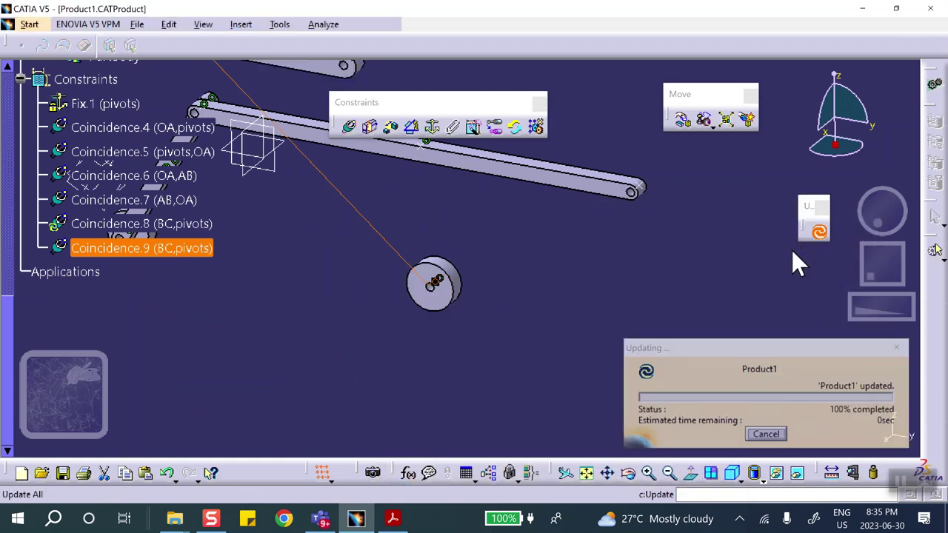
Reverse Coincidence.9's orientation and update so link BC seats against the pivot
{"action": "double_click", "coordinate": [142, 248]}
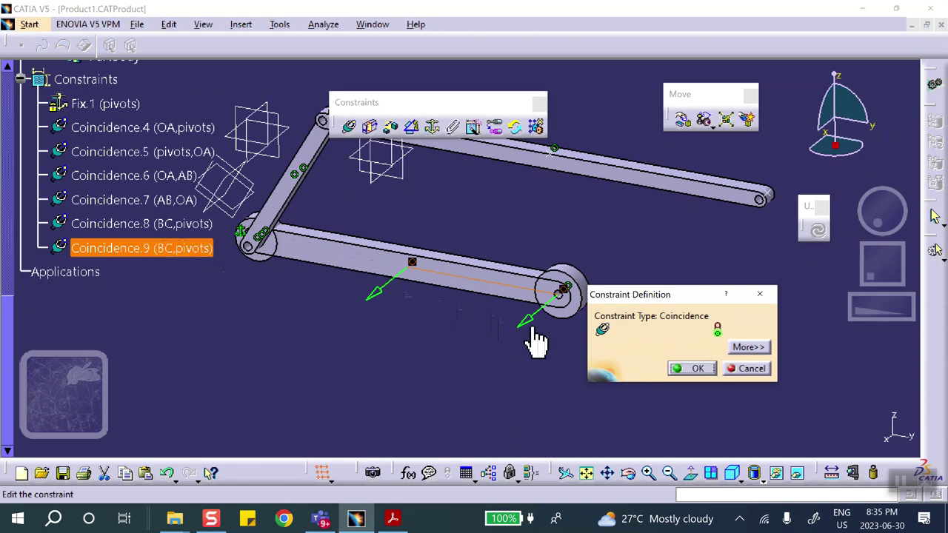
{"action": "left_click", "coordinate": [525, 323]}
{"action": "left_click", "coordinate": [693, 370]}
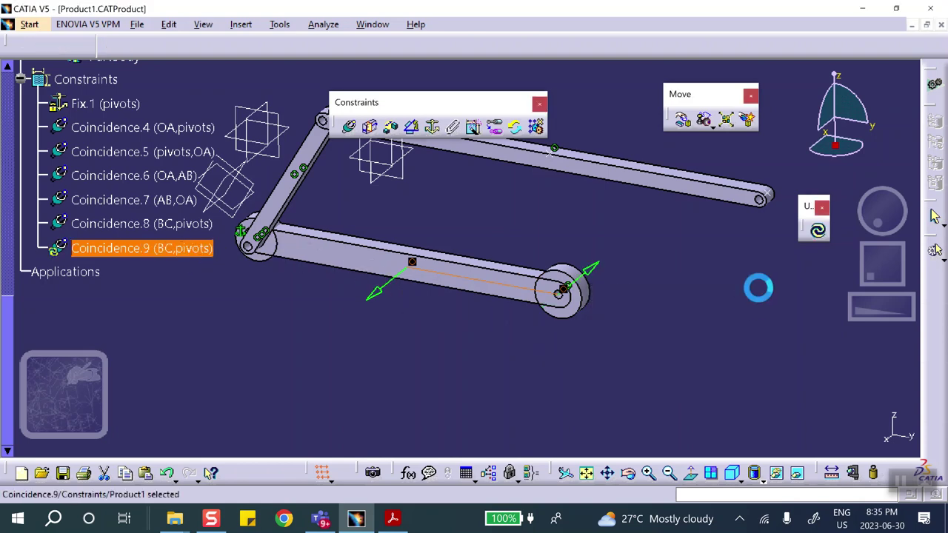
{"action": "left_click", "coordinate": [819, 233]}
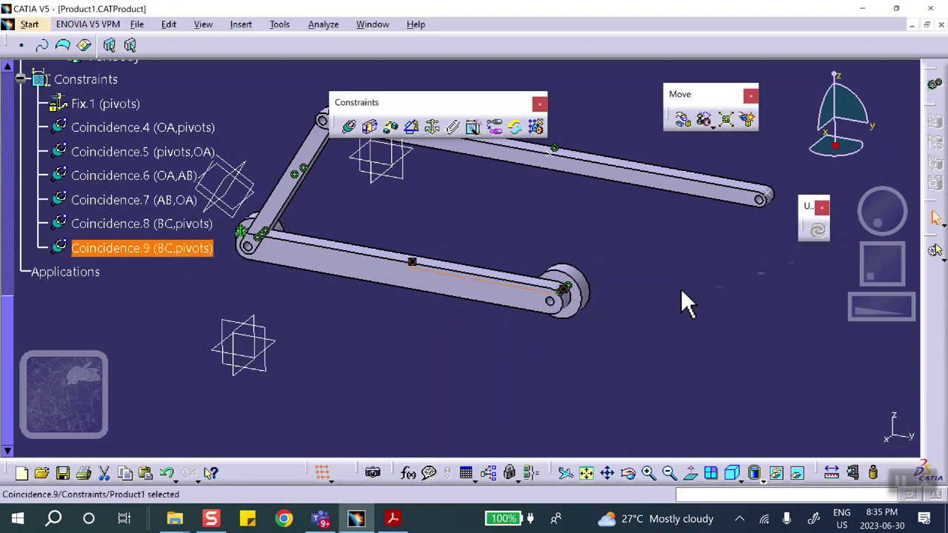
{"action": "middle_click_drag", "start_coordinate": [680, 302], "coordinate": [631, 320]}
{"action": "middle_click_drag", "start_coordinate": [563, 320], "coordinate": [485, 270]}
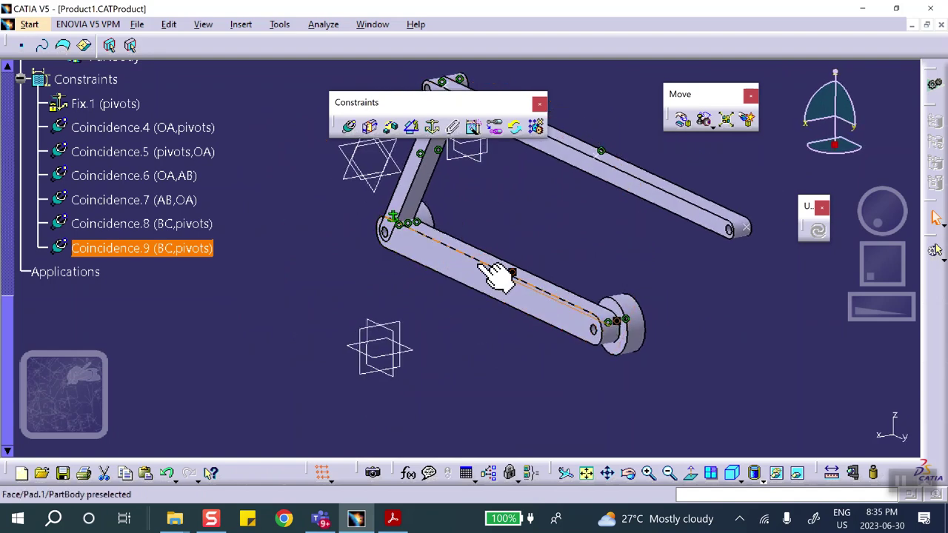
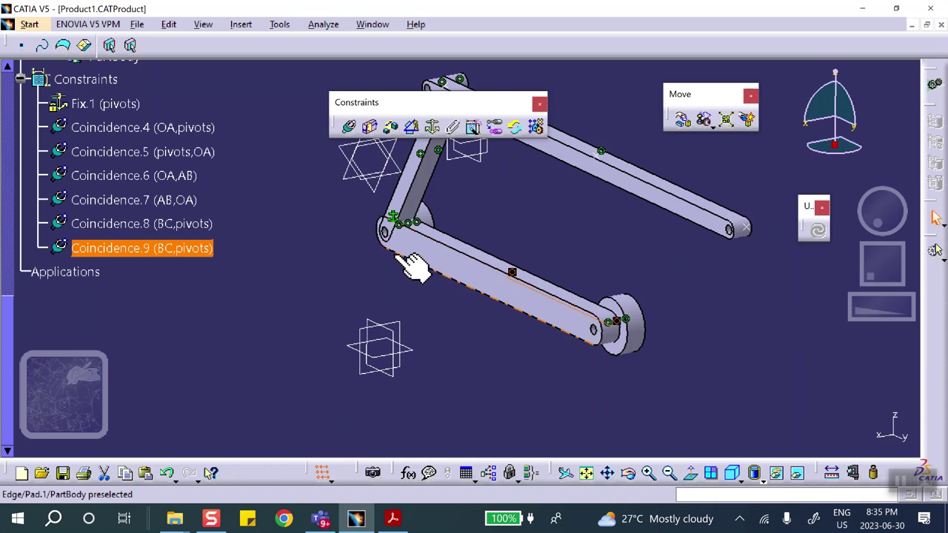
Delete Coincidence.9 (BC,pivots) and drag the lower link along X, away from the pivot cylinder
{"action": "right_click", "coordinate": [114, 256]}
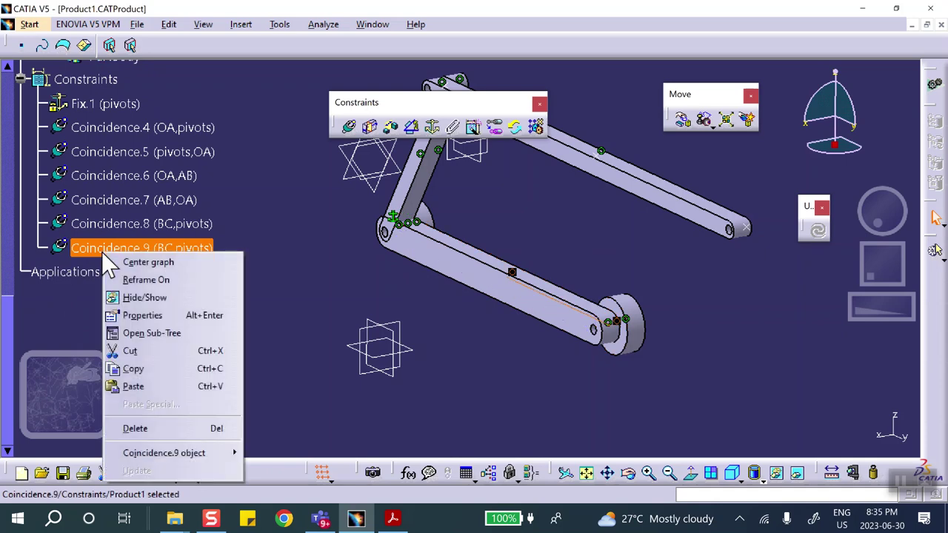
{"action": "left_click", "coordinate": [136, 428]}
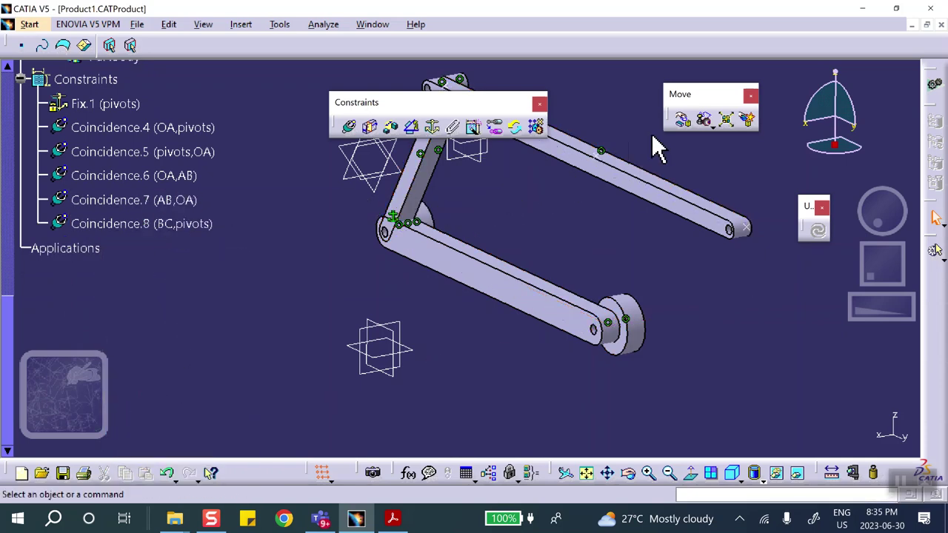
{"action": "left_click", "coordinate": [682, 119]}
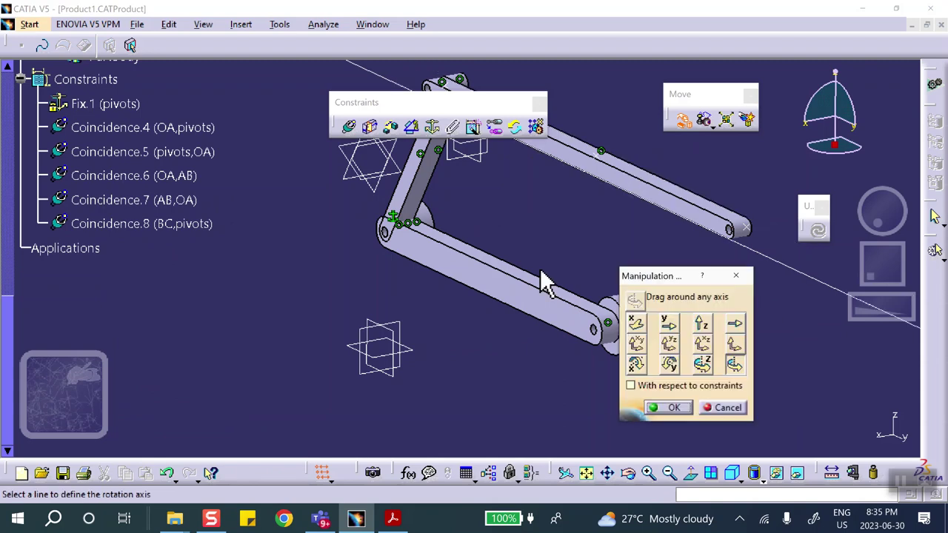
{"action": "left_click", "coordinate": [635, 322]}
{"action": "left_click_drag", "start_coordinate": [516, 303], "coordinate": [433, 355]}
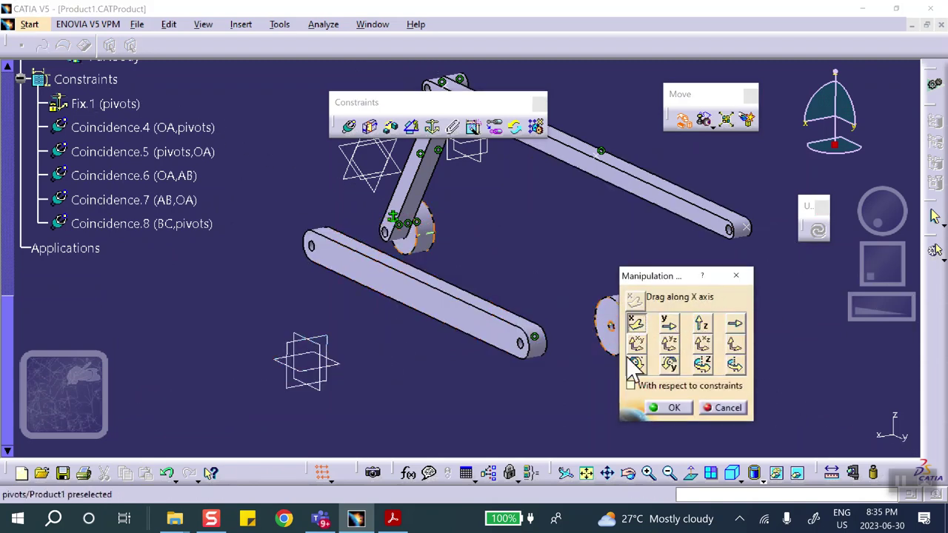
{"action": "left_click", "coordinate": [669, 407]}
{"action": "middle_click_drag", "start_coordinate": [575, 321], "coordinate": [420, 294]}
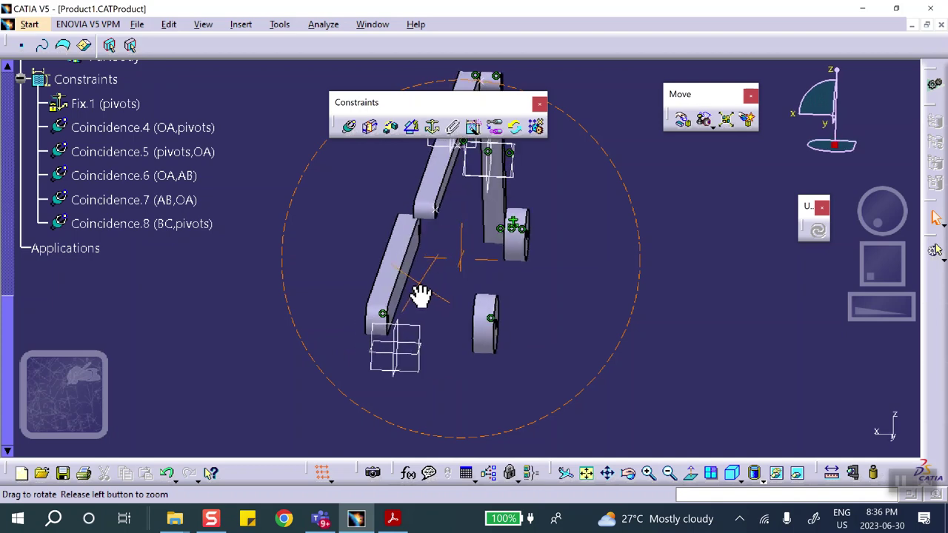
Create Coincidence.10 between the link and the pivot cylinder, then update so the link rejoins it
{"action": "left_click", "coordinate": [348, 128]}
{"action": "middle_click_drag", "start_coordinate": [408, 212], "coordinate": [358, 277]}
{"action": "middle_click_drag", "start_coordinate": [449, 291], "coordinate": [492, 237]}
{"action": "left_click", "coordinate": [507, 245]}
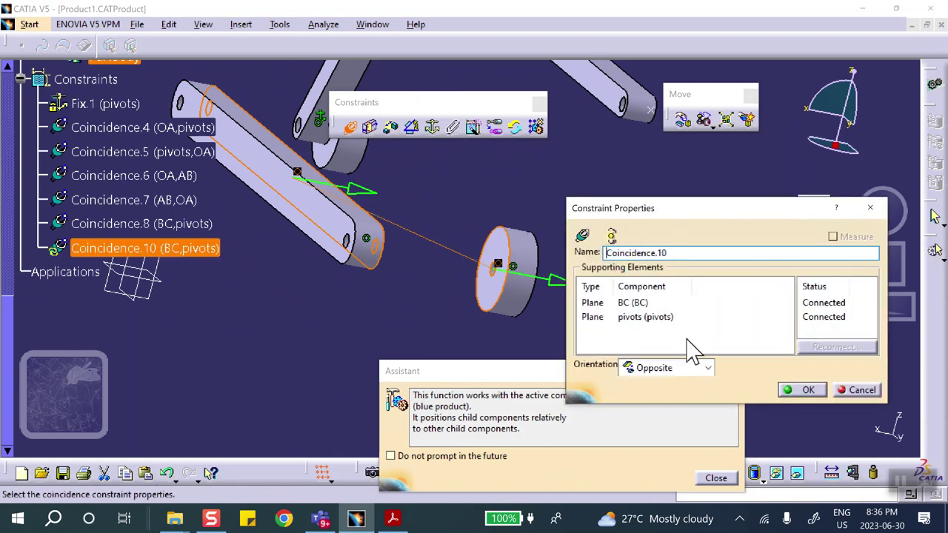
{"action": "left_click", "coordinate": [804, 390]}
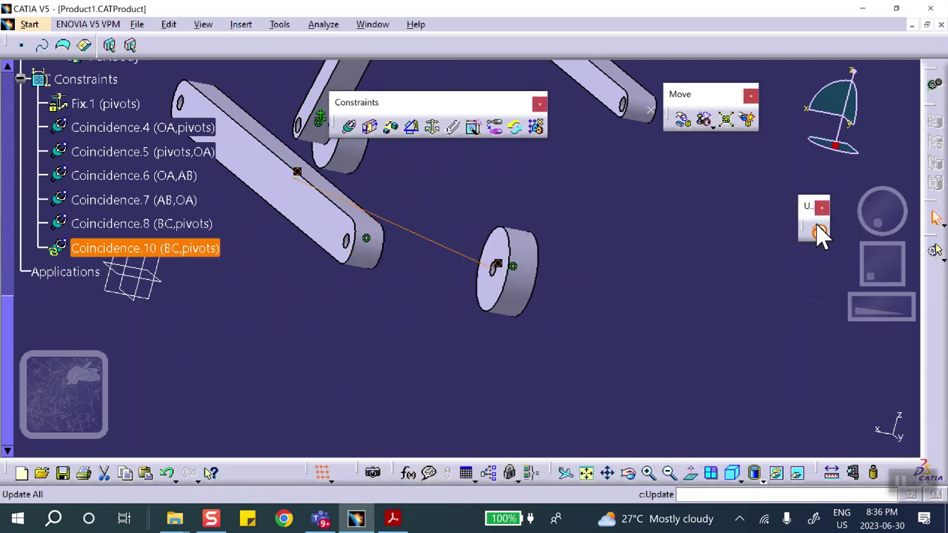
{"action": "left_click", "coordinate": [819, 232]}
{"action": "middle_click_drag", "start_coordinate": [516, 320], "coordinate": [452, 294]}
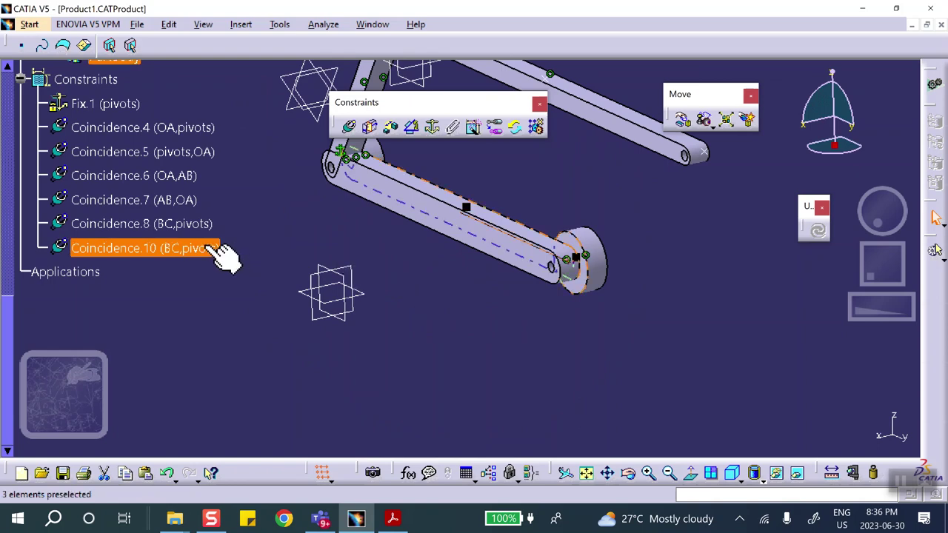
{"action": "double_click", "coordinate": [180, 248]}
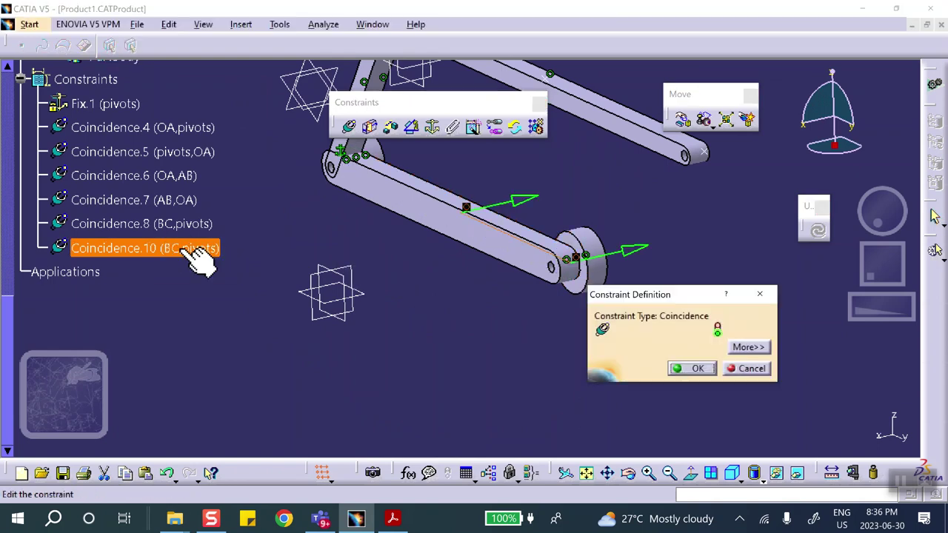
{"action": "left_click", "coordinate": [749, 348]}
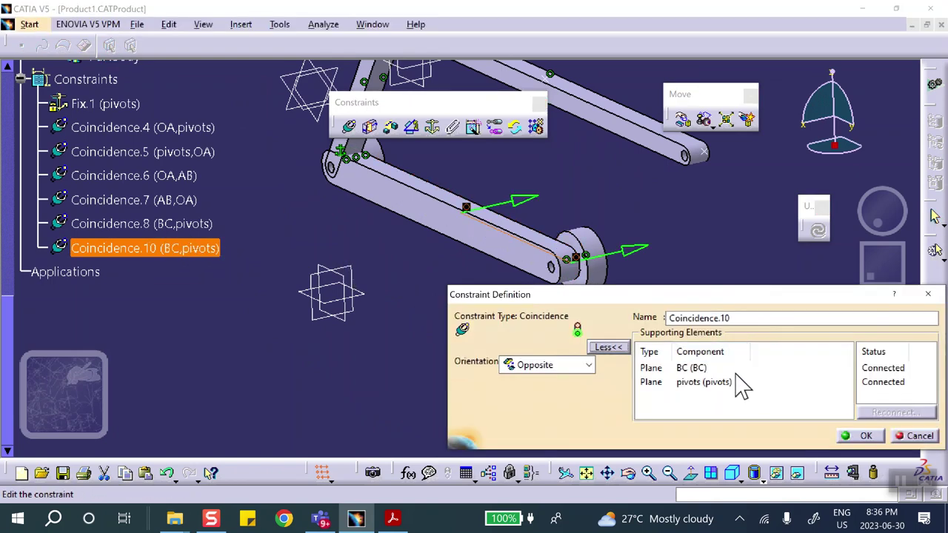
{"action": "left_click", "coordinate": [915, 436]}
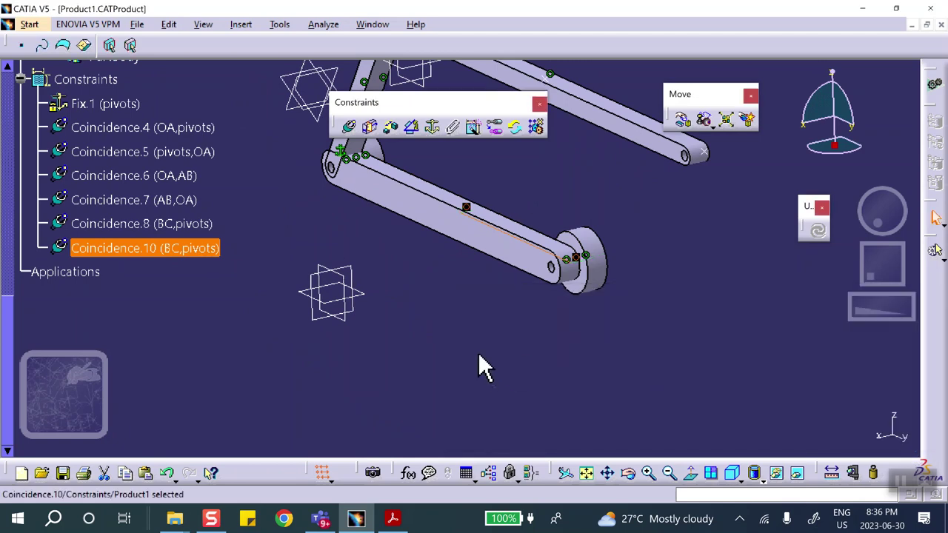
{"action": "middle_click_drag", "start_coordinate": [437, 287], "coordinate": [316, 267]}
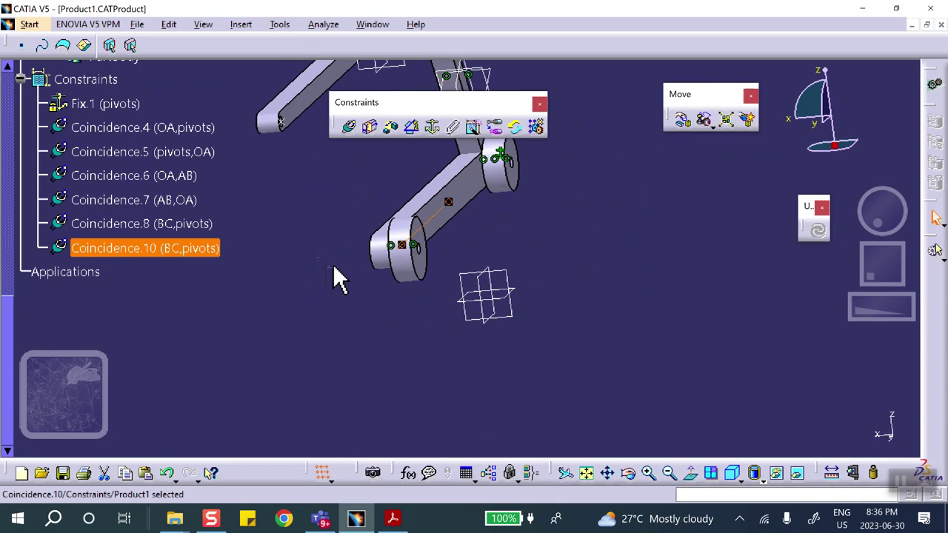
{"action": "middle_click_drag", "start_coordinate": [332, 265], "coordinate": [449, 253]}
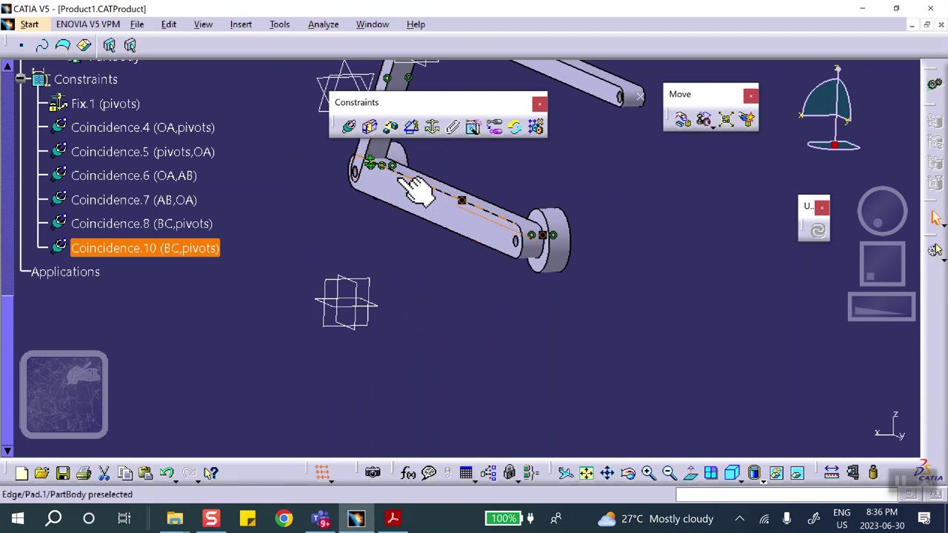
{"action": "middle_click_drag", "start_coordinate": [402, 229], "coordinate": [594, 234]}
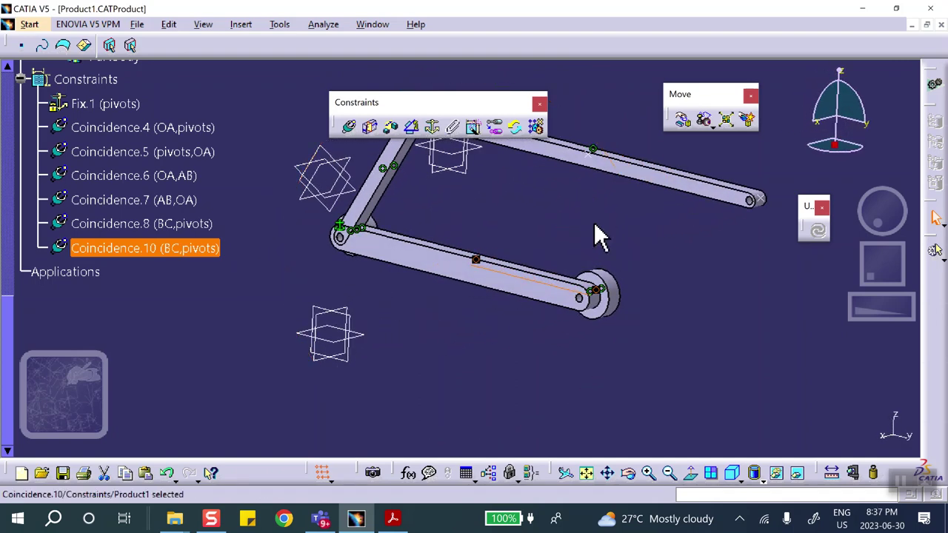
Rotate the BC link about the X axis into a new diagonal position
{"action": "left_click", "coordinate": [682, 120]}
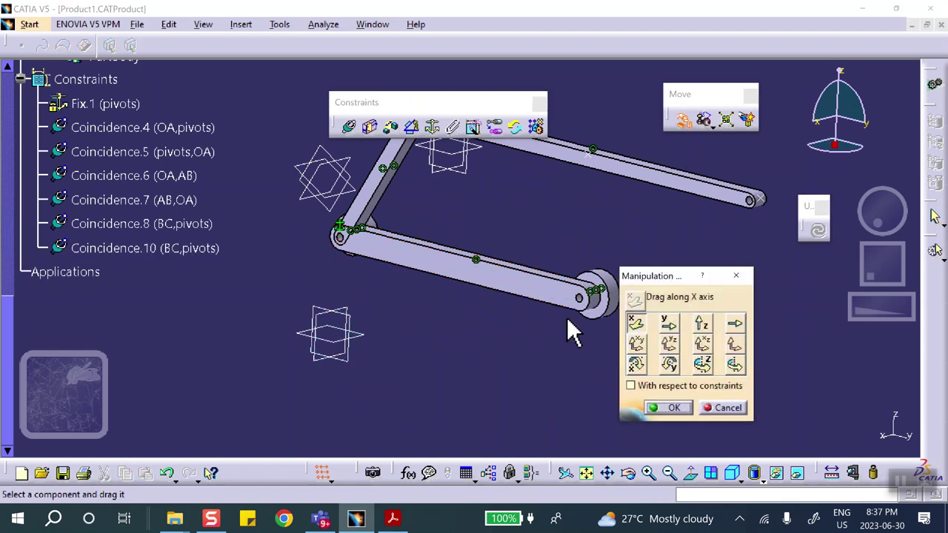
{"action": "left_click", "coordinate": [636, 365]}
{"action": "left_click_drag", "start_coordinate": [533, 286], "coordinate": [420, 378]}
{"action": "left_click", "coordinate": [652, 408]}
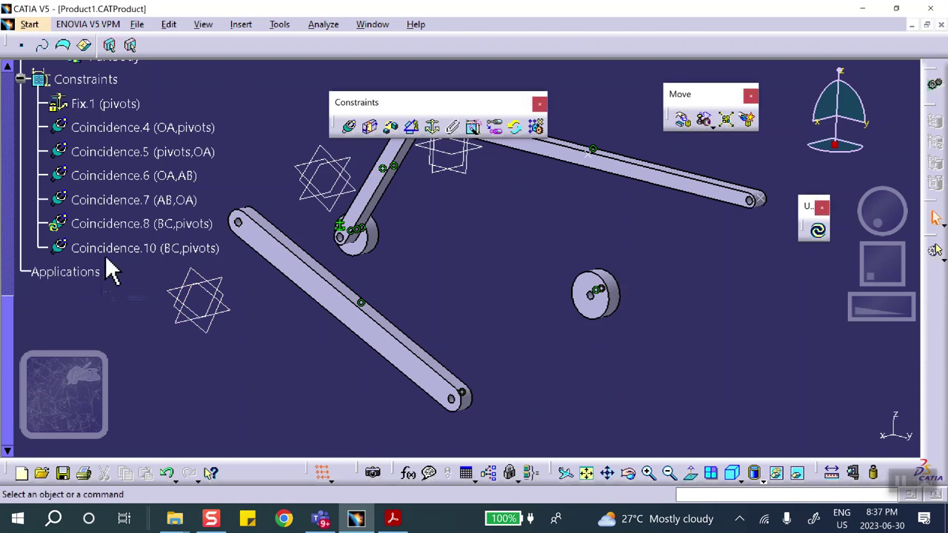
Delete the Coincidence.8 and Coincidence.10 constraints
{"action": "left_click", "coordinate": [151, 224]}
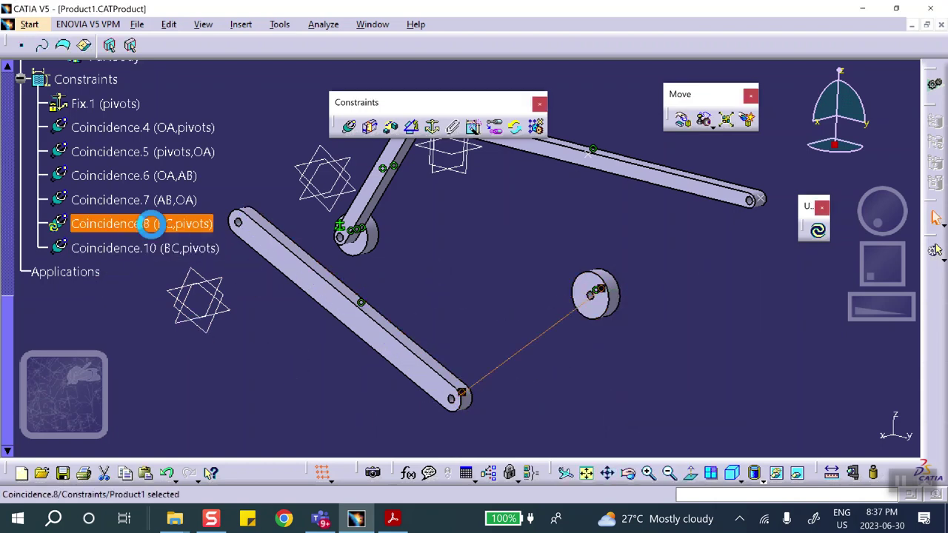
{"action": "right_click", "coordinate": [157, 226]}
{"action": "left_click", "coordinate": [184, 398]}
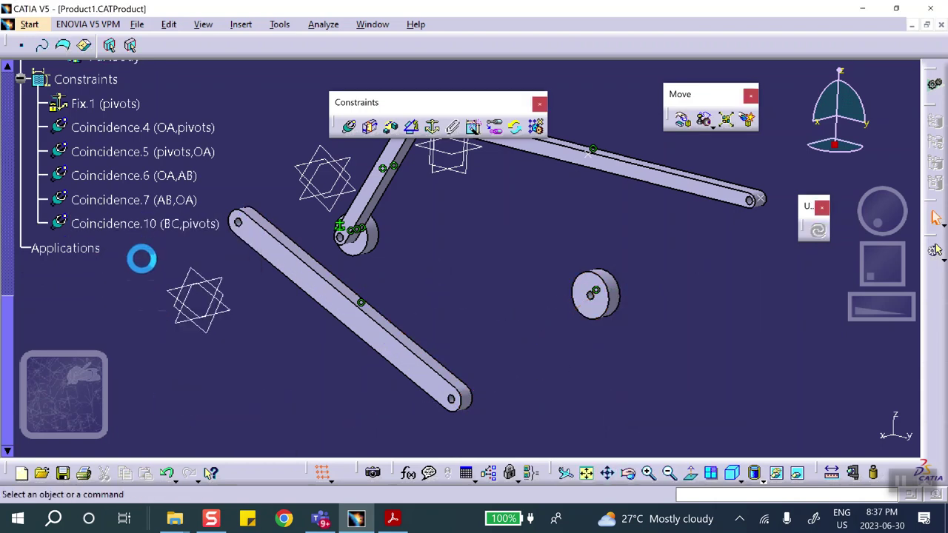
{"action": "right_click", "coordinate": [155, 227]}
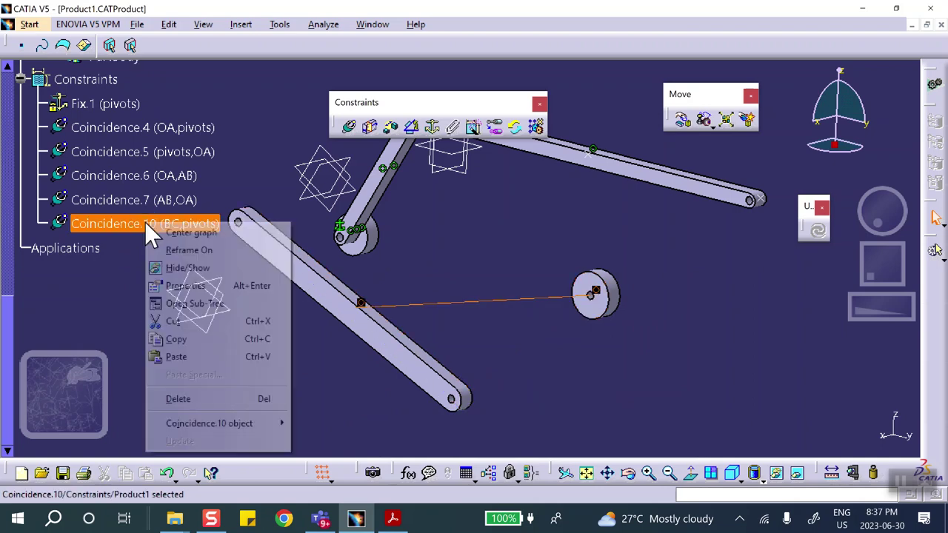
{"action": "left_click", "coordinate": [181, 397]}
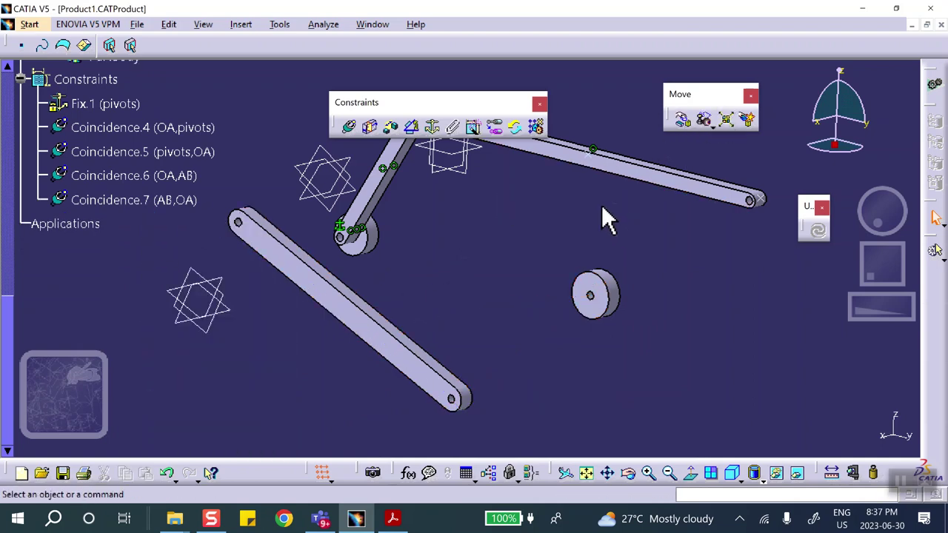
{"action": "middle_click_drag", "start_coordinate": [601, 208], "coordinate": [450, 227]}
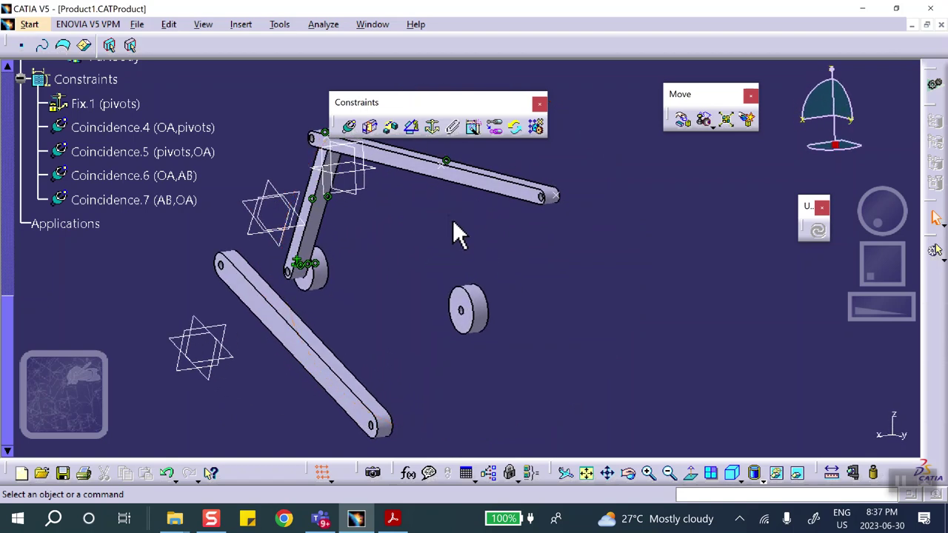
{"action": "middle_click_drag", "start_coordinate": [519, 250], "coordinate": [438, 255]}
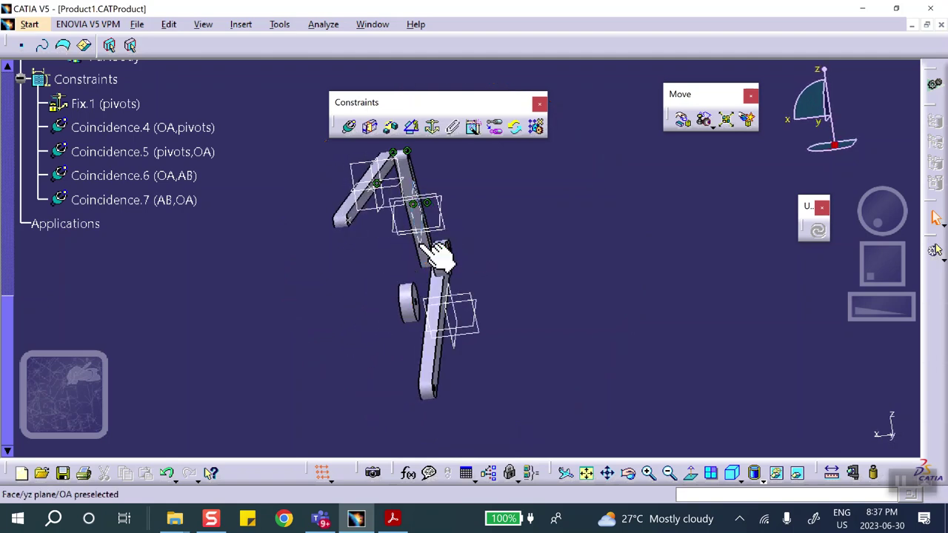
Create Coincidence.11 (AB,BC) aligning the matching hole axes of bars AB and BC
{"action": "left_click", "coordinate": [350, 127]}
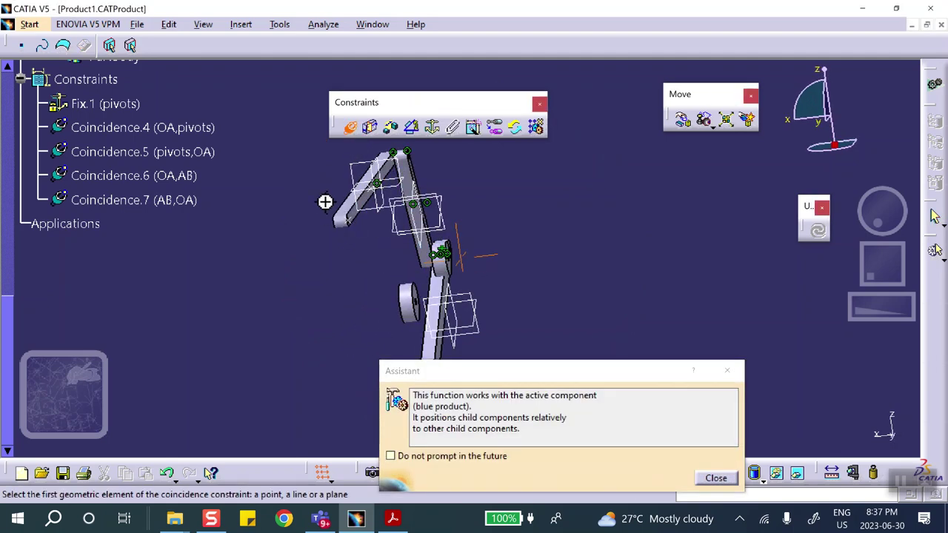
{"action": "middle_click_drag", "start_coordinate": [325, 201], "coordinate": [444, 226]}
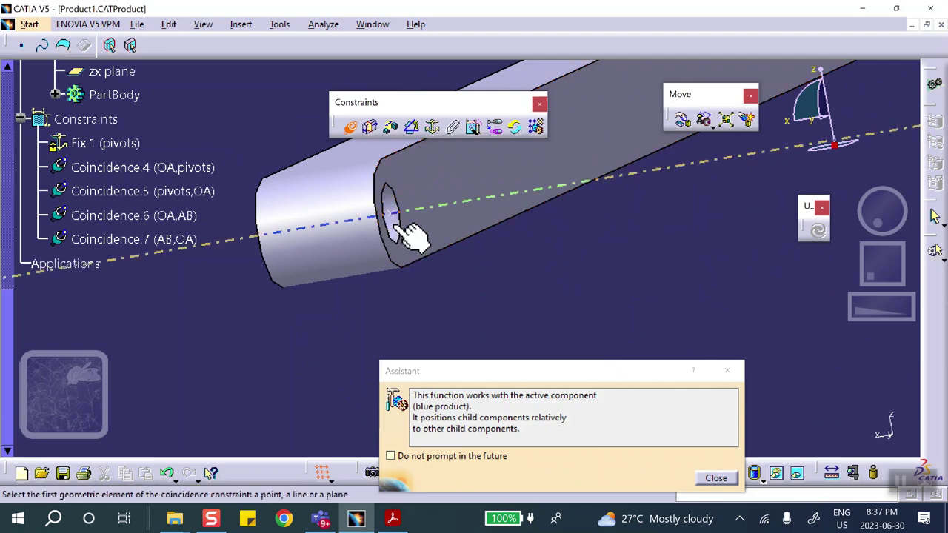
{"action": "left_click", "coordinate": [395, 229]}
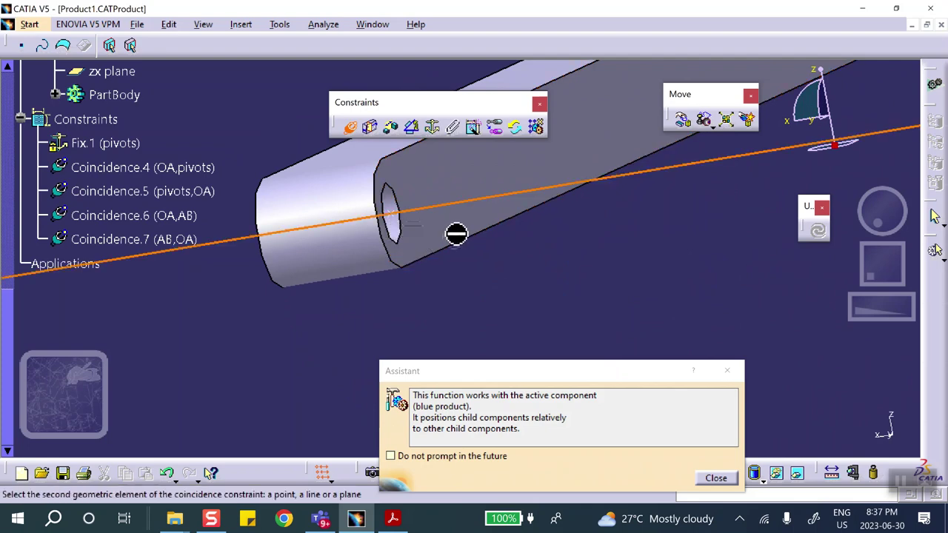
{"action": "middle_click_drag", "start_coordinate": [456, 234], "coordinate": [359, 196]}
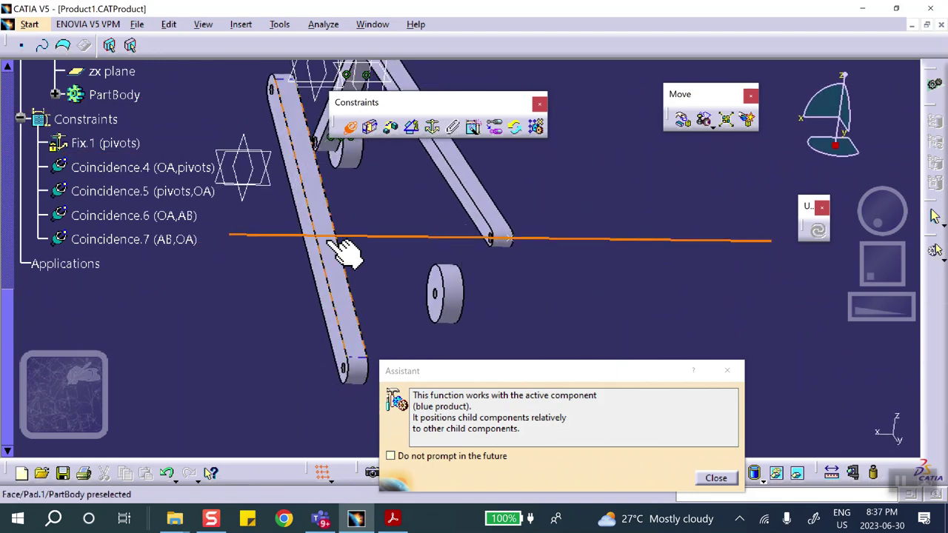
{"action": "middle_click_drag", "start_coordinate": [345, 251], "coordinate": [419, 296]}
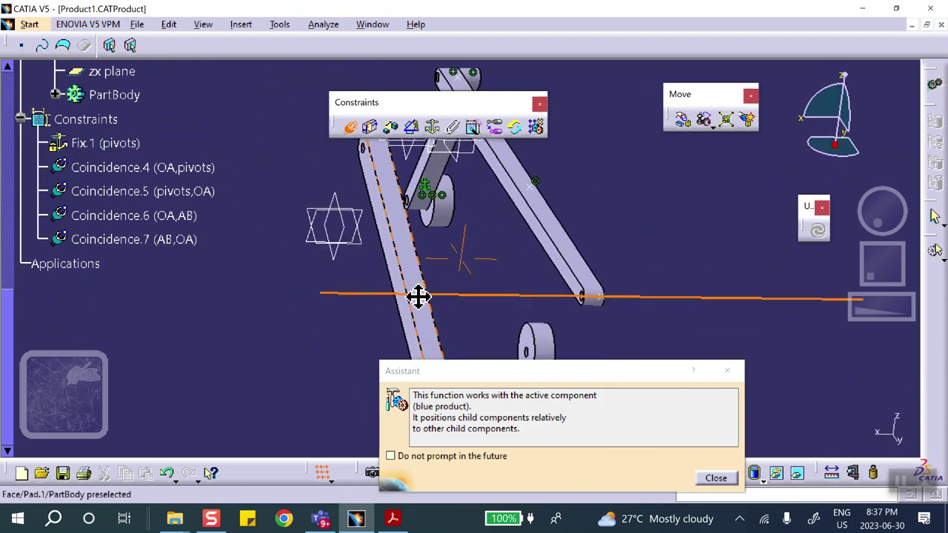
{"action": "middle_click_drag", "start_coordinate": [364, 232], "coordinate": [405, 277]}
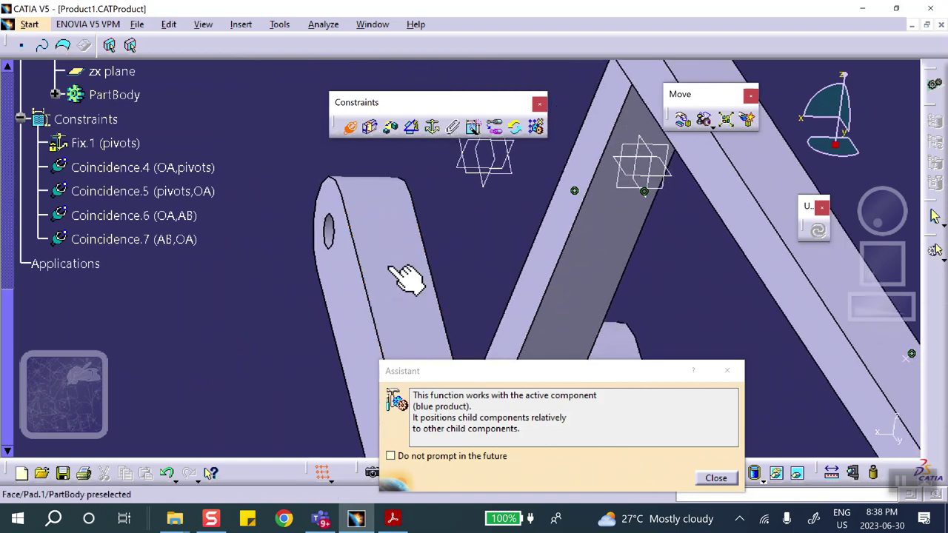
{"action": "left_click", "coordinate": [330, 233]}
{"action": "middle_click_drag", "start_coordinate": [328, 232], "coordinate": [416, 256]}
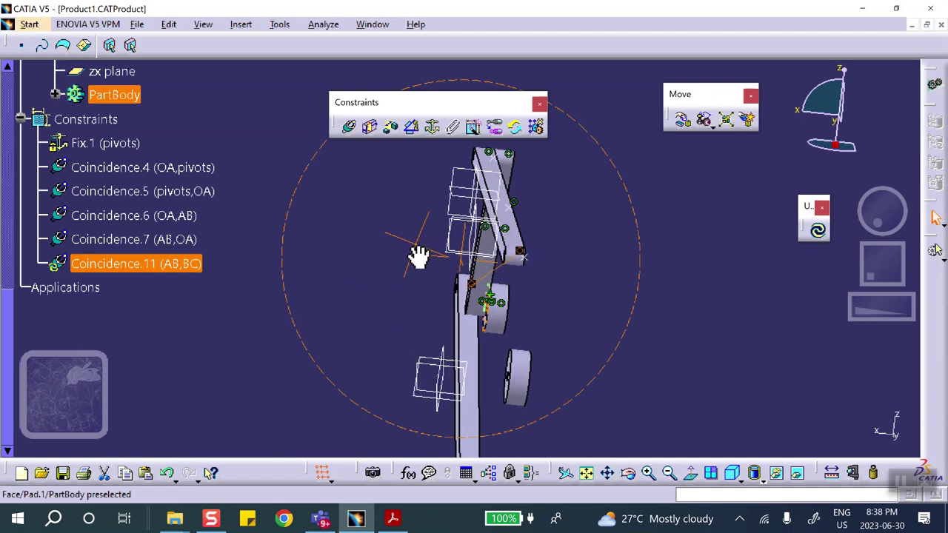
Add Coincidence.12 (BC,AB) using the AB bar face, and update the assembly
{"action": "left_click", "coordinate": [351, 127]}
{"action": "middle_click_drag", "start_coordinate": [412, 292], "coordinate": [314, 167]}
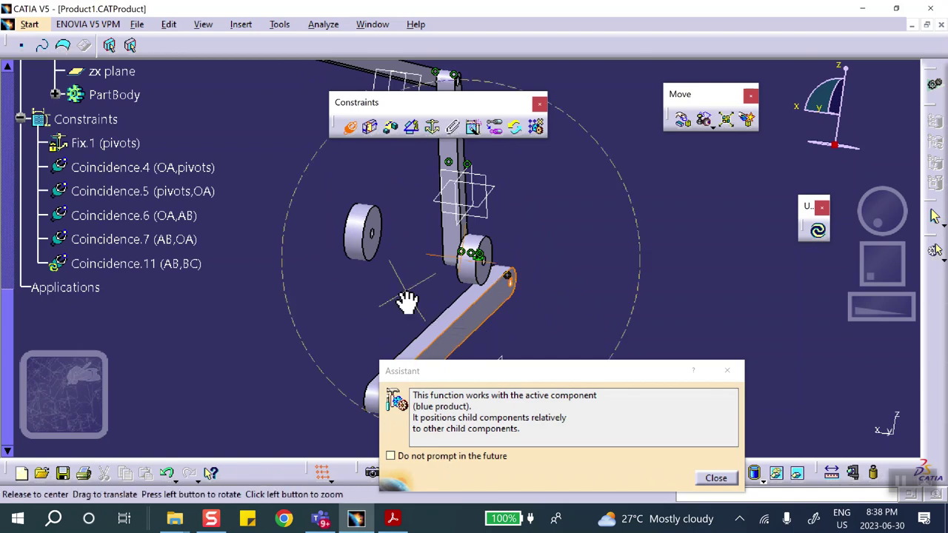
{"action": "middle_click_drag", "start_coordinate": [407, 301], "coordinate": [628, 265]}
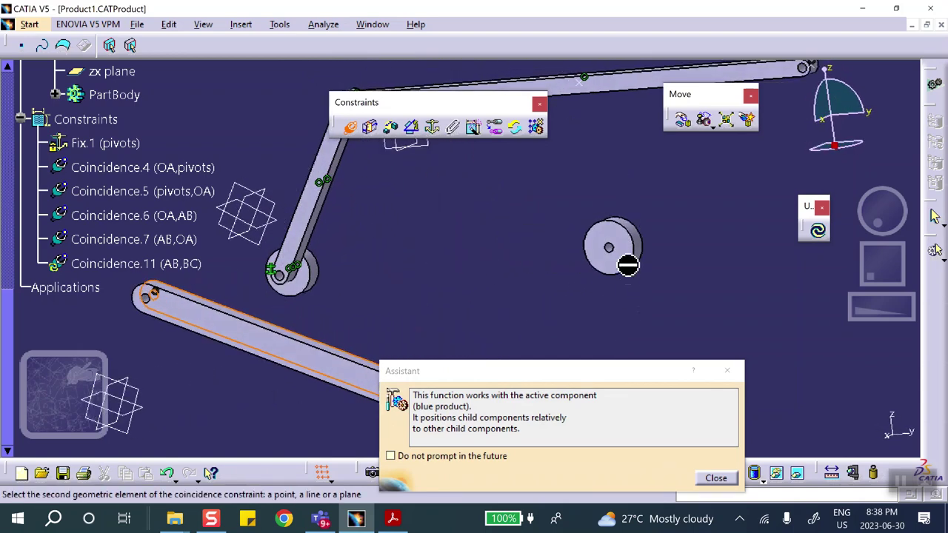
{"action": "middle_click_drag", "start_coordinate": [648, 195], "coordinate": [293, 233]}
{"action": "left_click", "coordinate": [250, 186]}
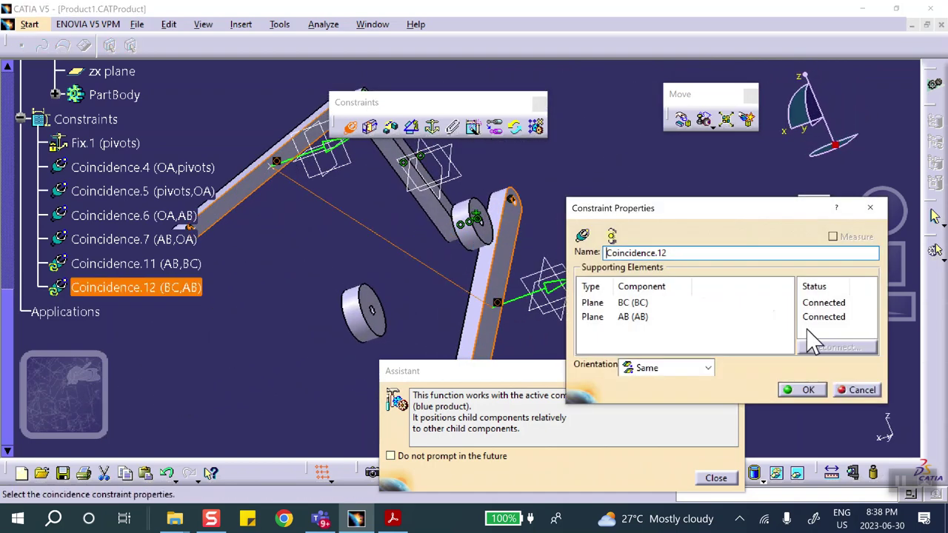
{"action": "left_click", "coordinate": [806, 390]}
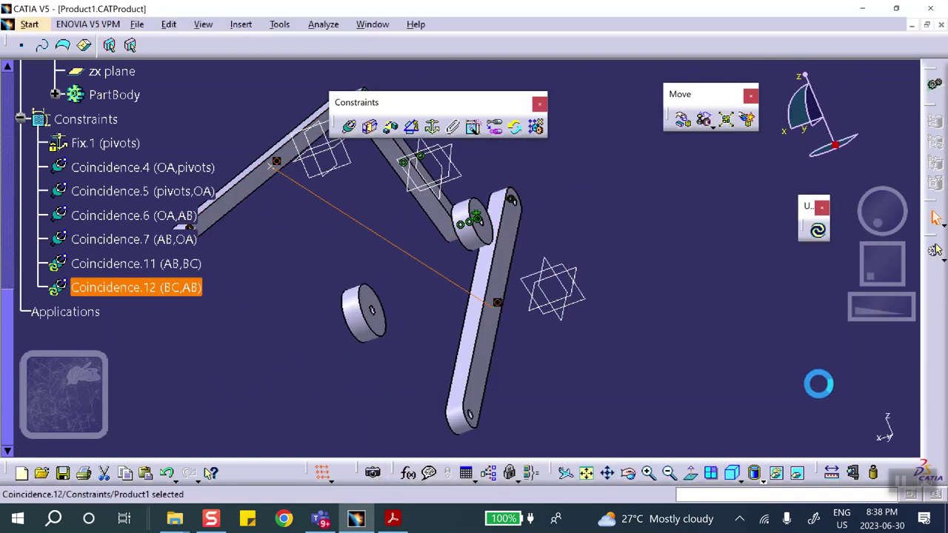
{"action": "left_click", "coordinate": [818, 233]}
Re-confirm the Coincidence.12 definition and update again so the bars reposition
{"action": "middle_click_drag", "start_coordinate": [514, 262], "coordinate": [481, 266]}
{"action": "double_click", "coordinate": [191, 288]}
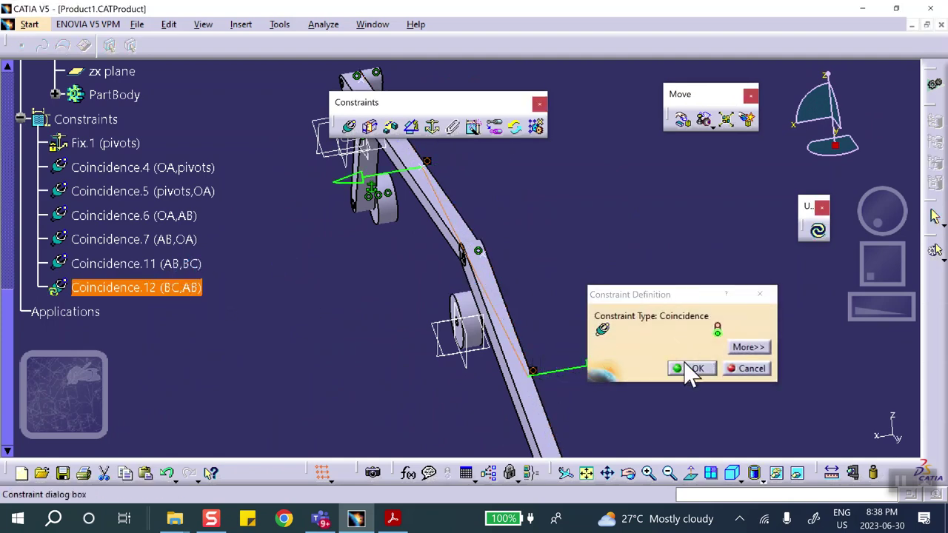
{"action": "left_click", "coordinate": [690, 369]}
{"action": "left_click", "coordinate": [819, 231]}
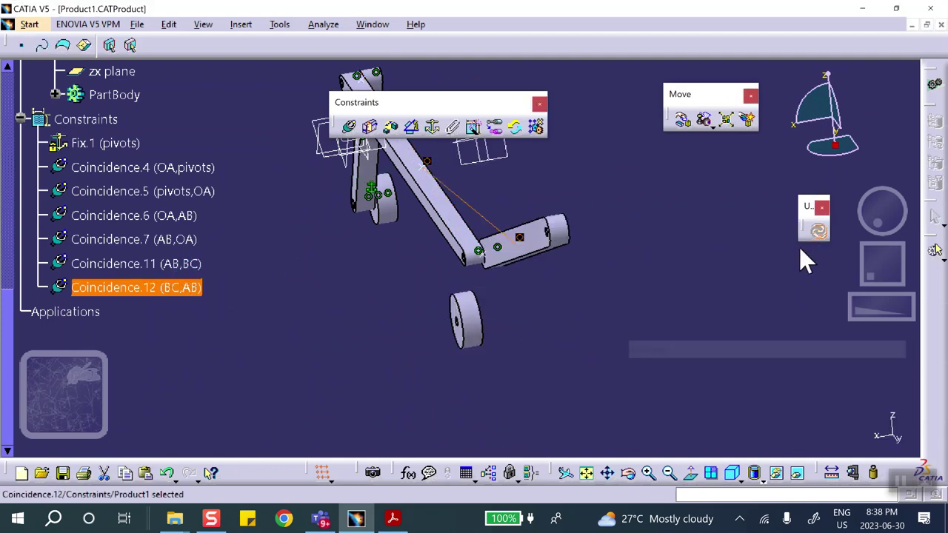
{"action": "middle_click_drag", "start_coordinate": [550, 233], "coordinate": [514, 240]}
Create Coincidence.13 between bar BC's hole axis and the pivots hole axis, then update the assembly
{"action": "left_click", "coordinate": [350, 127]}
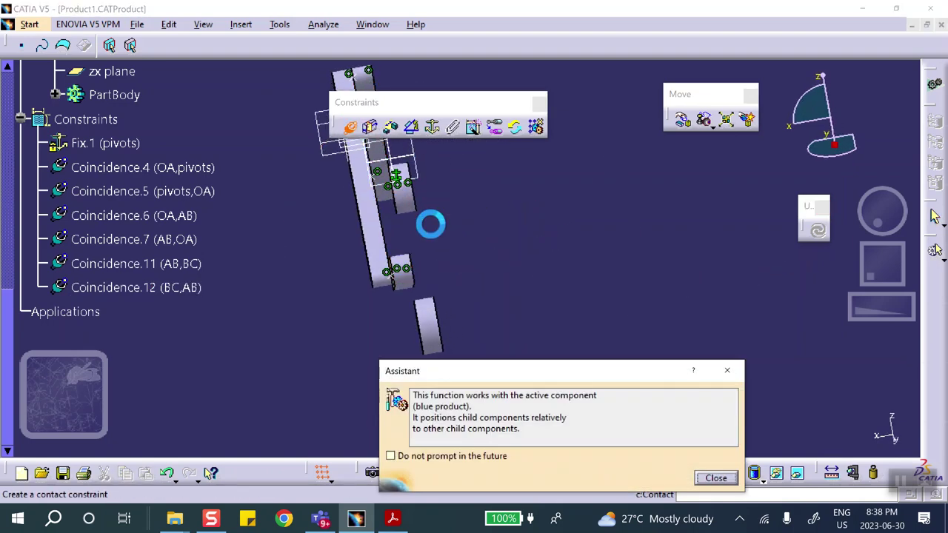
{"action": "middle_click_drag", "start_coordinate": [429, 222], "coordinate": [641, 222]}
{"action": "left_click", "coordinate": [714, 229]}
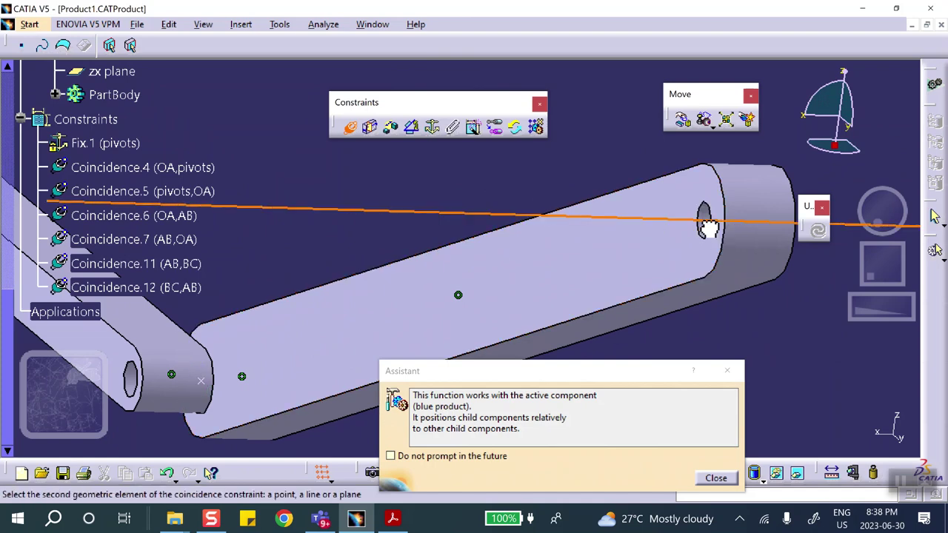
{"action": "middle_click_drag", "start_coordinate": [709, 228], "coordinate": [402, 212]}
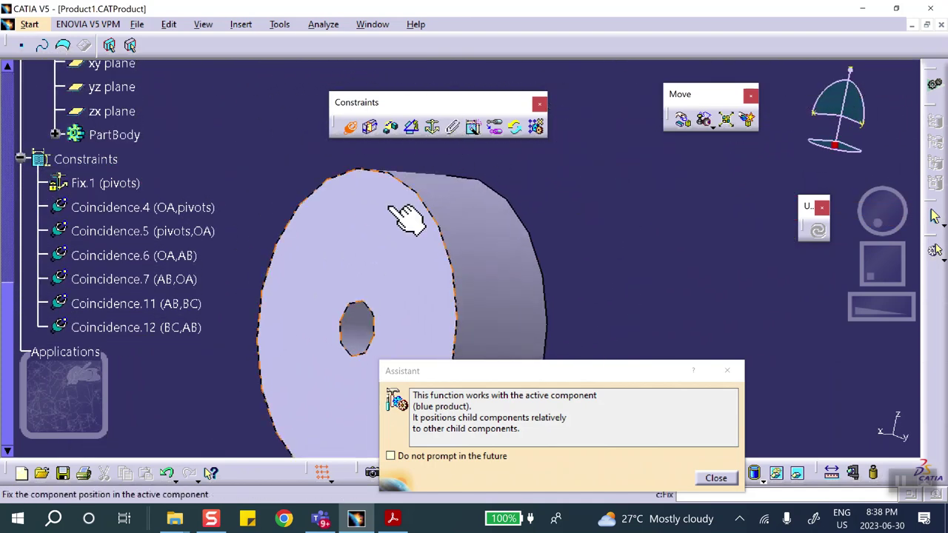
{"action": "left_click", "coordinate": [374, 333]}
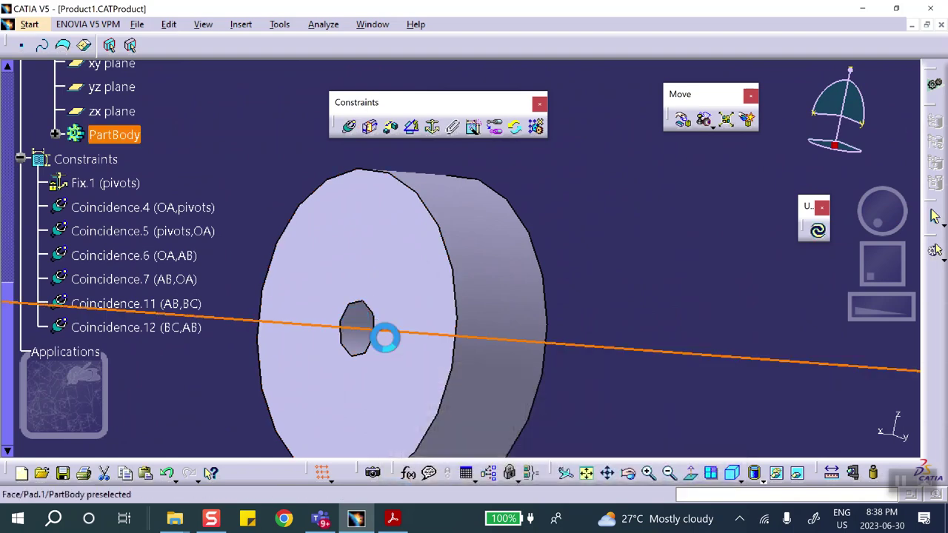
{"action": "left_click", "coordinate": [818, 233]}
{"action": "middle_click_drag", "start_coordinate": [666, 264], "coordinate": [531, 279]}
{"action": "middle_click_drag", "start_coordinate": [318, 275], "coordinate": [437, 348]}
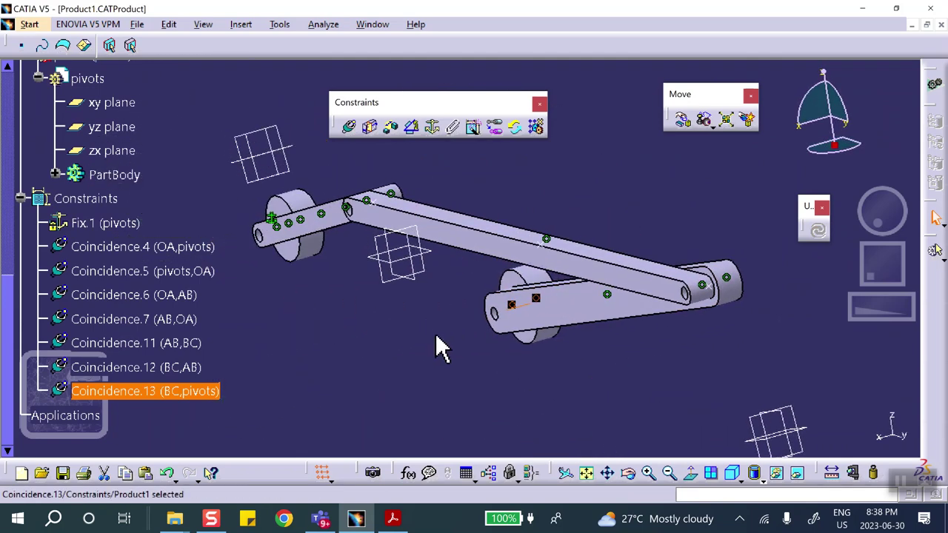
{"action": "middle_click_drag", "start_coordinate": [631, 322], "coordinate": [554, 318]}
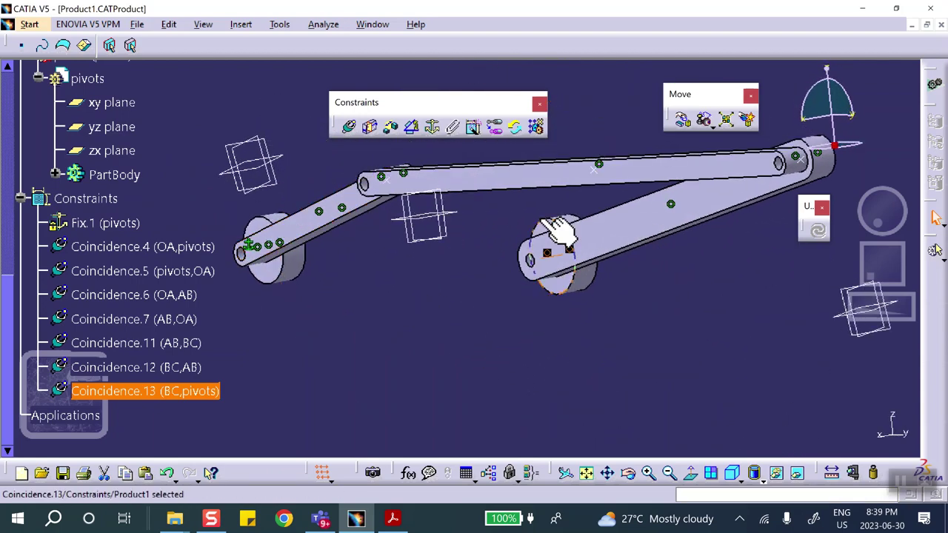
With constraints respected, rotate the OA link about the pivot cylinder's edge until both side bars are near vertical
{"action": "left_click", "coordinate": [683, 122]}
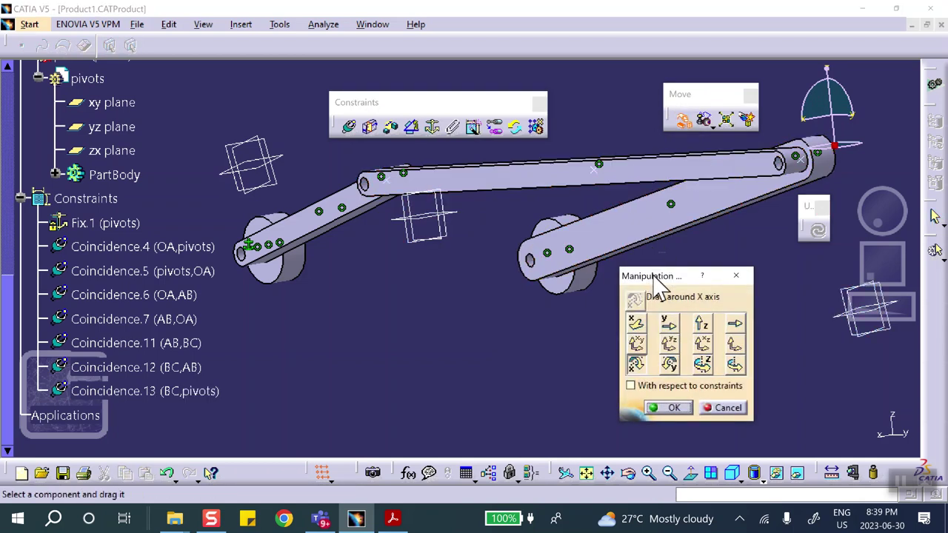
{"action": "left_click", "coordinate": [630, 386]}
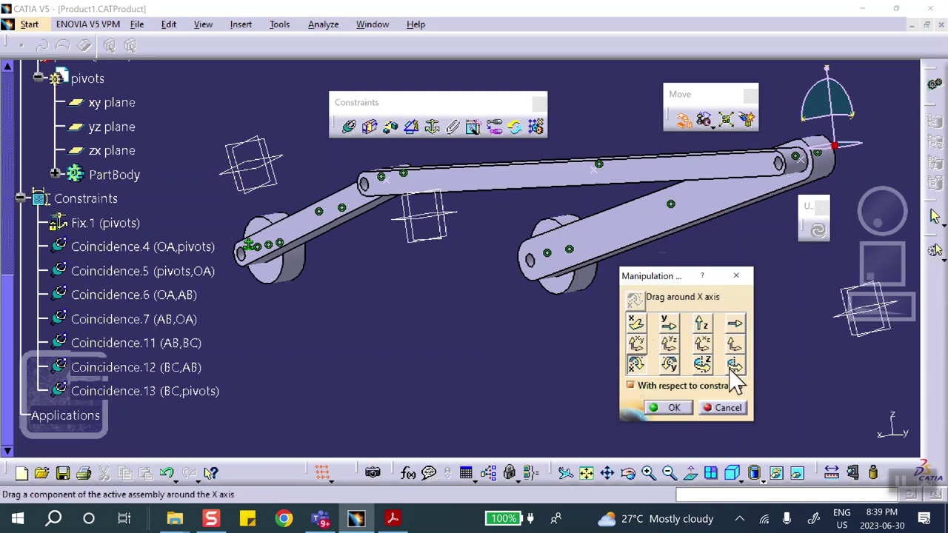
{"action": "left_click", "coordinate": [733, 364]}
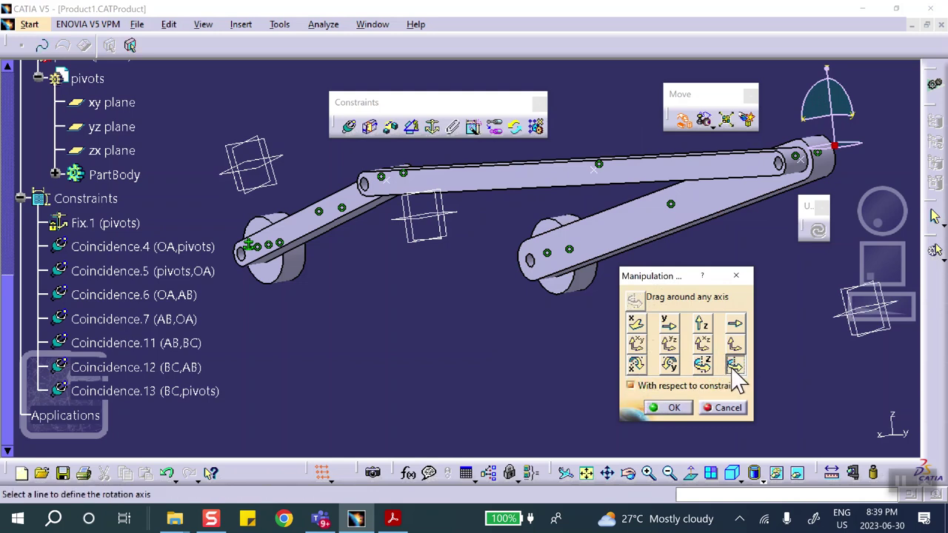
{"action": "left_click", "coordinate": [581, 295]}
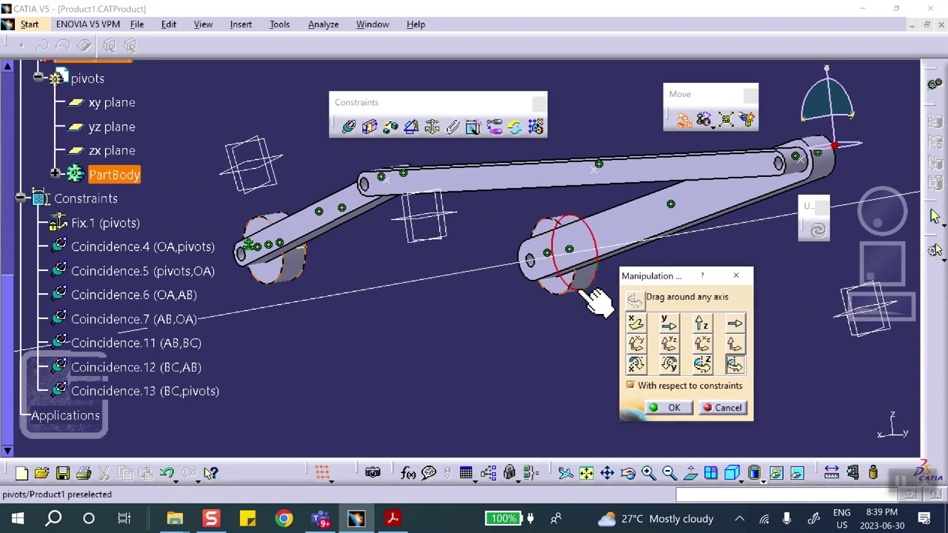
{"action": "left_click_drag", "start_coordinate": [666, 212], "coordinate": [478, 205]}
{"action": "left_click_drag", "start_coordinate": [630, 141], "coordinate": [467, 179]}
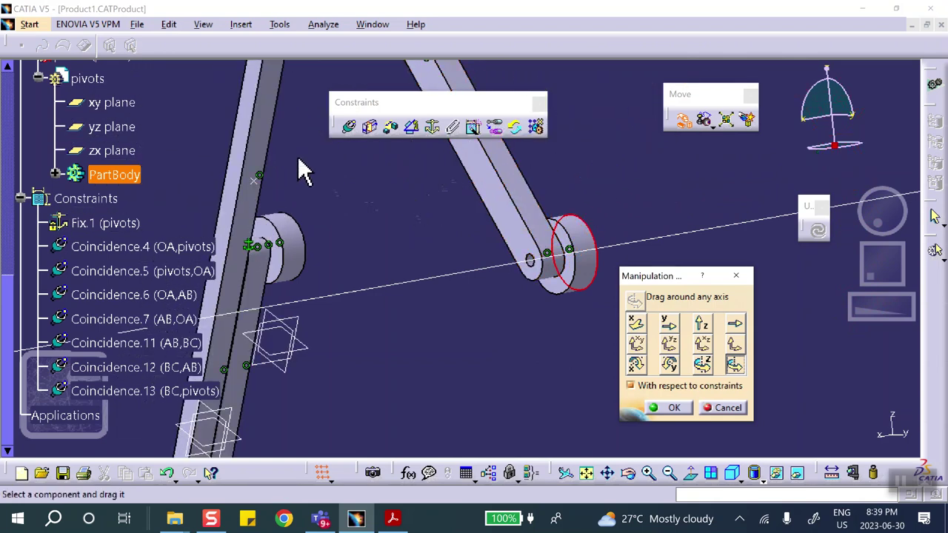
{"action": "left_click_drag", "start_coordinate": [243, 126], "coordinate": [235, 239]}
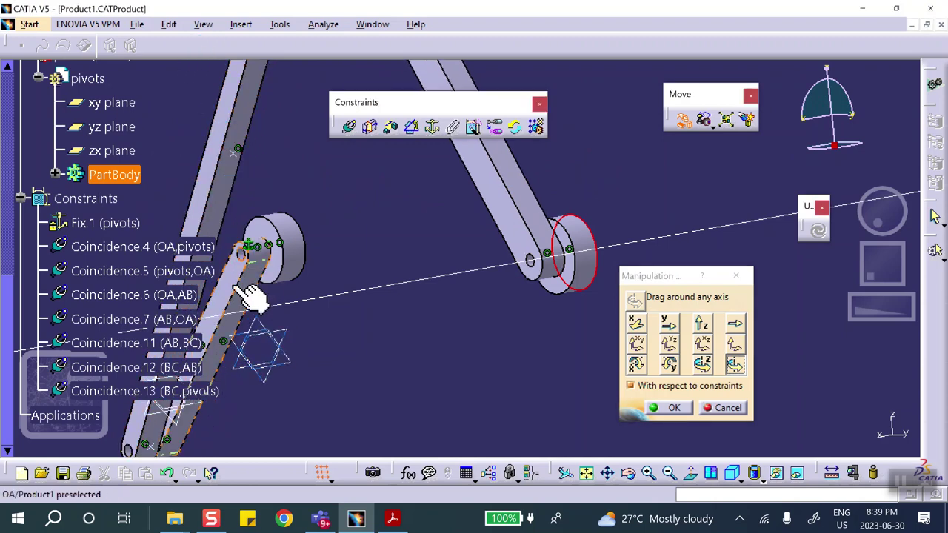
{"action": "left_click_drag", "start_coordinate": [248, 285], "coordinate": [601, 226]}
Accept the new linkage pose and save the assembly
{"action": "left_click", "coordinate": [670, 408]}
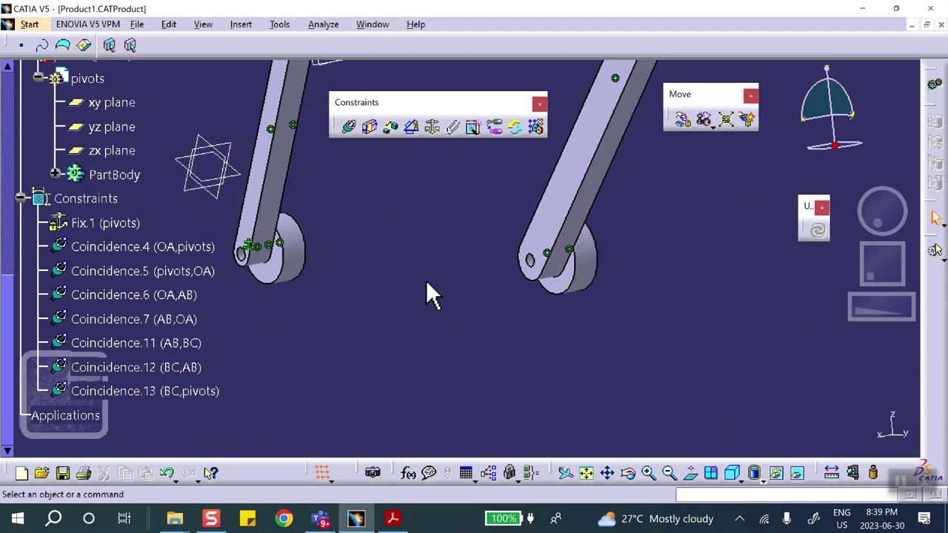
{"action": "middle_click_drag", "start_coordinate": [429, 296], "coordinate": [449, 386]}
{"action": "scroll", "coordinate": [268, 294], "scroll_direction": "down", "scroll_amount": 2}
{"action": "scroll", "coordinate": [264, 283], "scroll_direction": "down", "scroll_amount": 3}
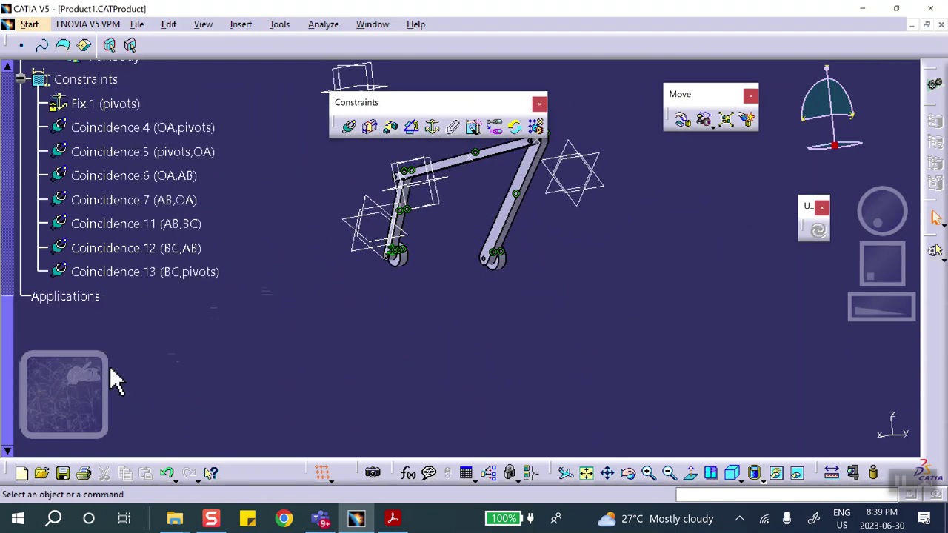
{"action": "left_click", "coordinate": [65, 475]}
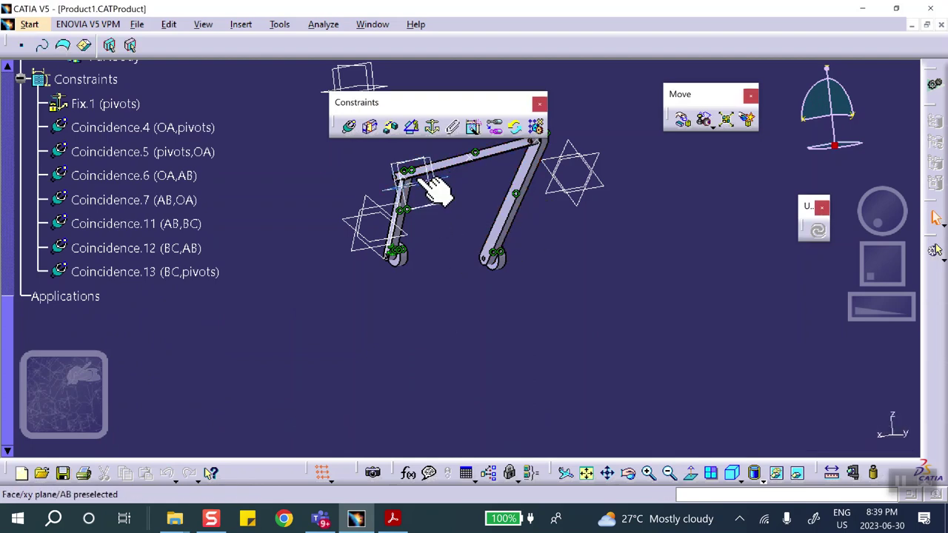
{"action": "middle_click_drag", "start_coordinate": [473, 226], "coordinate": [493, 291]}
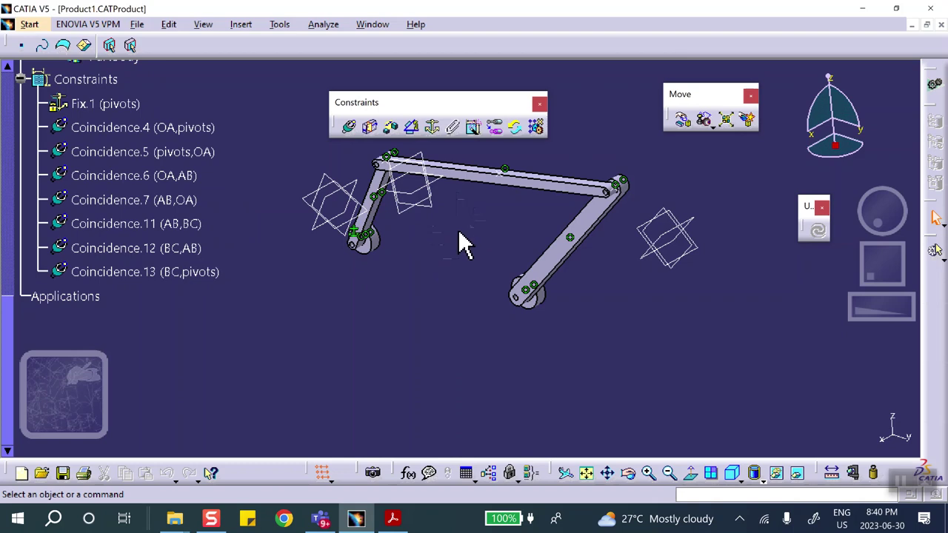
Switch to the DMU Kinematics workbench under Digital Mockup
{"action": "left_click", "coordinate": [30, 25]}
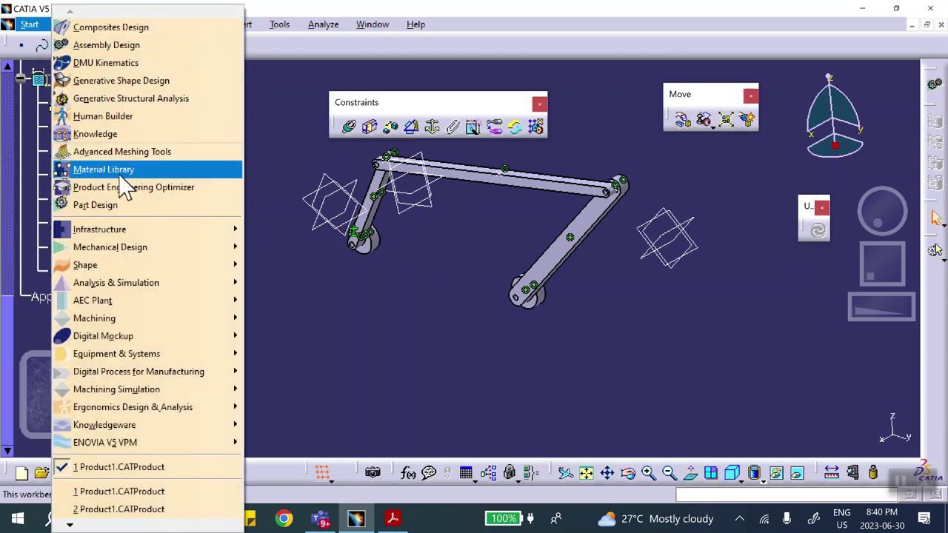
{"action": "mouse_move", "coordinate": [143, 339]}
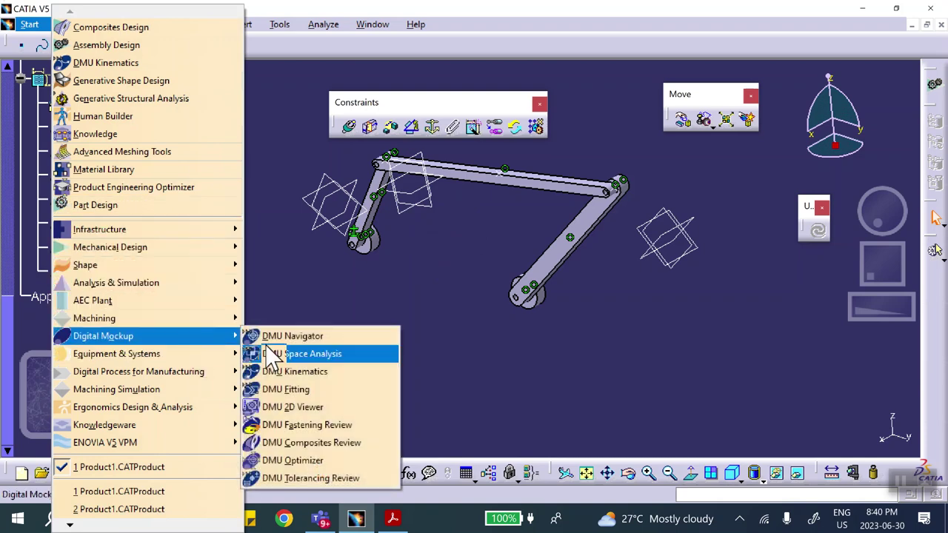
{"action": "left_click", "coordinate": [275, 372]}
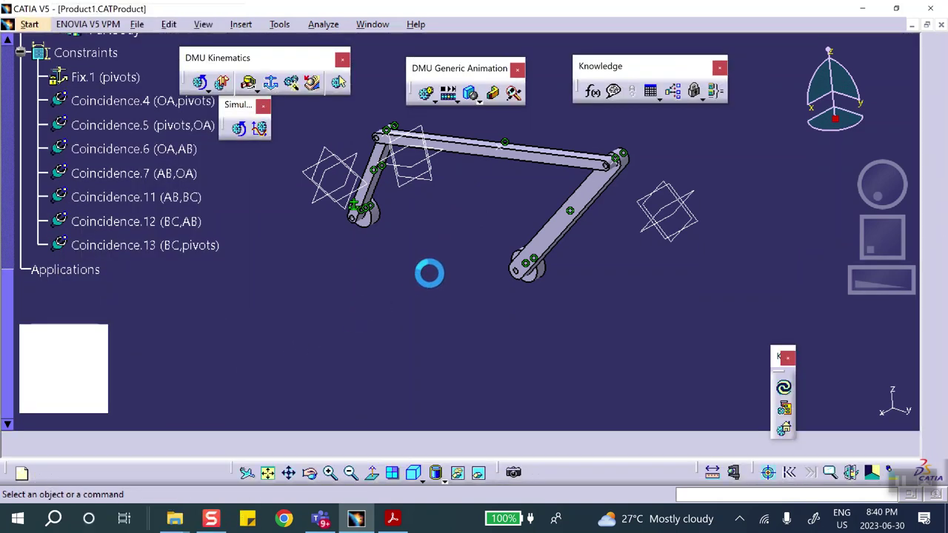
Convert the assembly constraints into joints of a new Mechanism.1 using Auto Create
{"action": "left_click", "coordinate": [287, 82]}
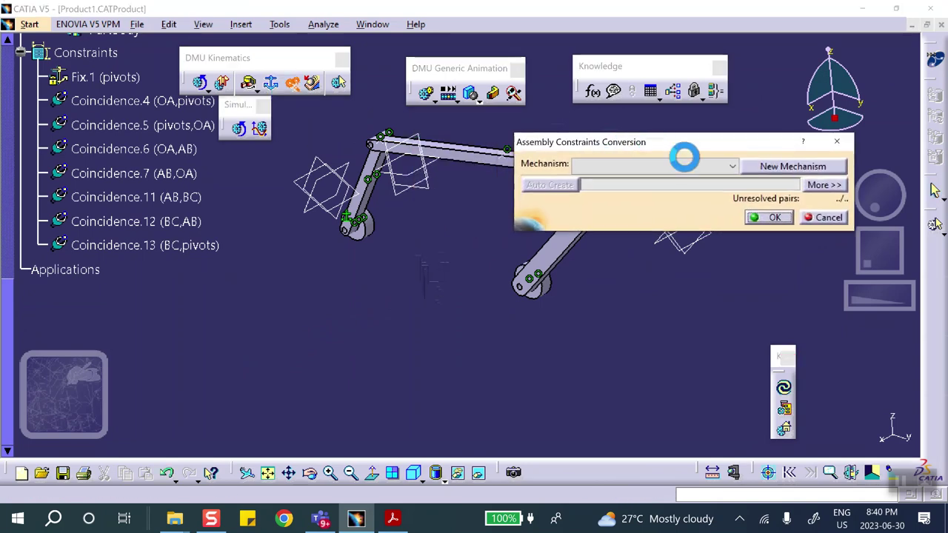
{"action": "left_click", "coordinate": [785, 168]}
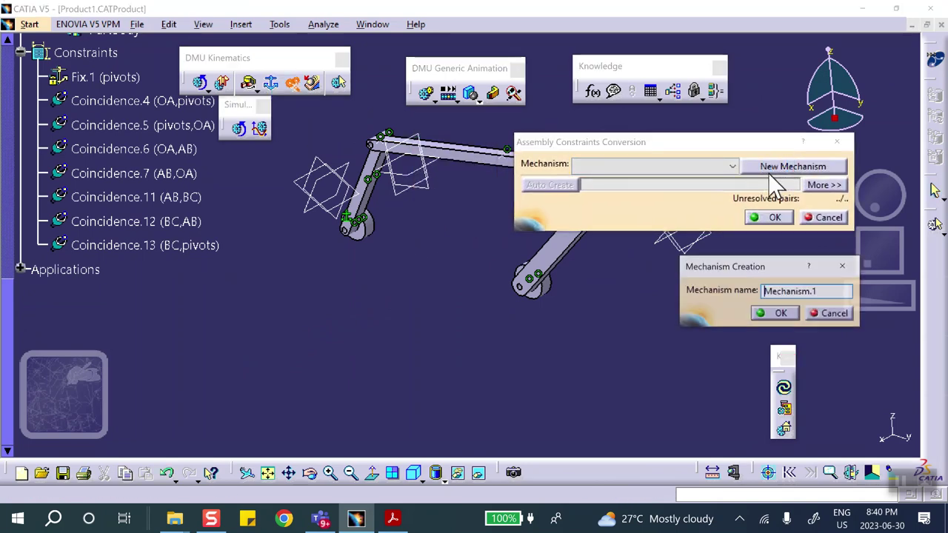
{"action": "left_click", "coordinate": [775, 313]}
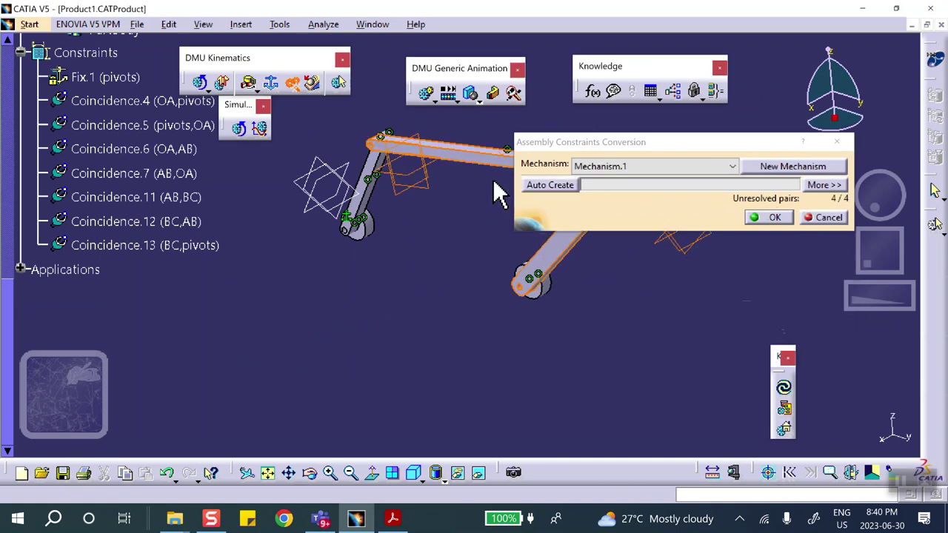
{"action": "left_click", "coordinate": [552, 185]}
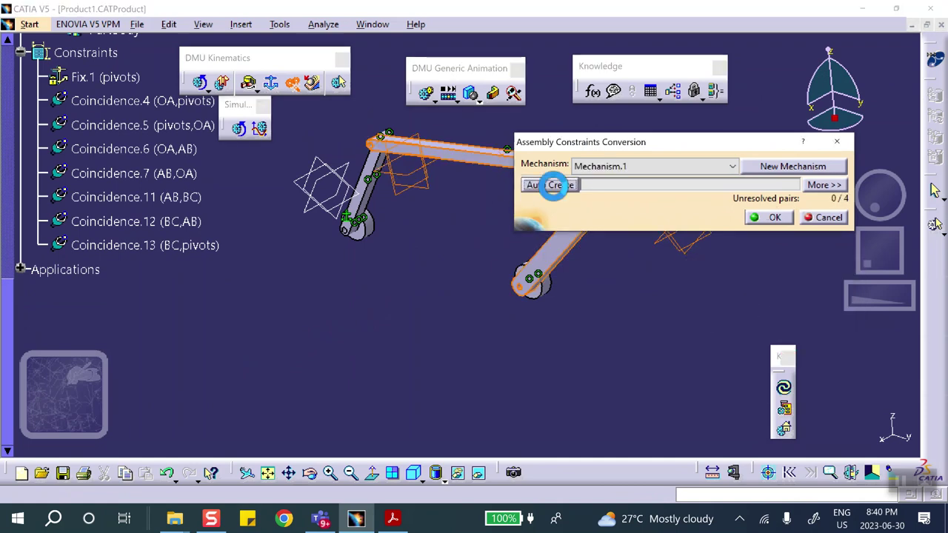
{"action": "left_click", "coordinate": [770, 217]}
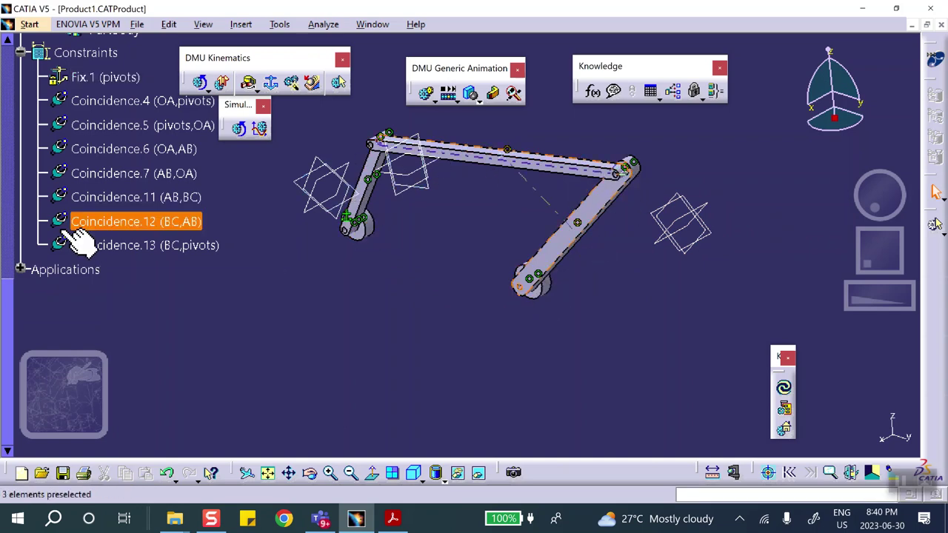
{"action": "scroll", "coordinate": [74, 222], "scroll_direction": "down", "scroll_amount": 3}
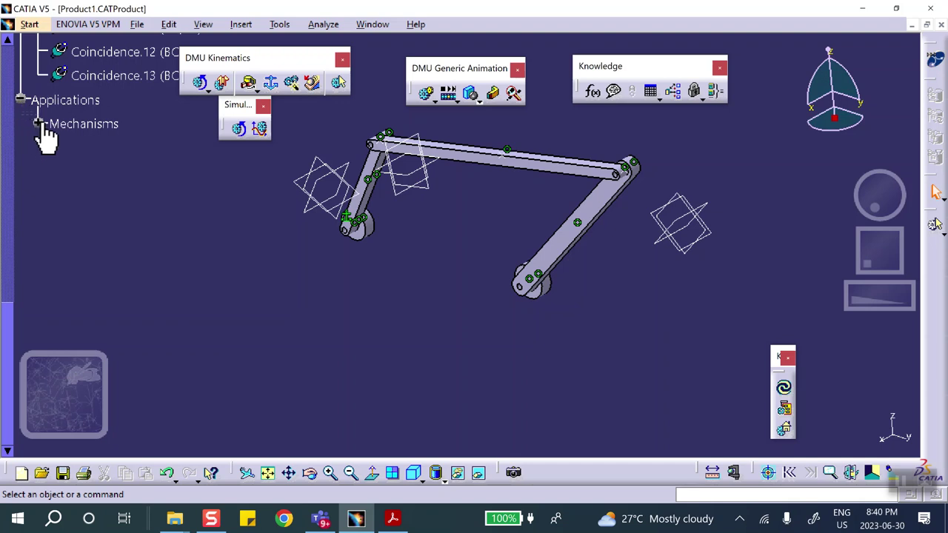
{"action": "left_click", "coordinate": [56, 148]}
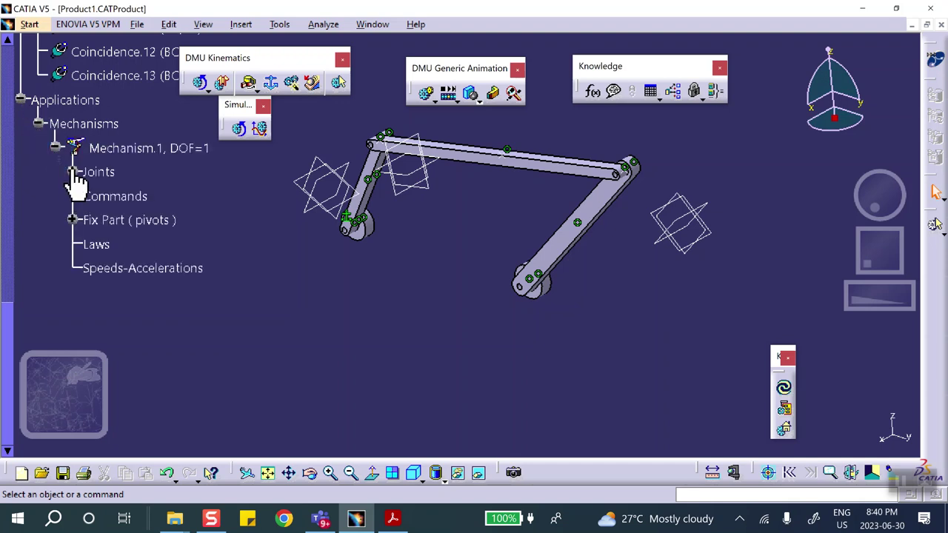
{"action": "left_click", "coordinate": [72, 172]}
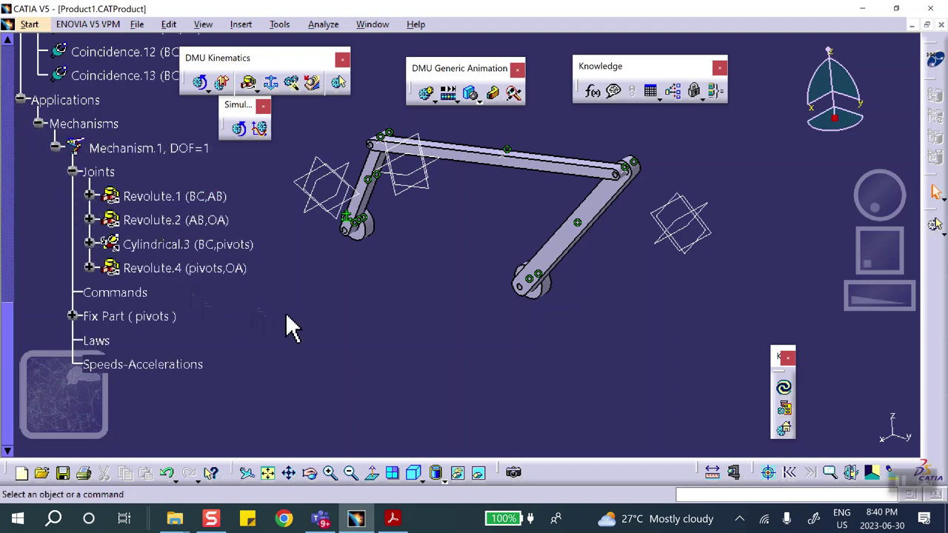
{"action": "middle_click_drag", "start_coordinate": [293, 330], "coordinate": [332, 289]}
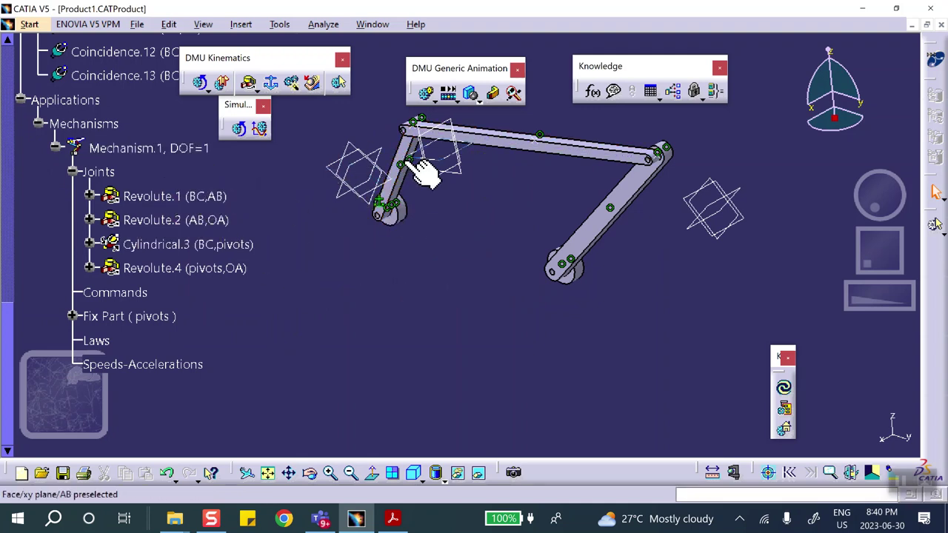
{"action": "double_click", "coordinate": [179, 203]}
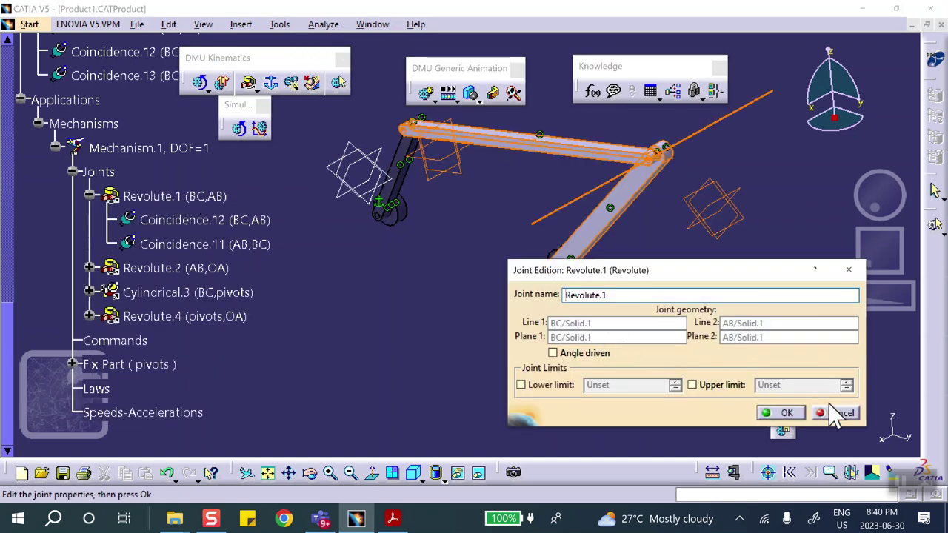
{"action": "left_click", "coordinate": [830, 412]}
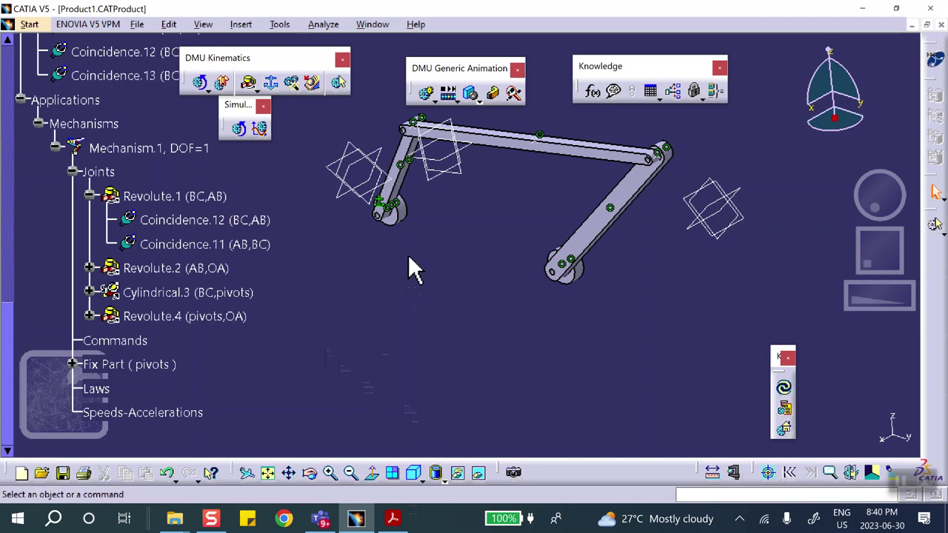
Make Revolute.4 angle driven with limits 0 to 360 deg, bringing Mechanism.1 to zero DOF
{"action": "double_click", "coordinate": [183, 317]}
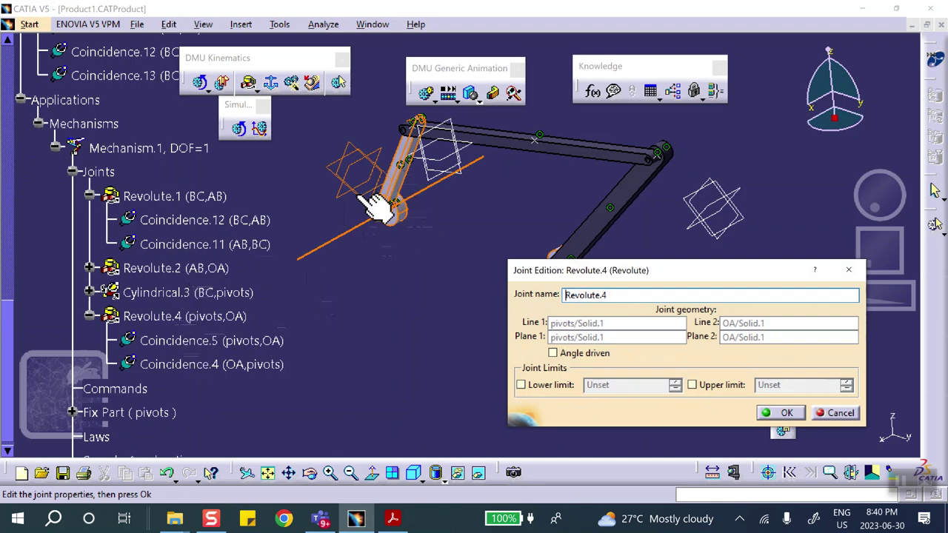
{"action": "left_click", "coordinate": [553, 354]}
{"action": "left_click", "coordinate": [640, 384]}
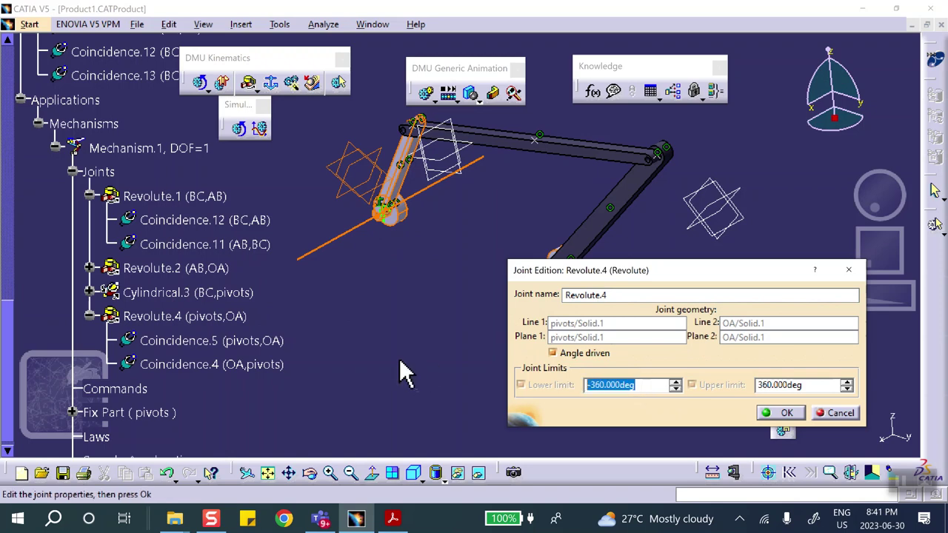
{"action": "left_click", "coordinate": [786, 428]}
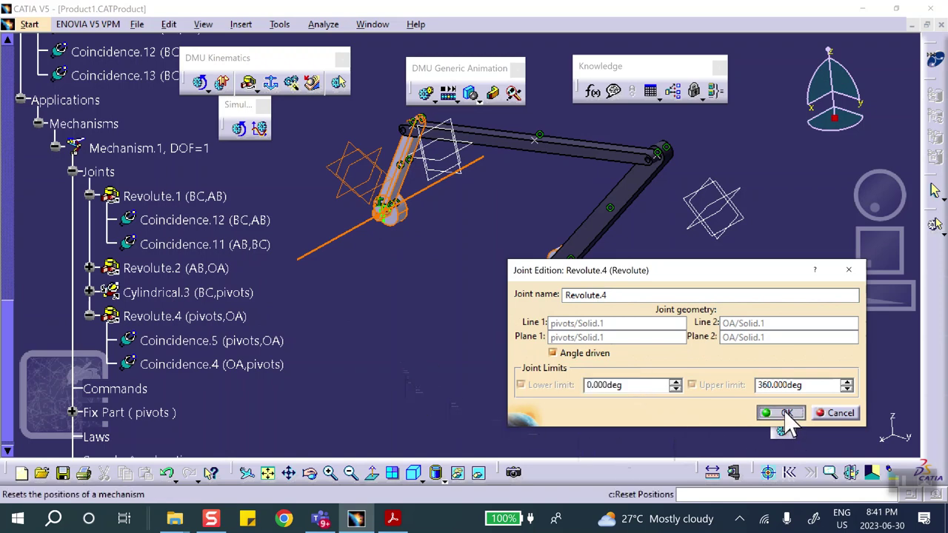
{"action": "left_click", "coordinate": [517, 289]}
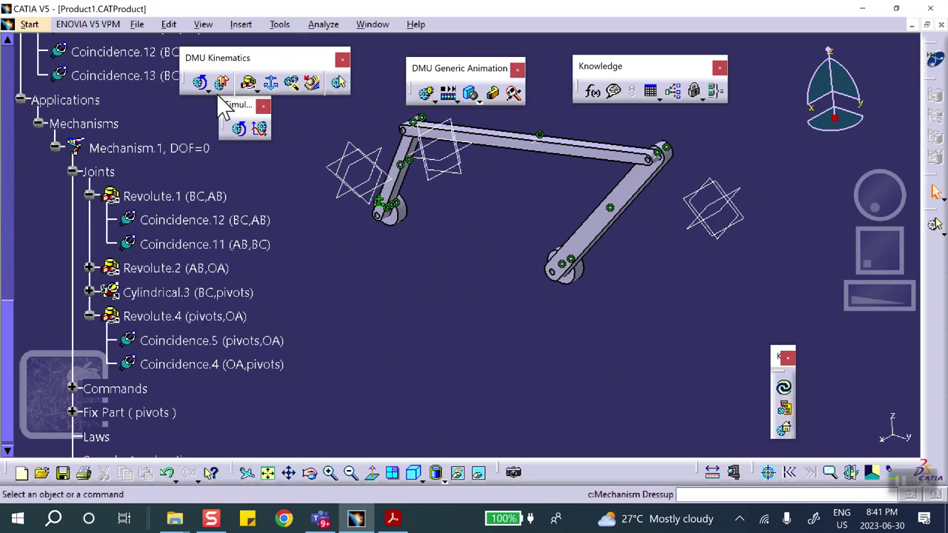
Sweep Command.1 from 0 to 360 deg in Simulation with Commands, then close it
{"action": "left_click", "coordinate": [240, 129]}
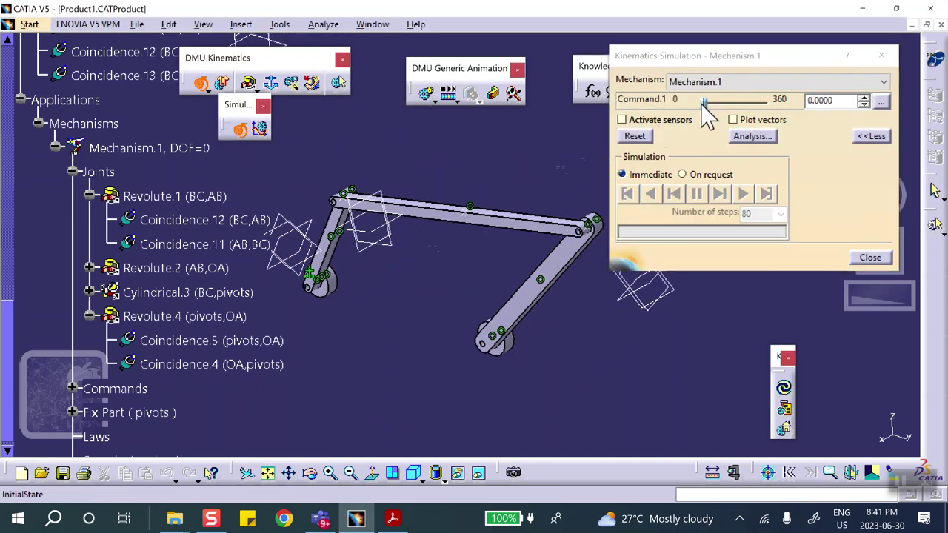
{"action": "mouse_move", "coordinate": [704, 101]}
{"action": "left_mouse_down"}
{"action": "mouse_move", "coordinate": [779, 101]}
{"action": "mouse_move", "coordinate": [700, 103]}
{"action": "left_mouse_up"}
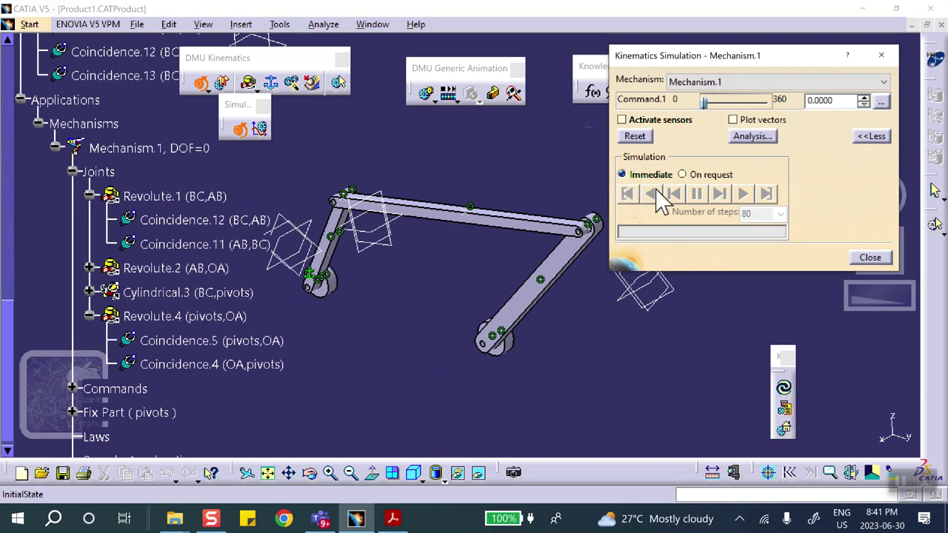
{"action": "left_click", "coordinate": [866, 258]}
{"action": "middle_click_drag", "start_coordinate": [404, 171], "coordinate": [513, 150]}
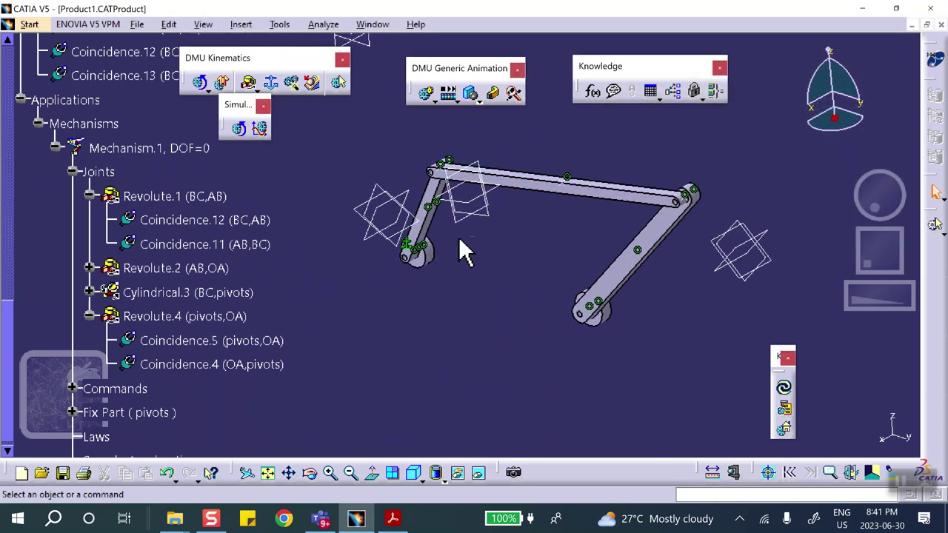
Record a new simulation of Mechanism.1 with Command.1 driven from 0 to 360
{"action": "left_click", "coordinate": [427, 95]}
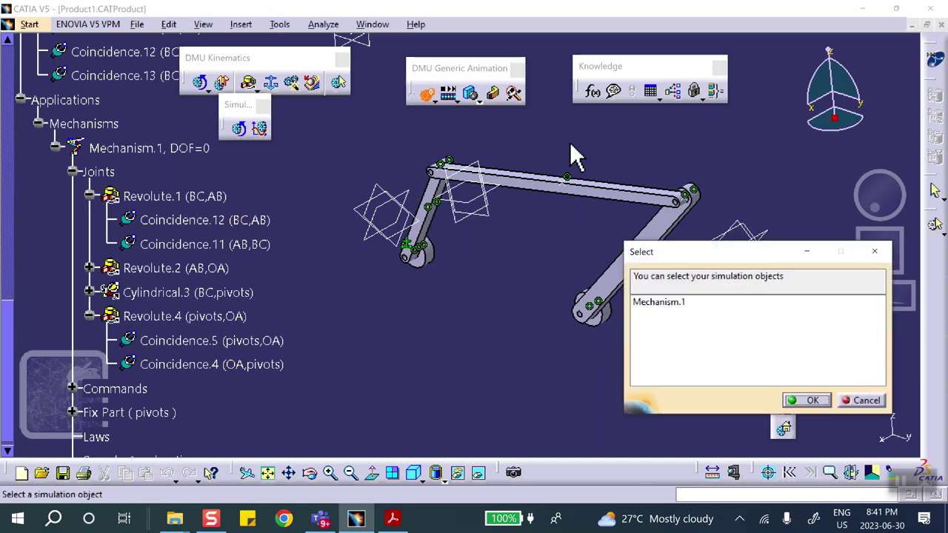
{"action": "left_click", "coordinate": [677, 302]}
{"action": "left_click", "coordinate": [803, 399]}
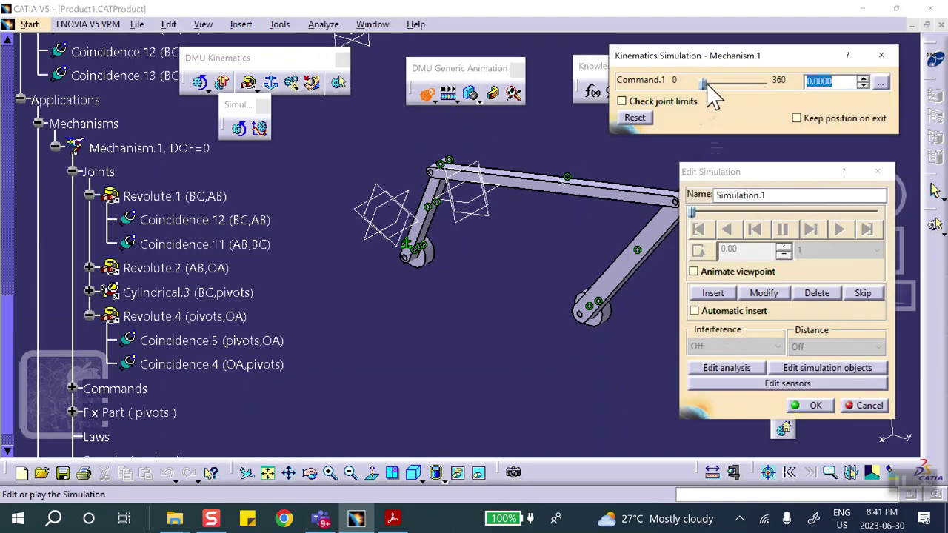
{"action": "left_click_drag", "start_coordinate": [705, 84], "coordinate": [828, 84]}
{"action": "left_click", "coordinate": [713, 293]}
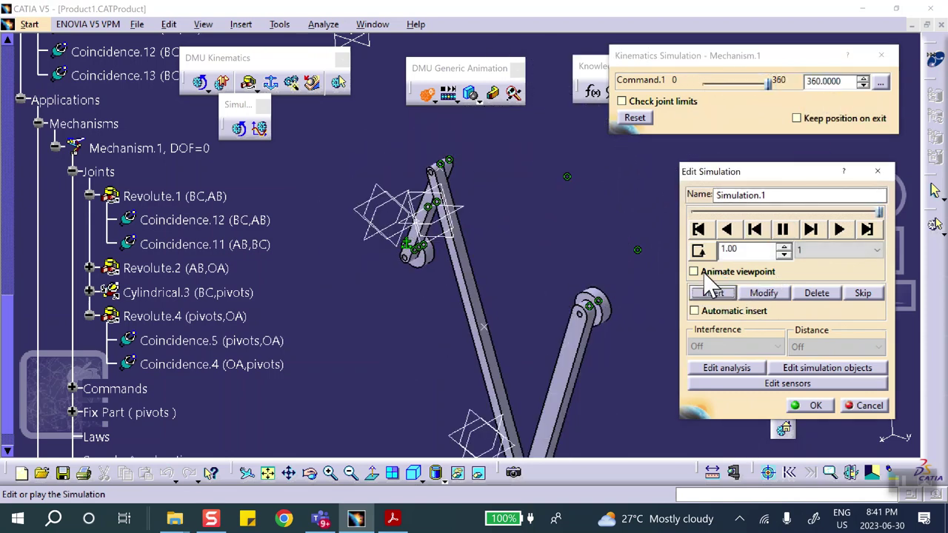
Replay the recorded simulation at a 0.02 step, then rewind it to 0
{"action": "left_click", "coordinate": [698, 230]}
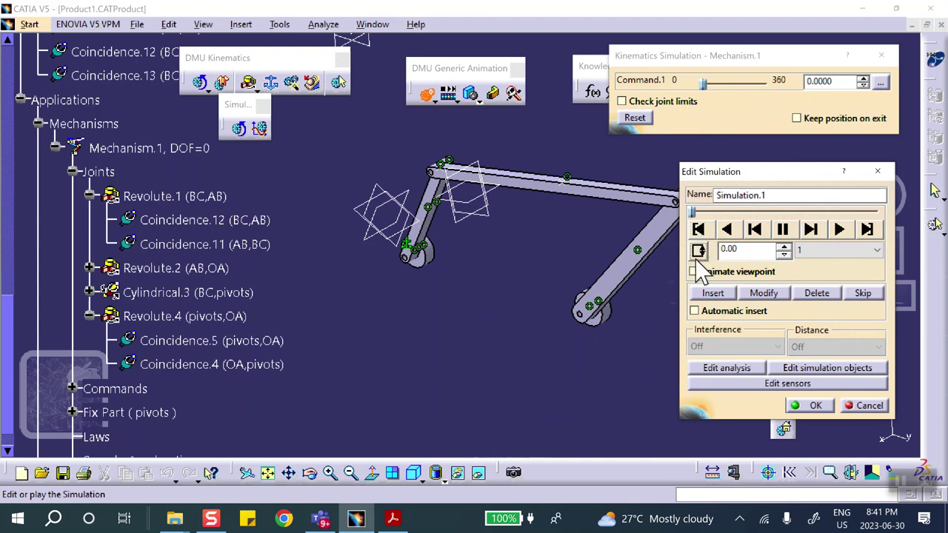
{"action": "left_click", "coordinate": [835, 252]}
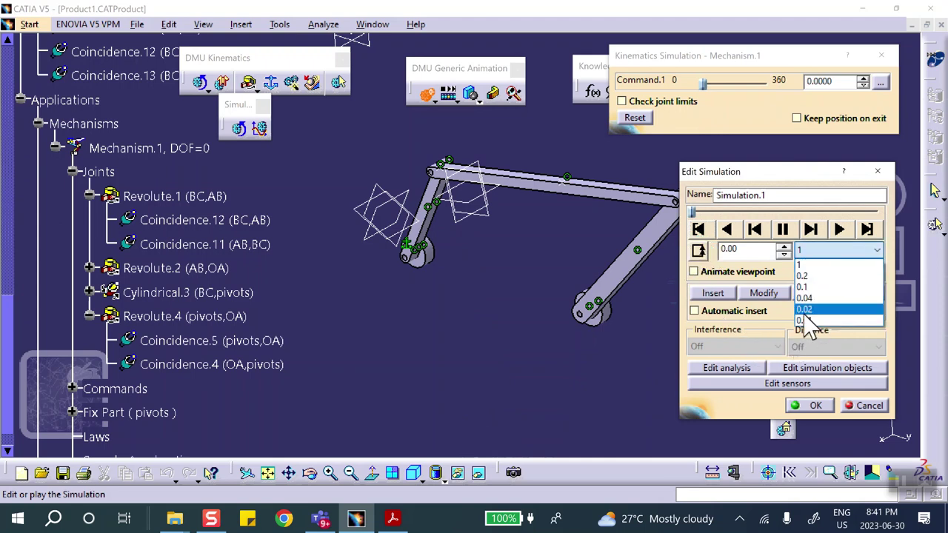
{"action": "left_click", "coordinate": [815, 310]}
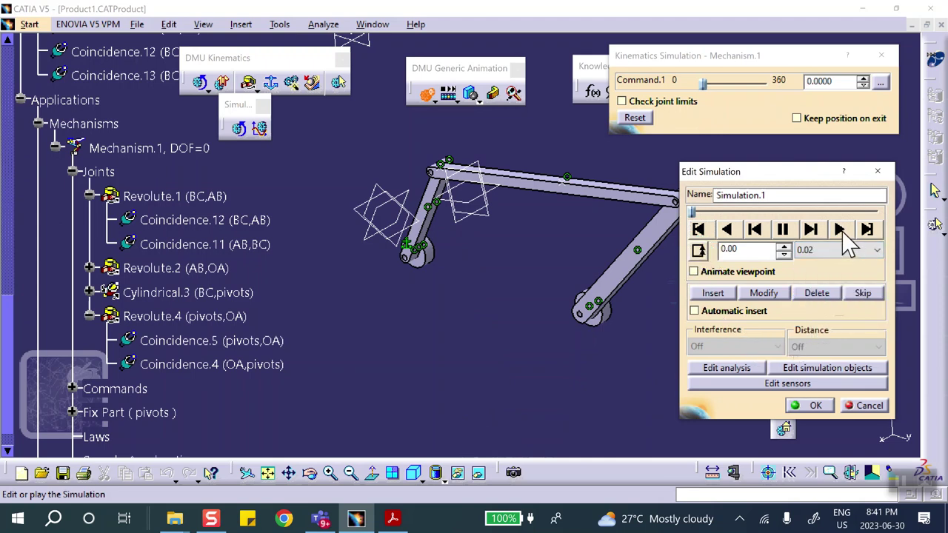
{"action": "left_click", "coordinate": [840, 230]}
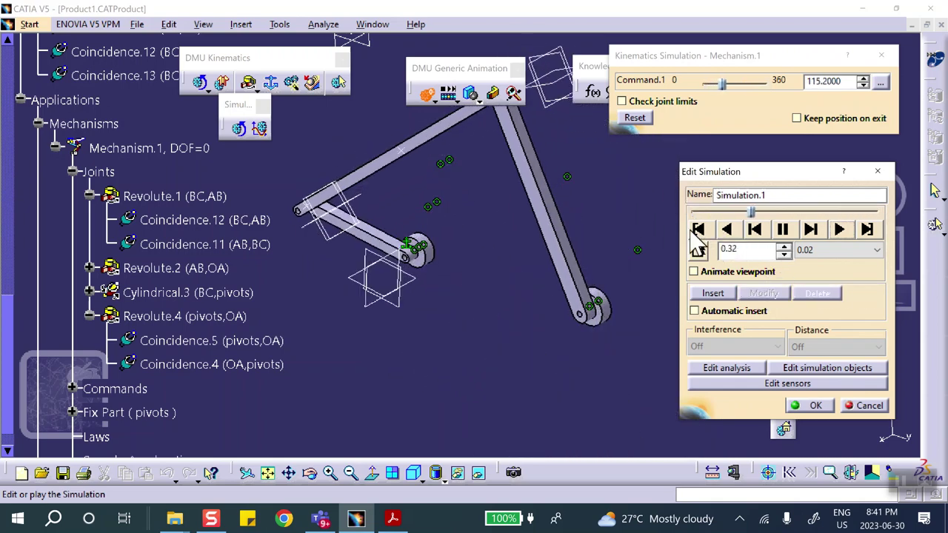
{"action": "middle_click_drag", "start_coordinate": [511, 213], "coordinate": [514, 321]}
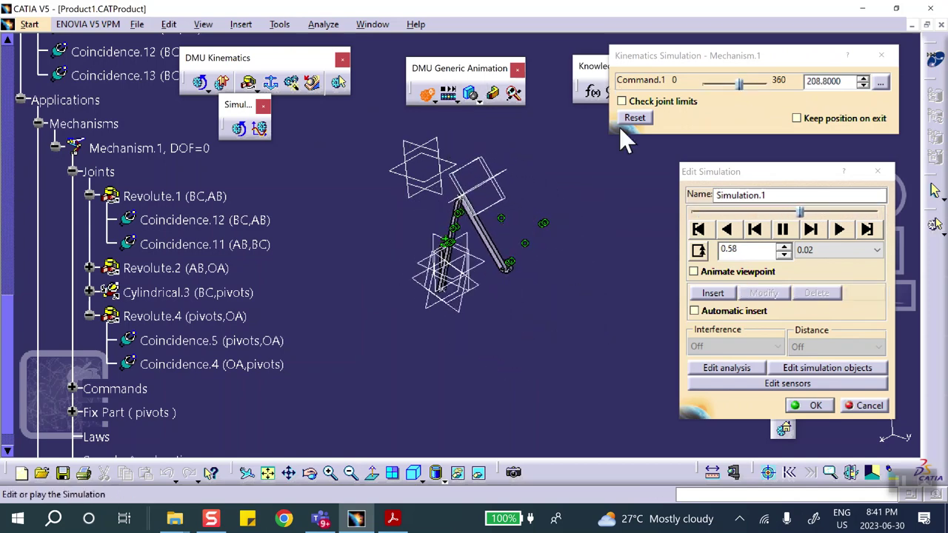
{"action": "left_click", "coordinate": [697, 251]}
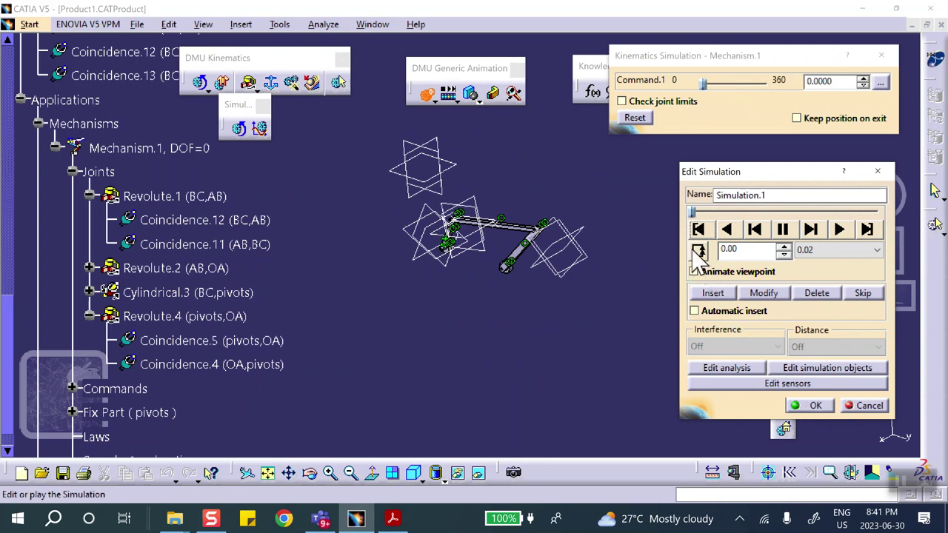
Close the recorded simulation and change from DMU Kinematics to the Assembly Design workbench
{"action": "left_click", "coordinate": [811, 406]}
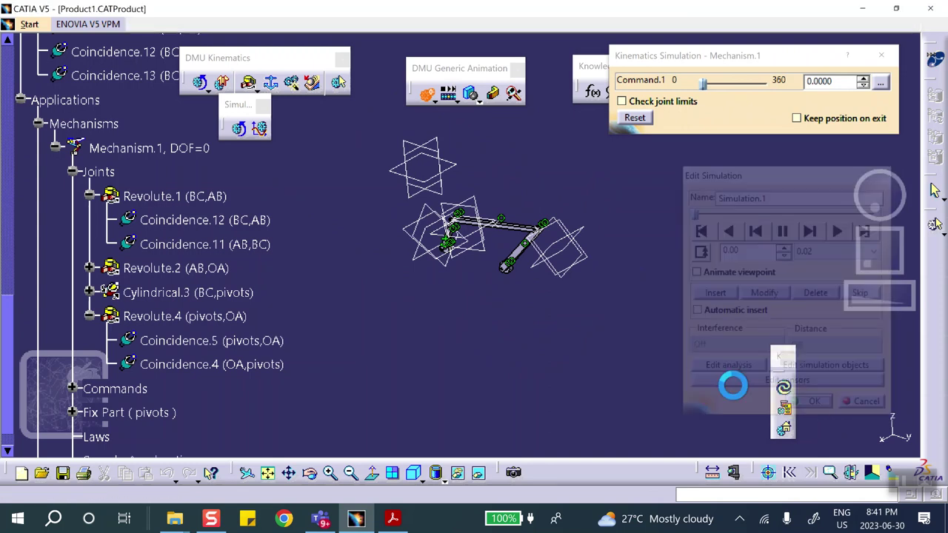
{"action": "mouse_move", "coordinate": [526, 322]}
{"action": "middle_mouse_down"}
{"action": "mouse_move", "coordinate": [516, 320]}
{"action": "mouse_move", "coordinate": [476, 143]}
{"action": "mouse_move", "coordinate": [446, 277]}
{"action": "middle_mouse_up"}
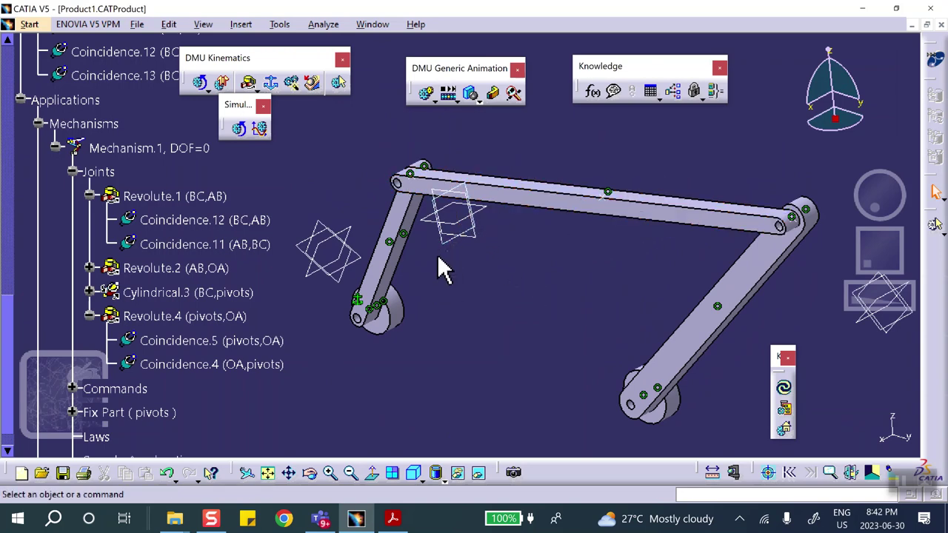
{"action": "scroll", "coordinate": [123, 223], "scroll_direction": "up", "scroll_amount": 5}
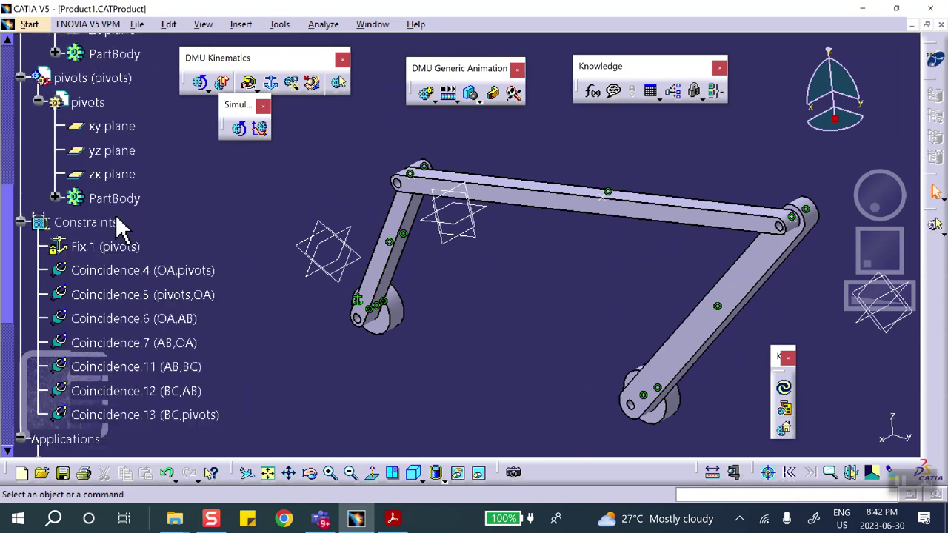
{"action": "scroll", "coordinate": [122, 222], "scroll_direction": "up", "scroll_amount": 7}
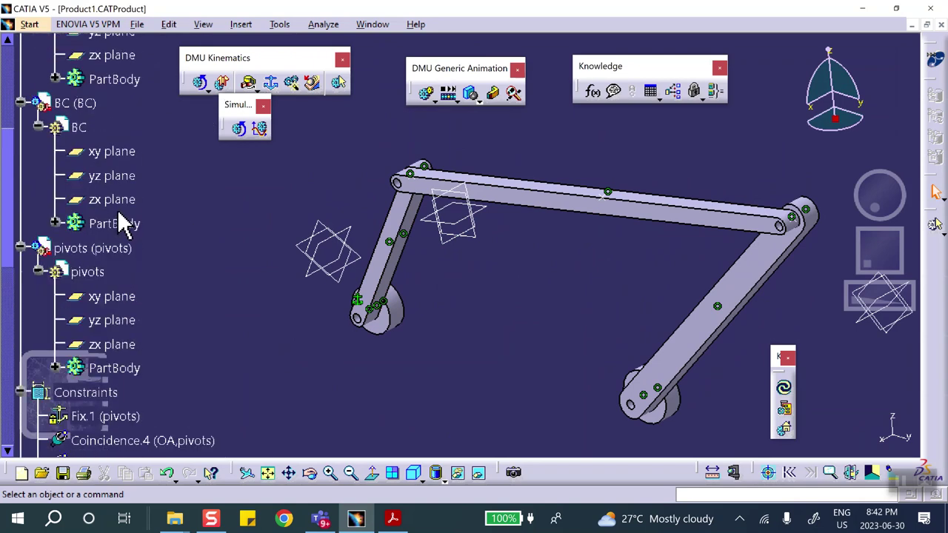
{"action": "left_click", "coordinate": [29, 25]}
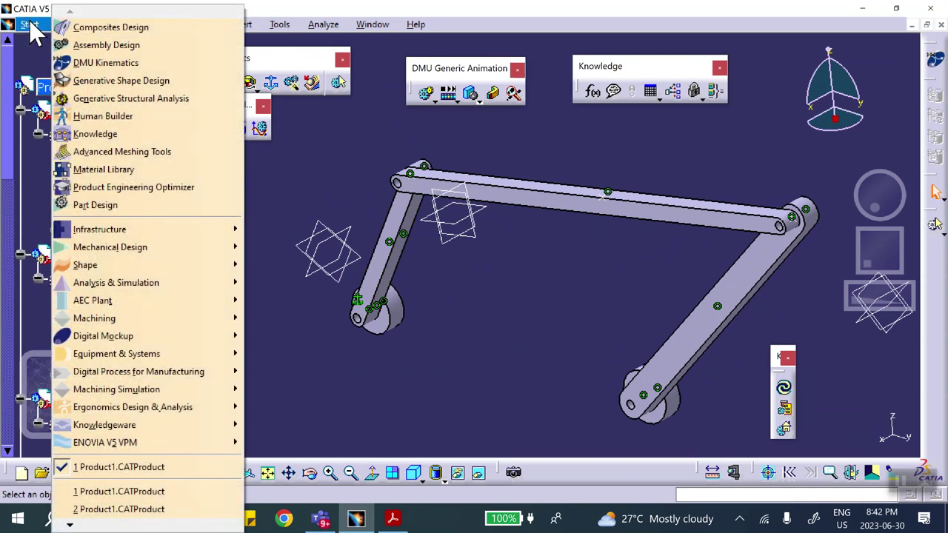
{"action": "left_click", "coordinate": [78, 47]}
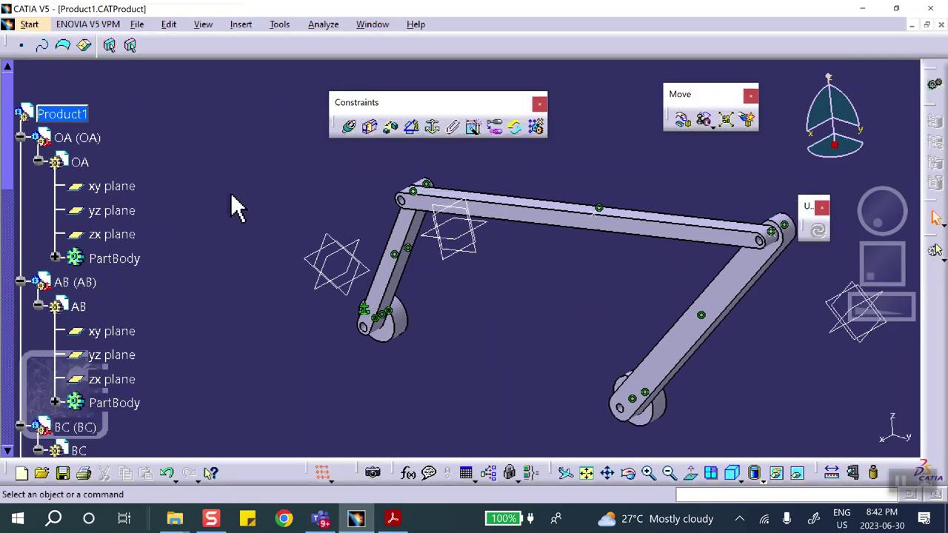
{"action": "left_click", "coordinate": [195, 26]}
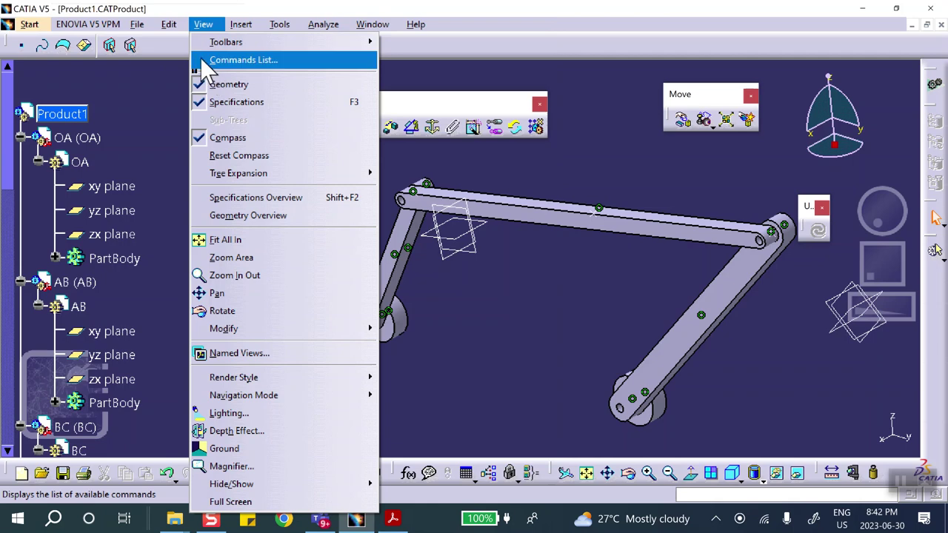
{"action": "mouse_move", "coordinate": [170, 28]}
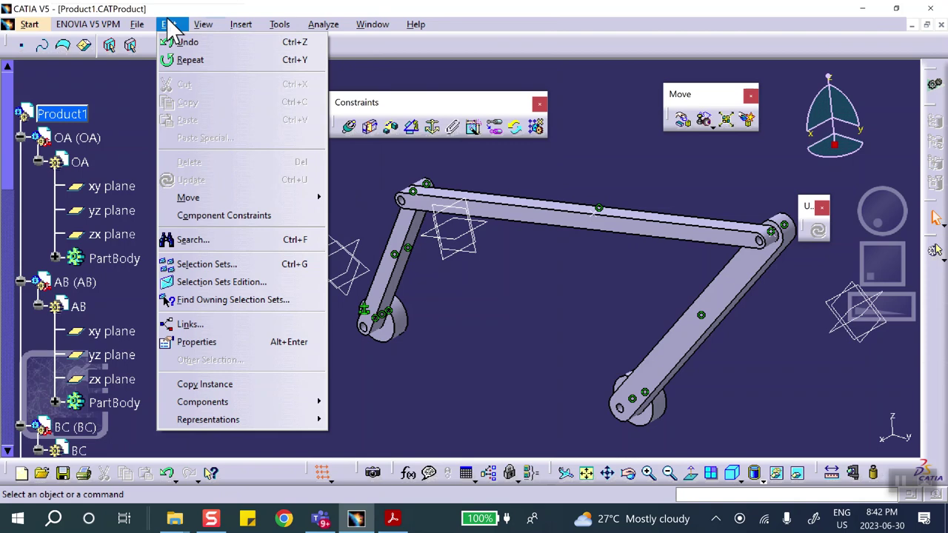
{"action": "mouse_move", "coordinate": [293, 30]}
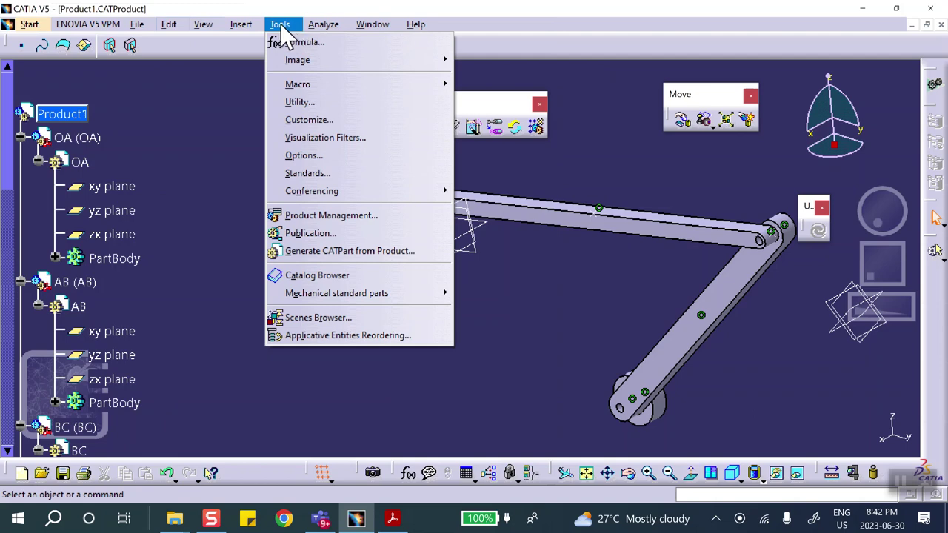
{"action": "mouse_move", "coordinate": [250, 32]}
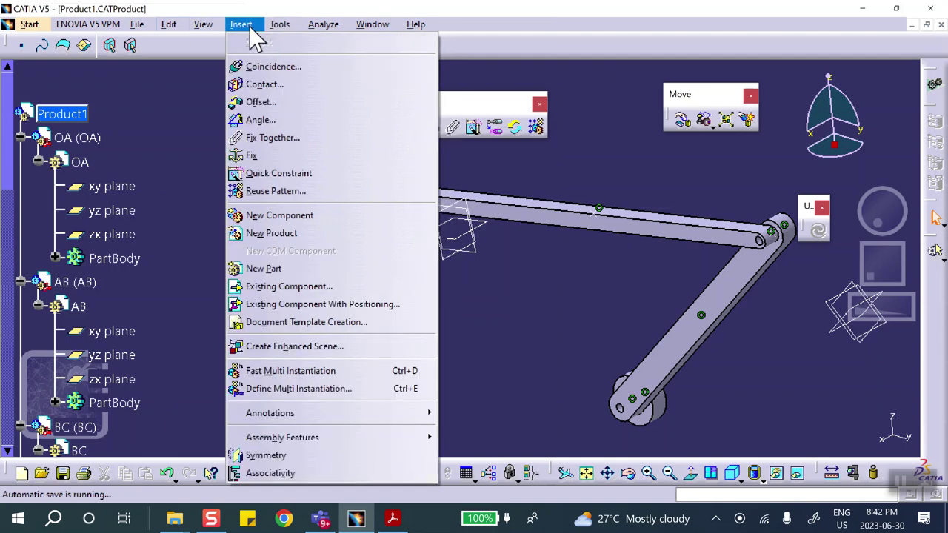
{"action": "mouse_move", "coordinate": [208, 32]}
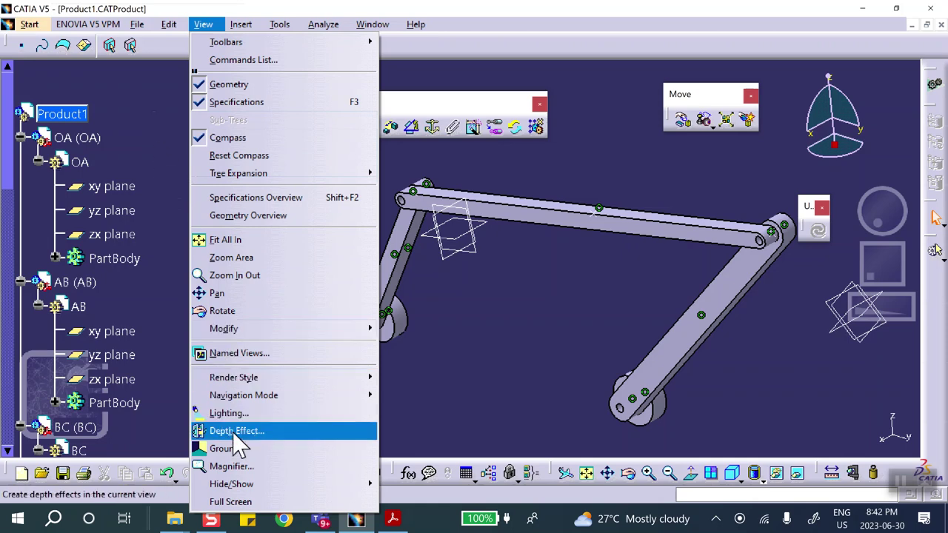
{"action": "mouse_move", "coordinate": [230, 484]}
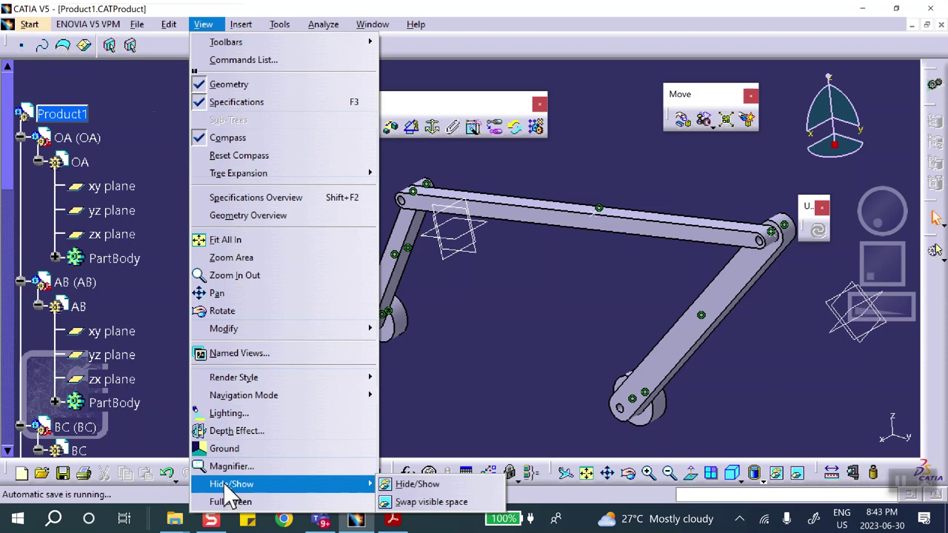
{"action": "left_click", "coordinate": [159, 135]}
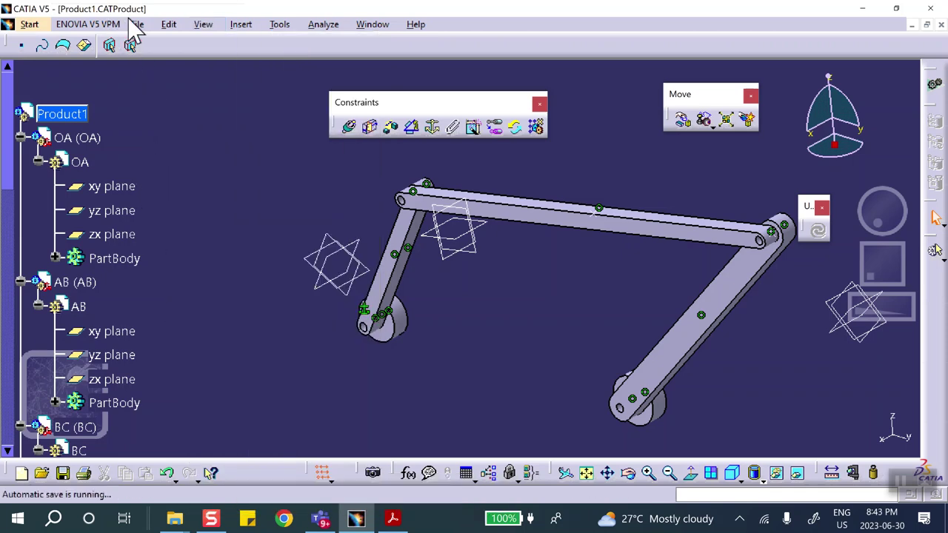
{"action": "left_click", "coordinate": [163, 25]}
{"action": "mouse_move", "coordinate": [139, 25]}
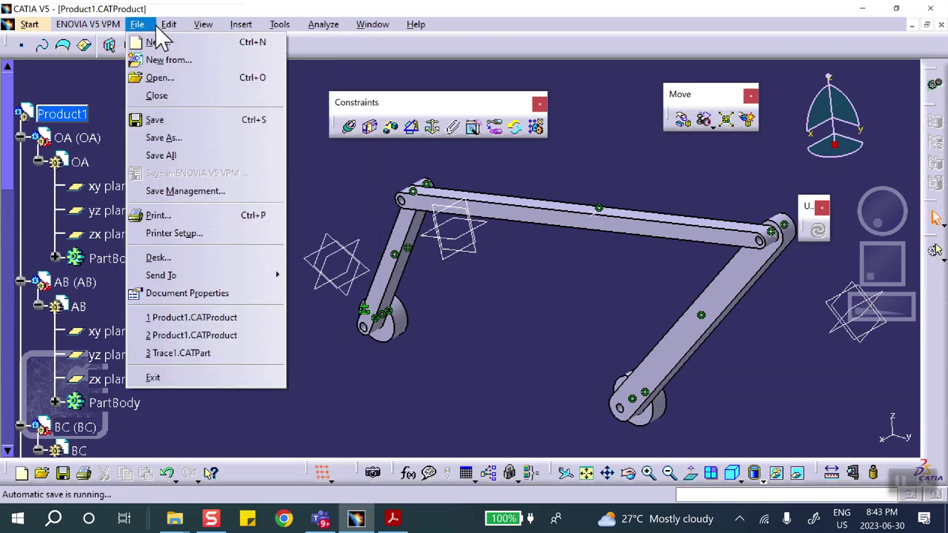
Search the assembly for elements of type 'plane' and hide all the found planes
{"action": "mouse_move", "coordinate": [169, 26]}
{"action": "left_click", "coordinate": [207, 244]}
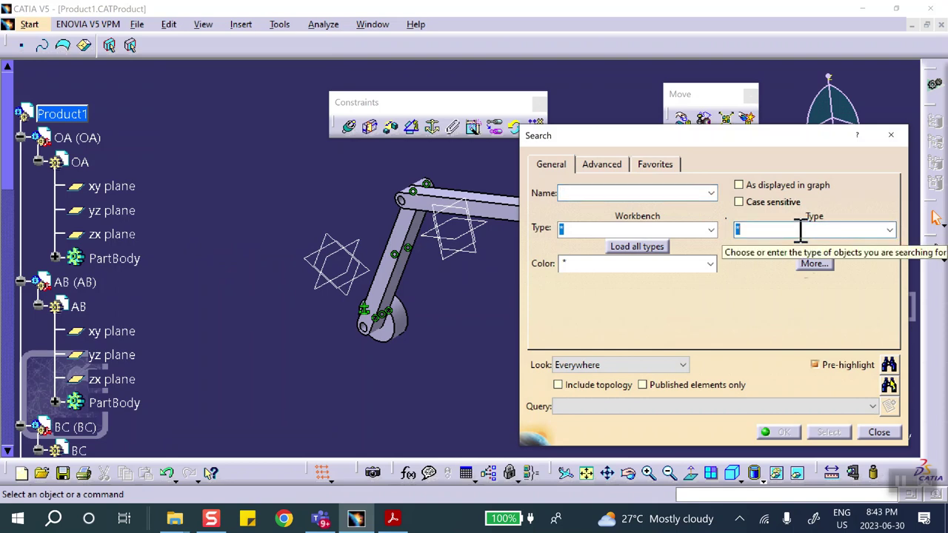
{"action": "type", "text": "plane"}
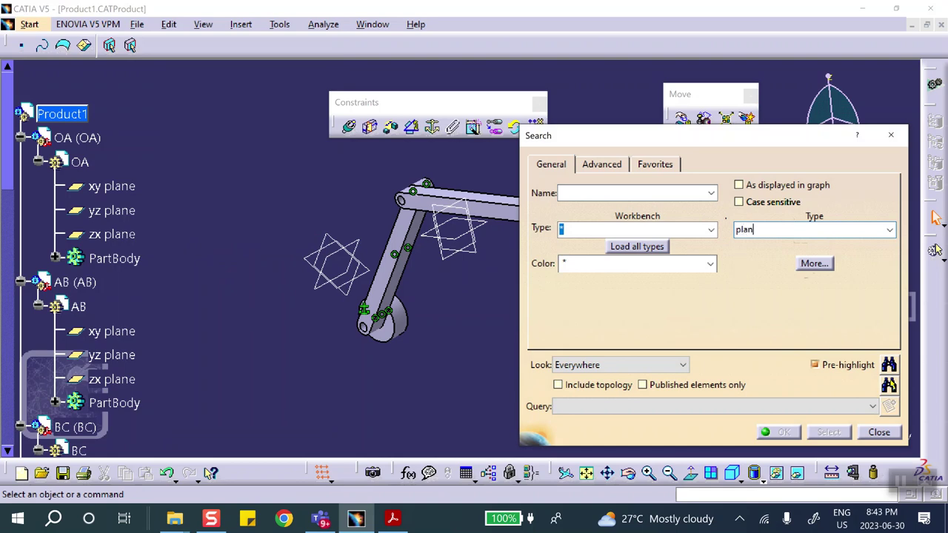
{"action": "left_click", "coordinate": [890, 386]}
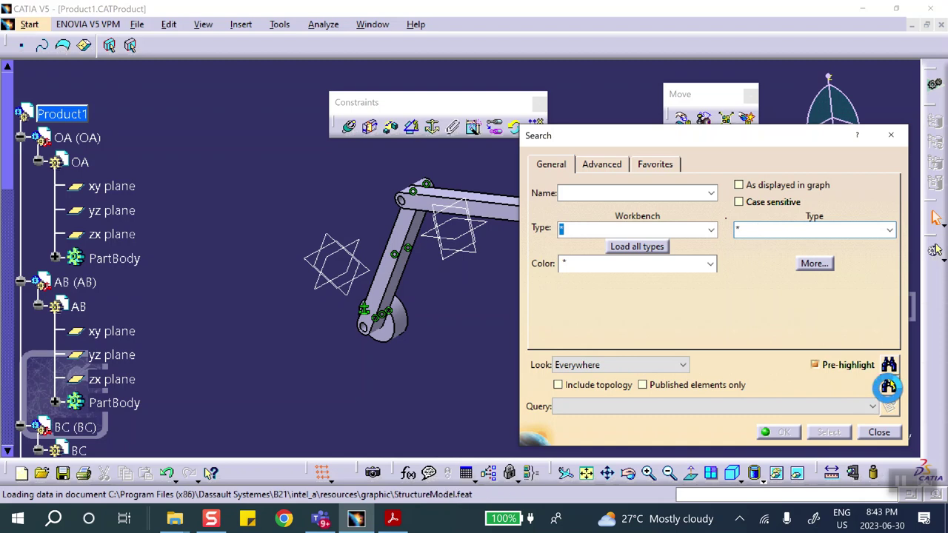
{"action": "left_click", "coordinate": [776, 474]}
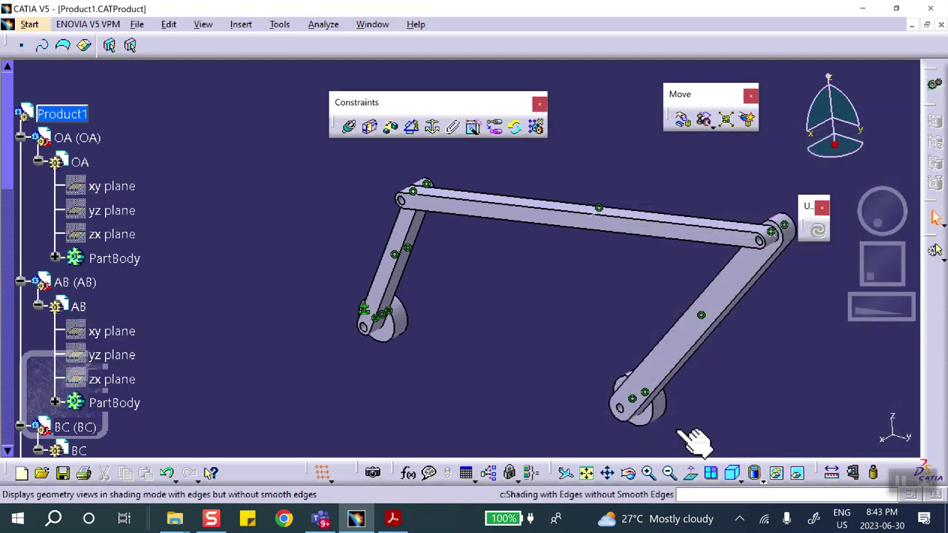
Enter DMU Kinematics through Start > Digital Mockup and reframe the linkage view
{"action": "left_click", "coordinate": [29, 23]}
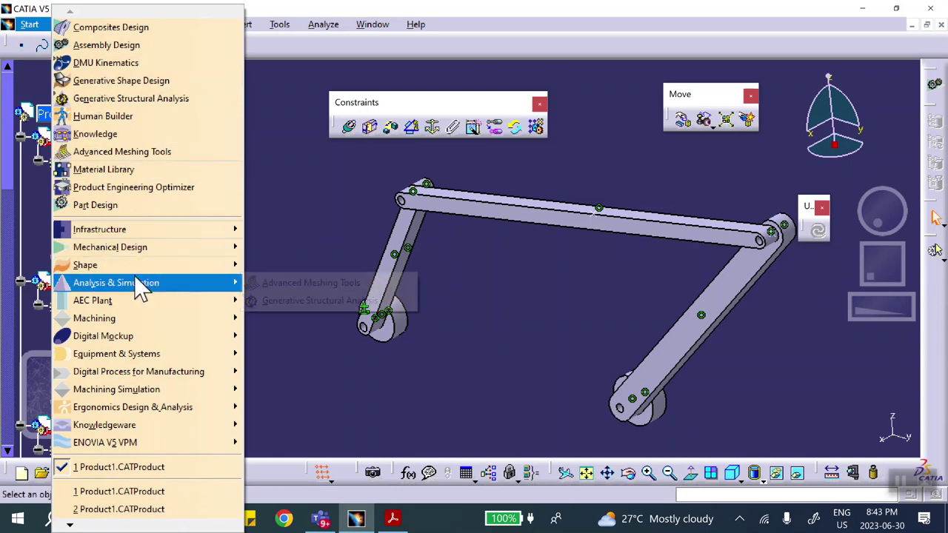
{"action": "mouse_move", "coordinate": [135, 337]}
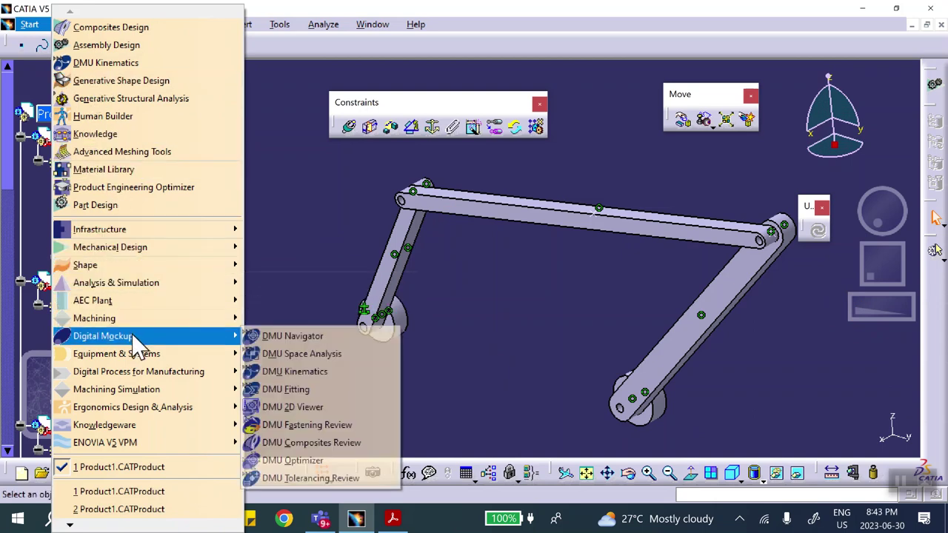
{"action": "left_click", "coordinate": [293, 373]}
{"action": "middle_click_drag", "start_coordinate": [539, 309], "coordinate": [435, 283]}
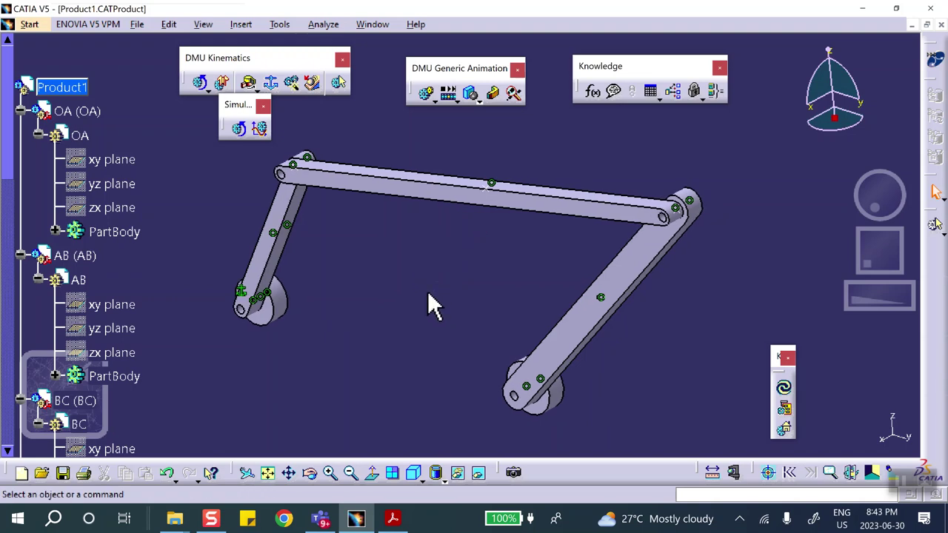
{"action": "scroll", "coordinate": [144, 274], "scroll_direction": "down", "scroll_amount": 12}
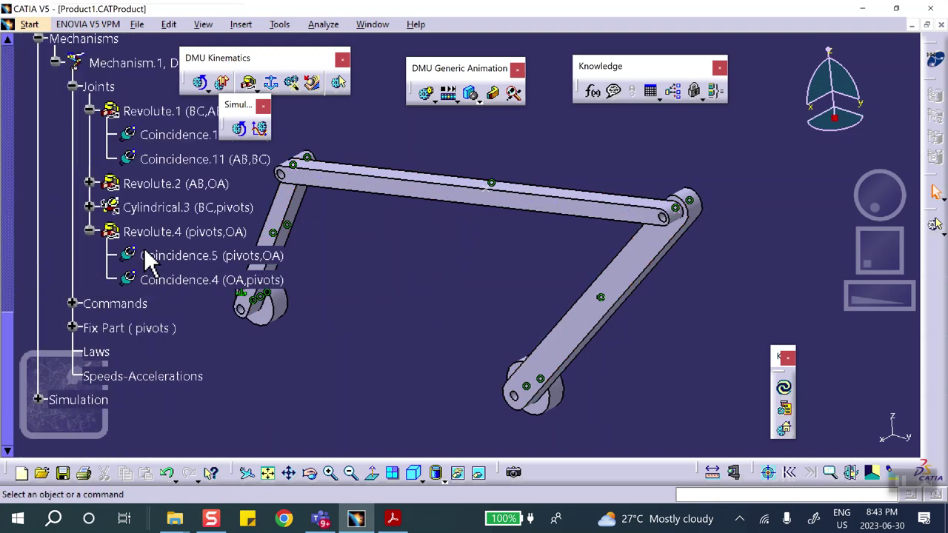
{"action": "scroll", "coordinate": [147, 257], "scroll_direction": "down", "scroll_amount": 3}
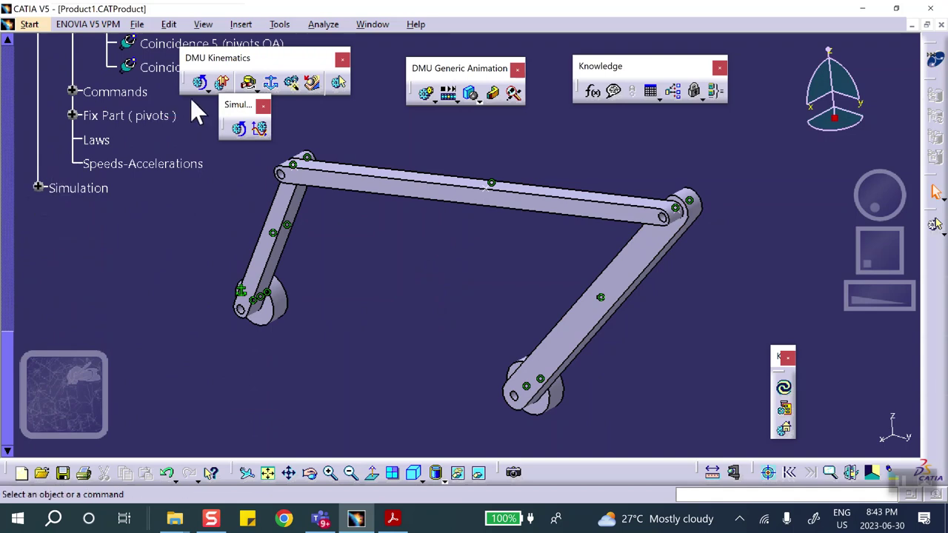
{"action": "left_click", "coordinate": [435, 98]}
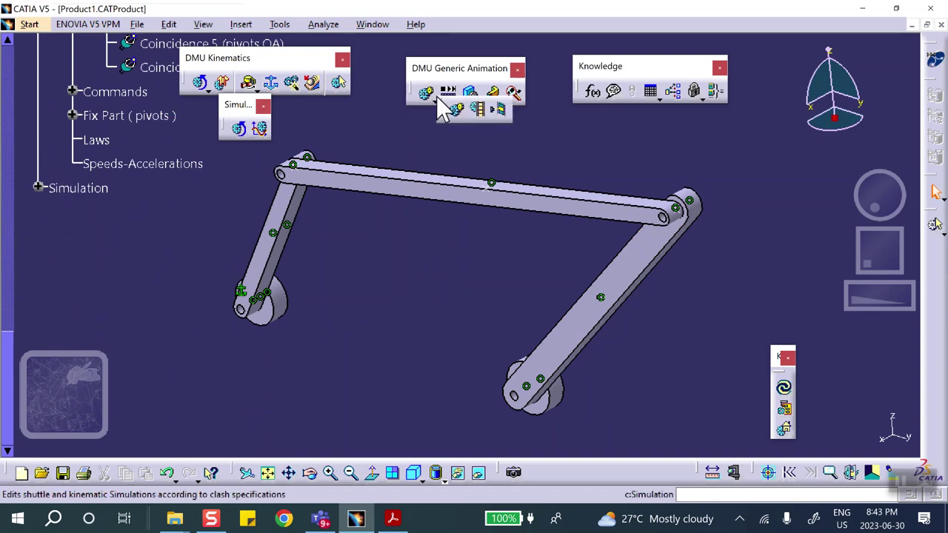
Compile Simulation.1 into Replay.1 using a 0.02 time step
{"action": "left_click", "coordinate": [479, 112]}
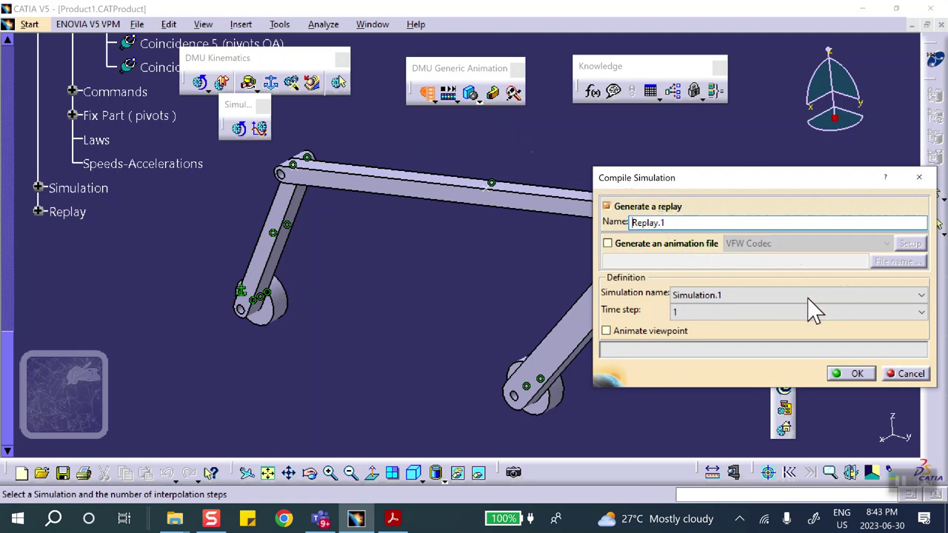
{"action": "left_click", "coordinate": [763, 315]}
{"action": "left_click", "coordinate": [725, 377]}
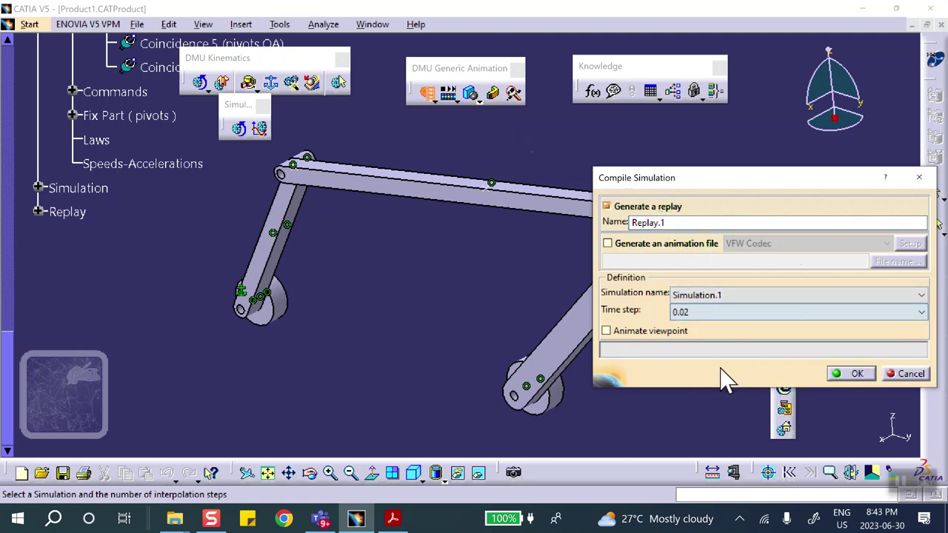
{"action": "left_click", "coordinate": [856, 374]}
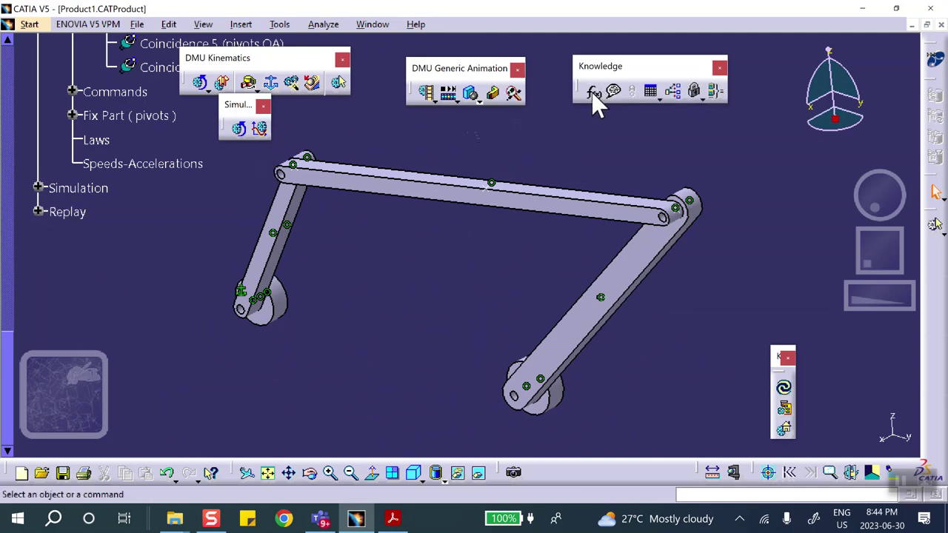
{"action": "left_click", "coordinate": [513, 96]}
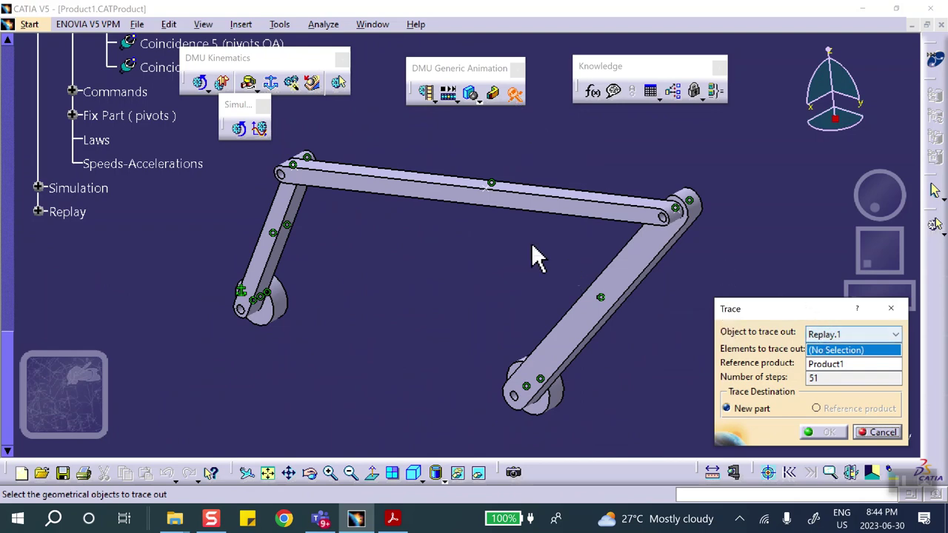
{"action": "left_click", "coordinate": [492, 182]}
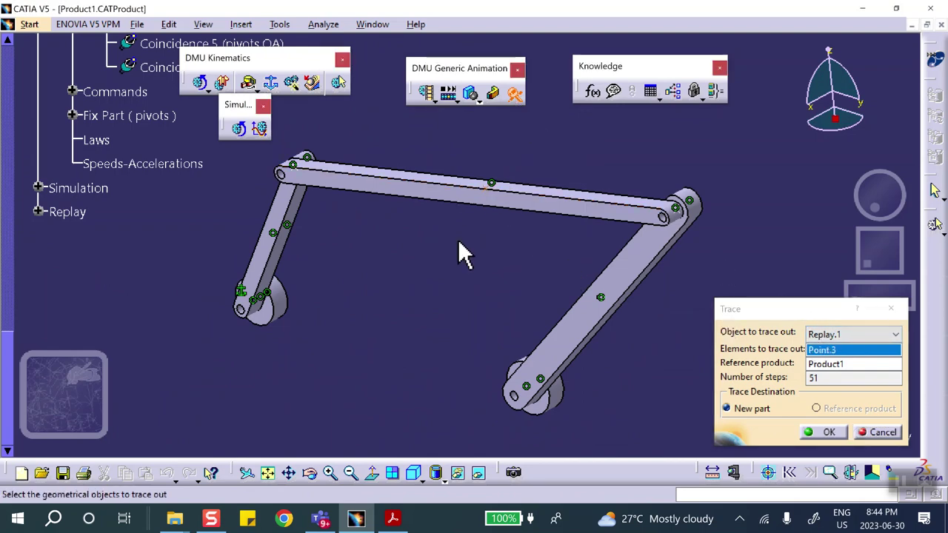
{"action": "left_click", "coordinate": [824, 378]}
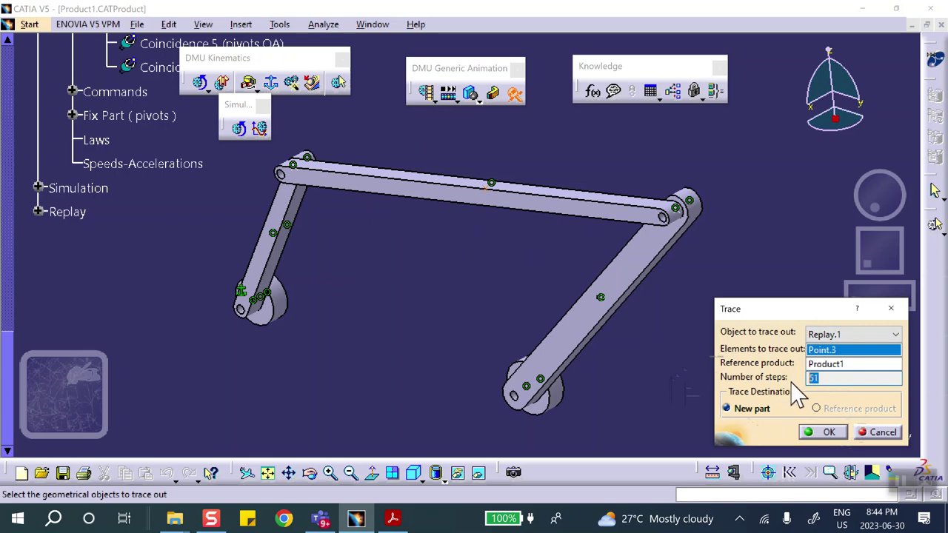
{"action": "left_click", "coordinate": [827, 433]}
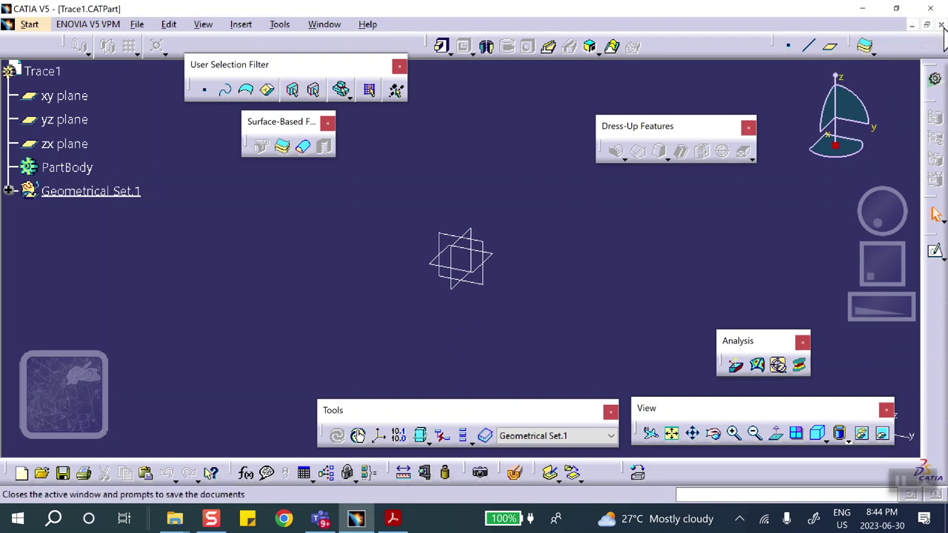
{"action": "left_click", "coordinate": [940, 24]}
{"action": "left_click", "coordinate": [511, 288]}
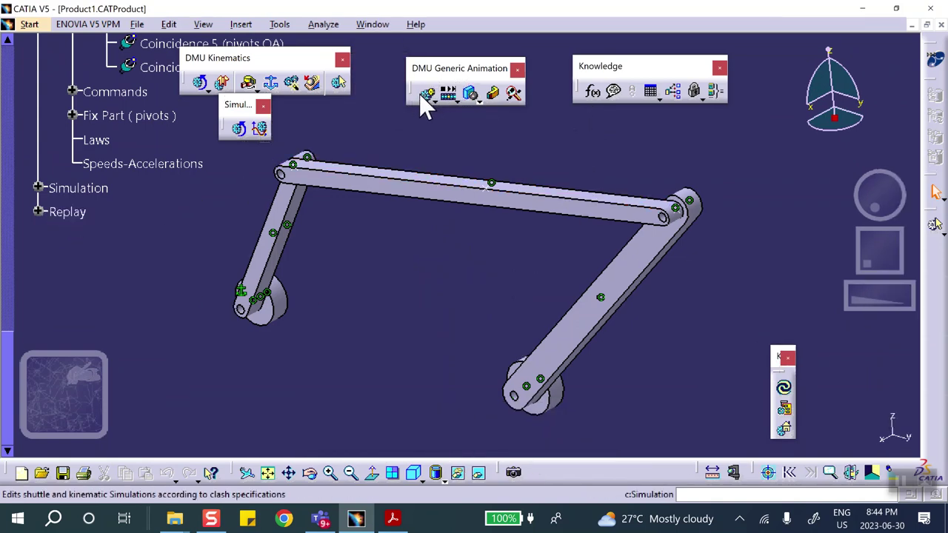
Trace Point.3 on the coupler link over the replay into new part Trace2, then zoom out
{"action": "left_click", "coordinate": [512, 95]}
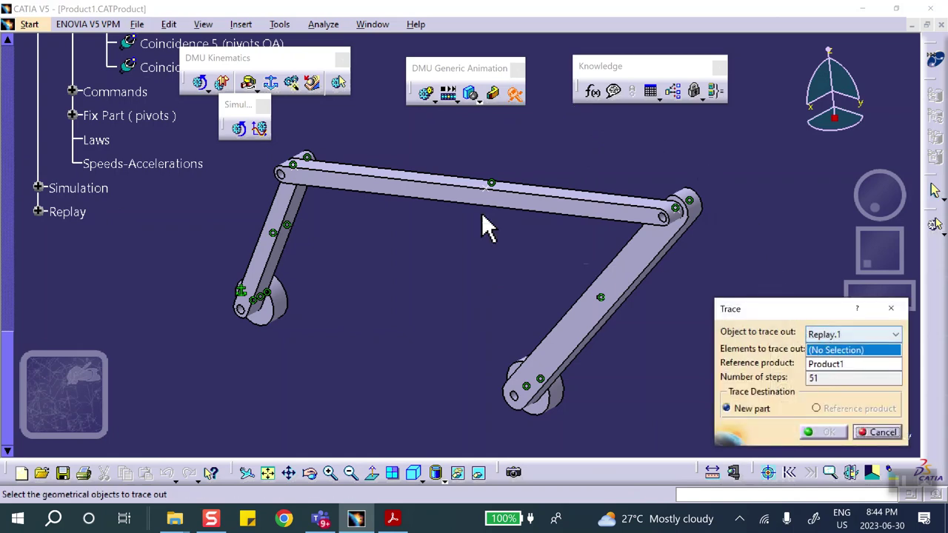
{"action": "left_click", "coordinate": [491, 184]}
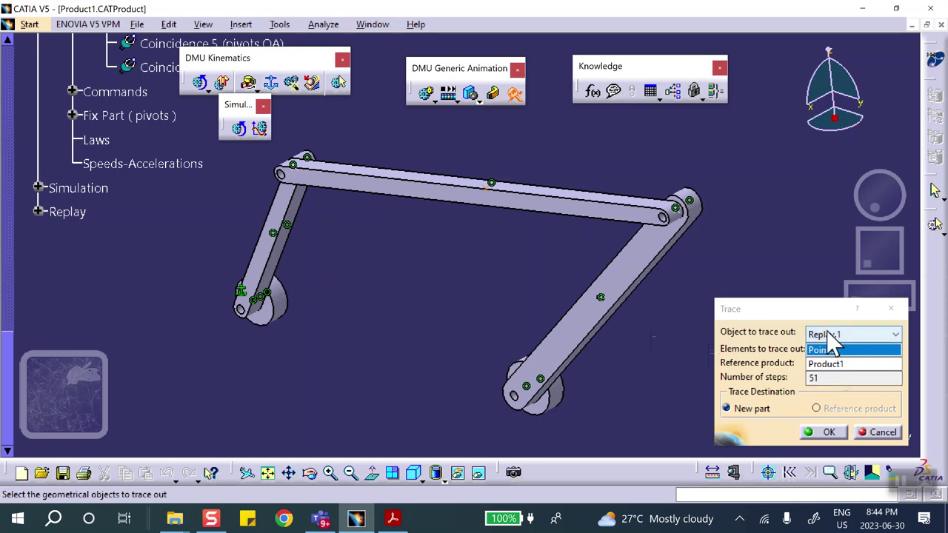
{"action": "left_click", "coordinate": [831, 434]}
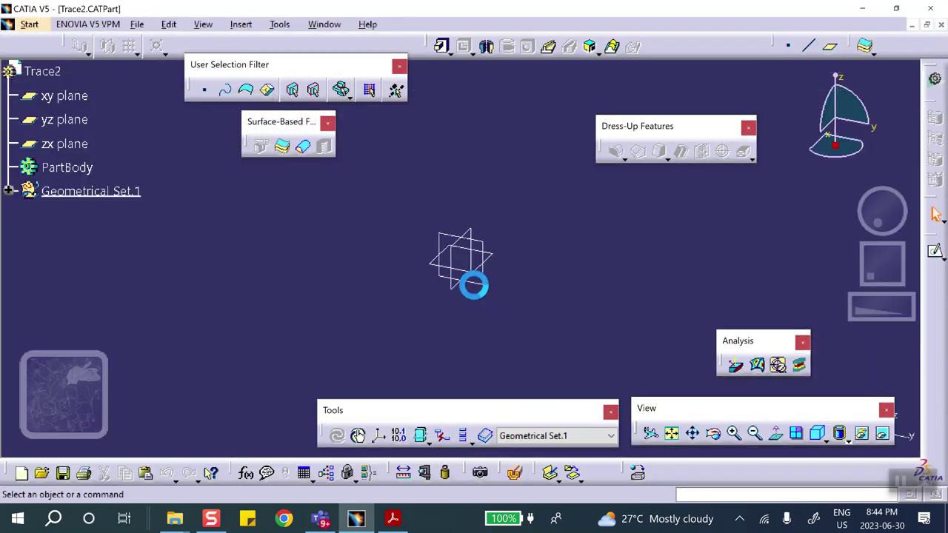
{"action": "middle_click_drag", "start_coordinate": [374, 258], "coordinate": [311, 285]}
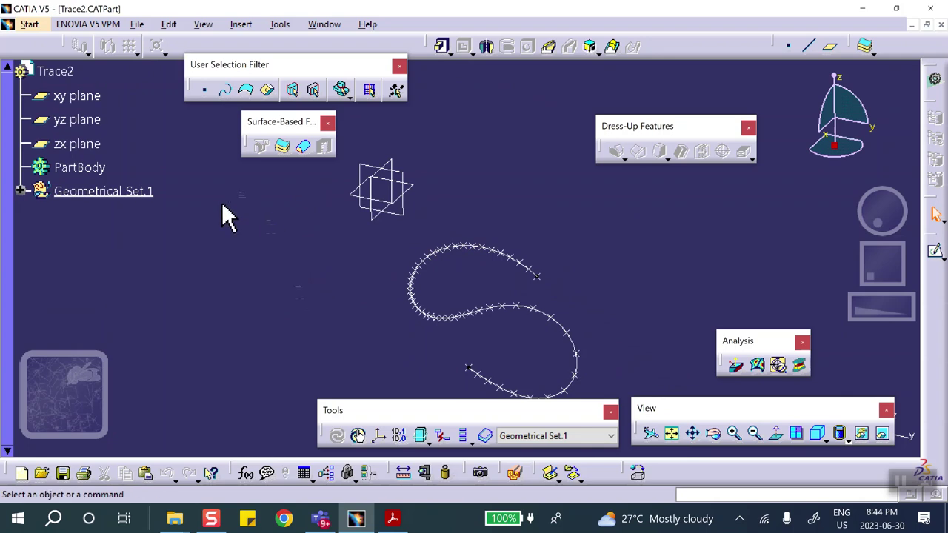
In Save Management, set Trace2.CATPart to save into July_7, then back out of the warning
{"action": "left_click", "coordinate": [137, 24]}
{"action": "left_click", "coordinate": [182, 192]}
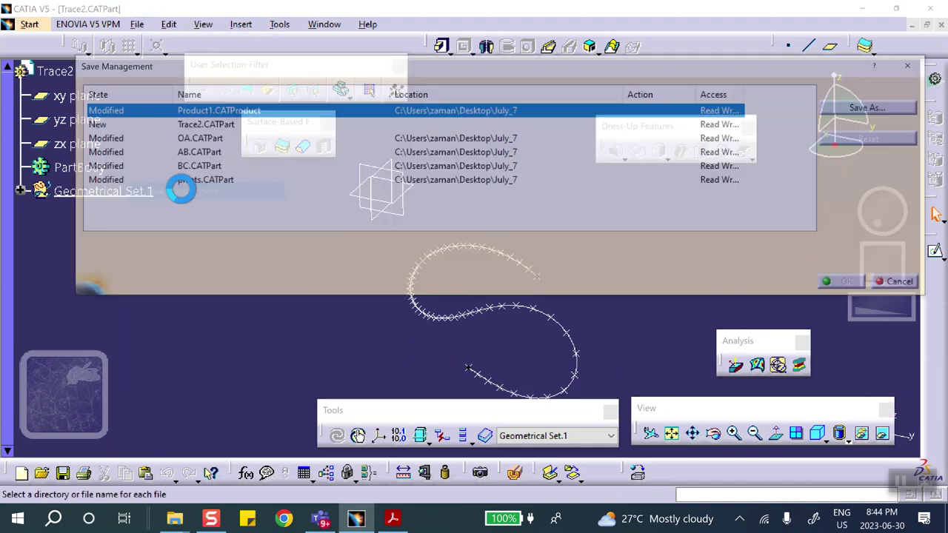
{"action": "left_click", "coordinate": [152, 125]}
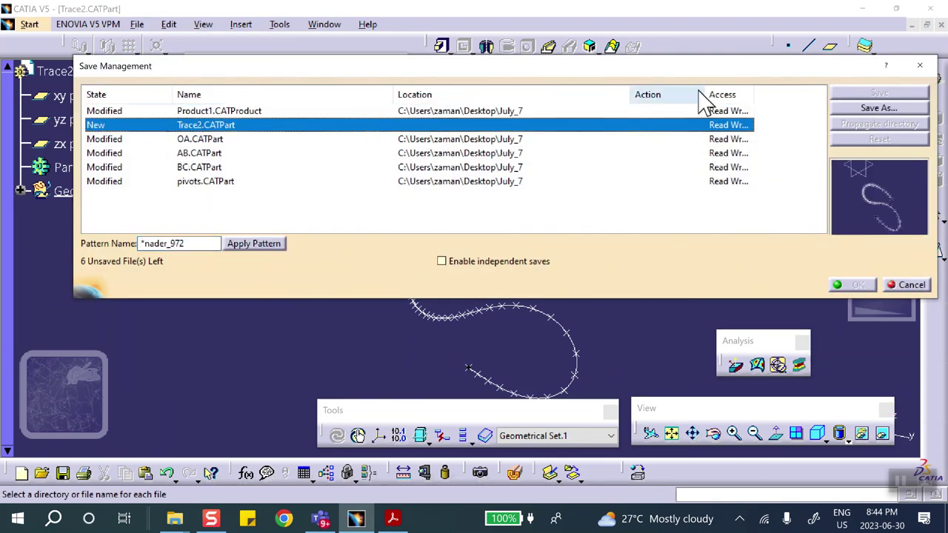
{"action": "left_click", "coordinate": [848, 111]}
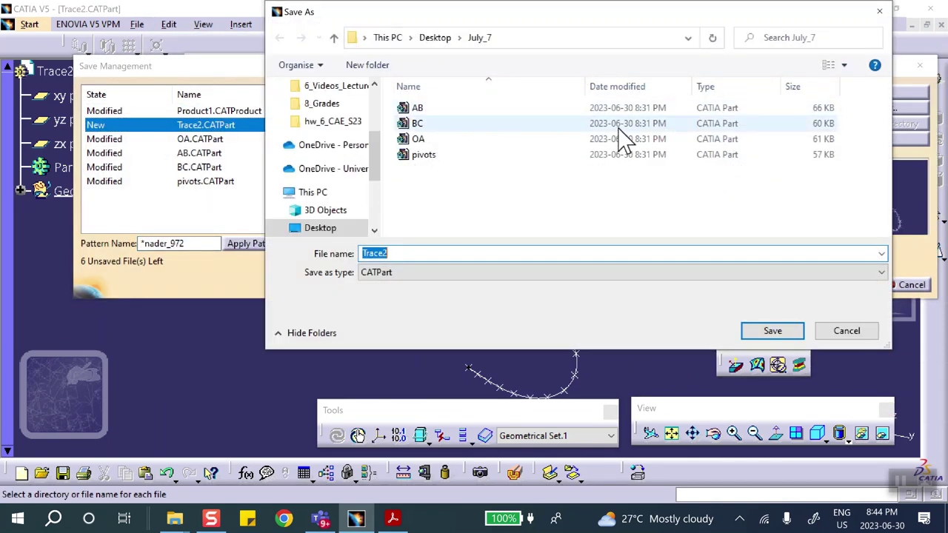
{"action": "left_click", "coordinate": [770, 335]}
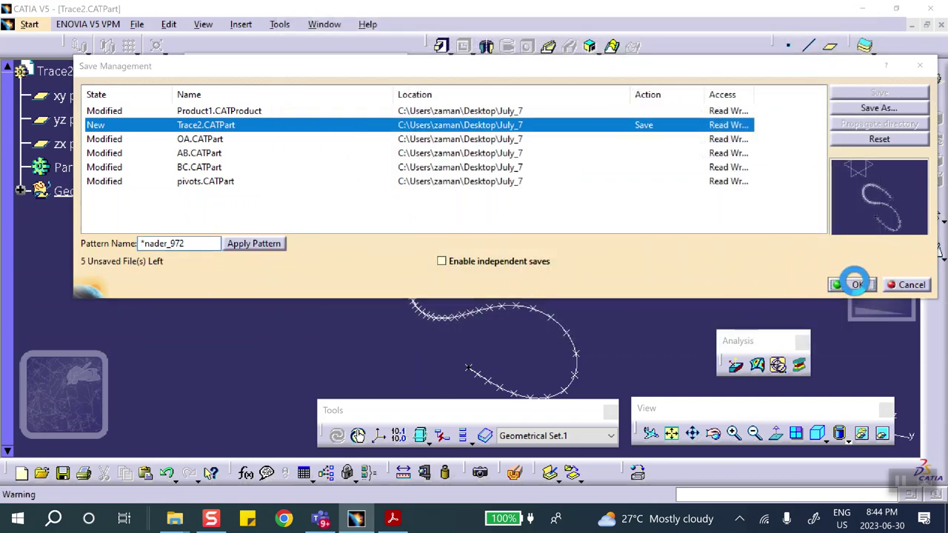
{"action": "left_click", "coordinate": [852, 285]}
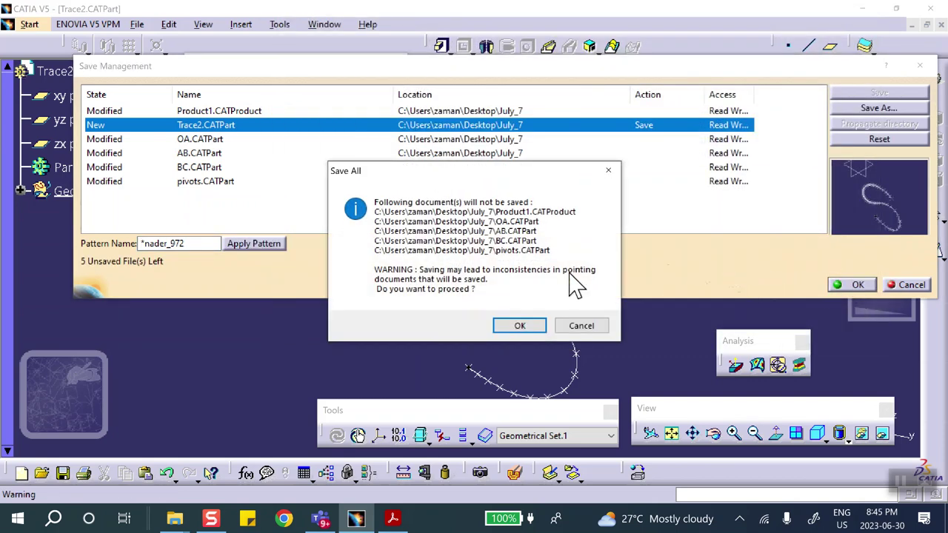
{"action": "left_click", "coordinate": [585, 328]}
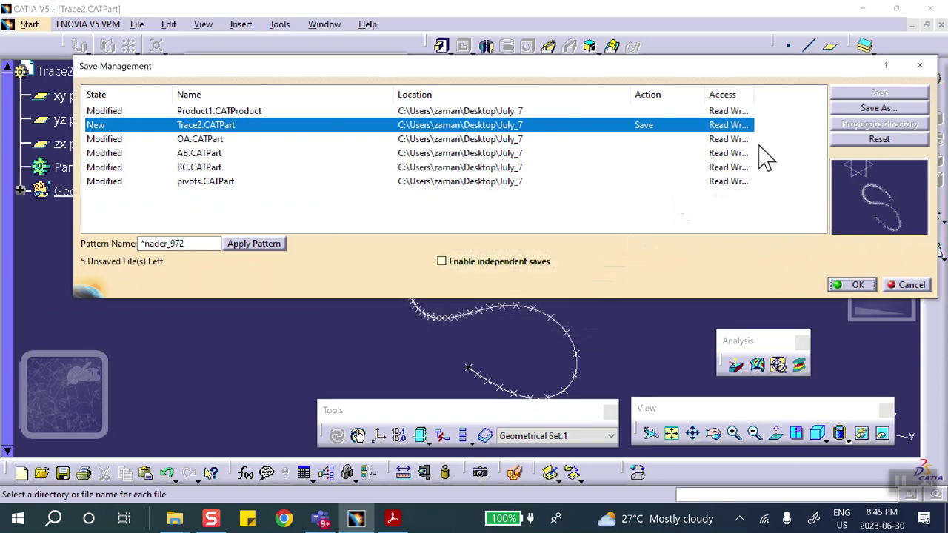
Reselect Trace2, confirm July_7 as its location, and save it despite the warning
{"action": "left_click", "coordinate": [169, 125]}
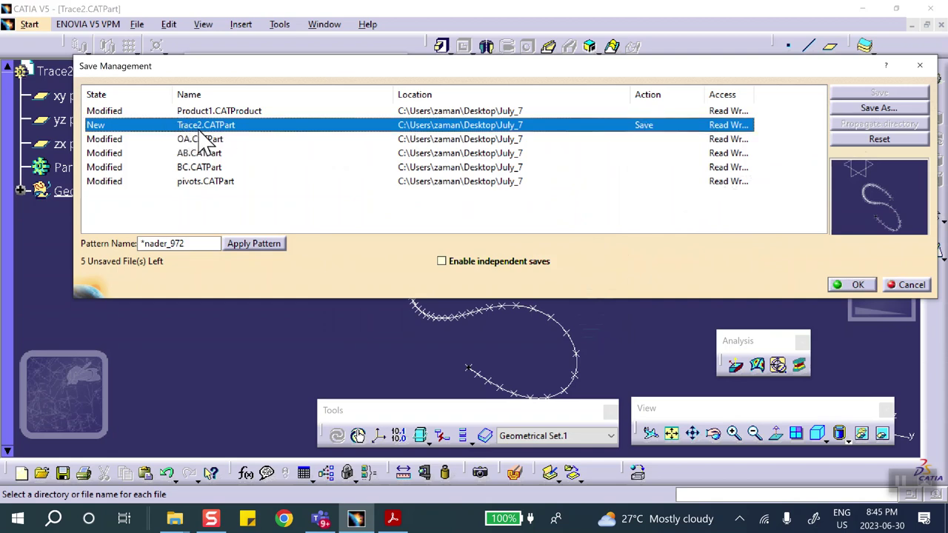
{"action": "left_click", "coordinate": [880, 110]}
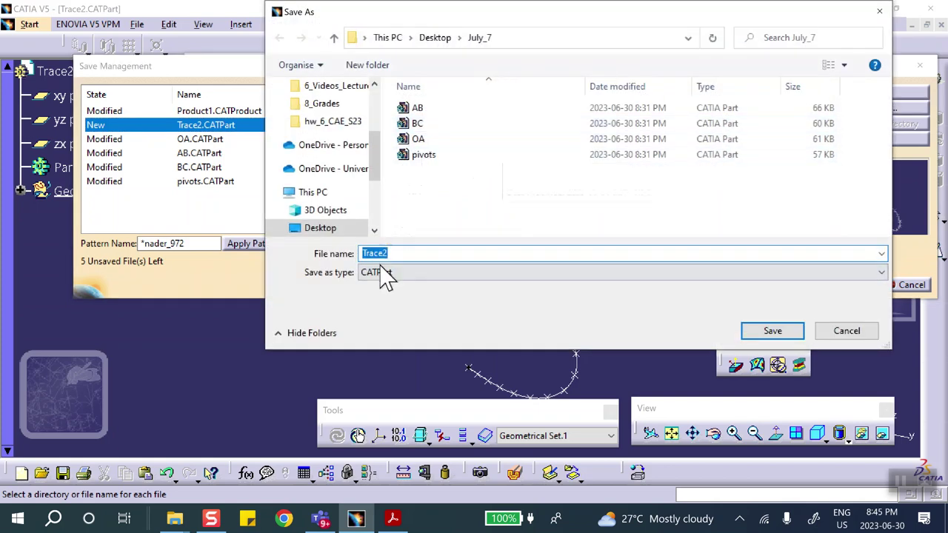
{"action": "left_click", "coordinate": [772, 331]}
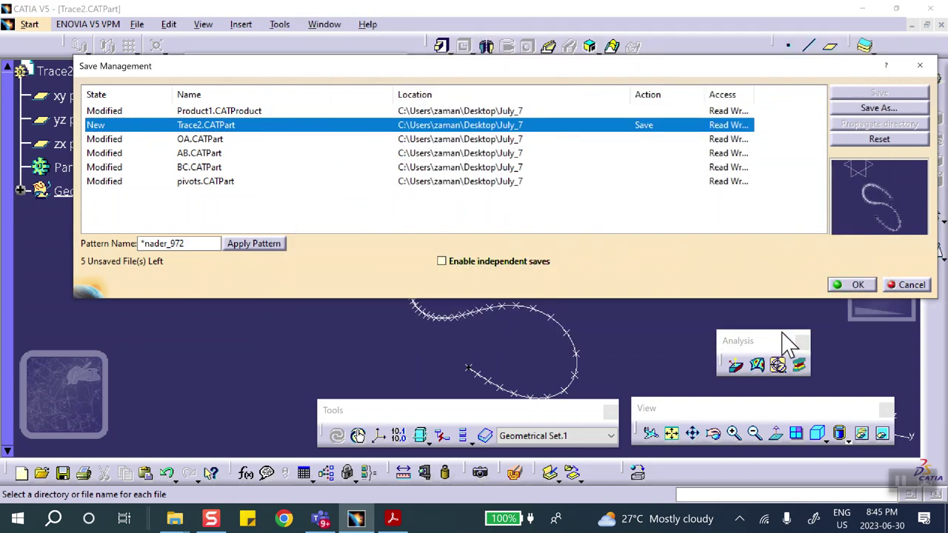
{"action": "left_click", "coordinate": [856, 284]}
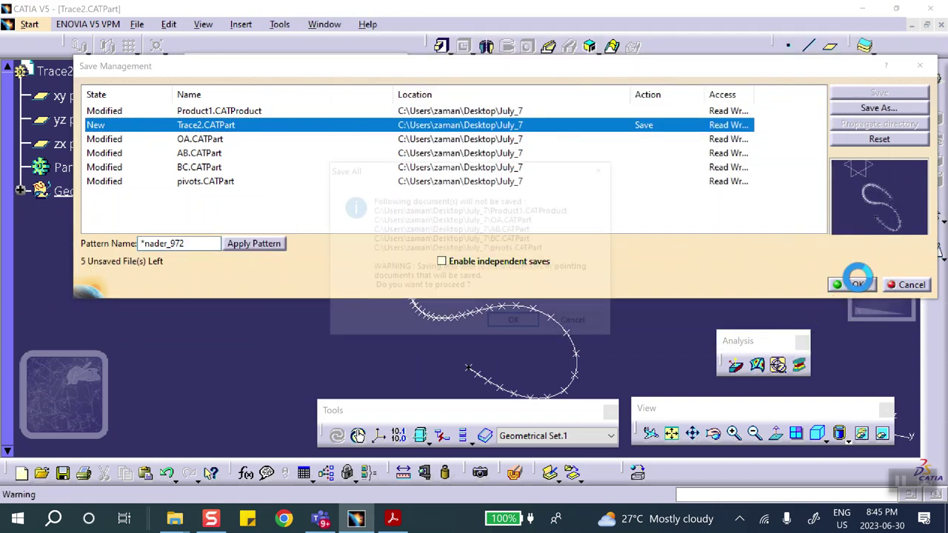
{"action": "left_click", "coordinate": [519, 325]}
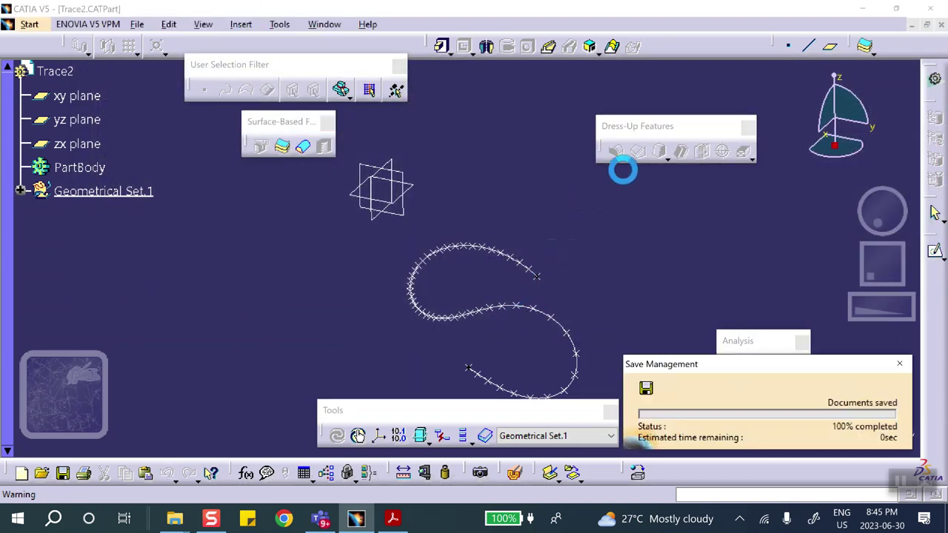
Close the Trace2 window and start Insert > Existing Component in Product1
{"action": "left_click", "coordinate": [940, 25]}
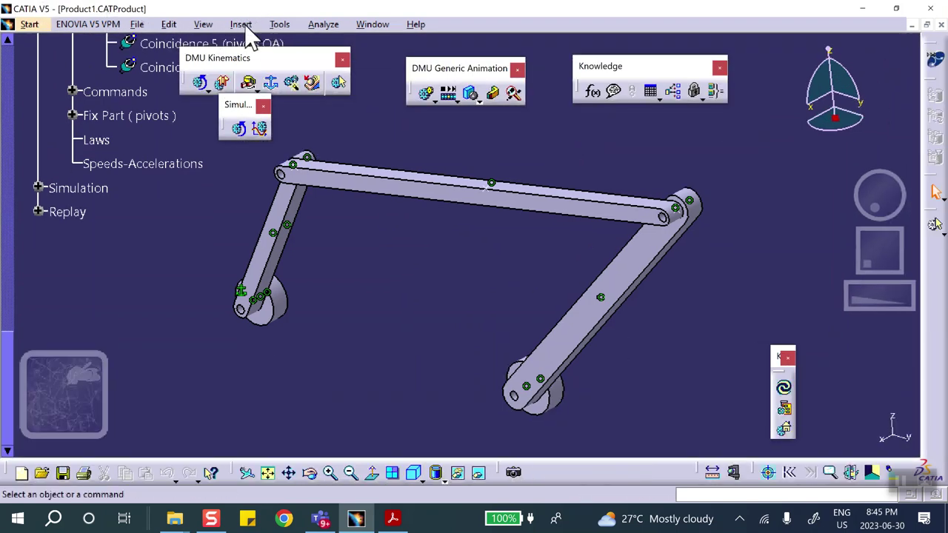
{"action": "left_click", "coordinate": [242, 25]}
{"action": "left_click", "coordinate": [266, 272]}
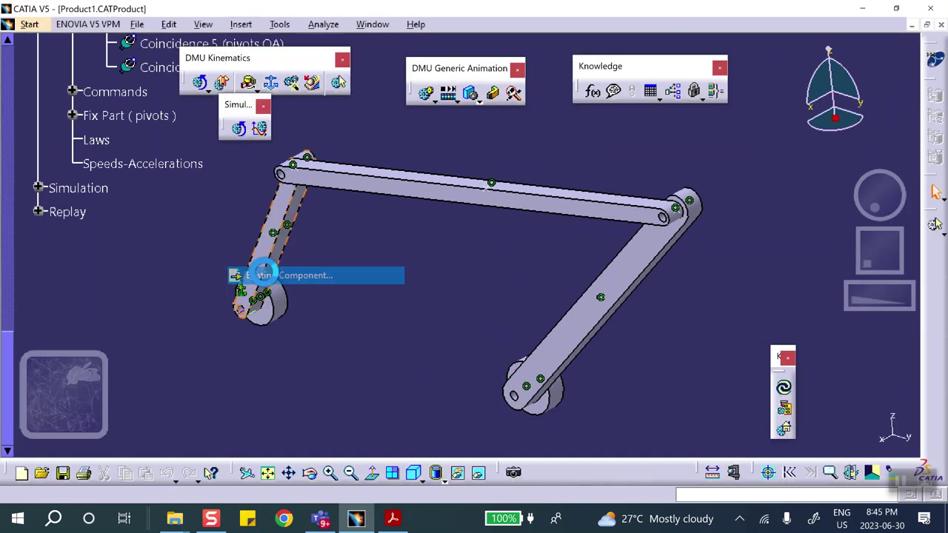
{"action": "scroll", "coordinate": [158, 191], "scroll_direction": "up", "scroll_amount": 10}
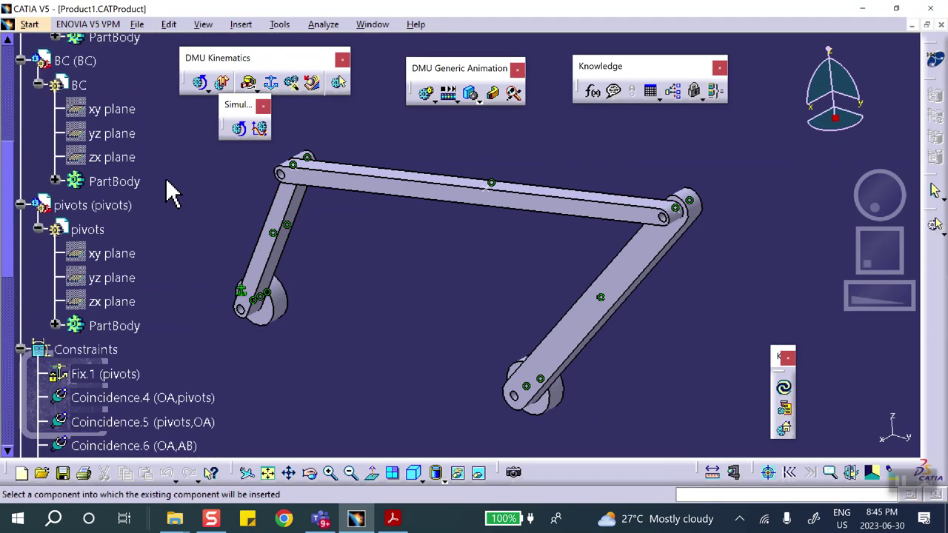
{"action": "scroll", "coordinate": [158, 177], "scroll_direction": "up", "scroll_amount": 5}
Insert the Trace2 part file under Product1 and reframe the linkage with its trace curve
{"action": "left_click", "coordinate": [74, 130]}
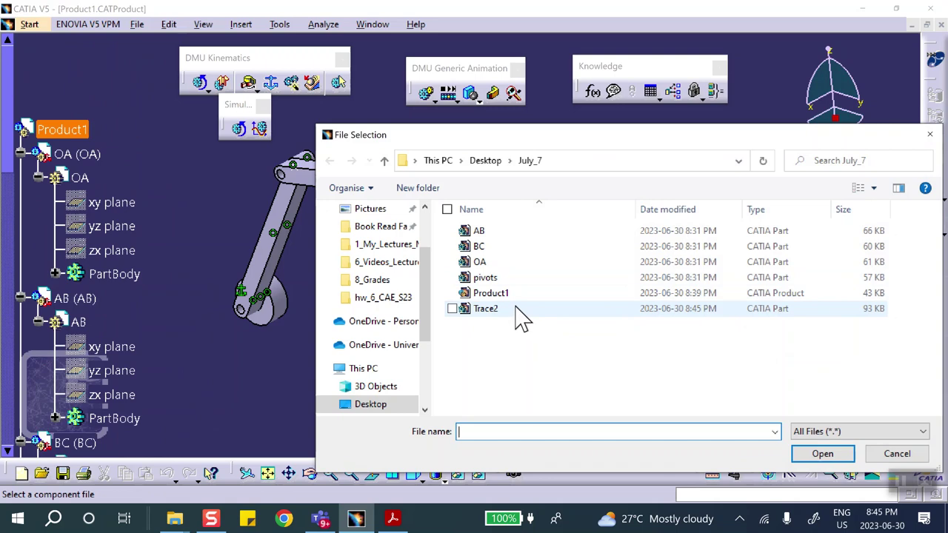
{"action": "left_click", "coordinate": [515, 311]}
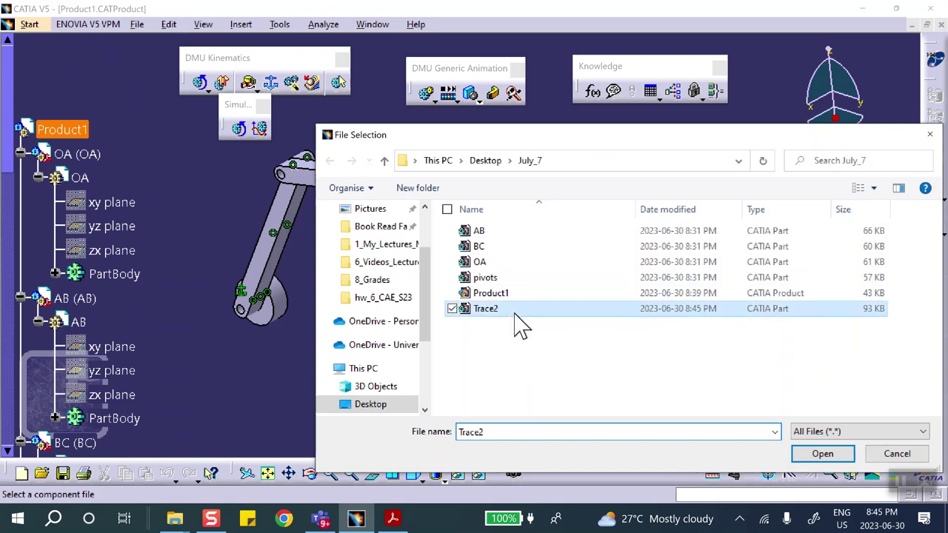
{"action": "left_click", "coordinate": [831, 455]}
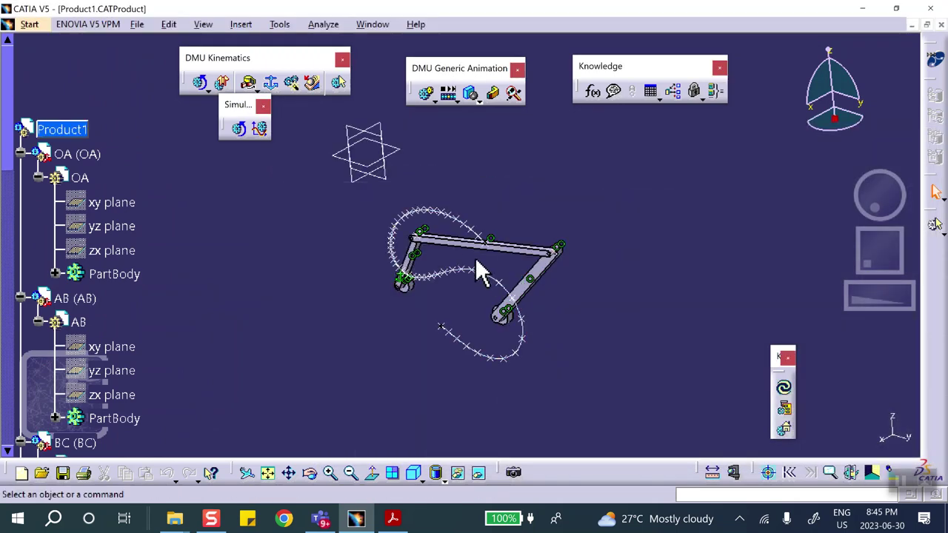
{"action": "middle_click_drag", "start_coordinate": [479, 273], "coordinate": [370, 186]}
{"action": "scroll", "coordinate": [144, 330], "scroll_direction": "down", "scroll_amount": 7}
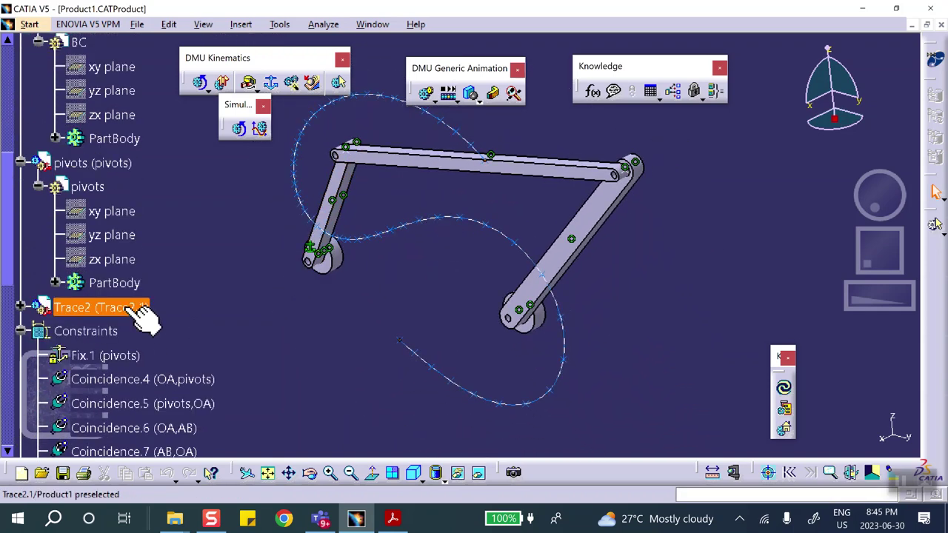
{"action": "scroll", "coordinate": [144, 317], "scroll_direction": "down", "scroll_amount": 3}
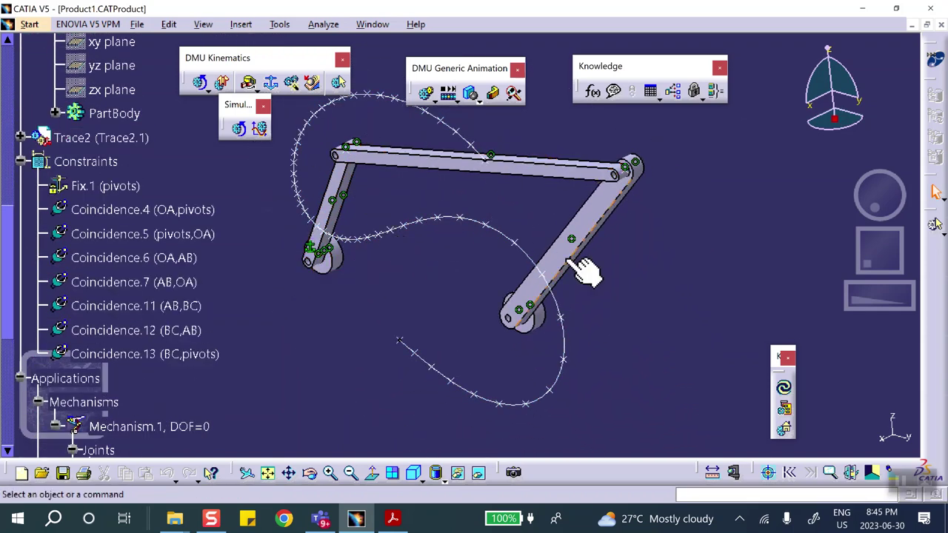
{"action": "scroll", "coordinate": [207, 341], "scroll_direction": "down", "scroll_amount": 8}
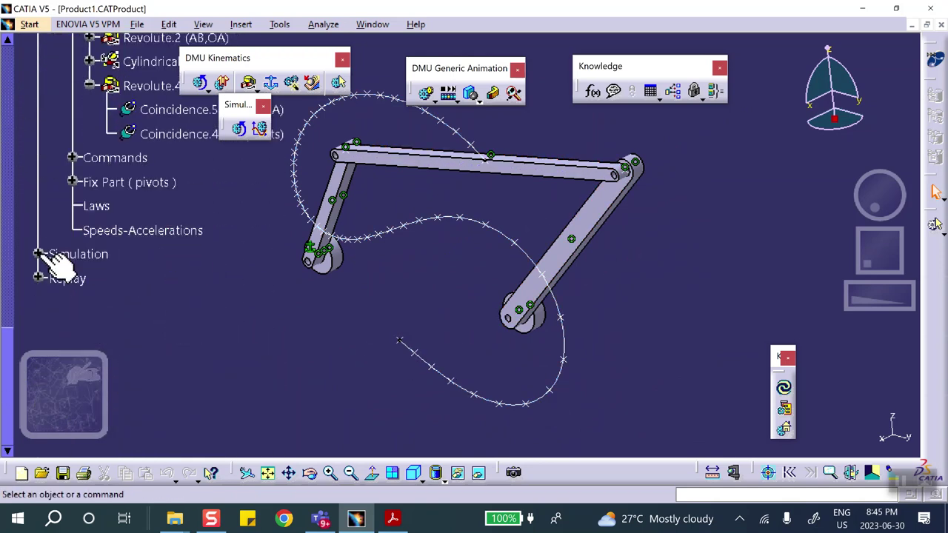
{"action": "left_click", "coordinate": [75, 279]}
{"action": "double_click", "coordinate": [75, 280]}
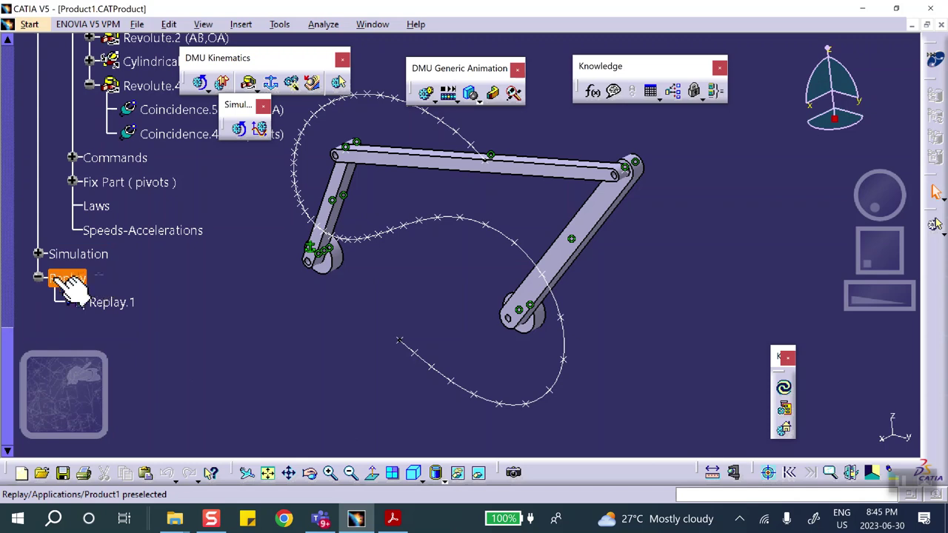
{"action": "double_click", "coordinate": [109, 302]}
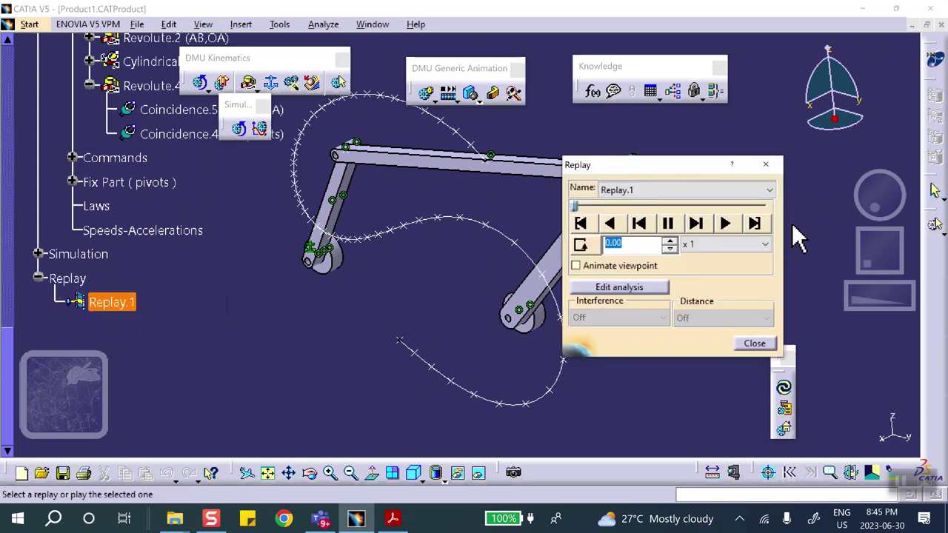
{"action": "left_click", "coordinate": [726, 224]}
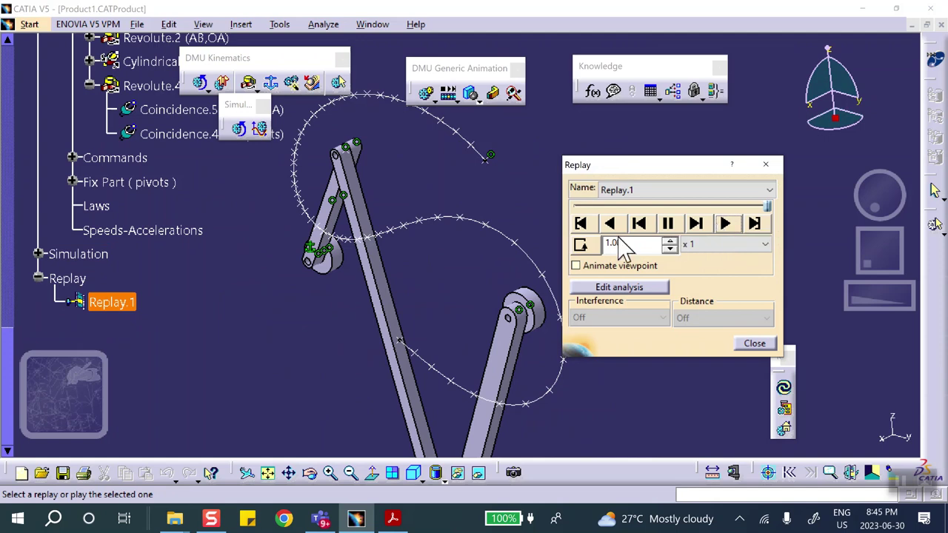
{"action": "left_click", "coordinate": [581, 245]}
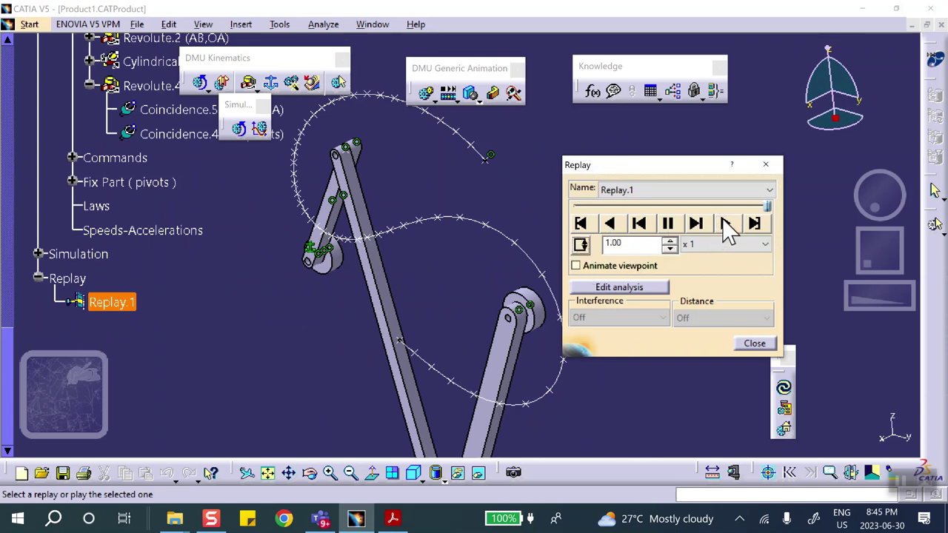
{"action": "left_click", "coordinate": [609, 224]}
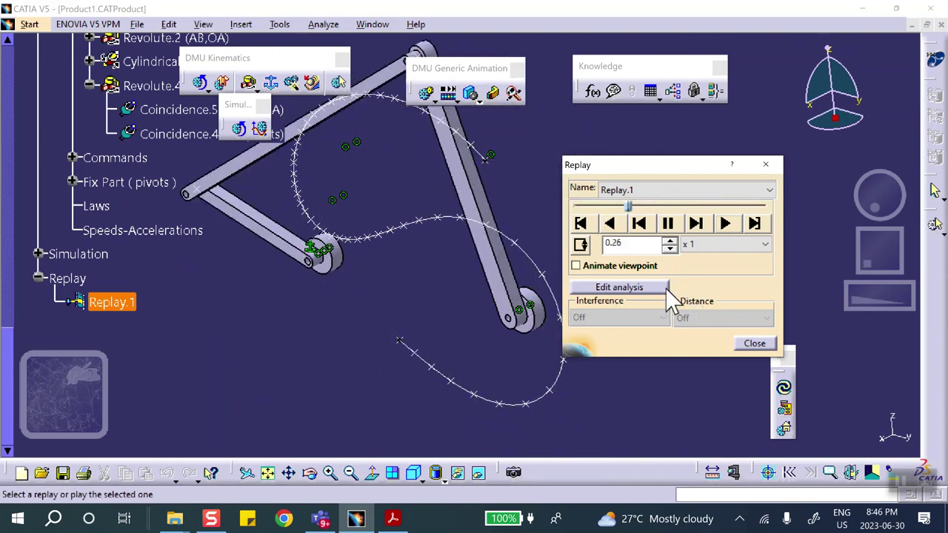
{"action": "left_click", "coordinate": [667, 223]}
{"action": "left_click", "coordinate": [580, 223]}
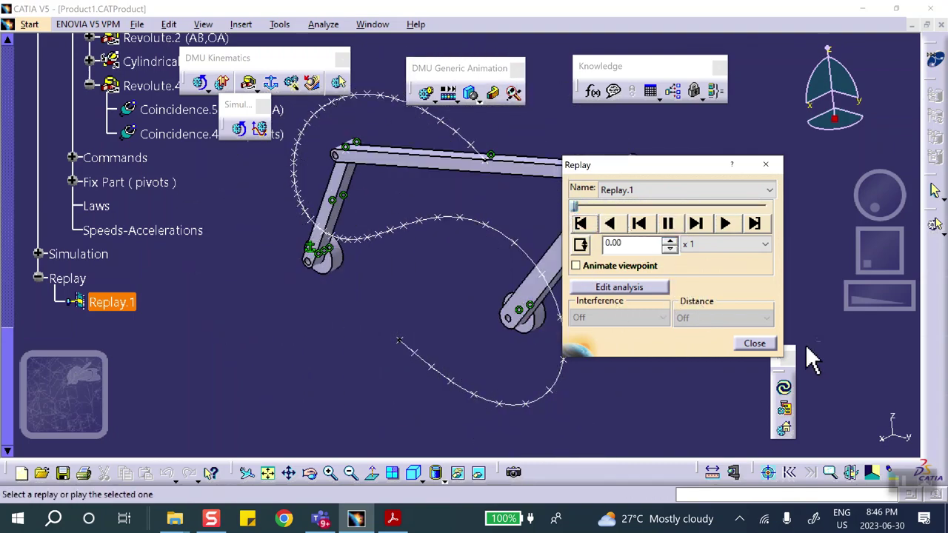
{"action": "left_click", "coordinate": [755, 343]}
Hide Trace2 via Hide/Show in the specification tree and pan the linkage to the centre
{"action": "left_click", "coordinate": [174, 230]}
{"action": "scroll", "coordinate": [174, 237], "scroll_direction": "up", "scroll_amount": 3}
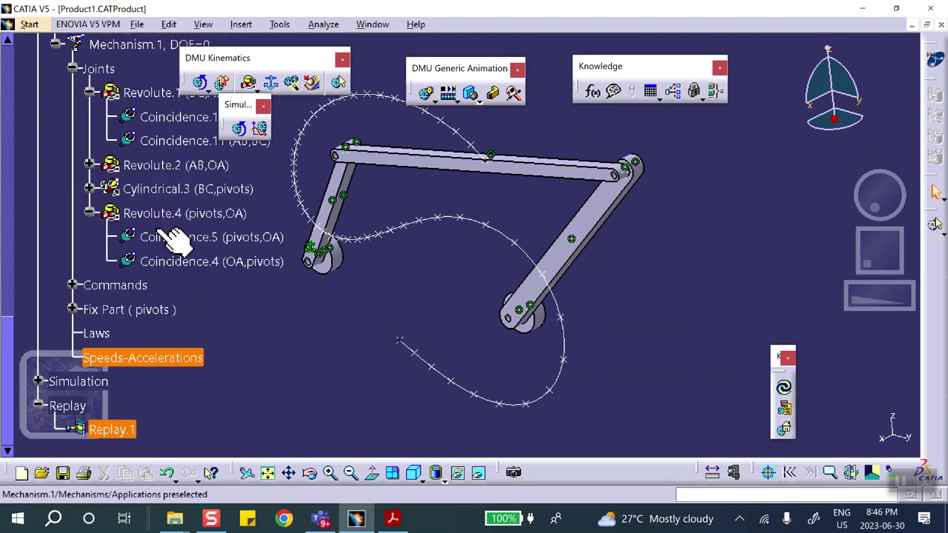
{"action": "scroll", "coordinate": [174, 237], "scroll_direction": "up", "scroll_amount": 15}
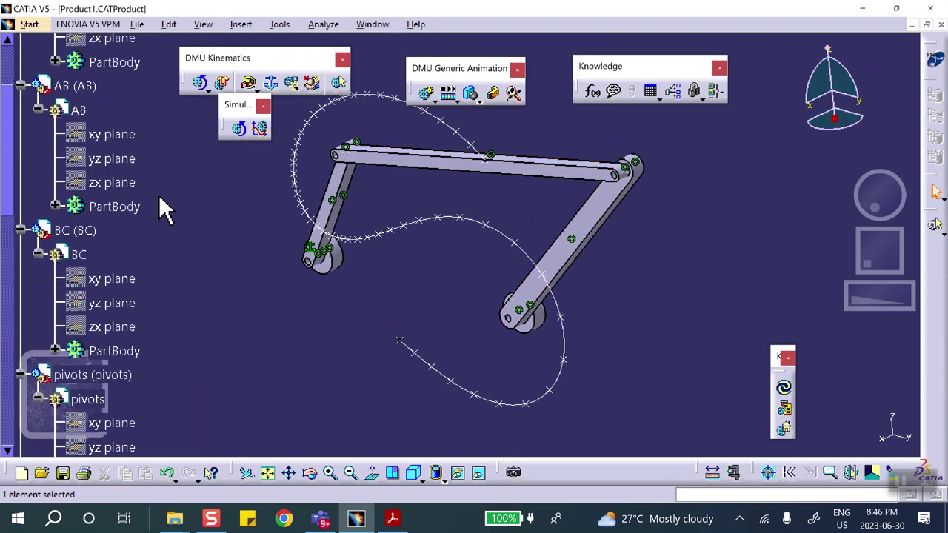
{"action": "scroll", "coordinate": [163, 211], "scroll_direction": "up", "scroll_amount": 5}
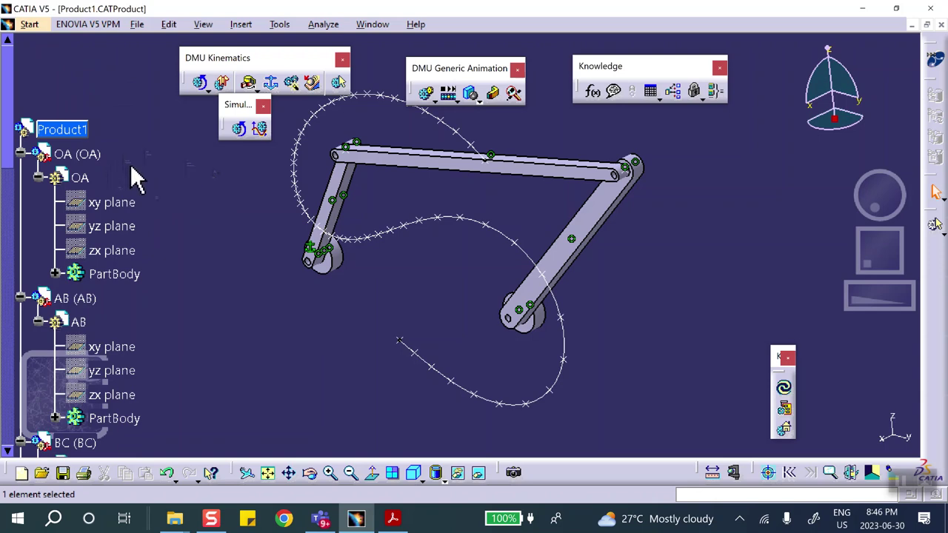
{"action": "scroll", "coordinate": [123, 202], "scroll_direction": "down", "scroll_amount": 6}
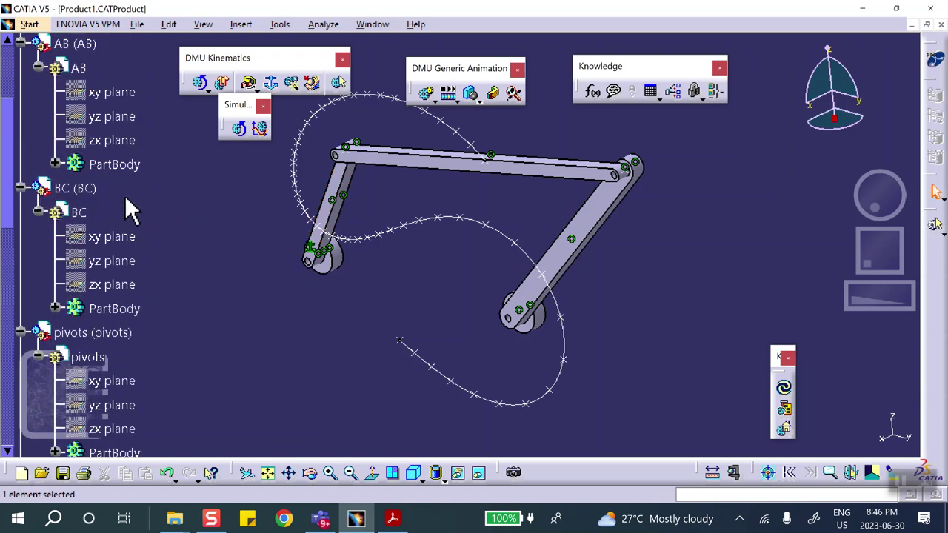
{"action": "scroll", "coordinate": [133, 204], "scroll_direction": "down", "scroll_amount": 5}
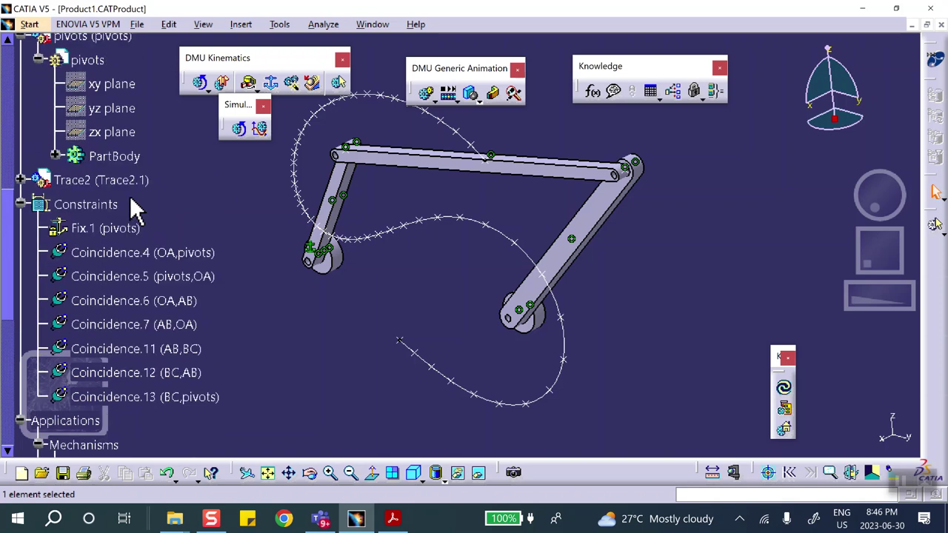
{"action": "right_click", "coordinate": [141, 184]}
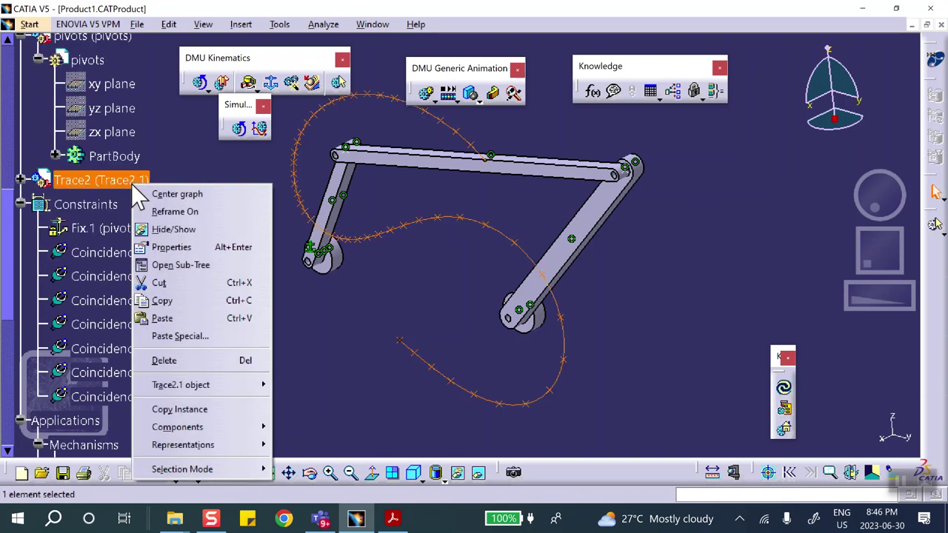
{"action": "left_click", "coordinate": [172, 228]}
{"action": "middle_click_drag", "start_coordinate": [440, 271], "coordinate": [497, 297]}
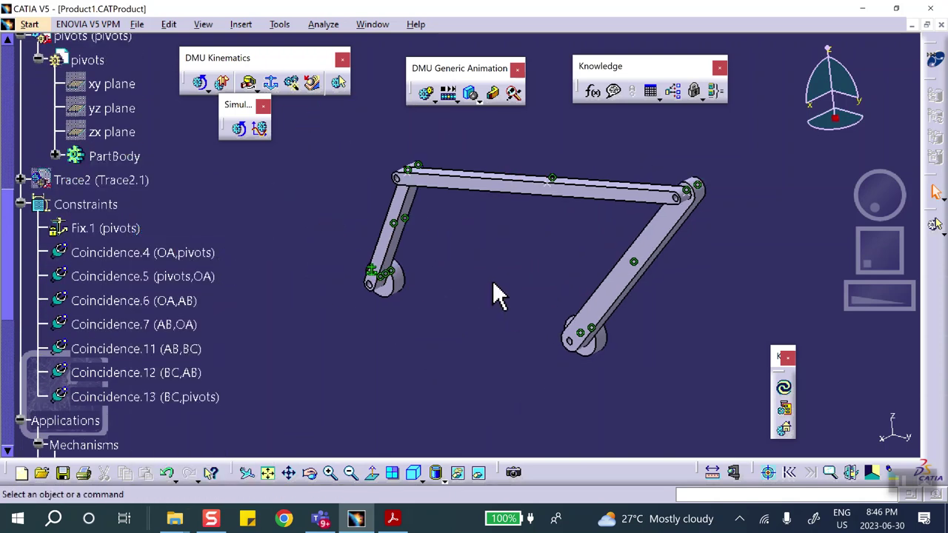
Give Mechanism.1's Command.1\Angle the formula 360deg_s*Mechanism.1\KINTime using the Time members list
{"action": "left_click", "coordinate": [593, 91]}
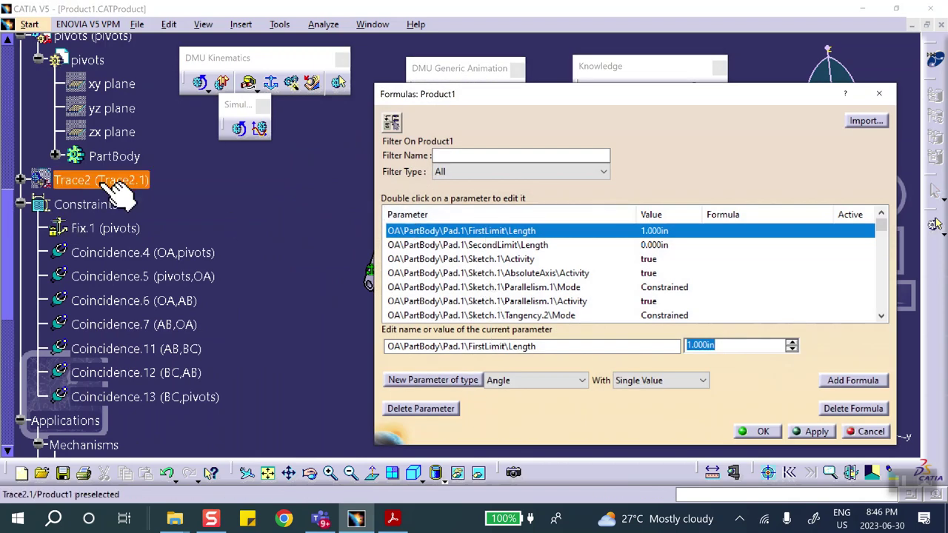
{"action": "scroll", "coordinate": [116, 182], "scroll_direction": "down", "scroll_amount": 5}
{"action": "left_click", "coordinate": [135, 89]}
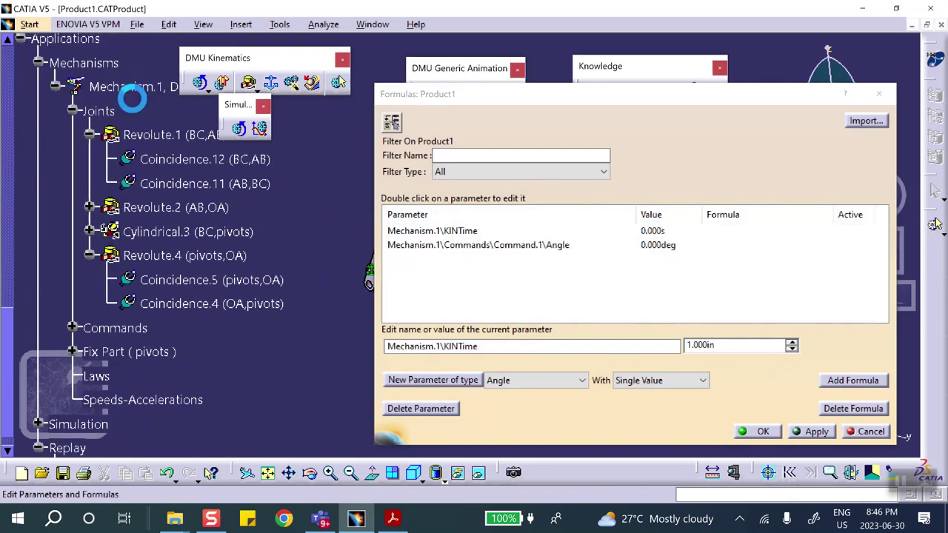
{"action": "left_click", "coordinate": [479, 246]}
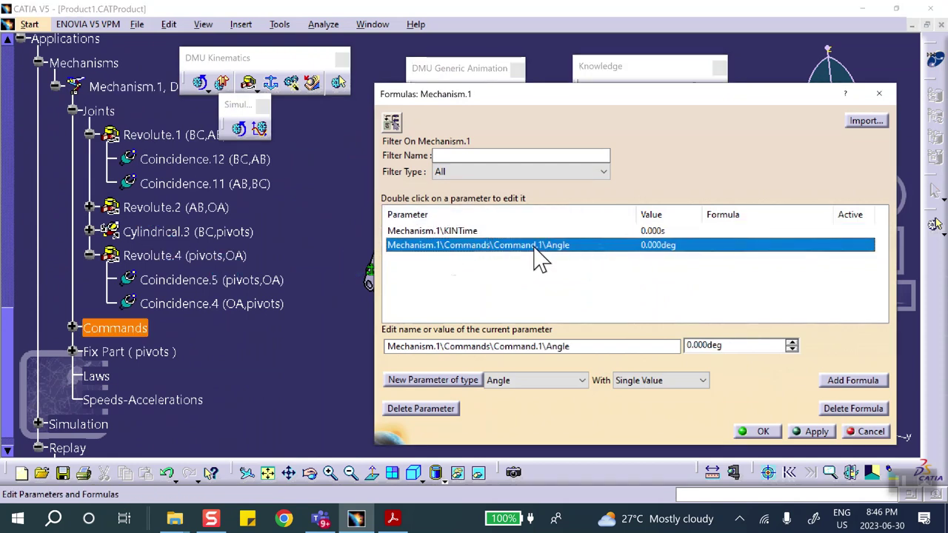
{"action": "left_click", "coordinate": [844, 381]}
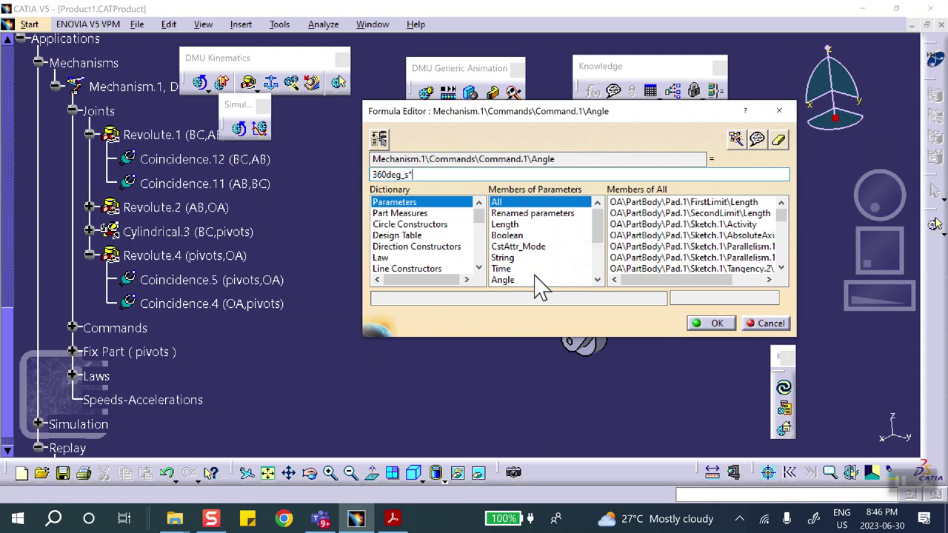
{"action": "left_click", "coordinate": [503, 268]}
{"action": "double_click", "coordinate": [631, 202]}
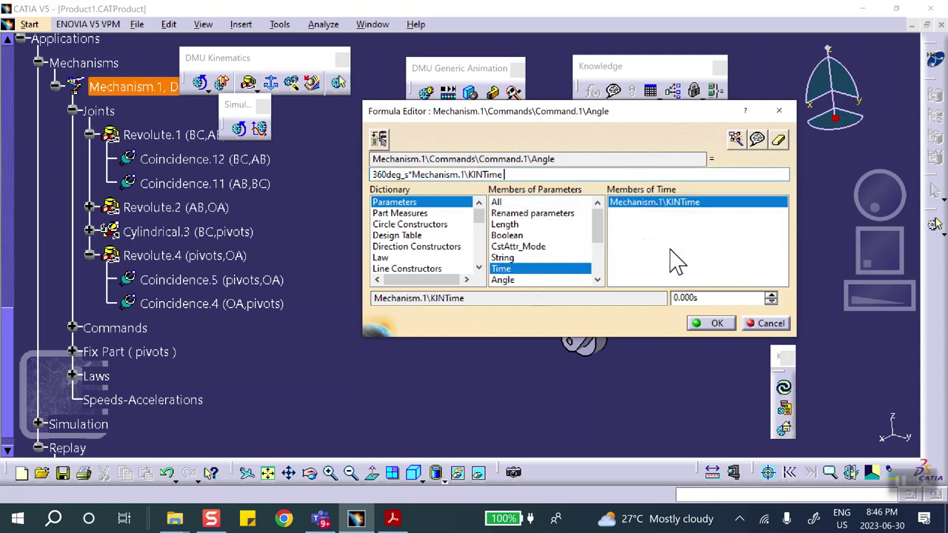
{"action": "left_click", "coordinate": [714, 325]}
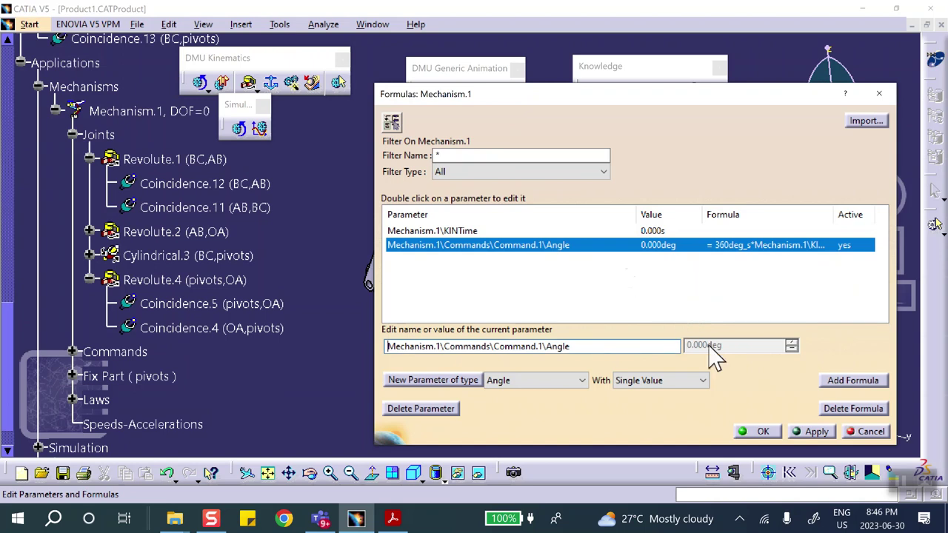
{"action": "left_click", "coordinate": [760, 432]}
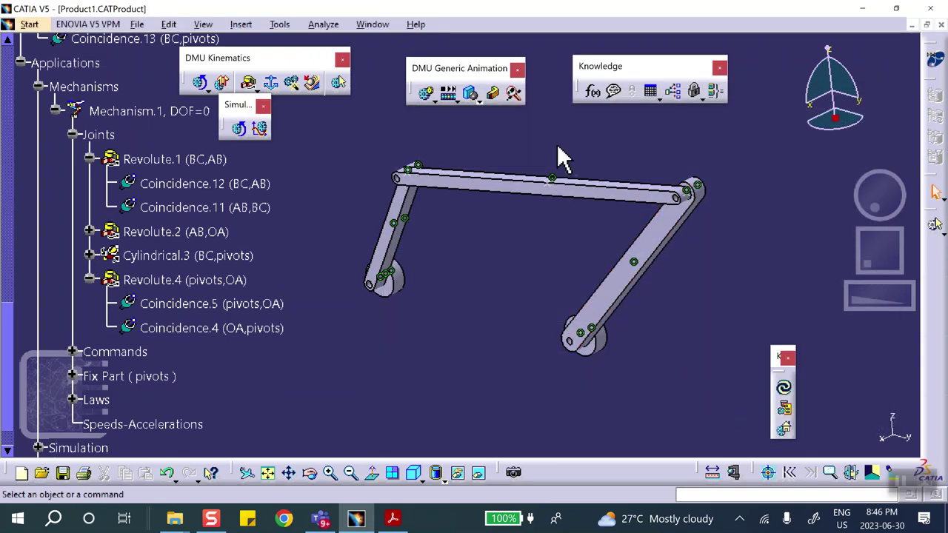
Start Simulation with Laws, change the time bound from 10 to 2 s, and play forward
{"action": "left_click", "coordinate": [260, 130]}
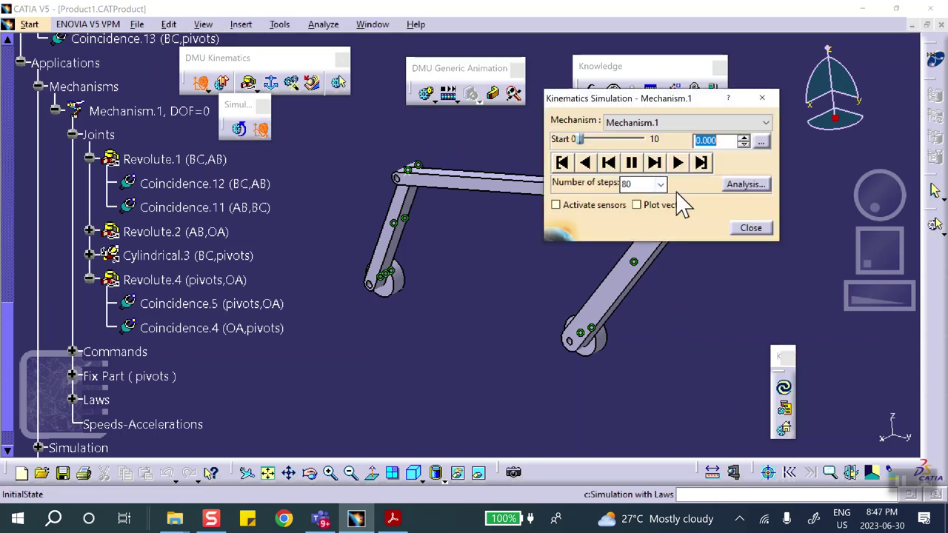
{"action": "left_click", "coordinate": [761, 141]}
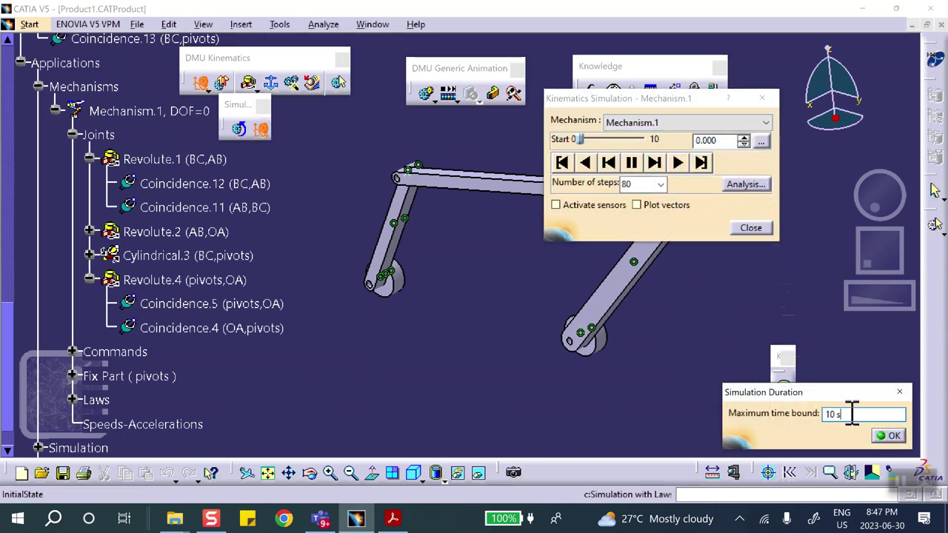
{"action": "left_click_drag", "start_coordinate": [852, 415], "coordinate": [770, 418]}
{"action": "type", "text": "2"}
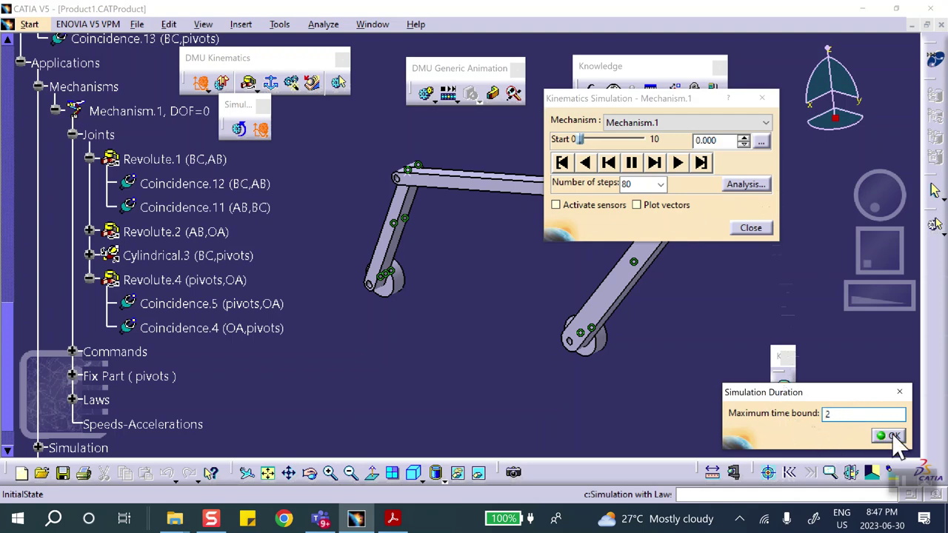
{"action": "left_click", "coordinate": [892, 436]}
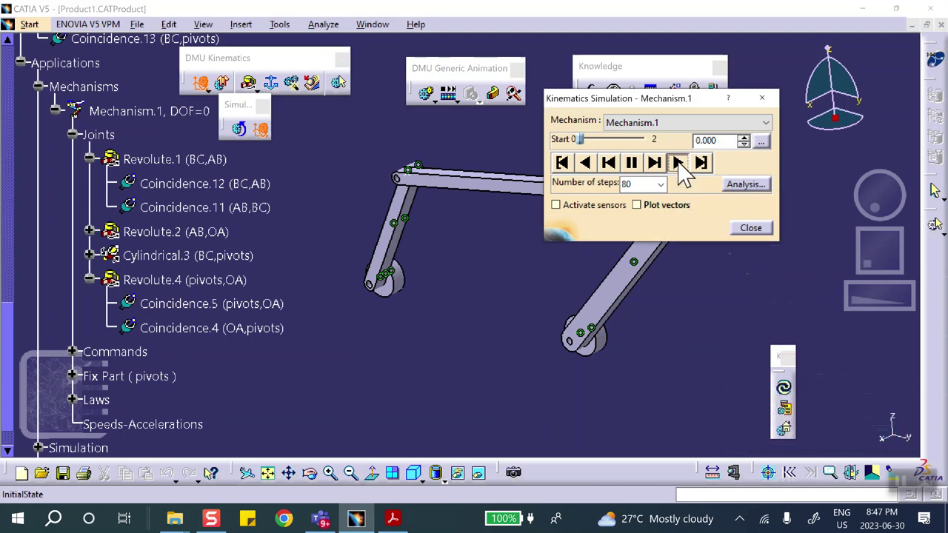
{"action": "left_click", "coordinate": [678, 162]}
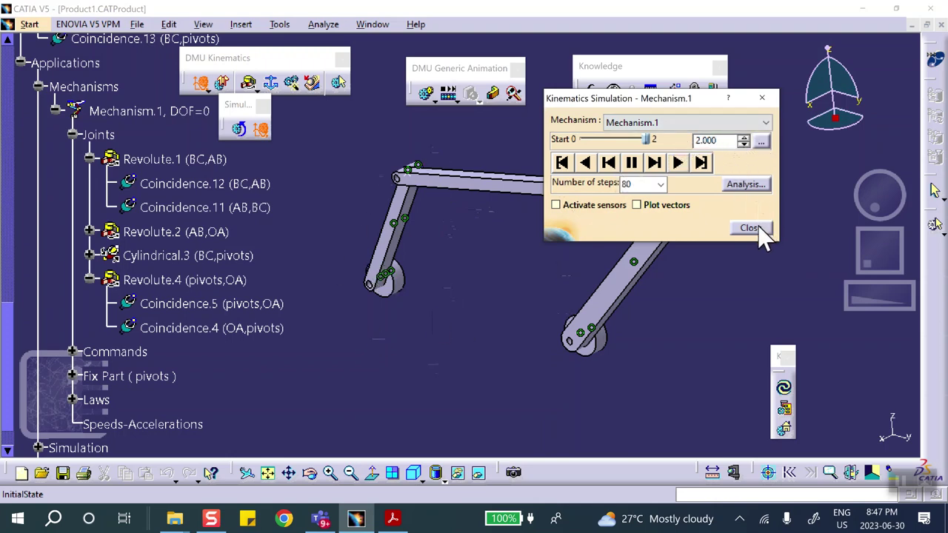
Change the simulation duration to 3 s, rewind to zero, and replay it
{"action": "left_click", "coordinate": [761, 142]}
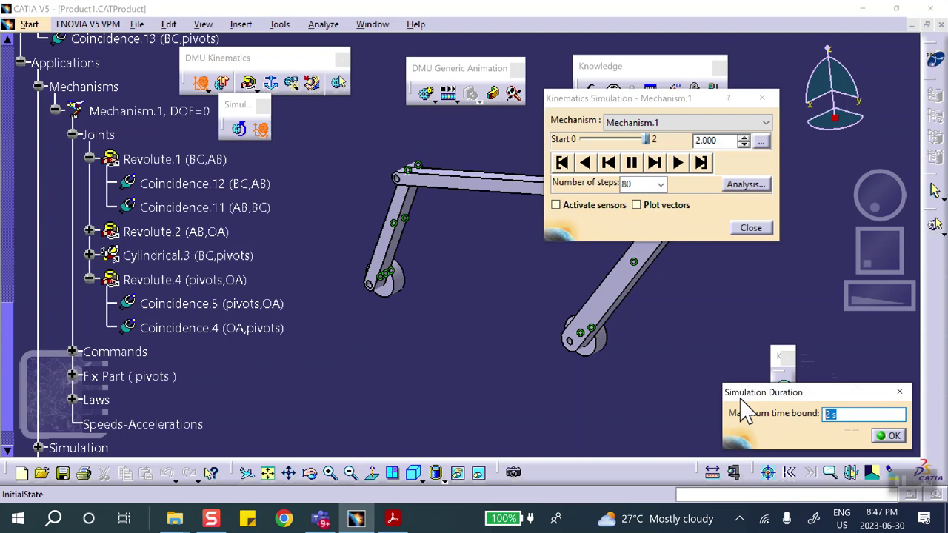
{"action": "type", "text": "3"}
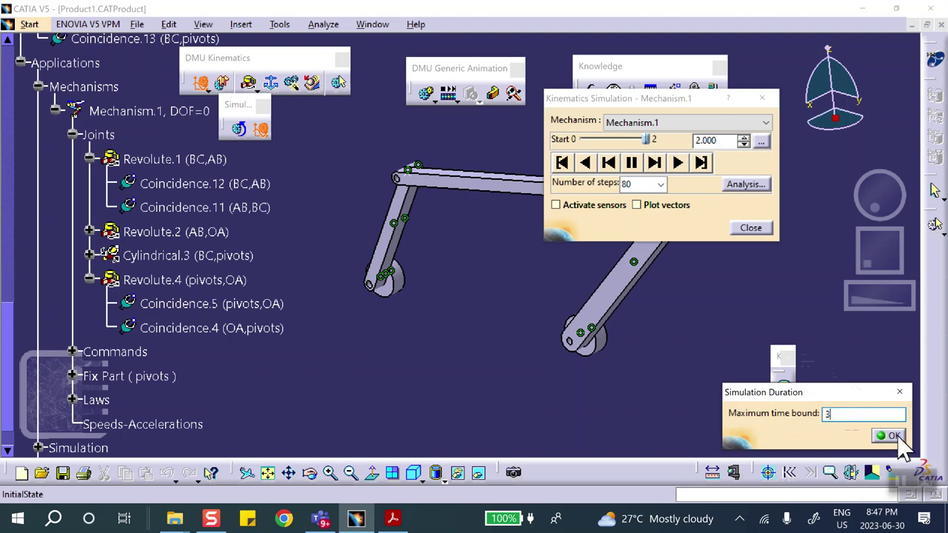
{"action": "left_click", "coordinate": [891, 436]}
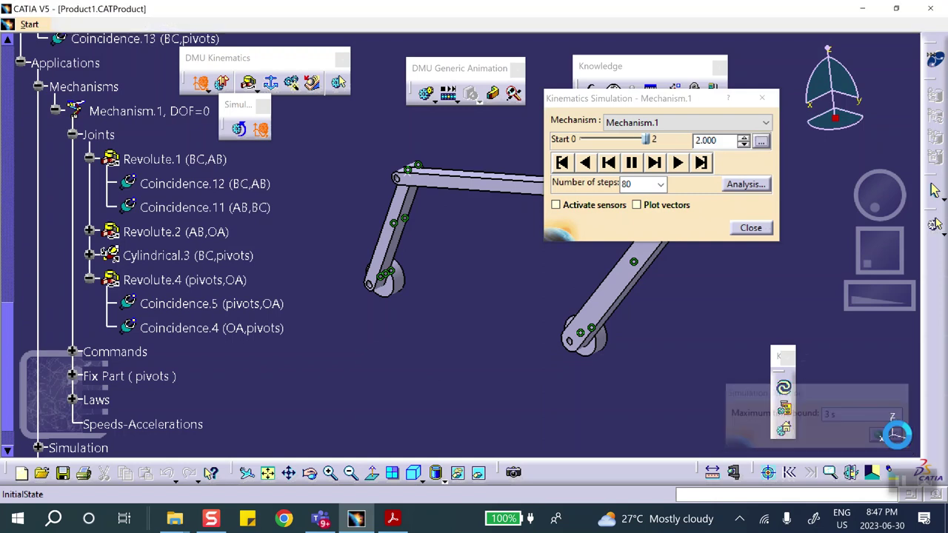
{"action": "left_click", "coordinate": [562, 165]}
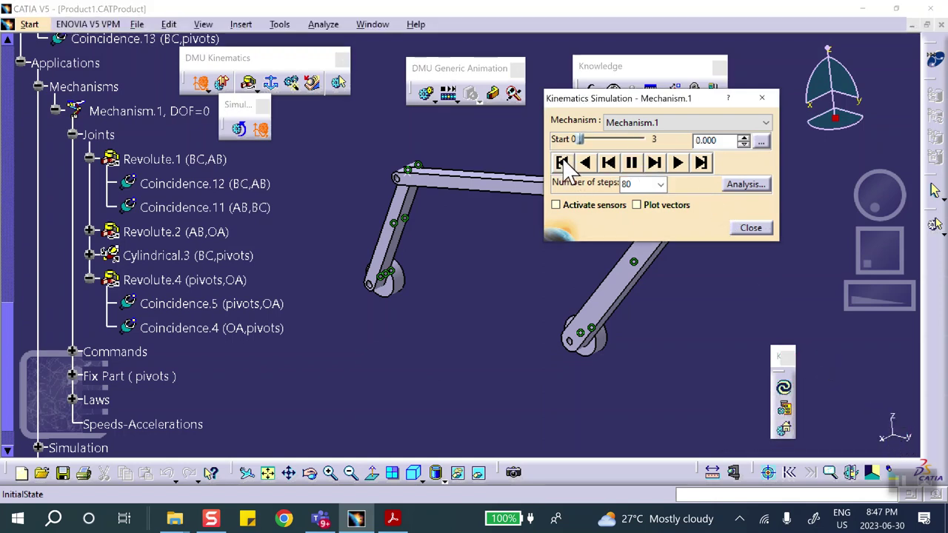
{"action": "left_click", "coordinate": [678, 164]}
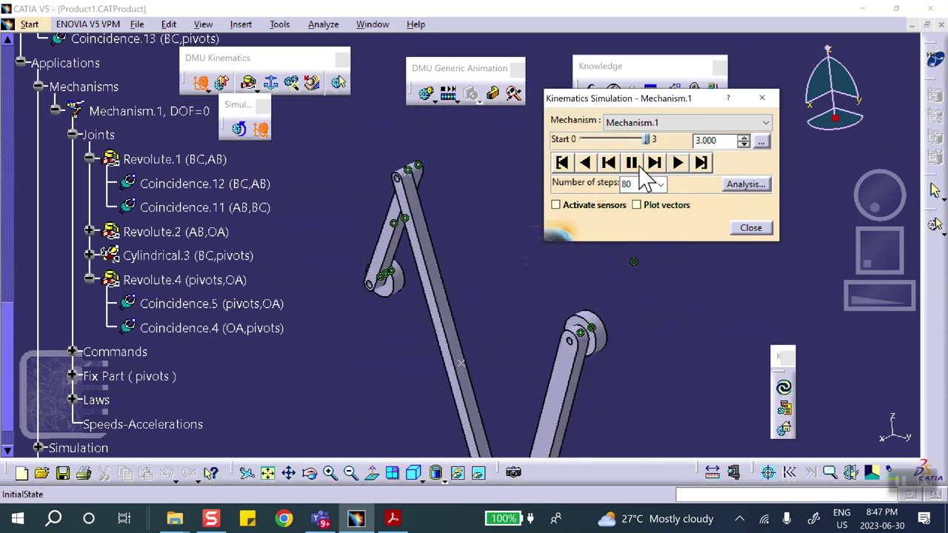
Reset the duration to 2 s, replay from the start, rewind, and close the simulation
{"action": "left_click", "coordinate": [761, 141]}
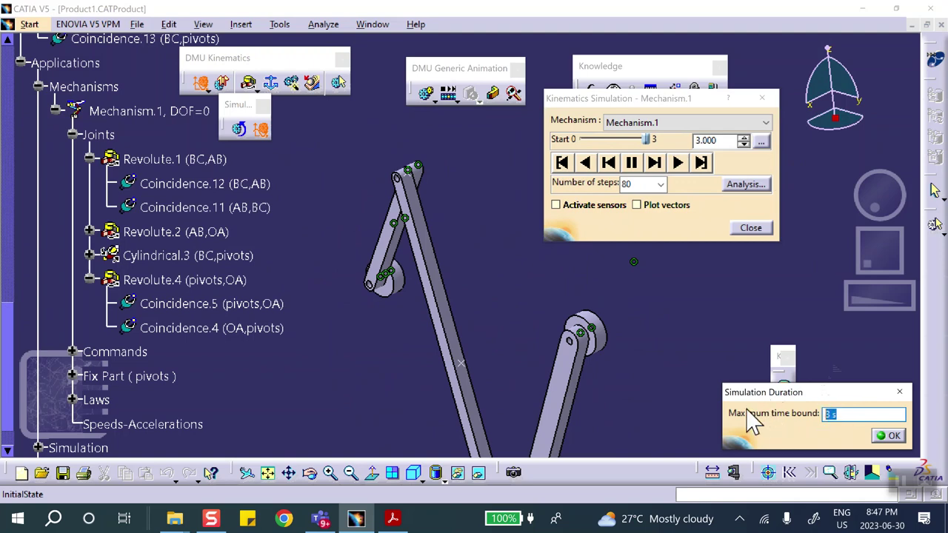
{"action": "type", "text": "2"}
{"action": "left_click", "coordinate": [892, 436]}
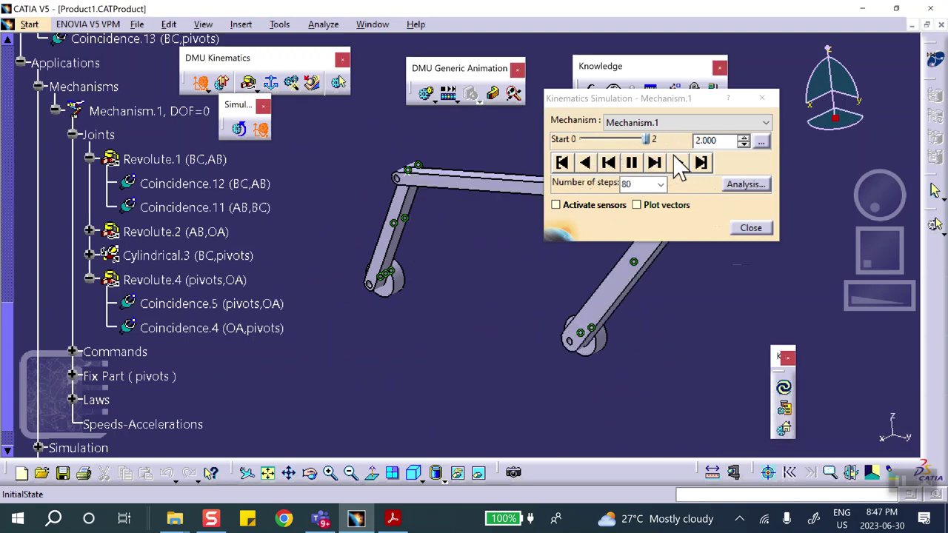
{"action": "left_click", "coordinate": [679, 164]}
{"action": "left_click", "coordinate": [562, 164]}
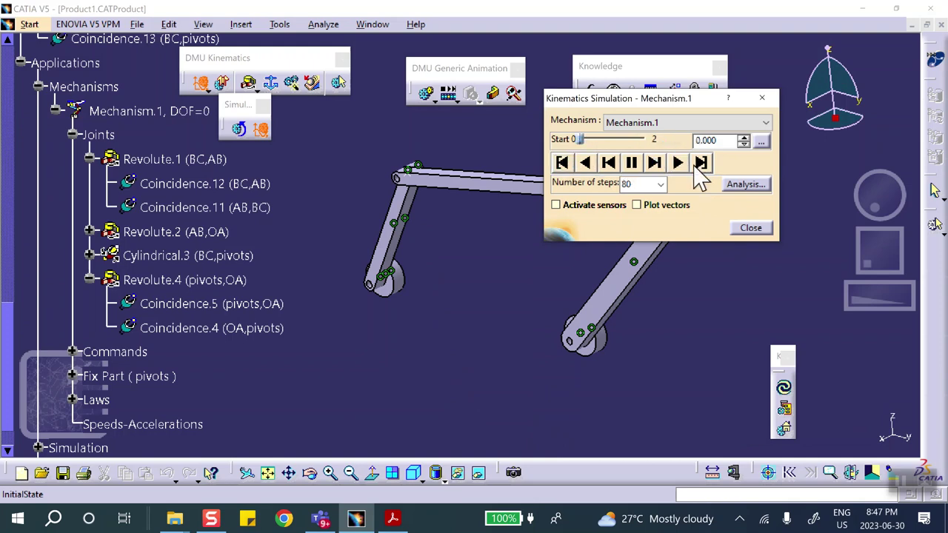
{"action": "left_click", "coordinate": [679, 163]}
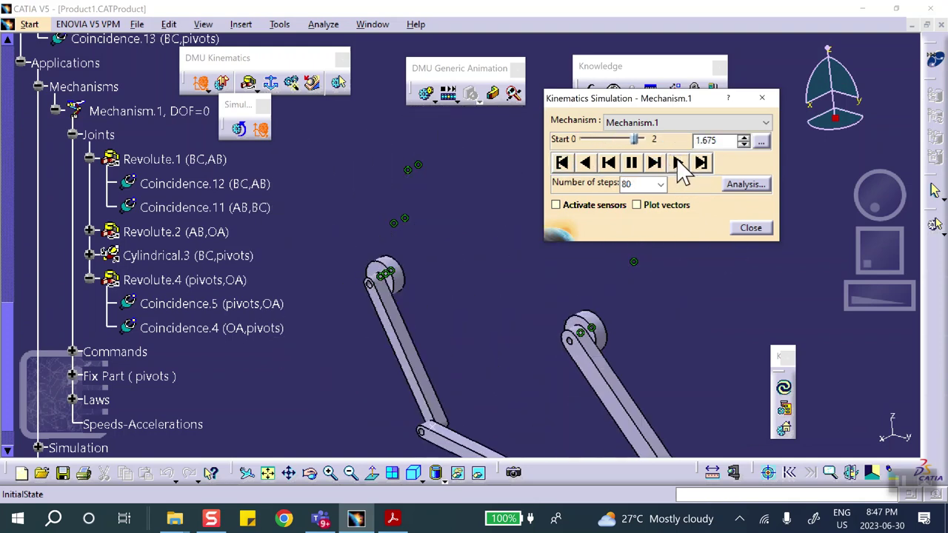
{"action": "left_click", "coordinate": [561, 164]}
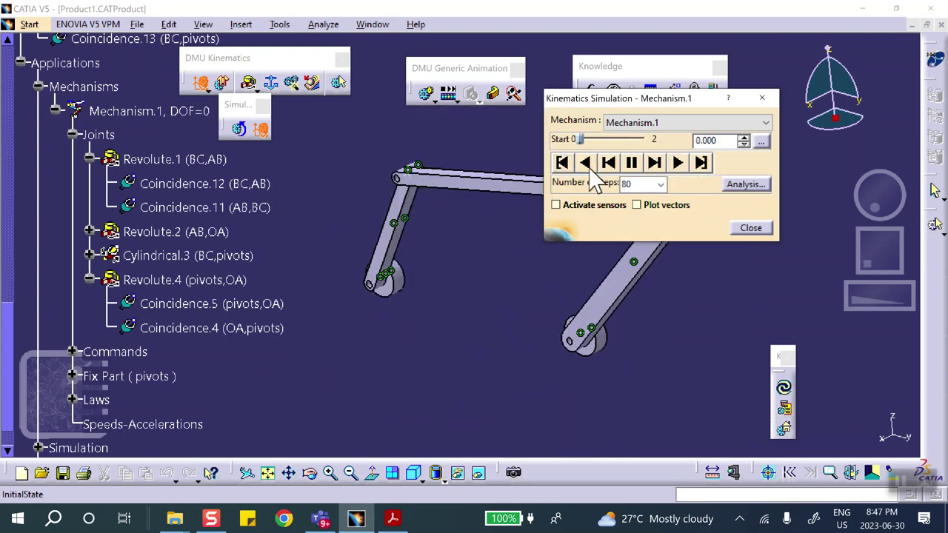
{"action": "left_click", "coordinate": [751, 228]}
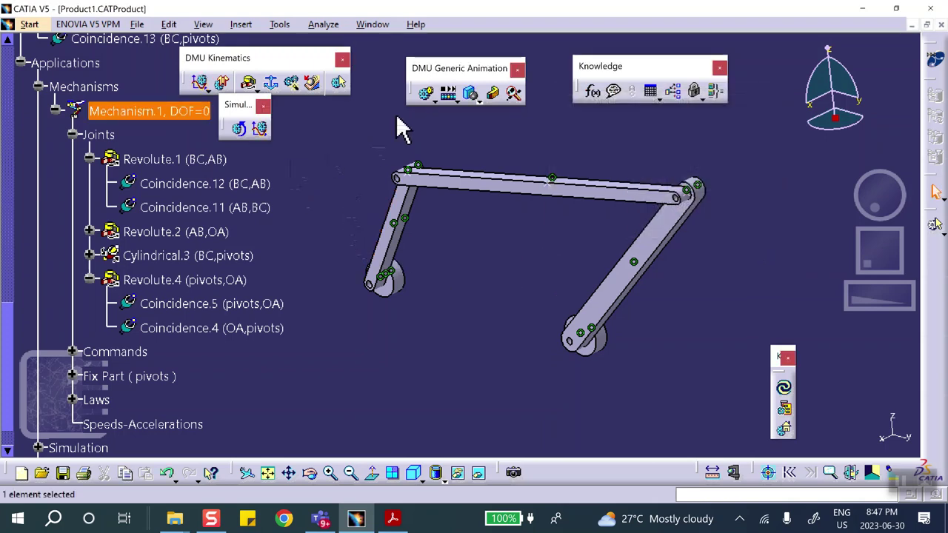
Create Speed-Acceleration.1 on Point.3 referenced to the pivots part and expand it in the tree
{"action": "left_click", "coordinate": [314, 84]}
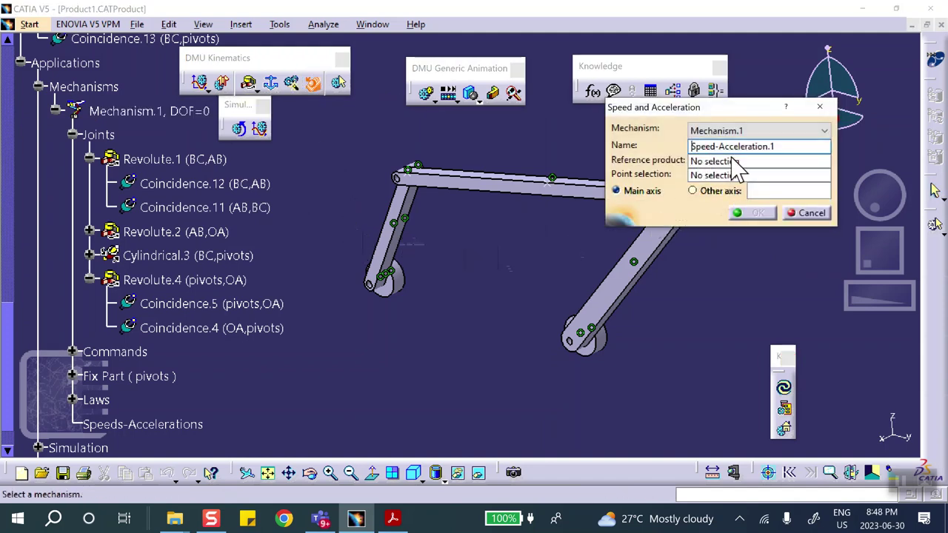
{"action": "left_click", "coordinate": [733, 162]}
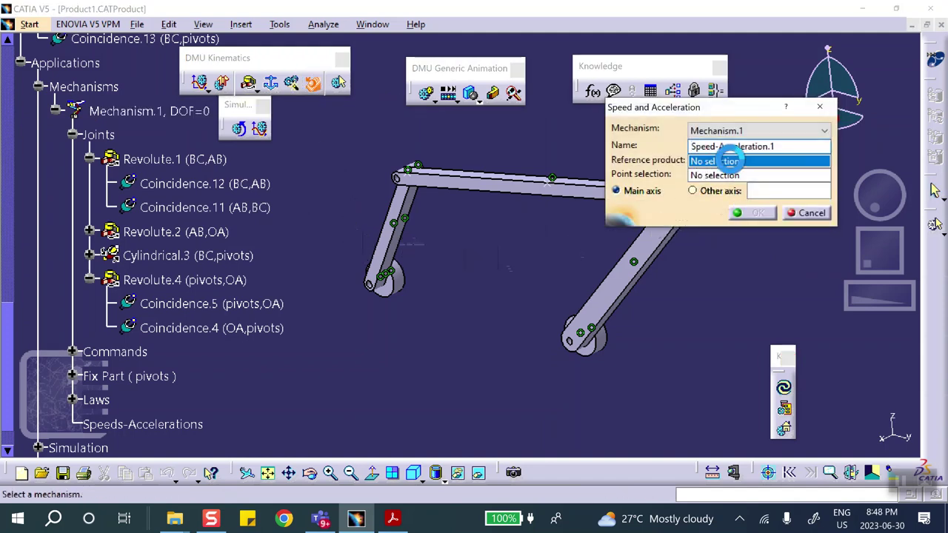
{"action": "left_click", "coordinate": [620, 351]}
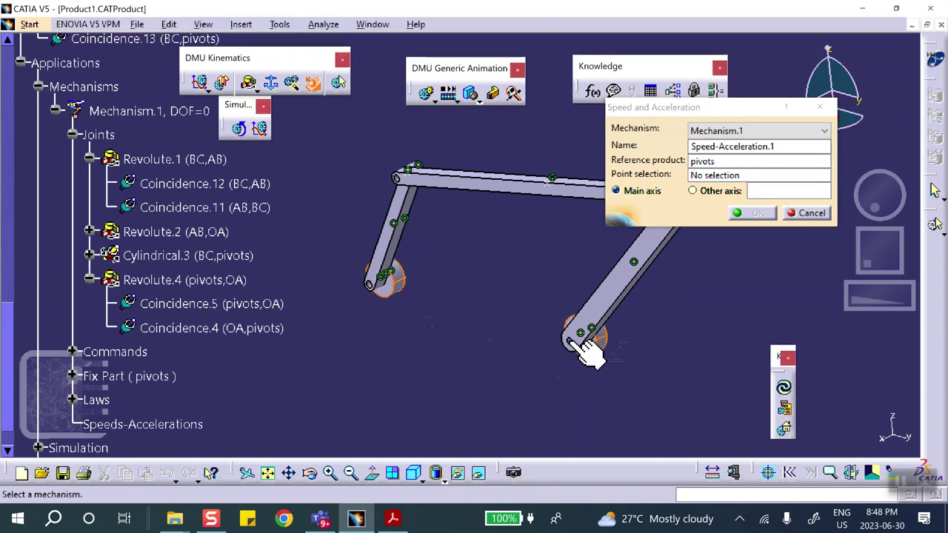
{"action": "left_click", "coordinate": [707, 177]}
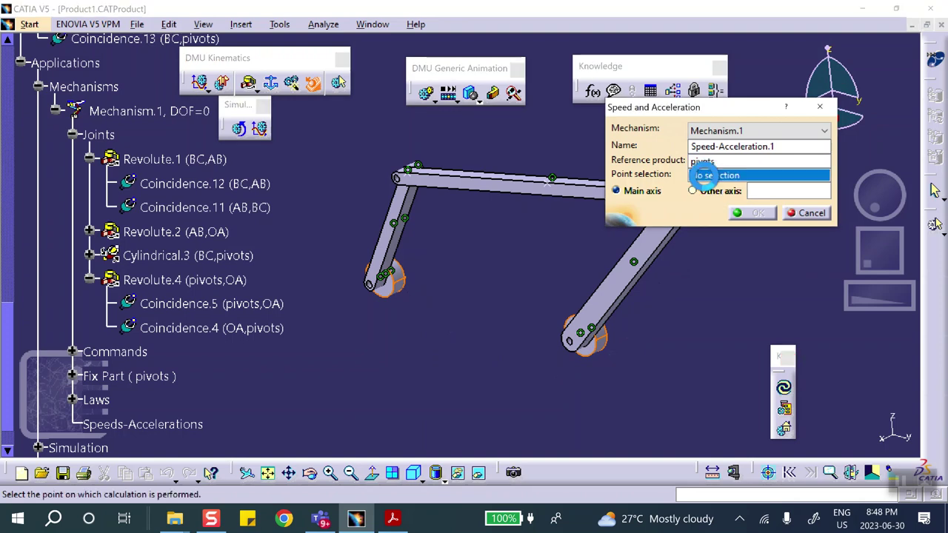
{"action": "left_click", "coordinate": [549, 185]}
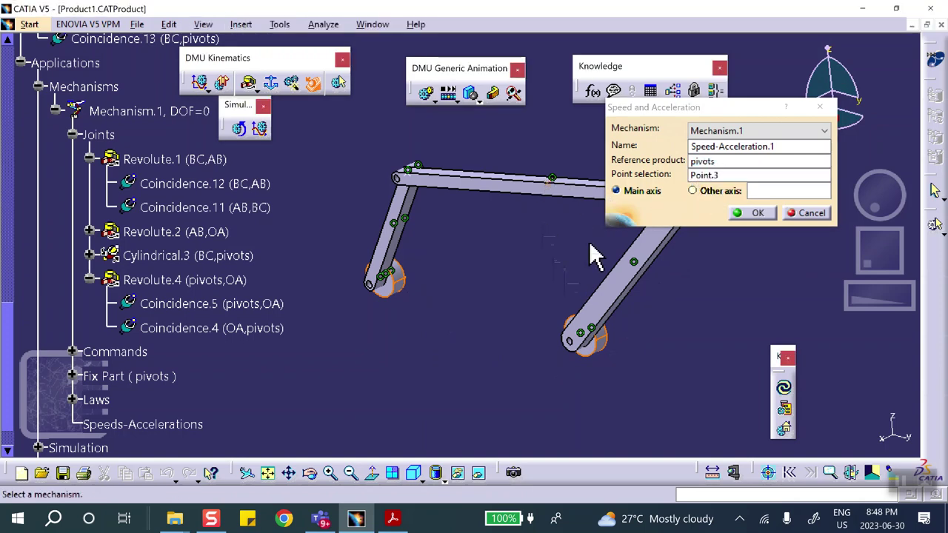
{"action": "left_click", "coordinate": [757, 213]}
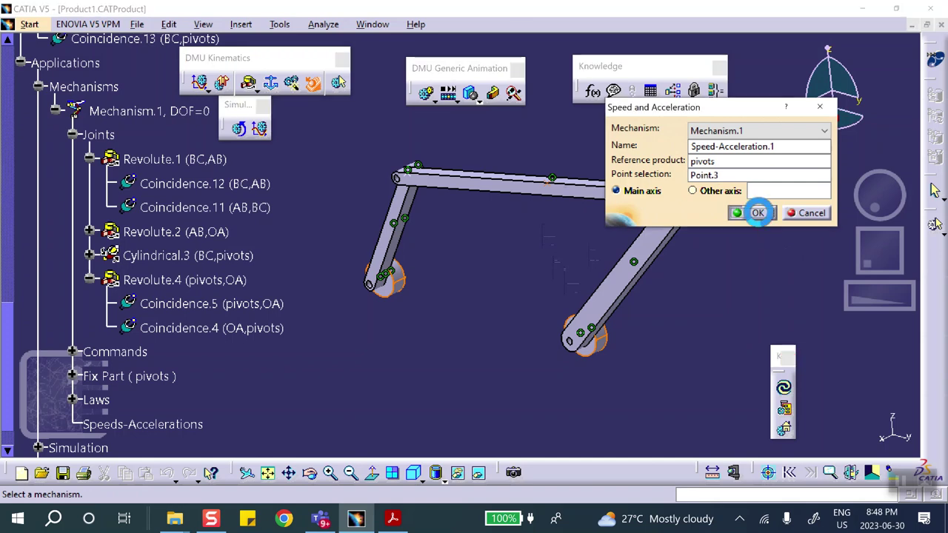
{"action": "scroll", "coordinate": [289, 249], "scroll_direction": "down", "scroll_amount": 3}
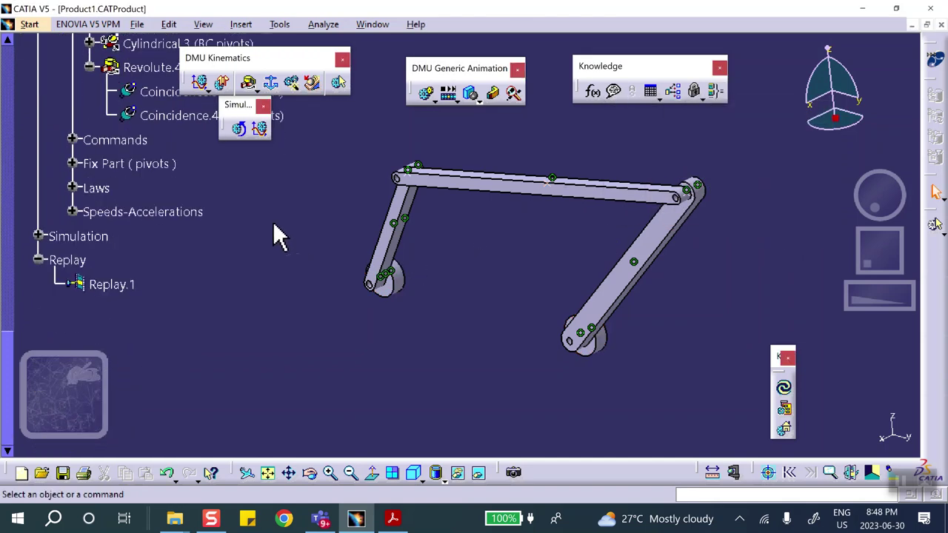
{"action": "left_click", "coordinate": [72, 212]}
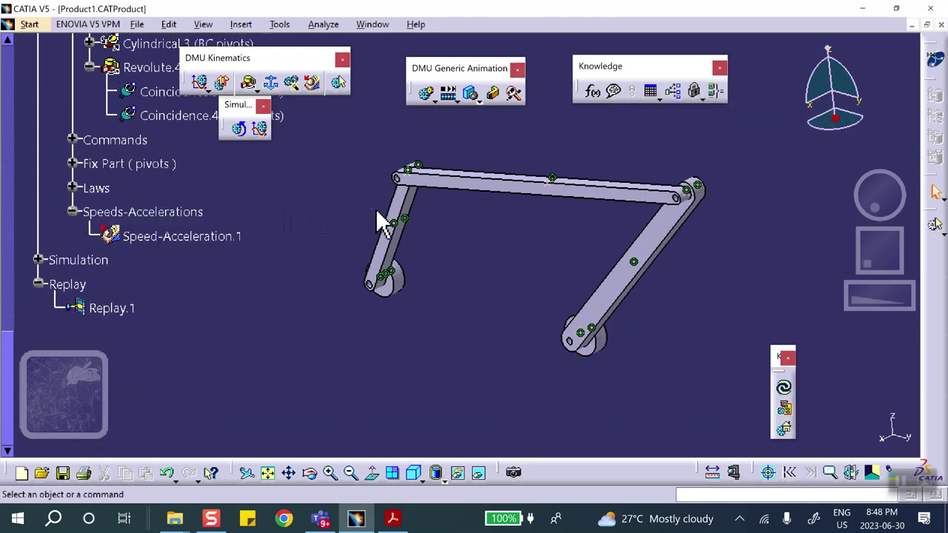
{"action": "middle_click_drag", "start_coordinate": [377, 222], "coordinate": [425, 272]}
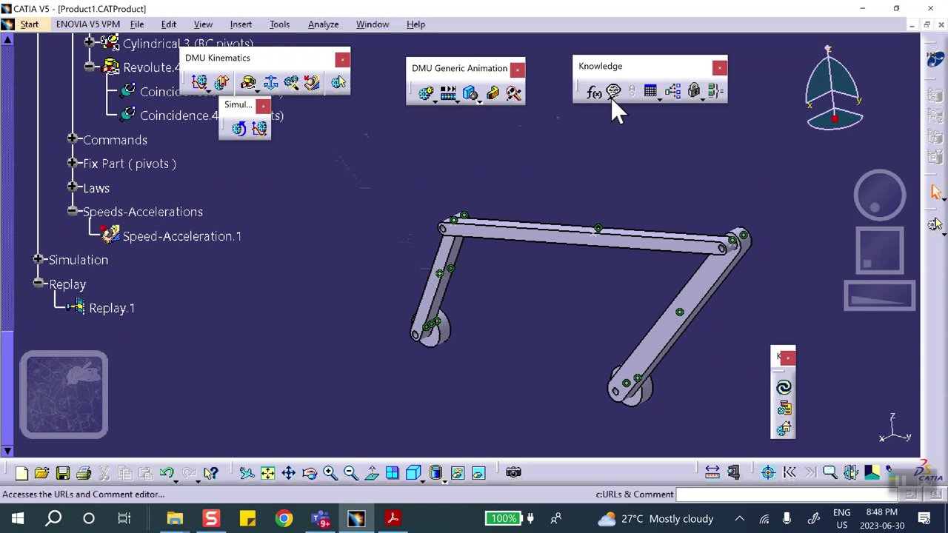
Reopen Simulation with Laws with Activate sensors on, observing Speed-Acceleration.1 Linear Acceleration
{"action": "left_click", "coordinate": [261, 130]}
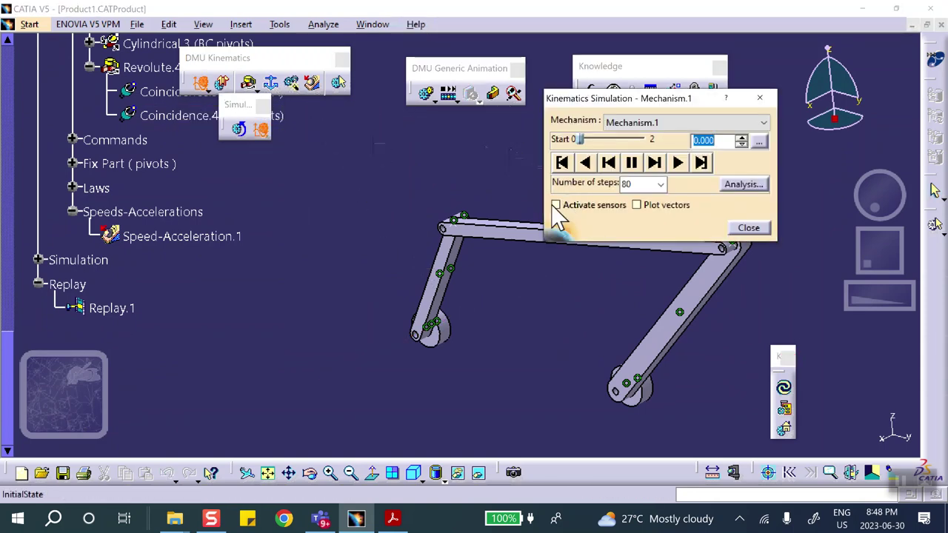
{"action": "left_click", "coordinate": [555, 205]}
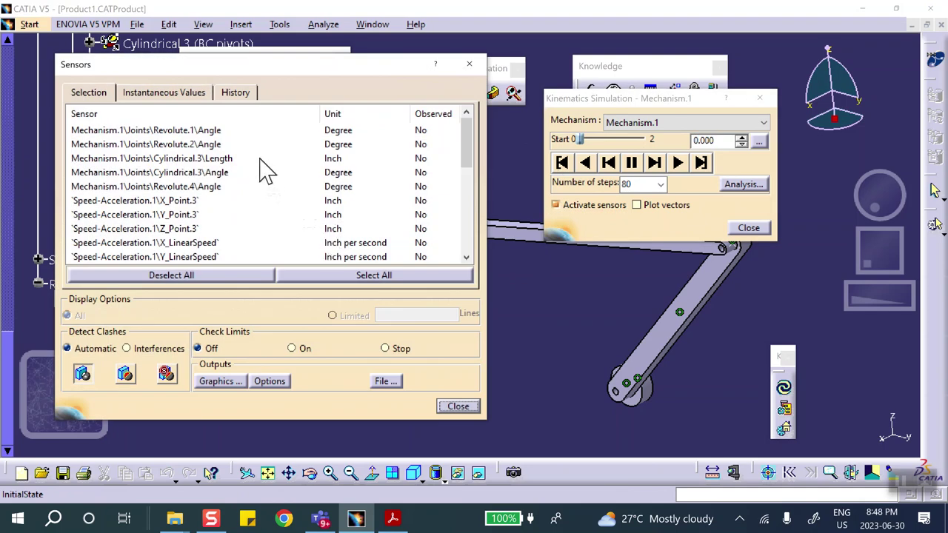
{"action": "scroll", "coordinate": [214, 169], "scroll_direction": "down", "scroll_amount": 1}
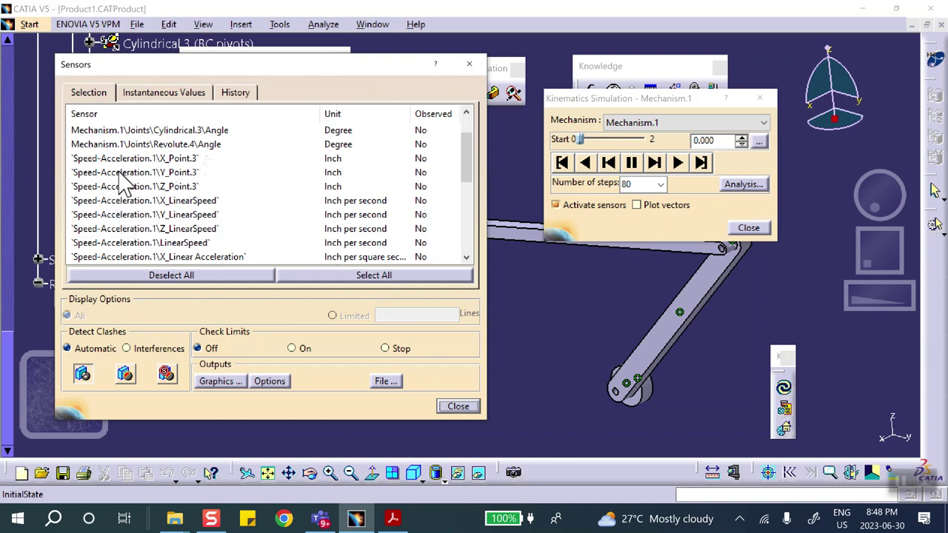
{"action": "left_click", "coordinate": [170, 243]}
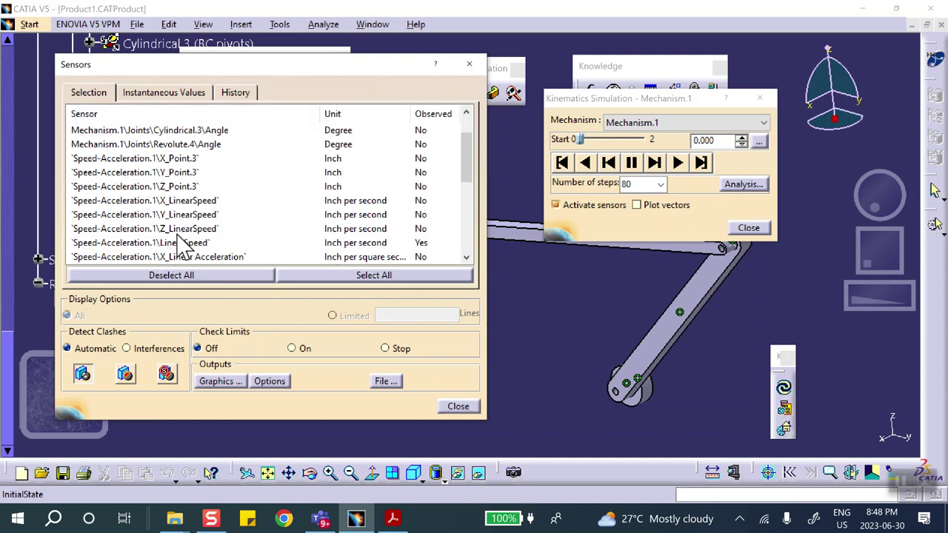
{"action": "left_click", "coordinate": [163, 244]}
{"action": "left_click_drag", "start_coordinate": [463, 166], "coordinate": [474, 212]}
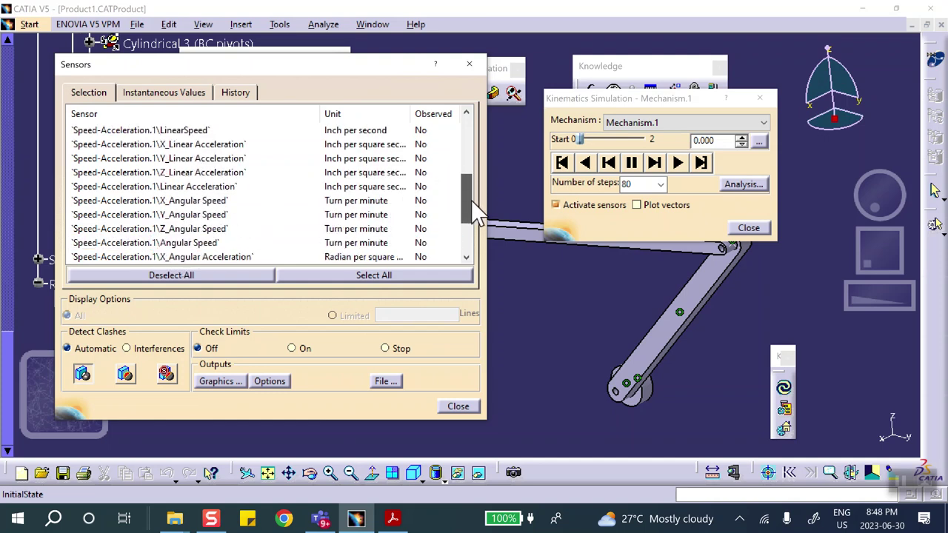
{"action": "left_click", "coordinate": [189, 186]}
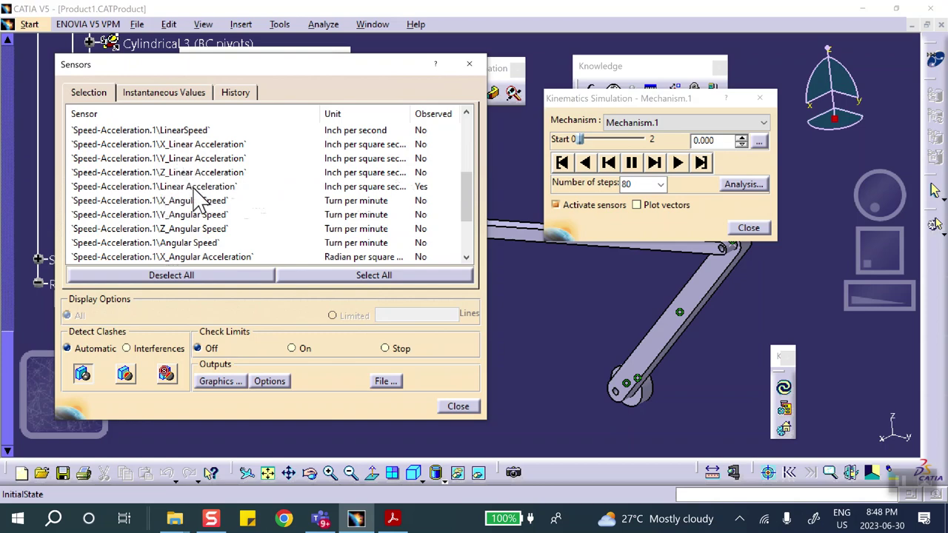
{"action": "left_click", "coordinate": [393, 519]}
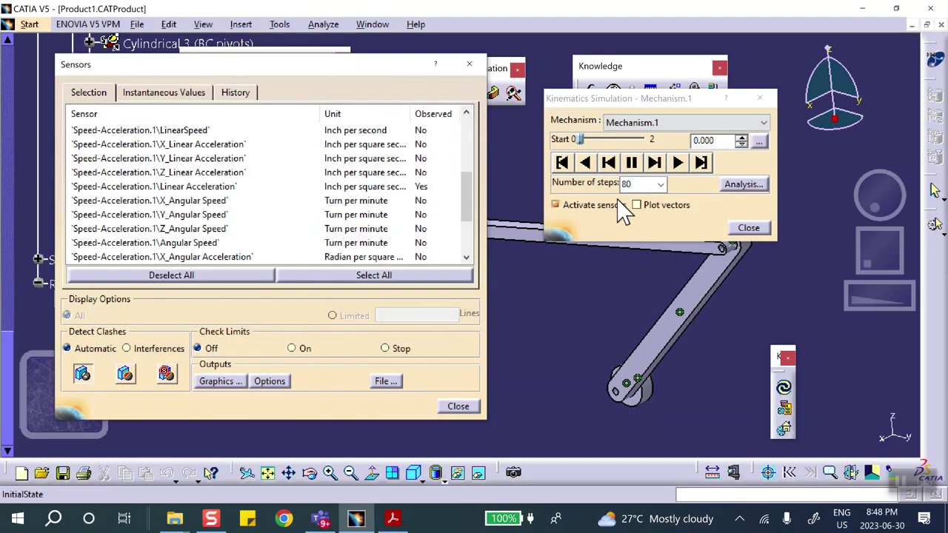
{"action": "left_click", "coordinate": [861, 9]}
Run the simulation, graph Speed-Acceleration.1 Linear Acceleration, and rescale the plot to fit
{"action": "left_click", "coordinate": [681, 164]}
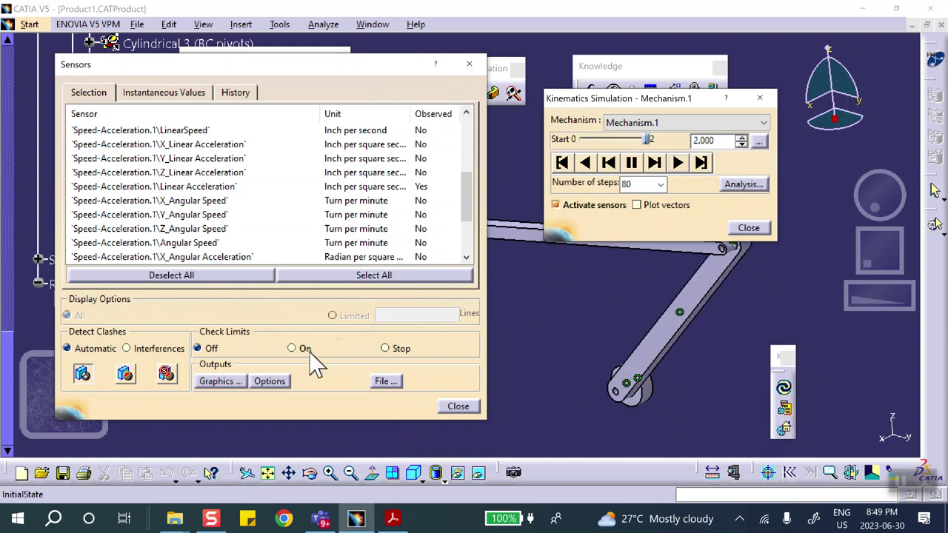
{"action": "left_click", "coordinate": [215, 381]}
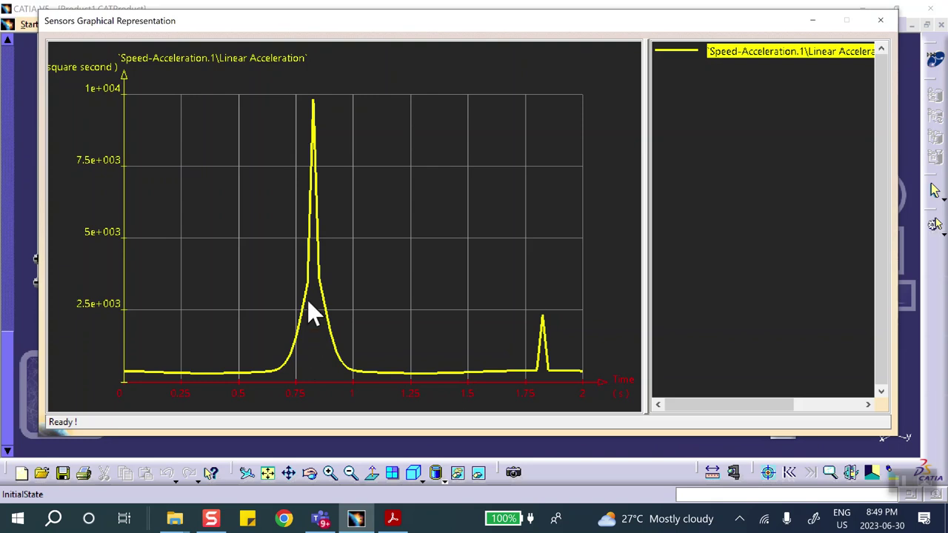
{"action": "left_click_drag", "start_coordinate": [302, 161], "coordinate": [305, 206]}
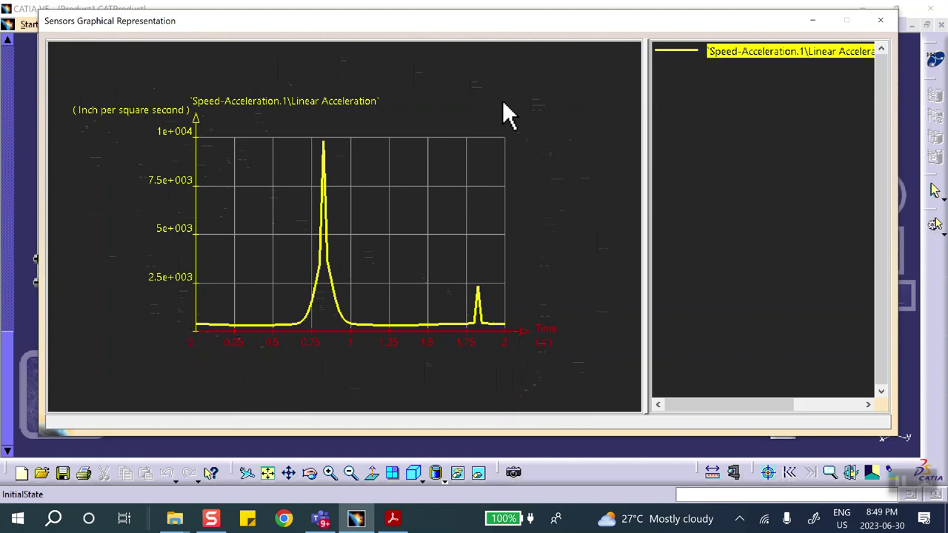
Launch Word from the Microsoft 365 folder, open a blank document, and paste the plot screenshot
{"action": "left_click", "coordinate": [17, 518]}
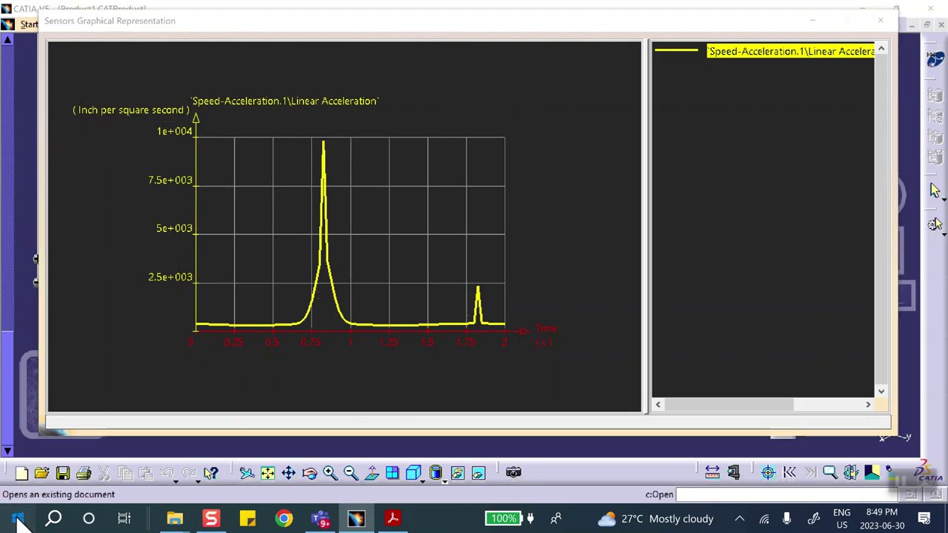
{"action": "left_click", "coordinate": [332, 161]}
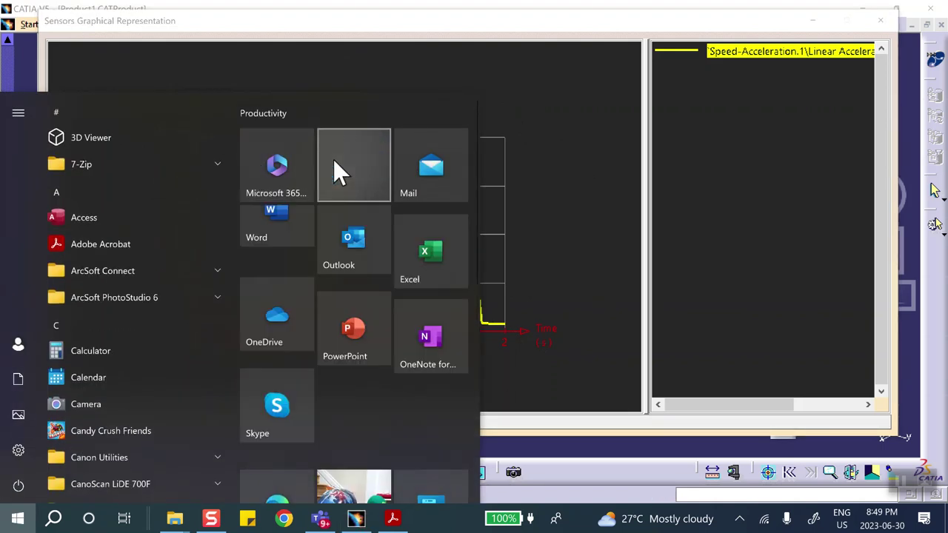
{"action": "left_click", "coordinate": [270, 271]}
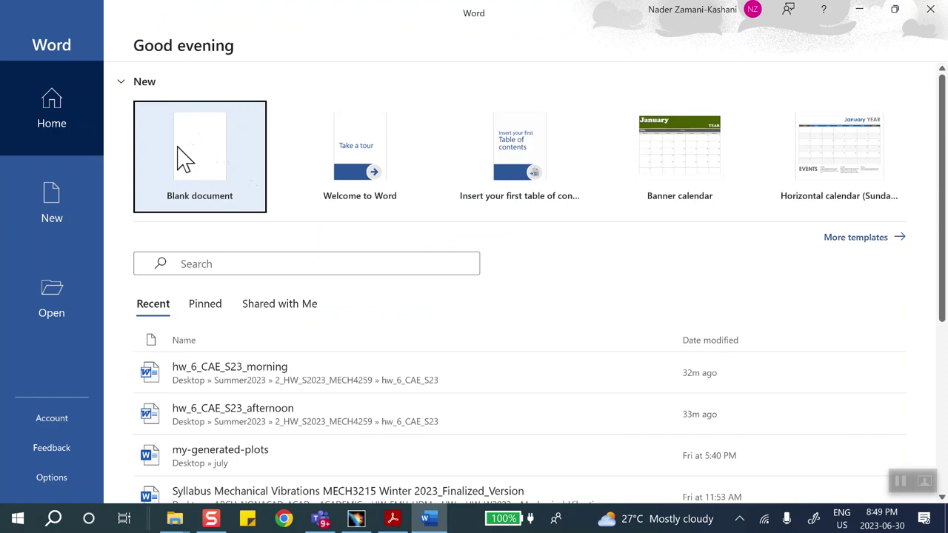
{"action": "left_click", "coordinate": [185, 158]}
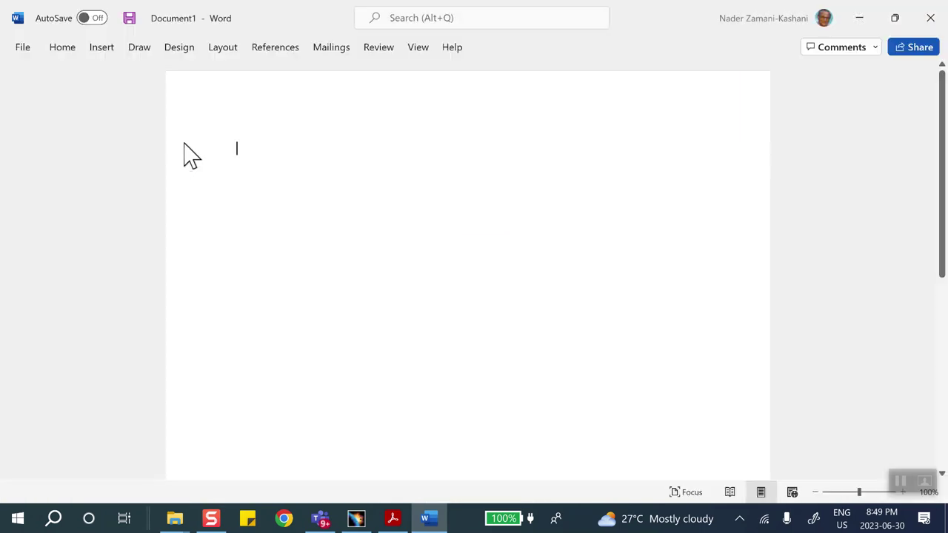
{"action": "left_click", "coordinate": [62, 49]}
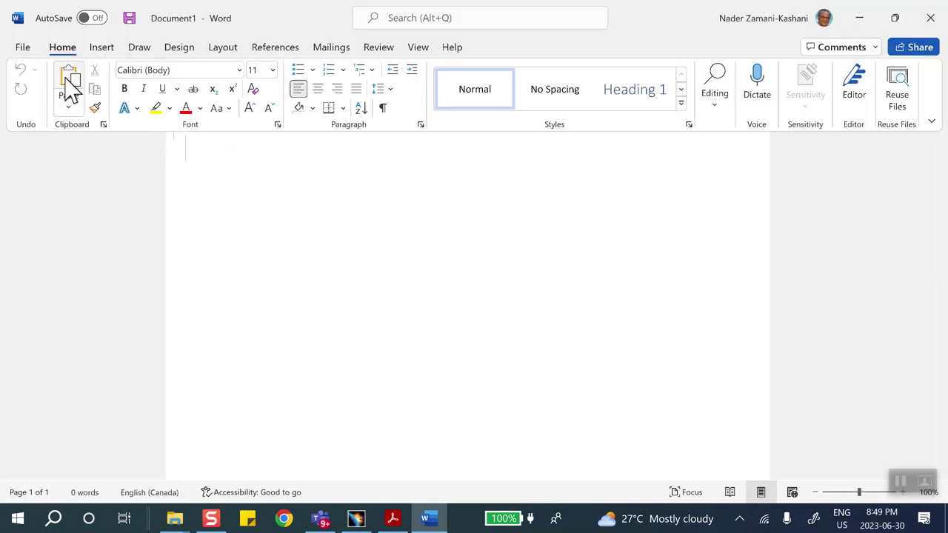
{"action": "left_click", "coordinate": [68, 87]}
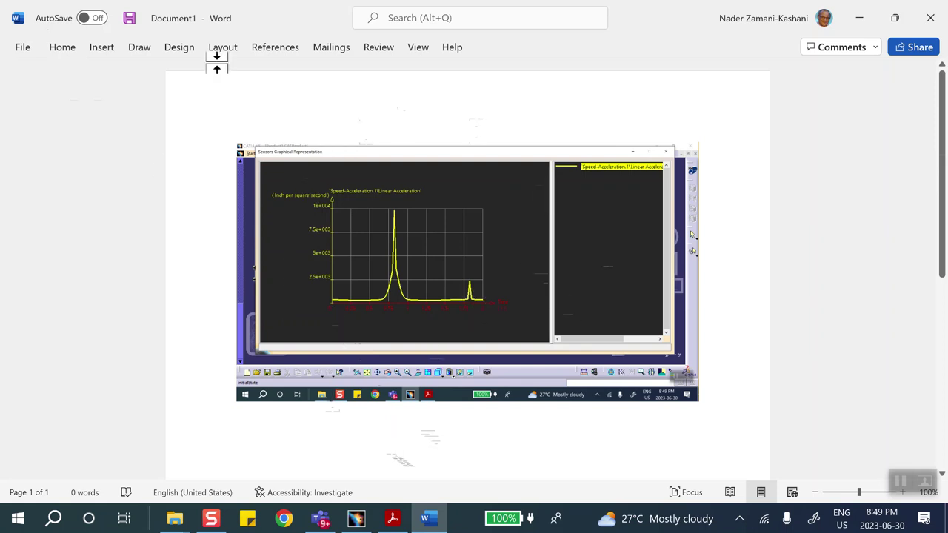
Save the Word document as my-generated-plot in Desktop\July_7
{"action": "left_click", "coordinate": [23, 49]}
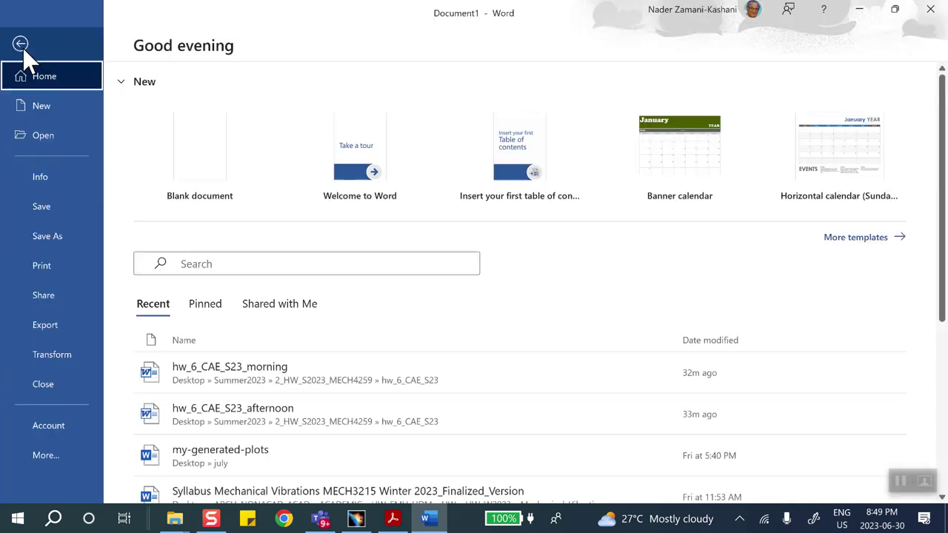
{"action": "left_click", "coordinate": [56, 236]}
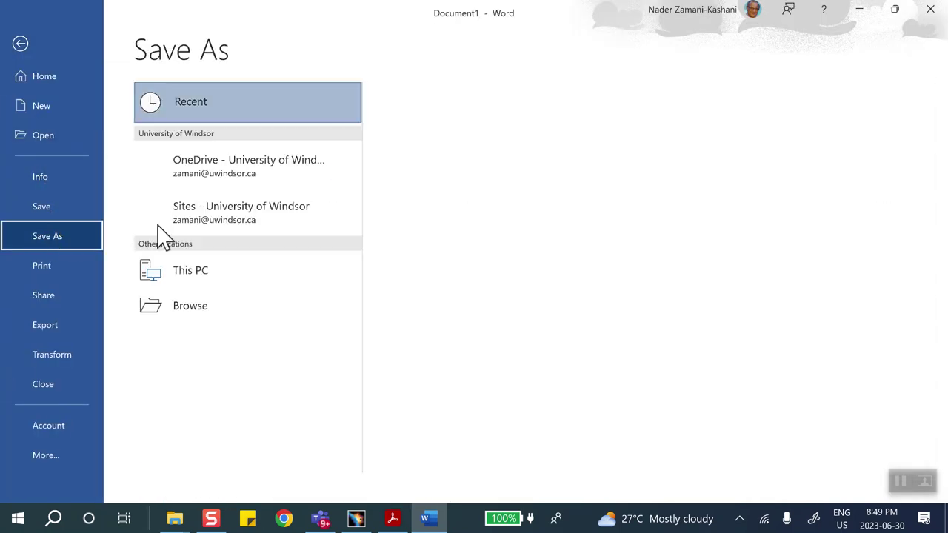
{"action": "left_click", "coordinate": [209, 348]}
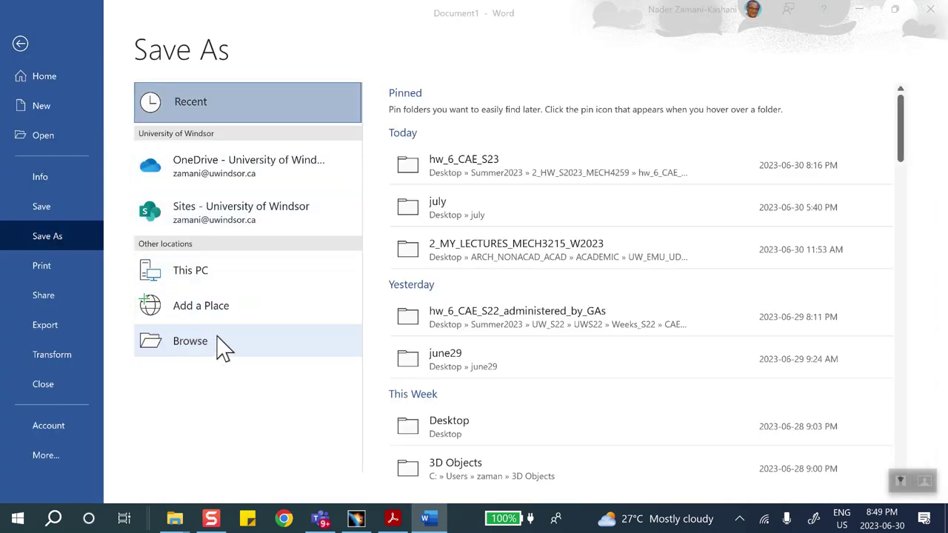
{"action": "left_click", "coordinate": [58, 193]}
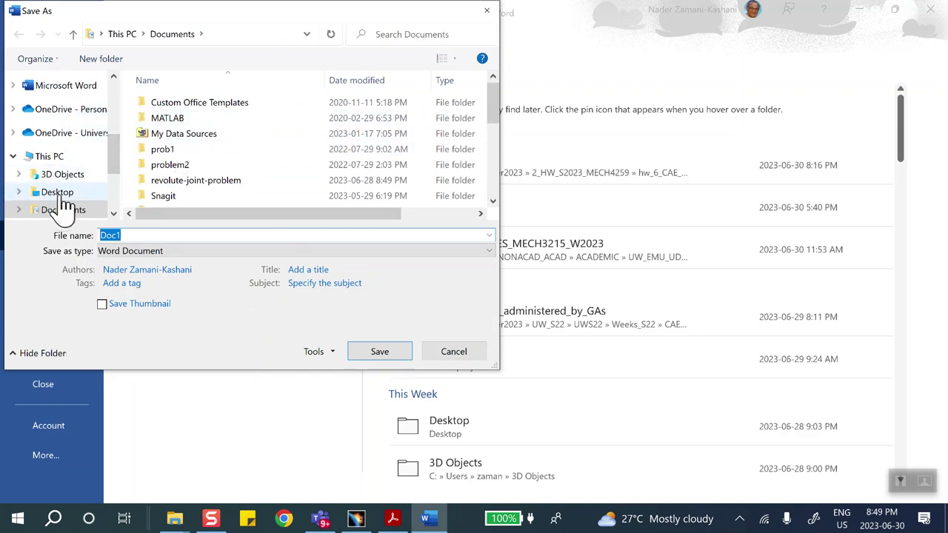
{"action": "scroll", "coordinate": [208, 177], "scroll_direction": "down", "scroll_amount": 5}
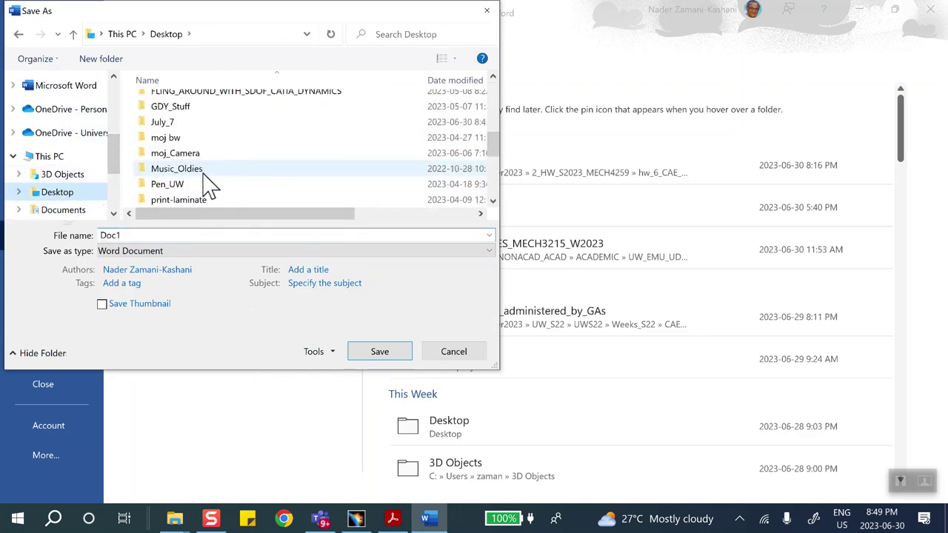
{"action": "double_click", "coordinate": [164, 123]}
{"action": "left_click", "coordinate": [130, 235]}
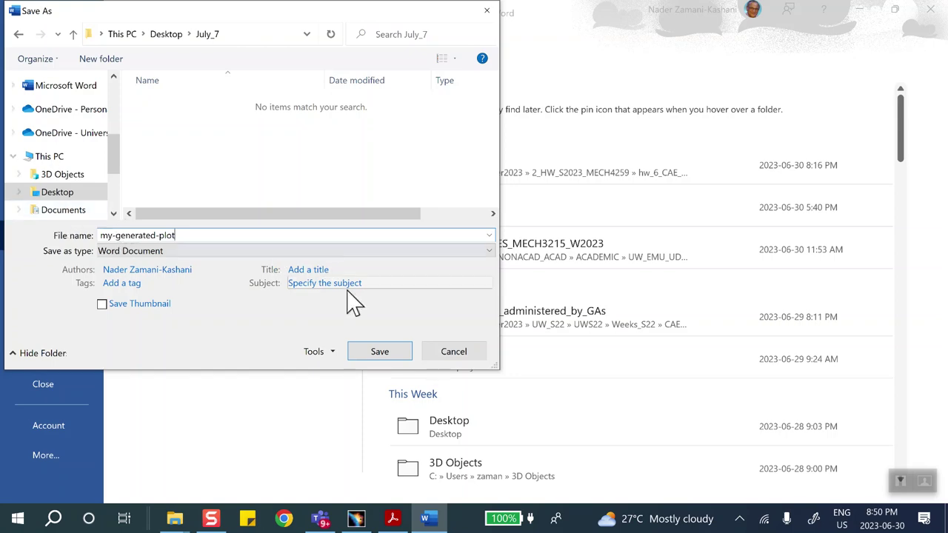
{"action": "left_click", "coordinate": [382, 355]}
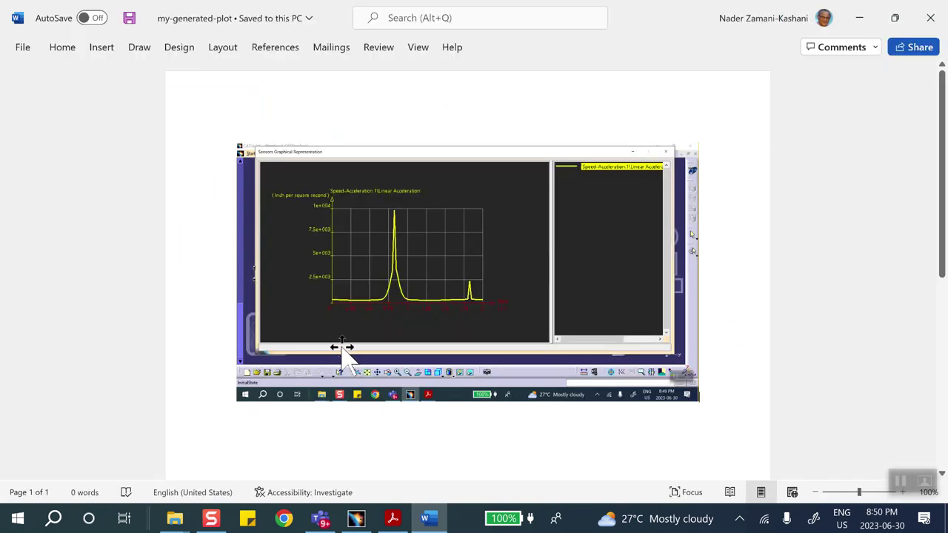
Close Word and the Sensors Graphical Representation, Sensors, and Kinematics Simulation windows
{"action": "left_click", "coordinate": [930, 19]}
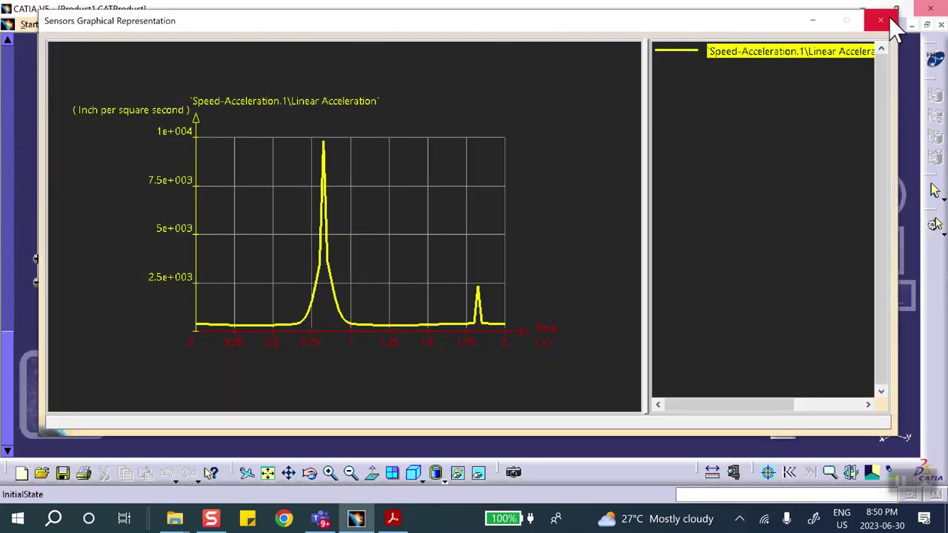
{"action": "left_click", "coordinate": [888, 21]}
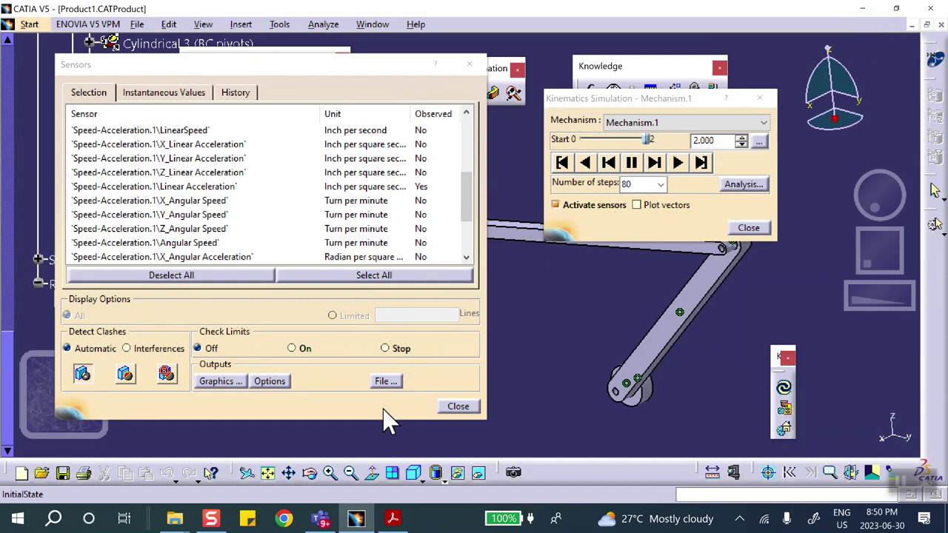
{"action": "left_click", "coordinate": [458, 406]}
{"action": "left_click", "coordinate": [752, 226]}
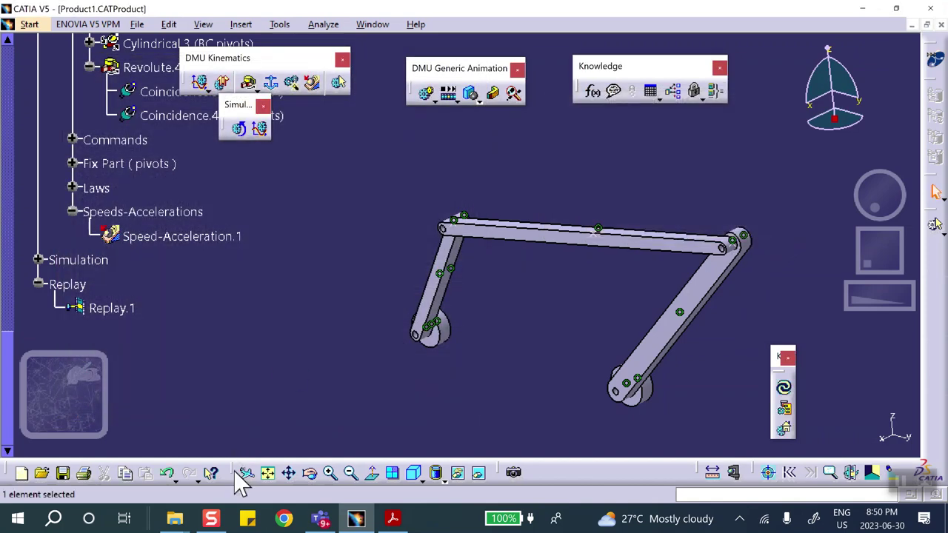
Save the linkage product with its parts and minimize CATIA
{"action": "left_click", "coordinate": [63, 473]}
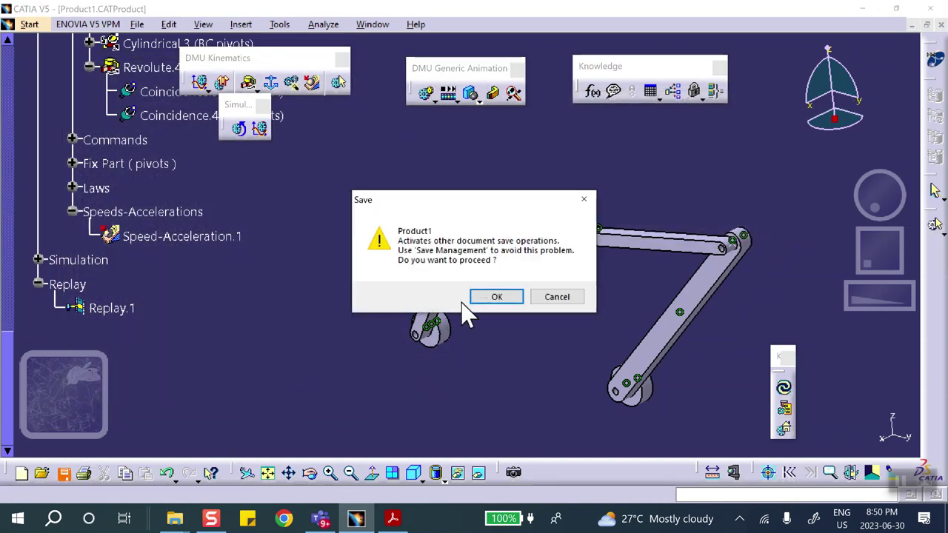
{"action": "left_click", "coordinate": [491, 299]}
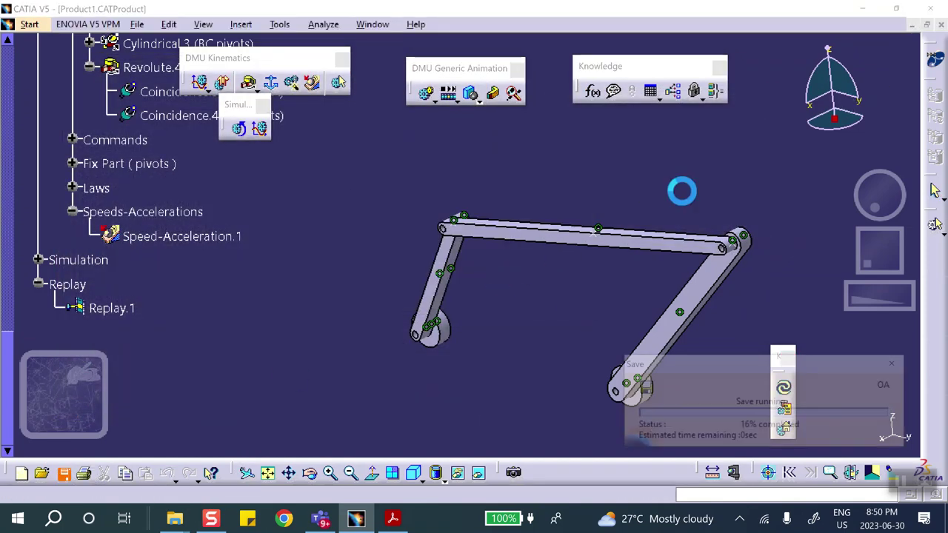
{"action": "left_click", "coordinate": [863, 9]}
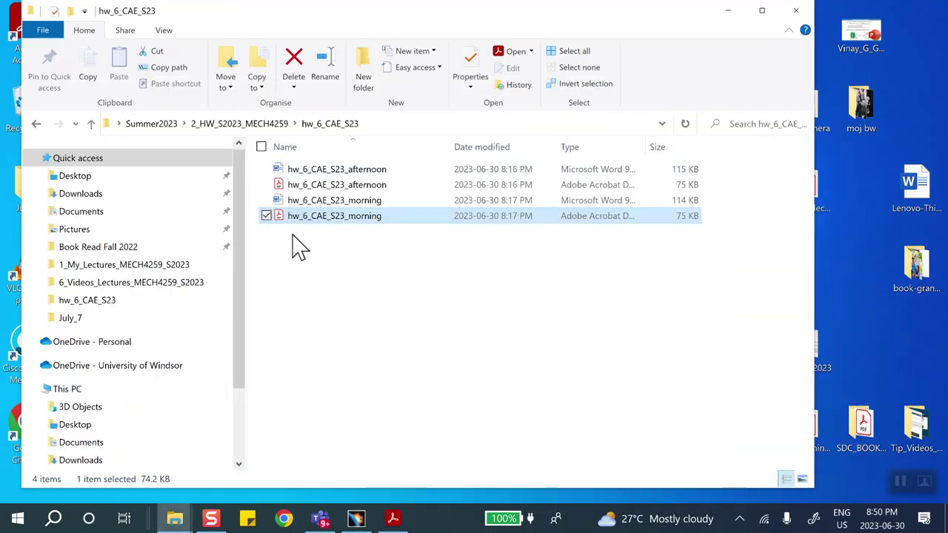
Open the desktop July_7 folder, open my-generated-plot to verify the plot, then close Word
{"action": "left_click", "coordinate": [796, 10]}
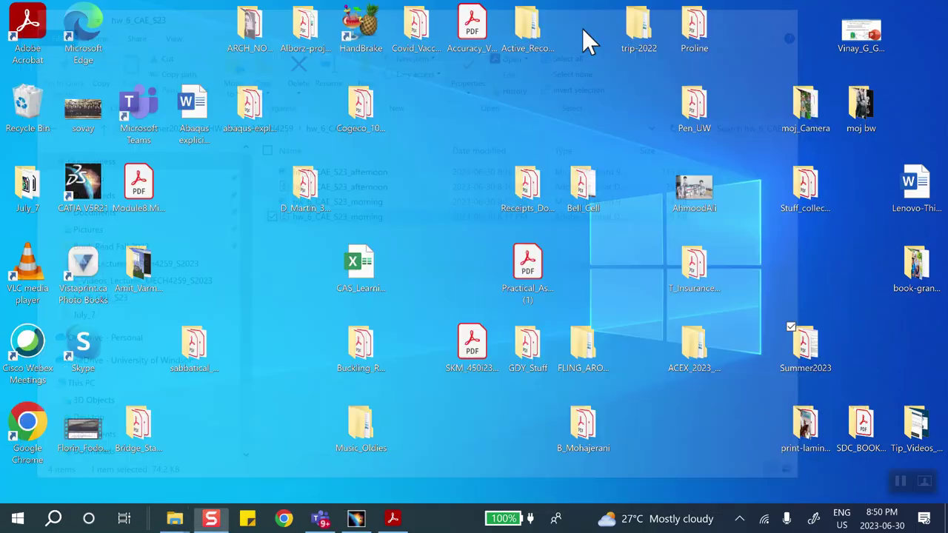
{"action": "left_click", "coordinate": [37, 194]}
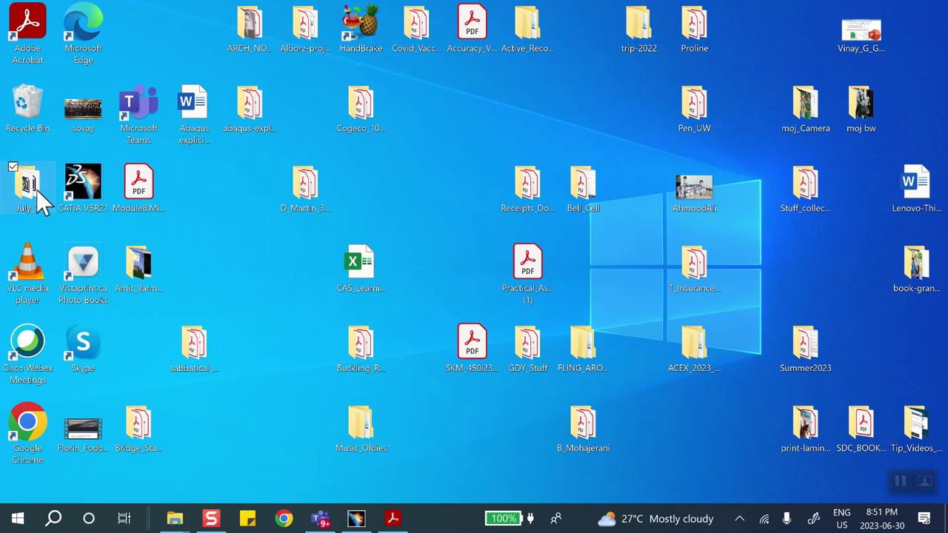
{"action": "double_click", "coordinate": [36, 189]}
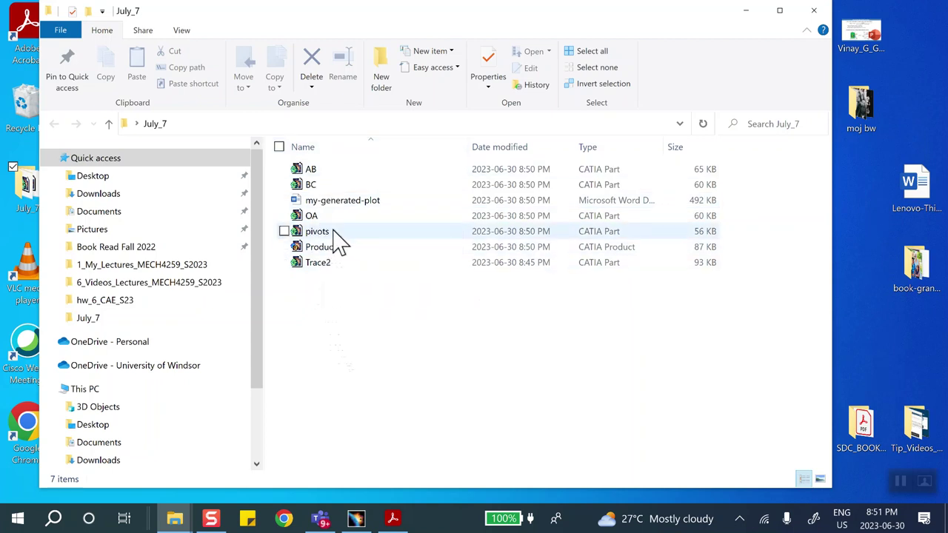
{"action": "double_click", "coordinate": [346, 204]}
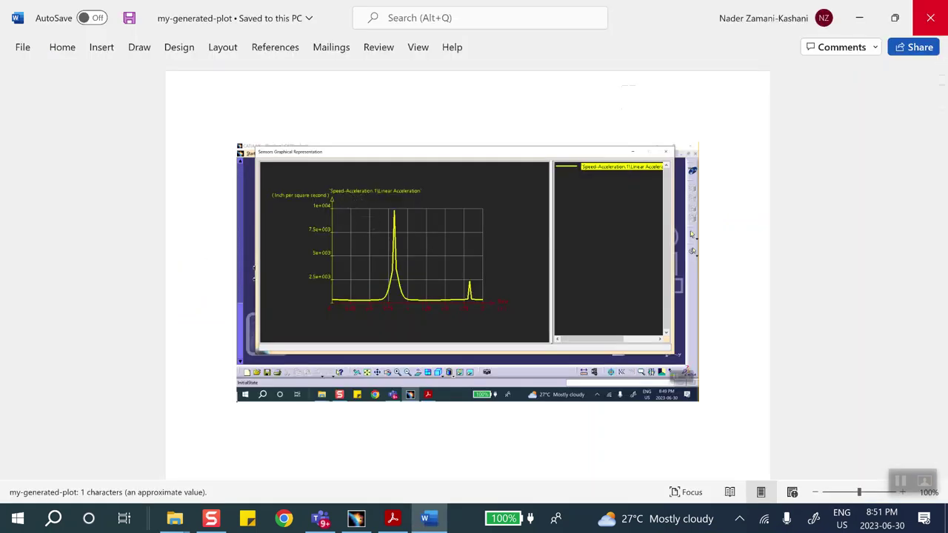
{"action": "left_click", "coordinate": [932, 20]}
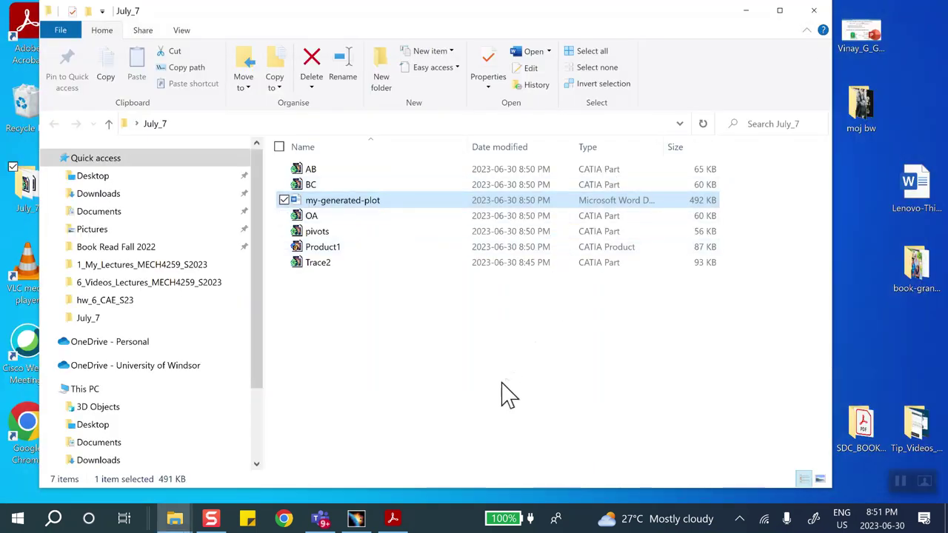